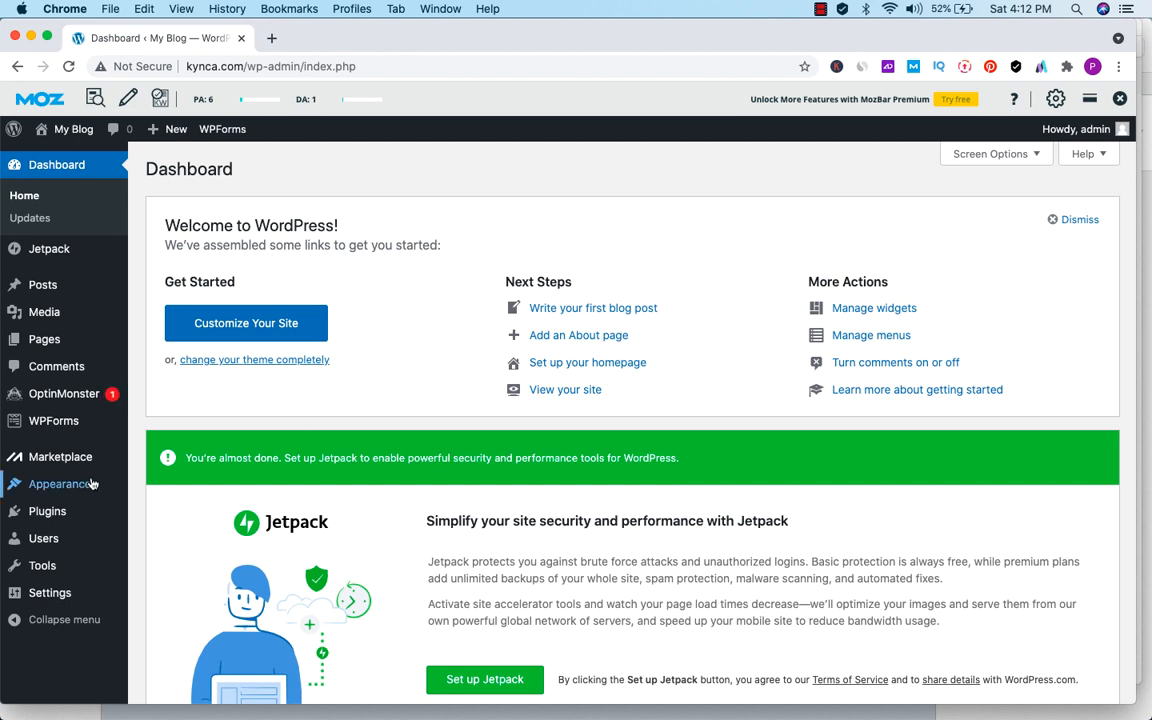
- Open the site's installed themes and go to the catalog for adding a new theme
{"action": "left_click", "coordinate": [61, 488]}
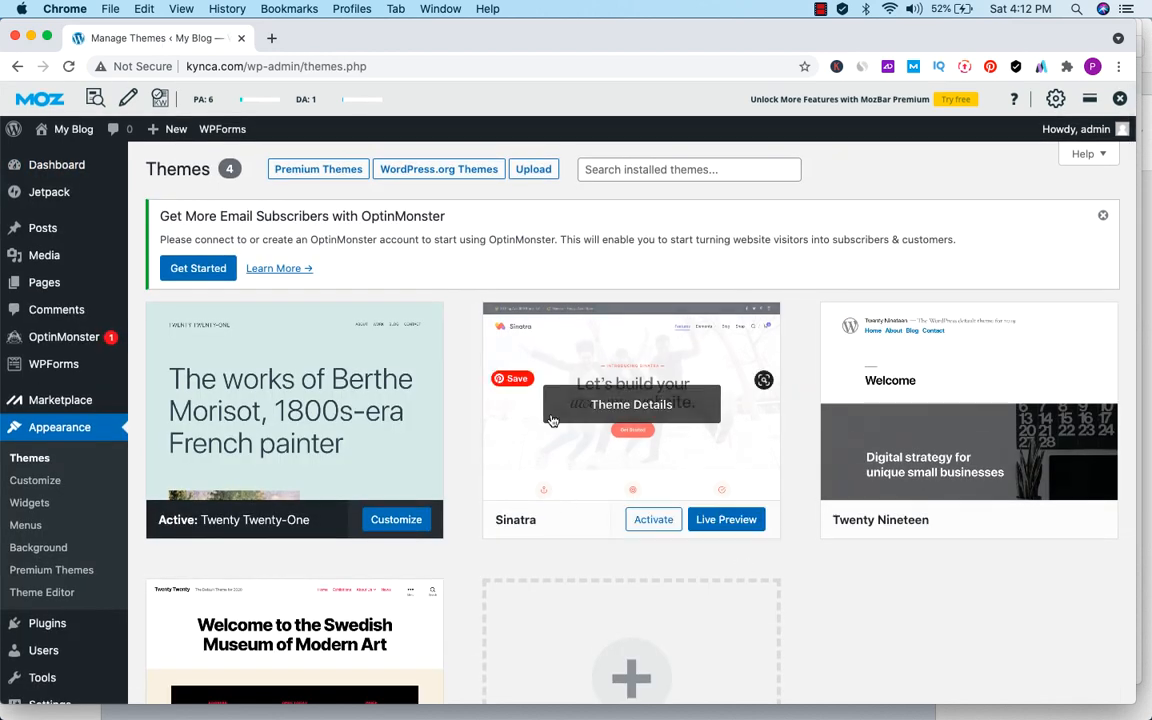
{"action": "scroll", "coordinate": [823, 573], "scroll_direction": "down", "scroll_amount": 3}
{"action": "scroll", "coordinate": [823, 573], "scroll_direction": "down", "scroll_amount": 1}
{"action": "scroll", "coordinate": [823, 571], "scroll_direction": "up", "scroll_amount": 4}
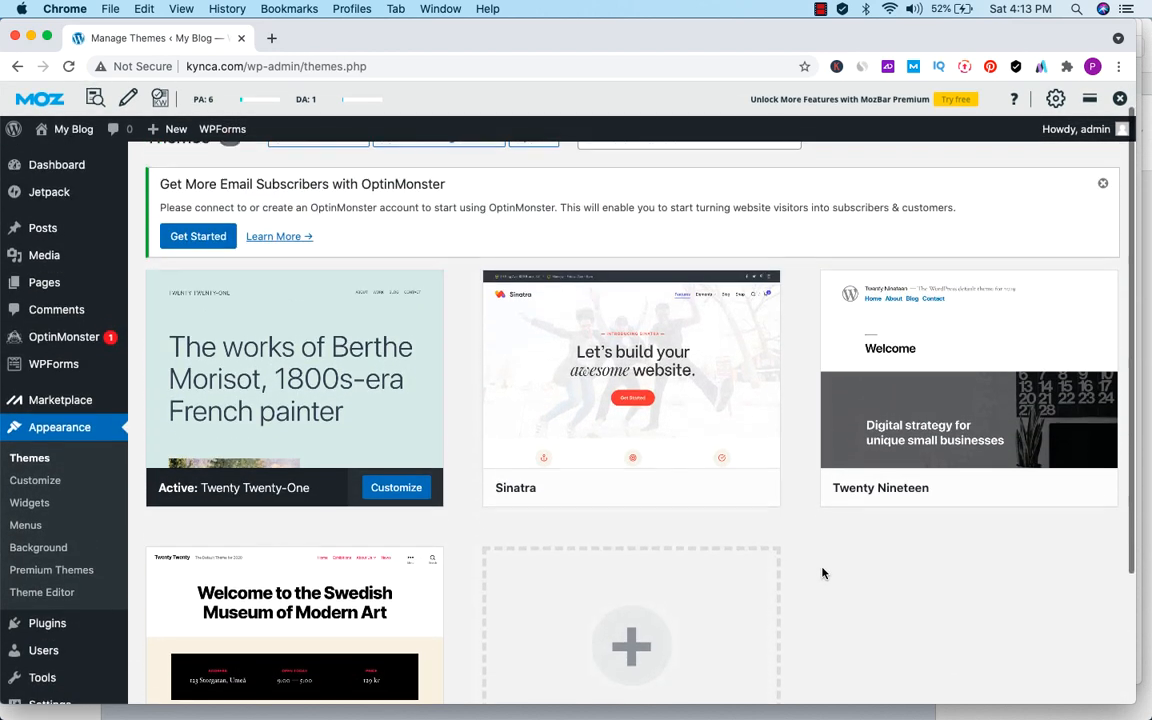
{"action": "scroll", "coordinate": [821, 590], "scroll_direction": "down", "scroll_amount": 4}
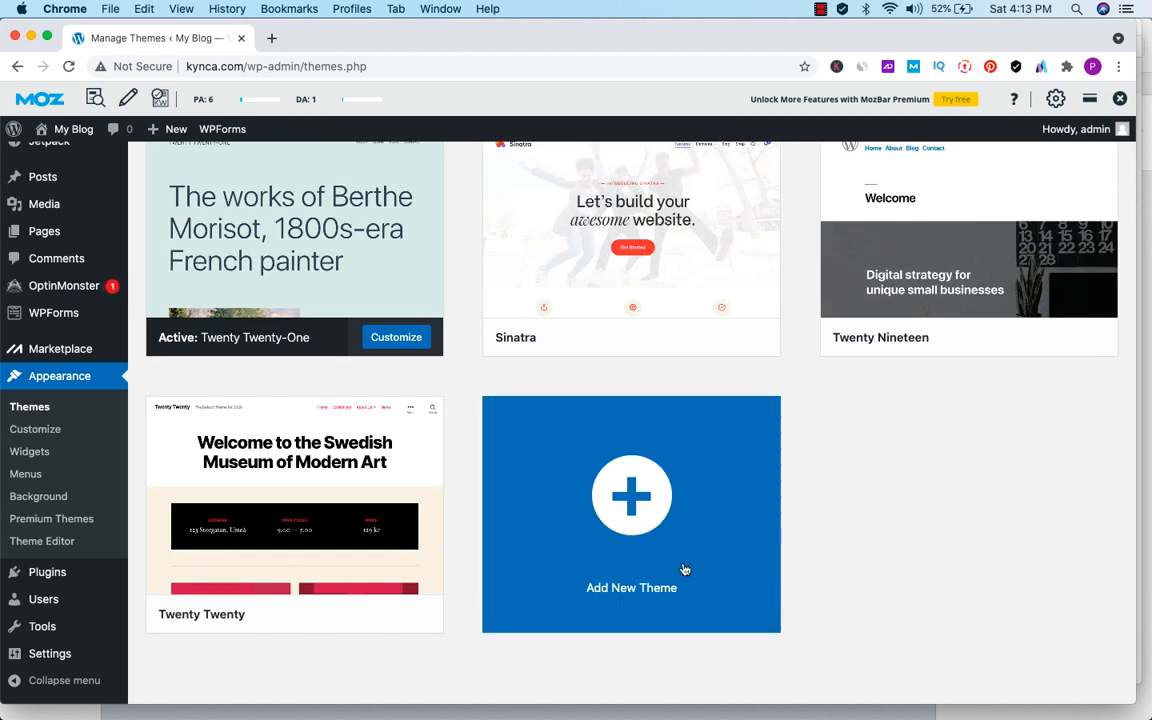
{"action": "left_click", "coordinate": [637, 523]}
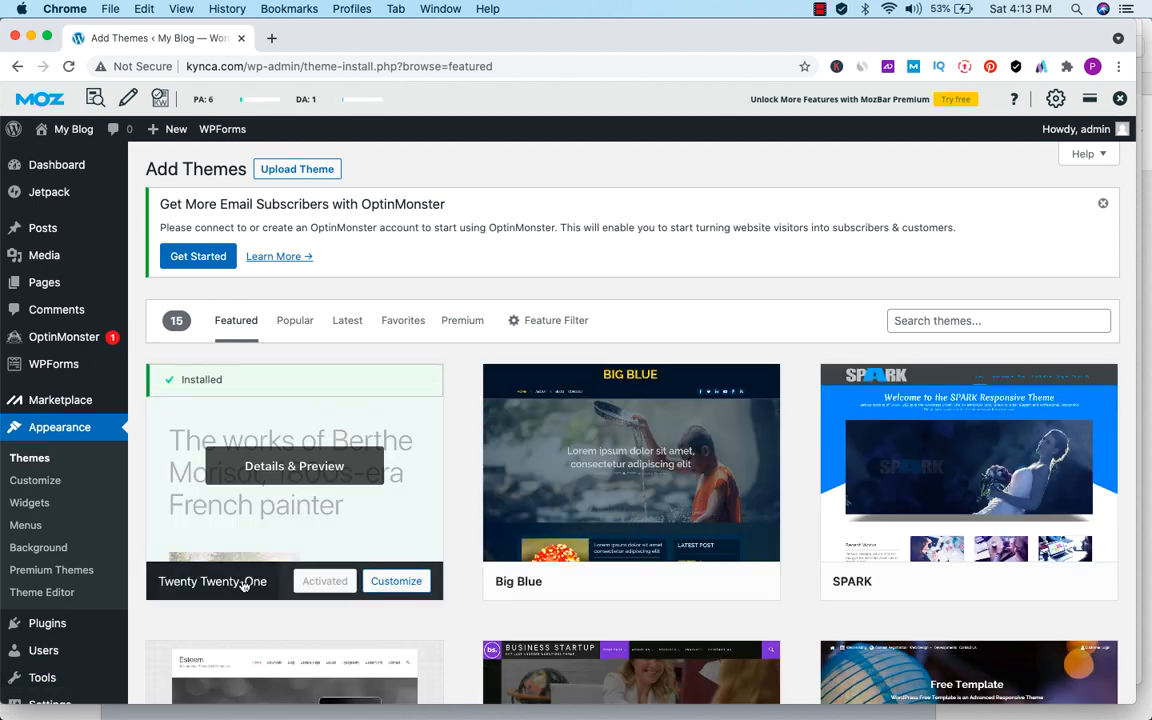
{"action": "mouse_move", "coordinate": [409, 513]}
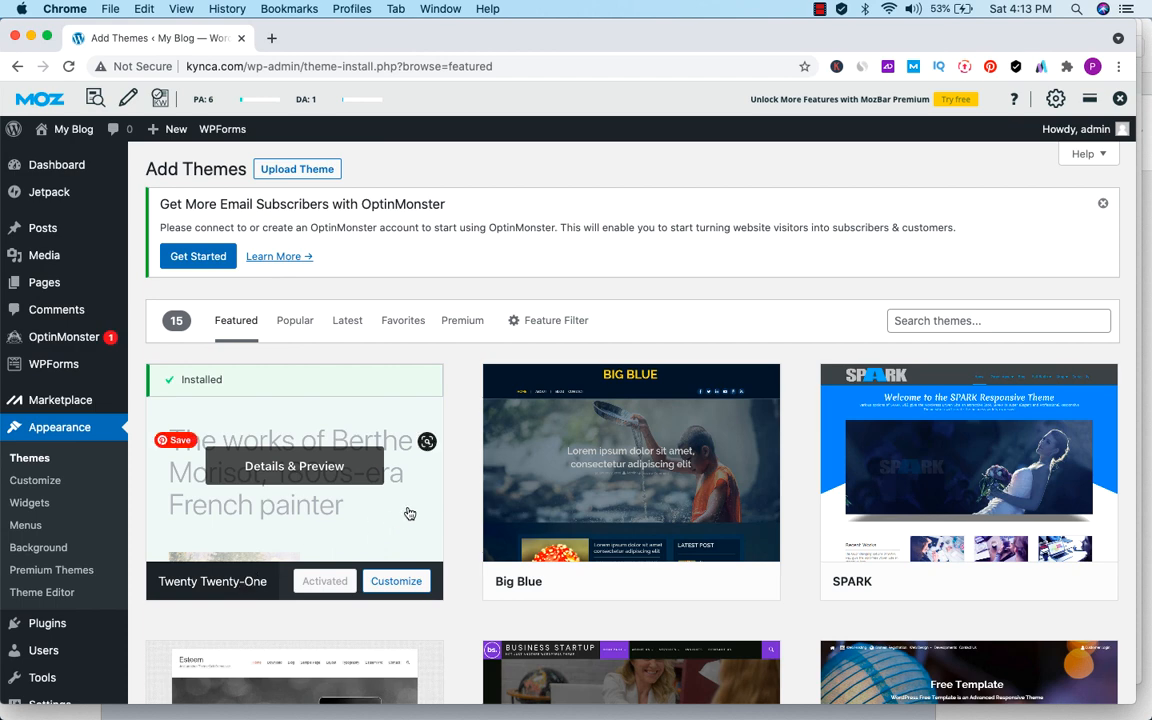
- Open the live site in a separate browser tab, look over its current design, and return to the theme catalog
{"action": "mouse_move", "coordinate": [66, 132]}
{"action": "right_click", "coordinate": [59, 163]}
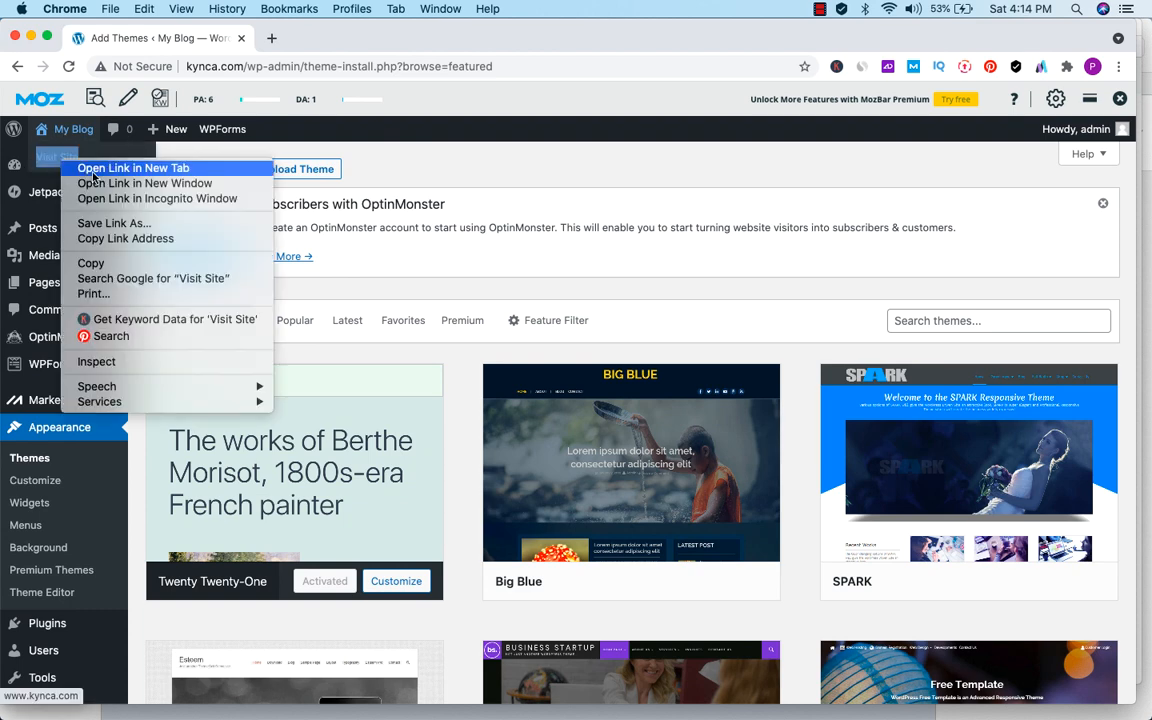
{"action": "left_click", "coordinate": [101, 169]}
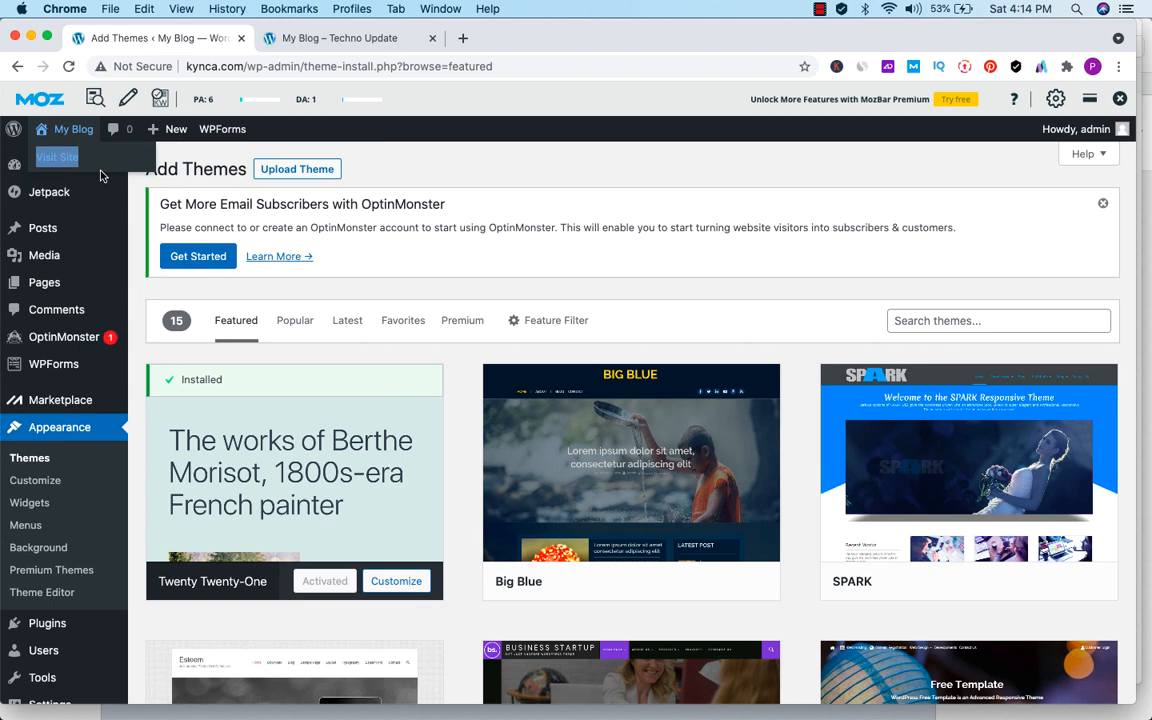
{"action": "left_click", "coordinate": [340, 38]}
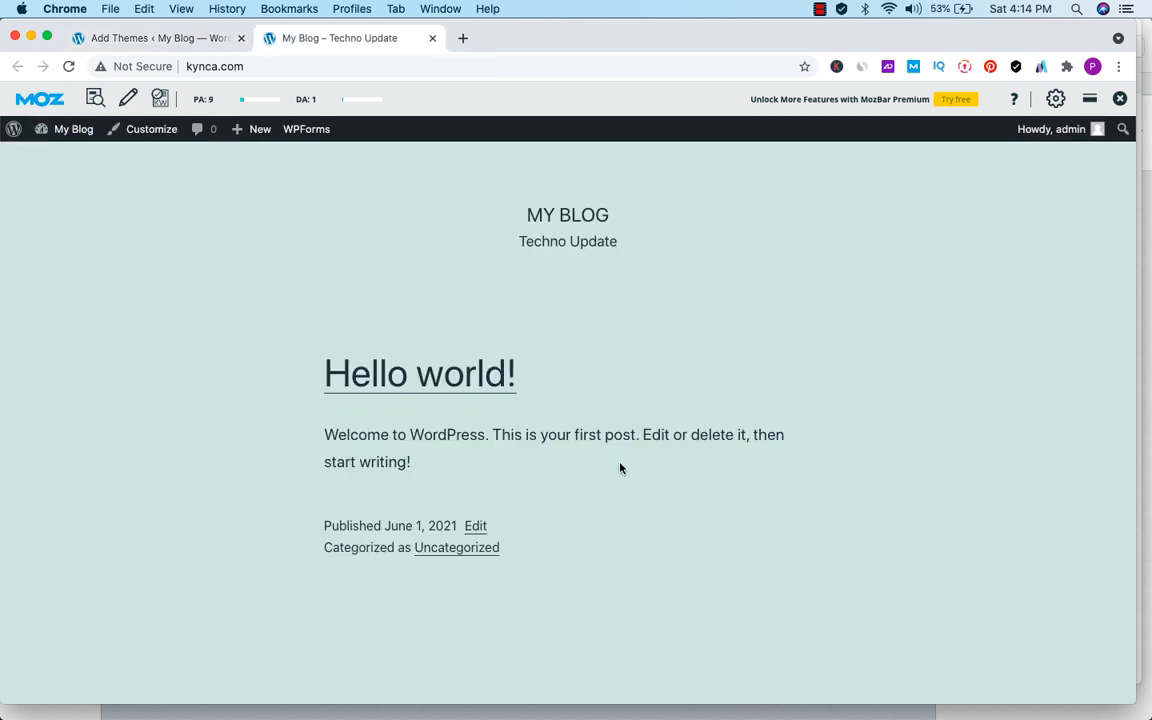
{"action": "scroll", "coordinate": [620, 468], "scroll_direction": "down", "scroll_amount": 1}
{"action": "scroll", "coordinate": [620, 468], "scroll_direction": "down", "scroll_amount": 5}
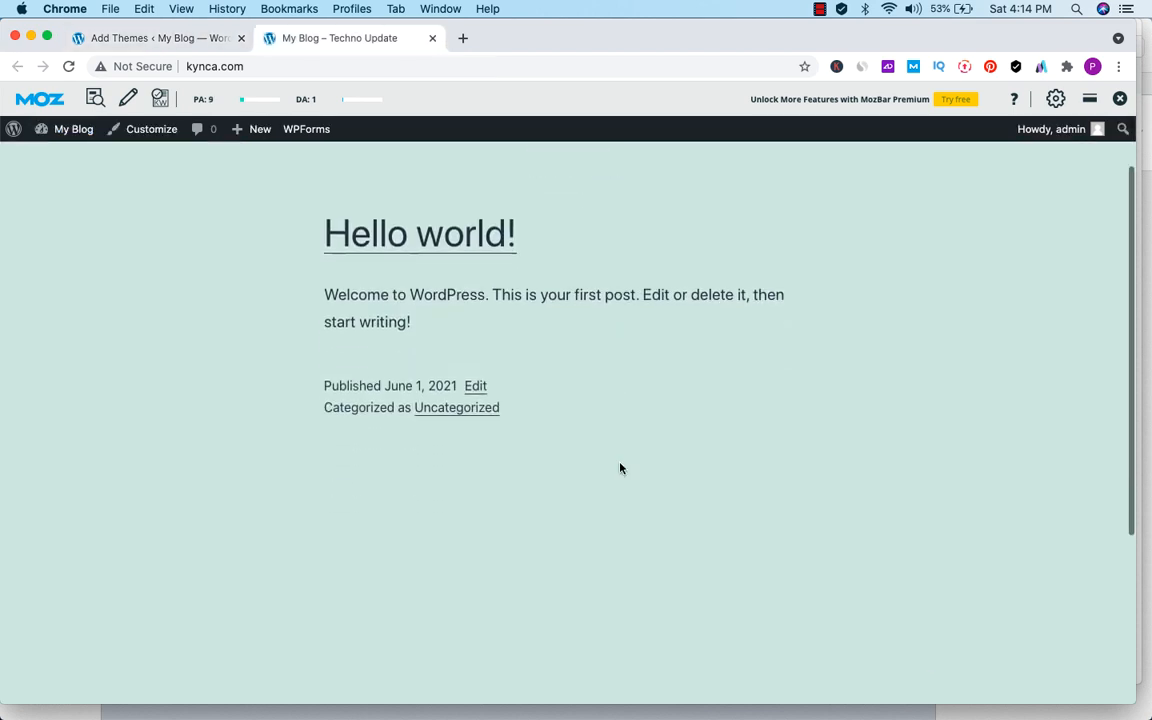
{"action": "scroll", "coordinate": [620, 468], "scroll_direction": "up", "scroll_amount": 6}
{"action": "left_click", "coordinate": [160, 38]}
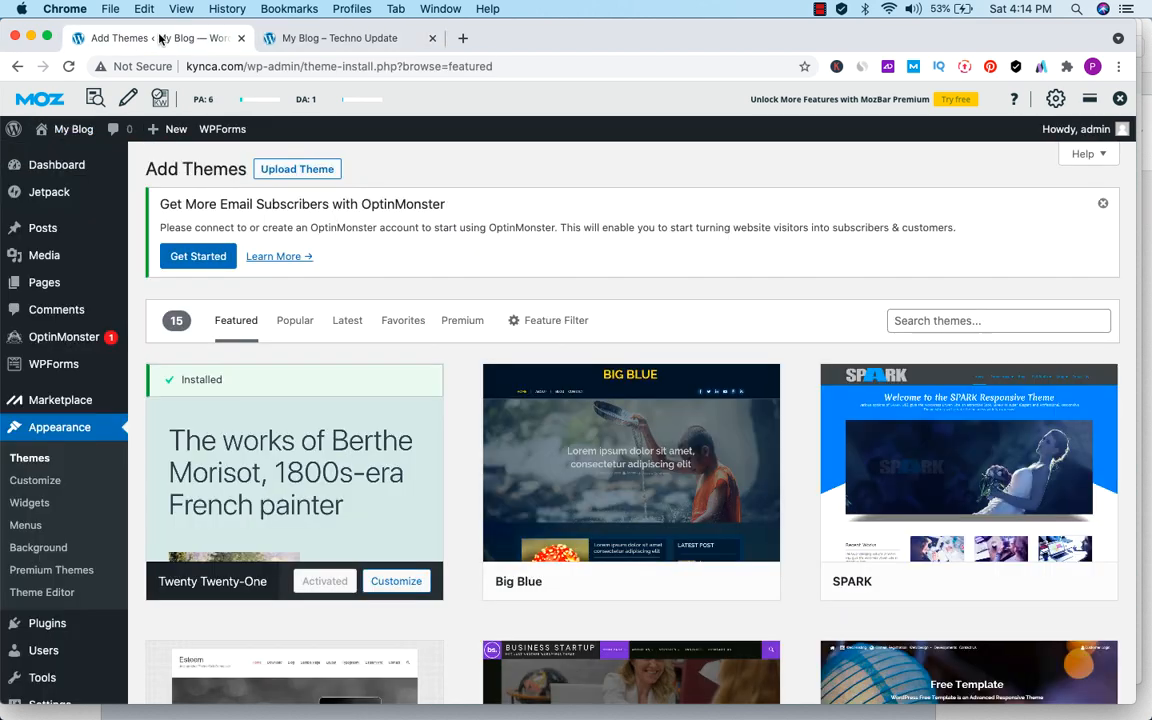
- Browse the featured themes and open the preview of the Envy Blog theme
{"action": "scroll", "coordinate": [820, 568], "scroll_direction": "down", "scroll_amount": 5}
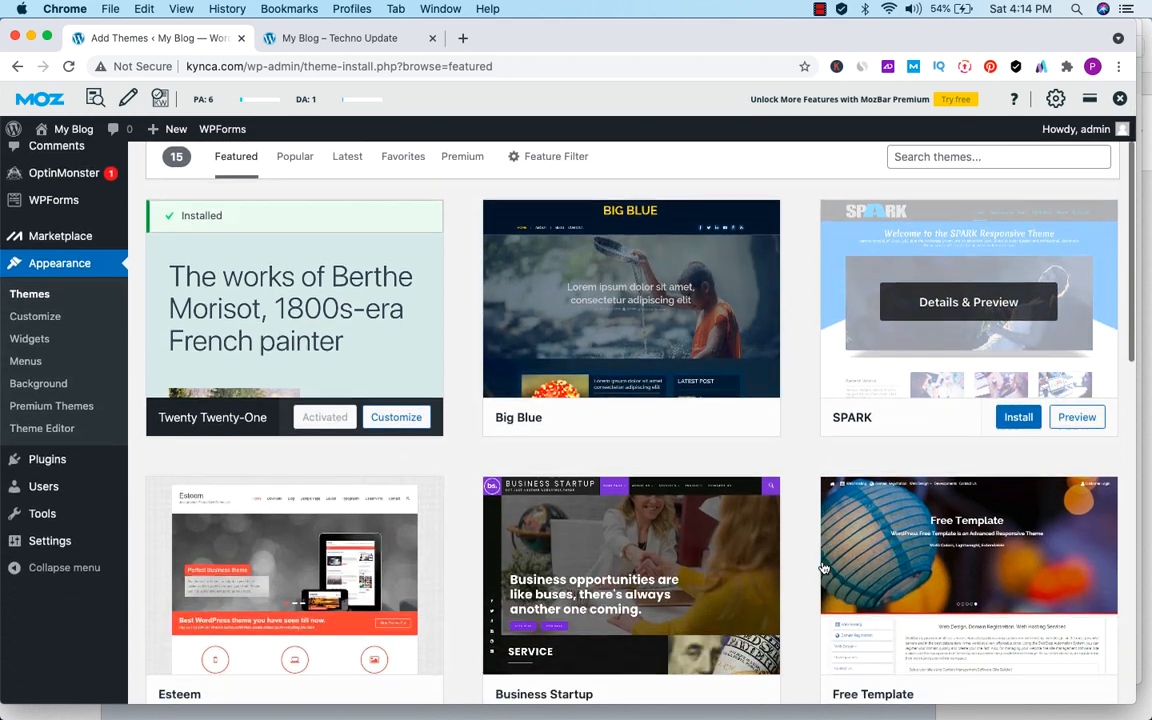
{"action": "scroll", "coordinate": [823, 568], "scroll_direction": "down", "scroll_amount": 8}
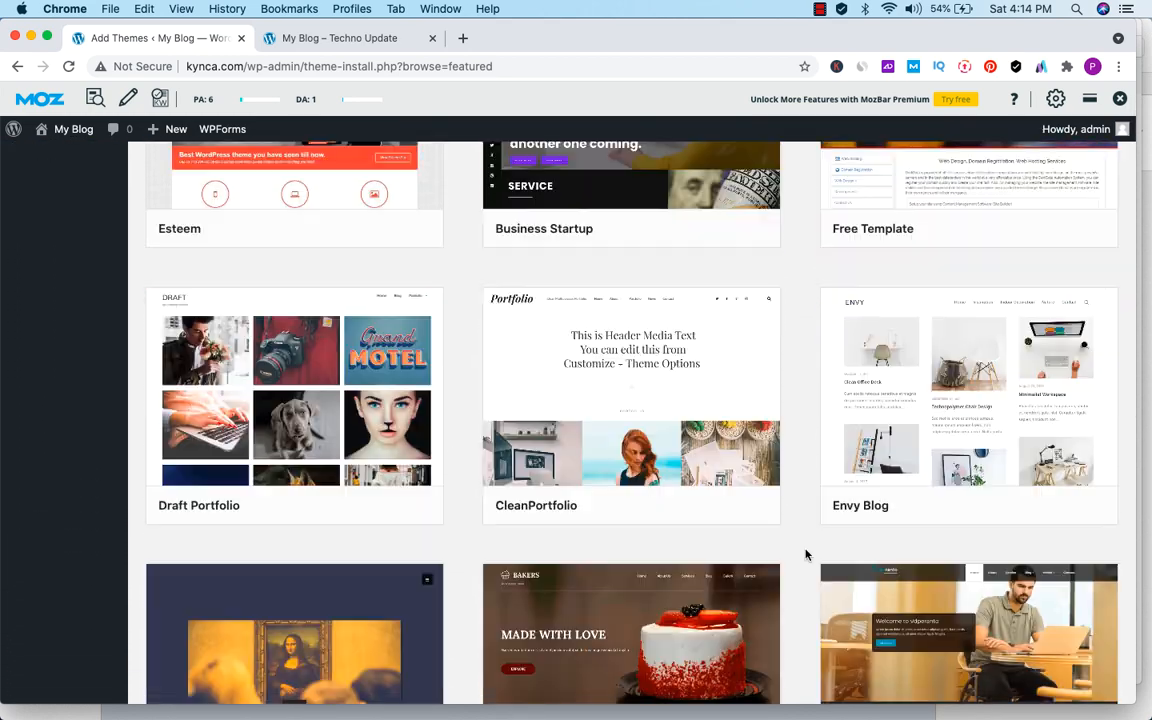
{"action": "scroll", "coordinate": [805, 553], "scroll_direction": "down", "scroll_amount": 3}
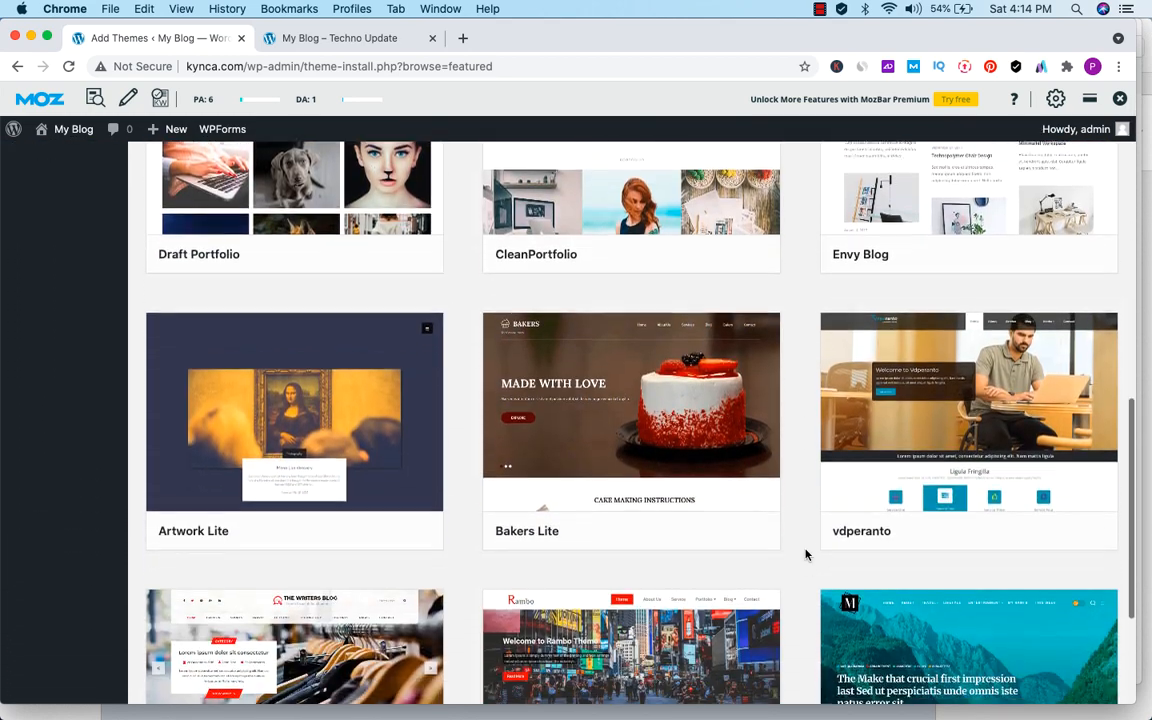
{"action": "scroll", "coordinate": [805, 625], "scroll_direction": "up", "scroll_amount": 3}
{"action": "scroll", "coordinate": [805, 553], "scroll_direction": "up", "scroll_amount": 3}
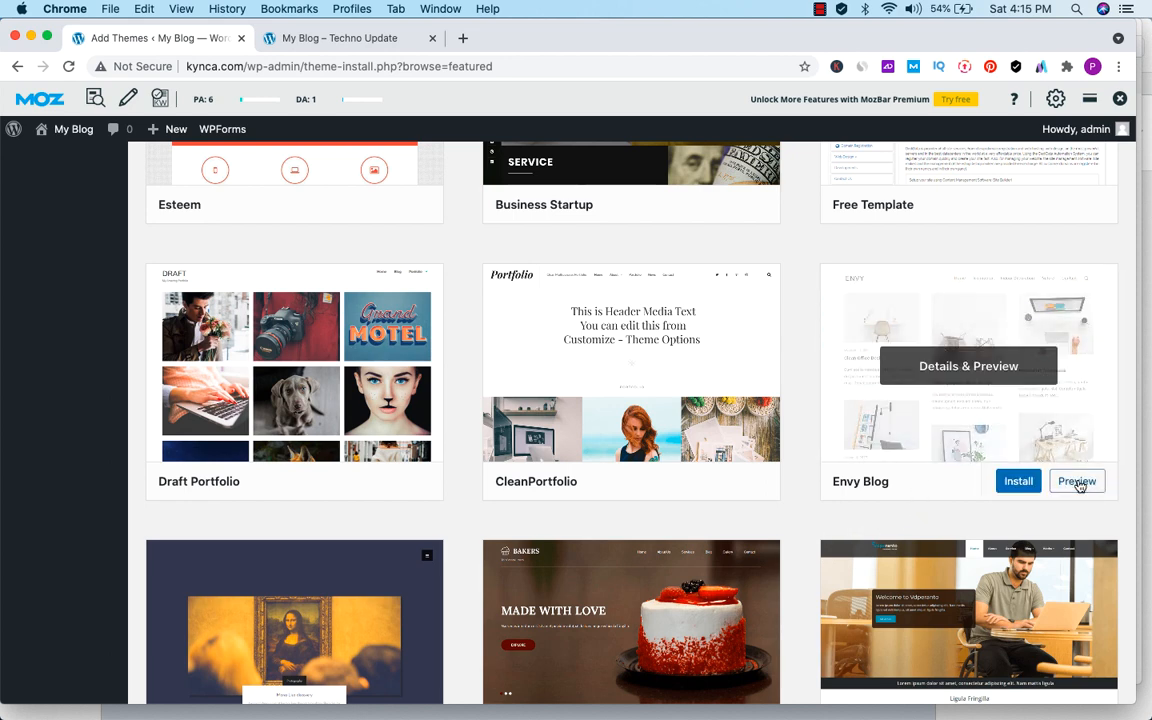
{"action": "left_click", "coordinate": [1077, 480]}
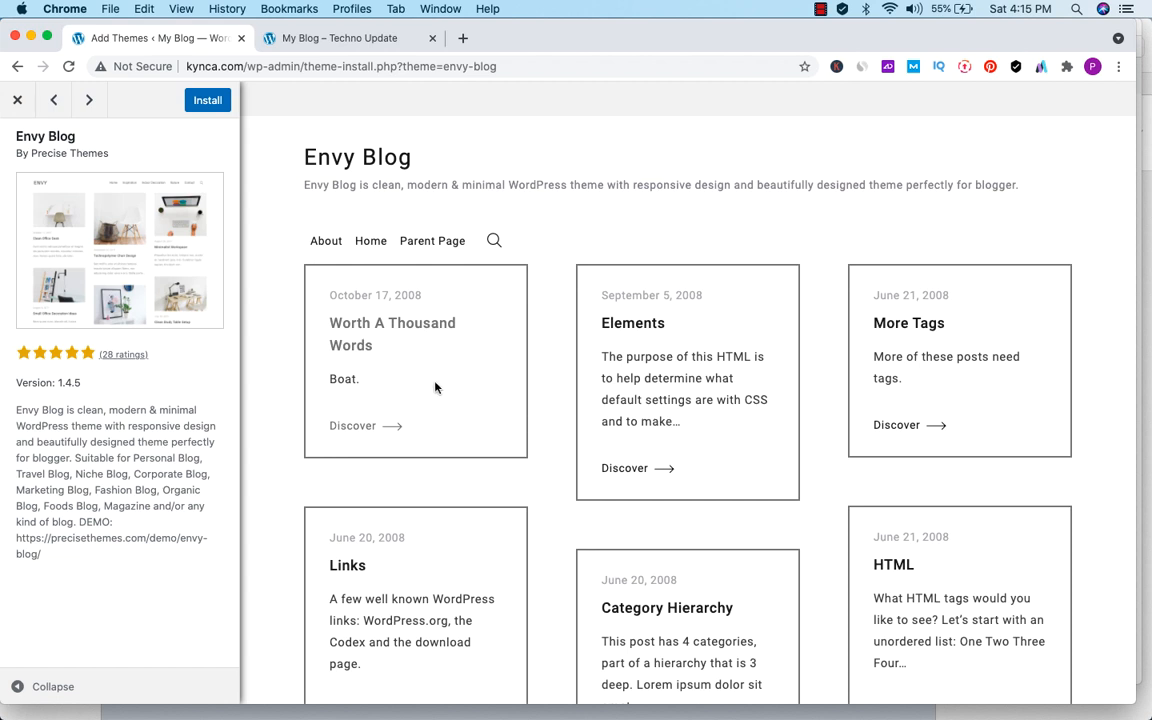
- Examine the Worth A Thousand Words post, the Sub-page and the About page in the Envy Blog preview
{"action": "left_click", "coordinate": [360, 430]}
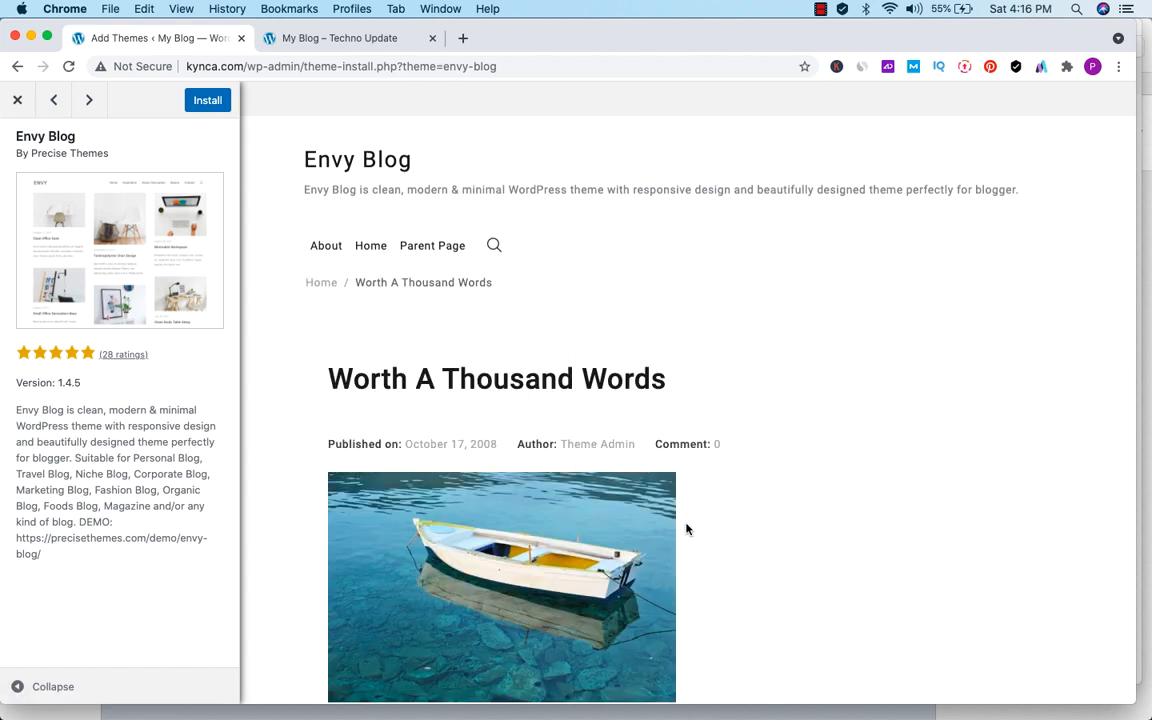
{"action": "scroll", "coordinate": [684, 527], "scroll_direction": "down", "scroll_amount": 3}
{"action": "scroll", "coordinate": [686, 528], "scroll_direction": "up", "scroll_amount": 2}
{"action": "scroll", "coordinate": [686, 528], "scroll_direction": "up", "scroll_amount": 2}
{"action": "mouse_move", "coordinate": [435, 253]}
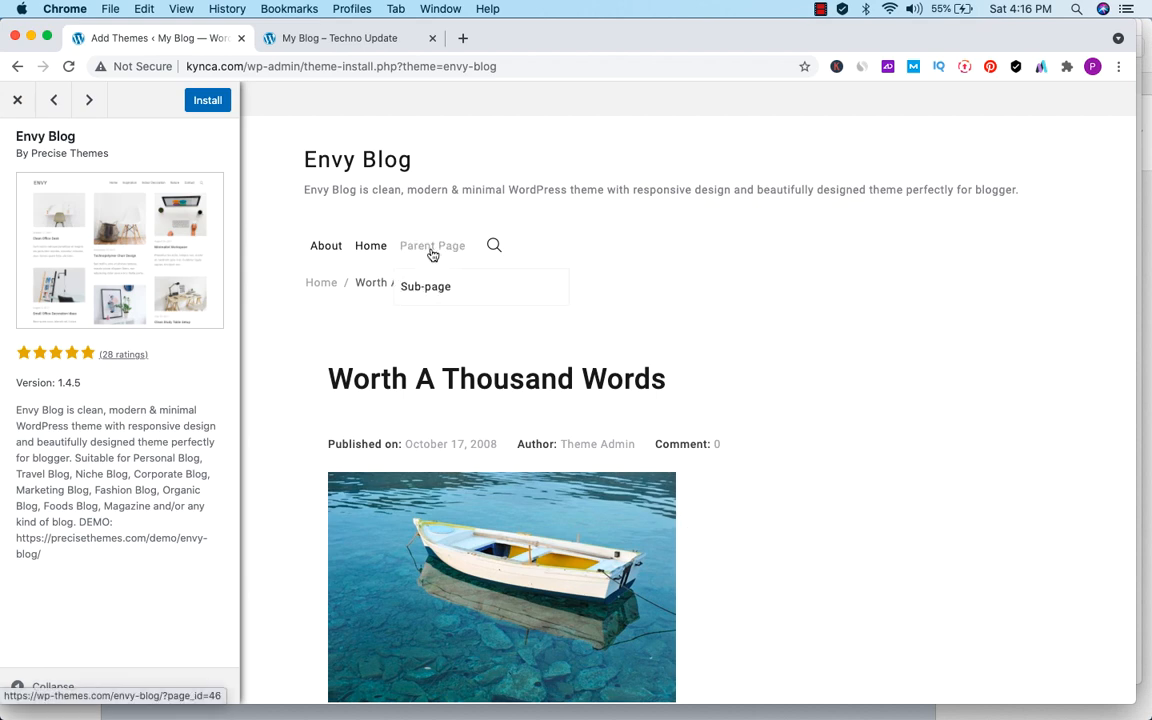
{"action": "left_click", "coordinate": [430, 289]}
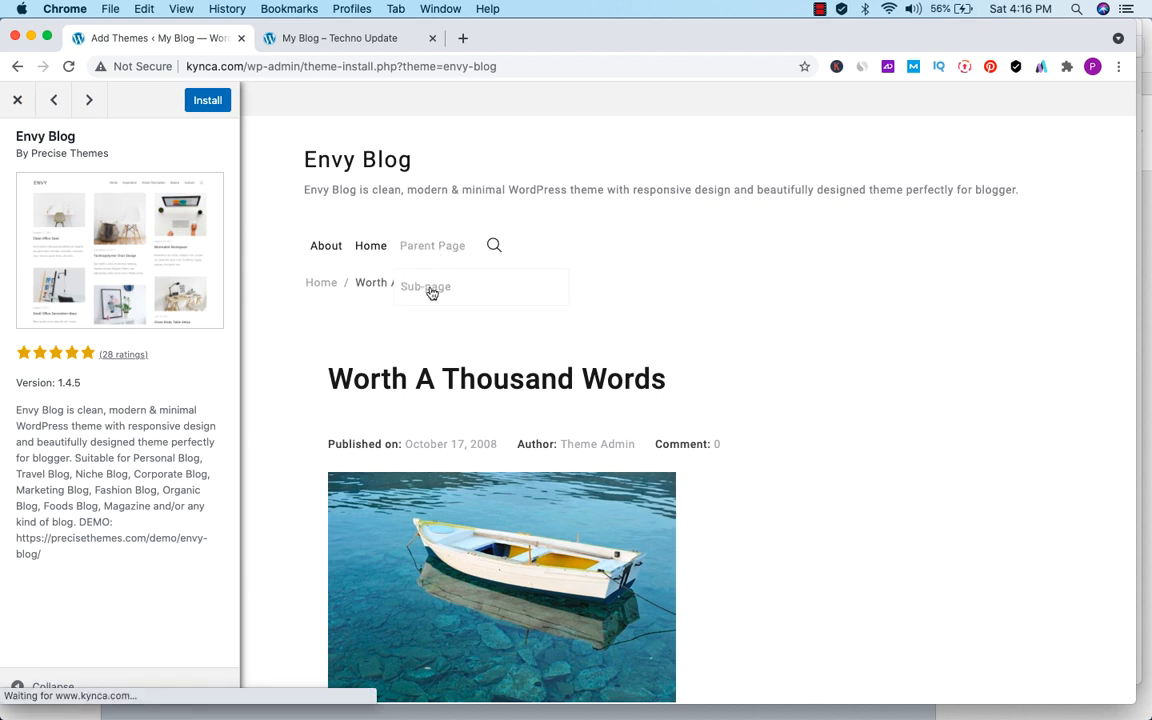
{"action": "scroll", "coordinate": [846, 536], "scroll_direction": "down", "scroll_amount": 12}
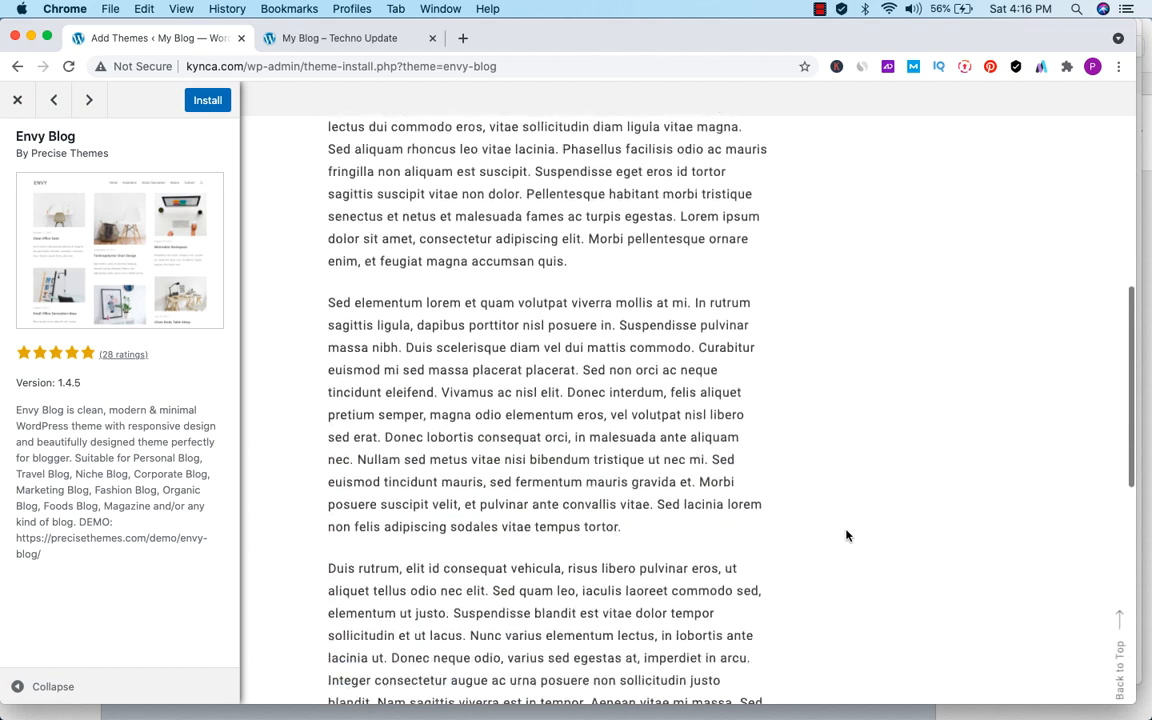
{"action": "scroll", "coordinate": [846, 536], "scroll_direction": "up", "scroll_amount": 12}
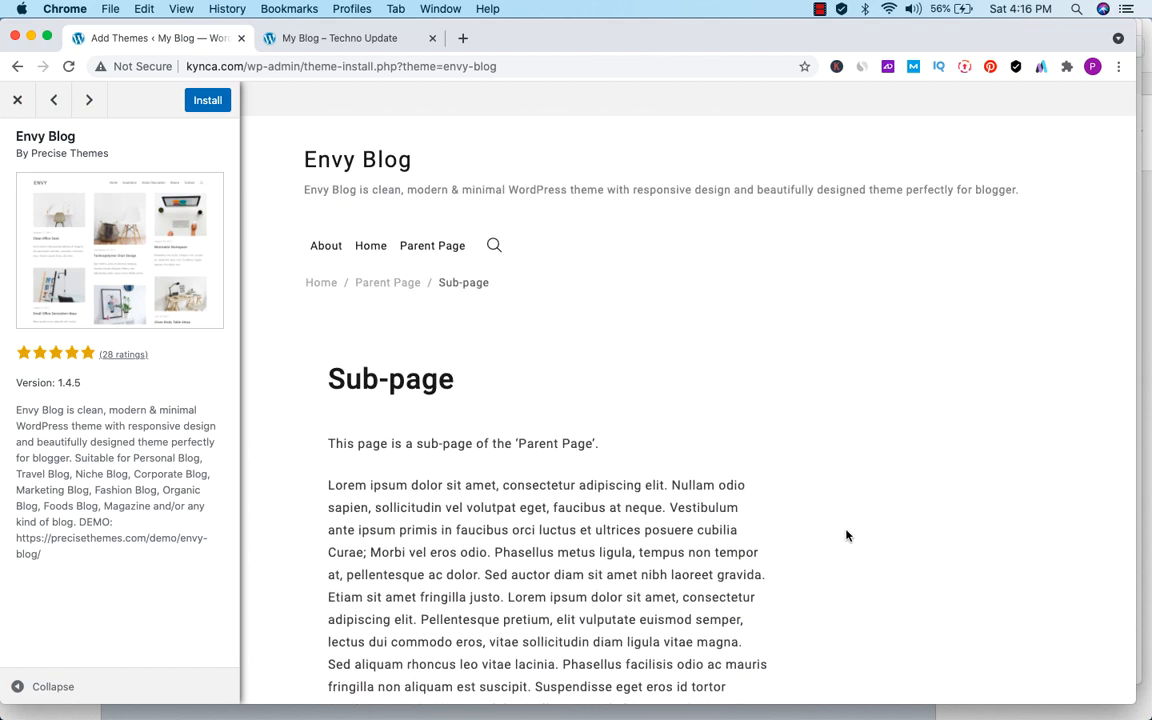
{"action": "left_click", "coordinate": [327, 247]}
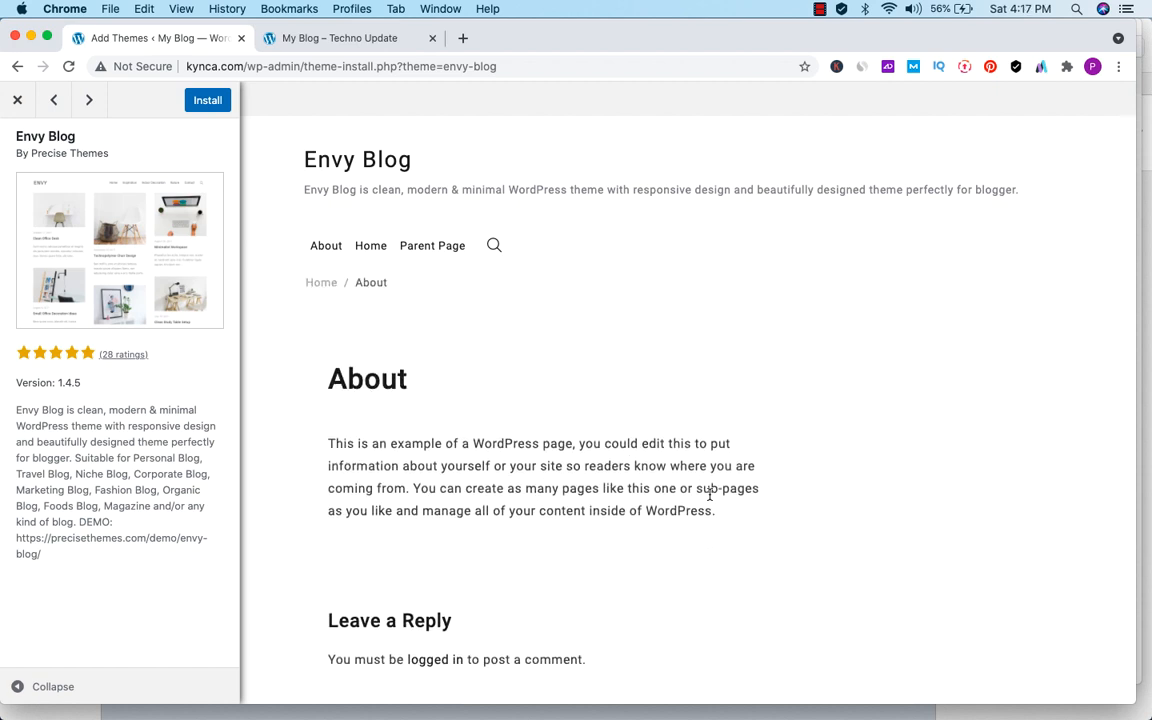
- Install the Envy Blog theme and activate it on the site
{"action": "left_click", "coordinate": [207, 104]}
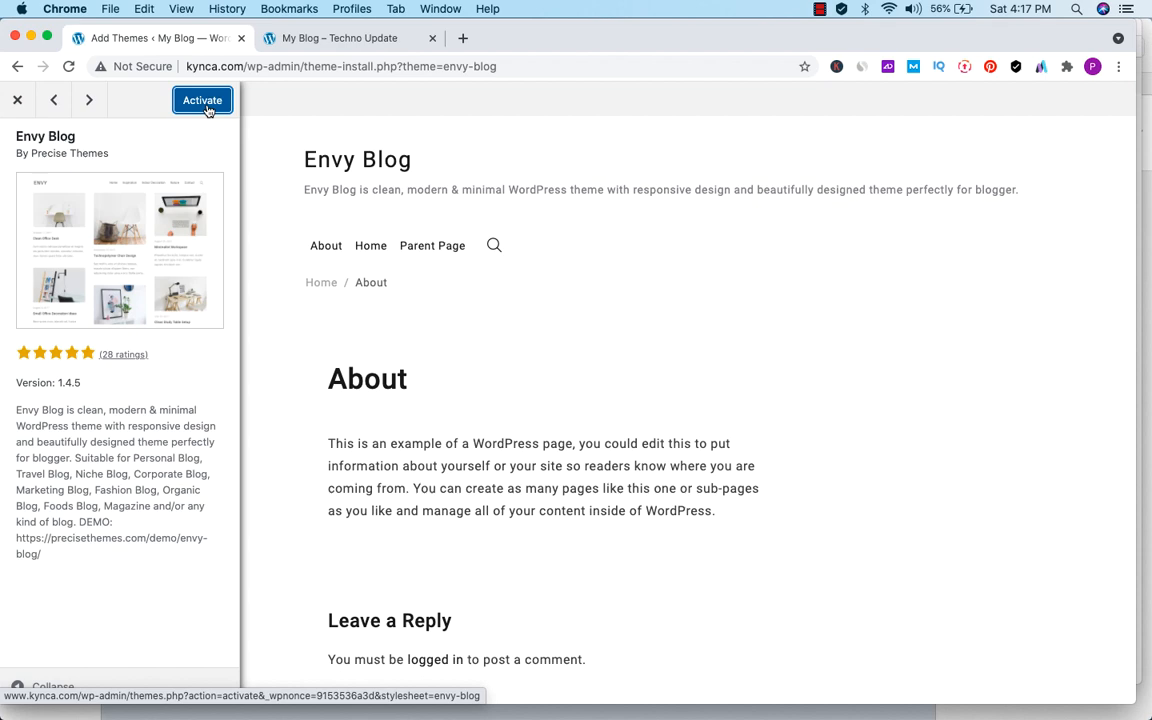
{"action": "left_click", "coordinate": [201, 103]}
{"action": "left_click", "coordinate": [201, 101]}
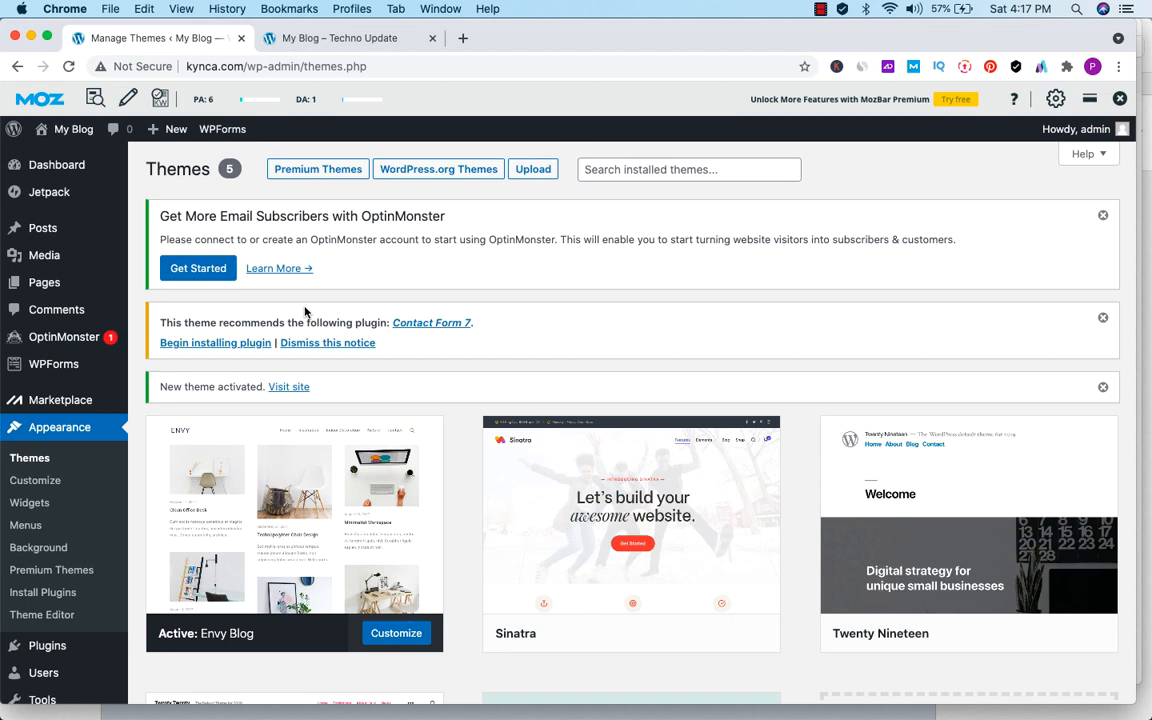
- Reload the live site and look over its design with the Envy Blog theme
{"action": "left_click", "coordinate": [316, 38]}
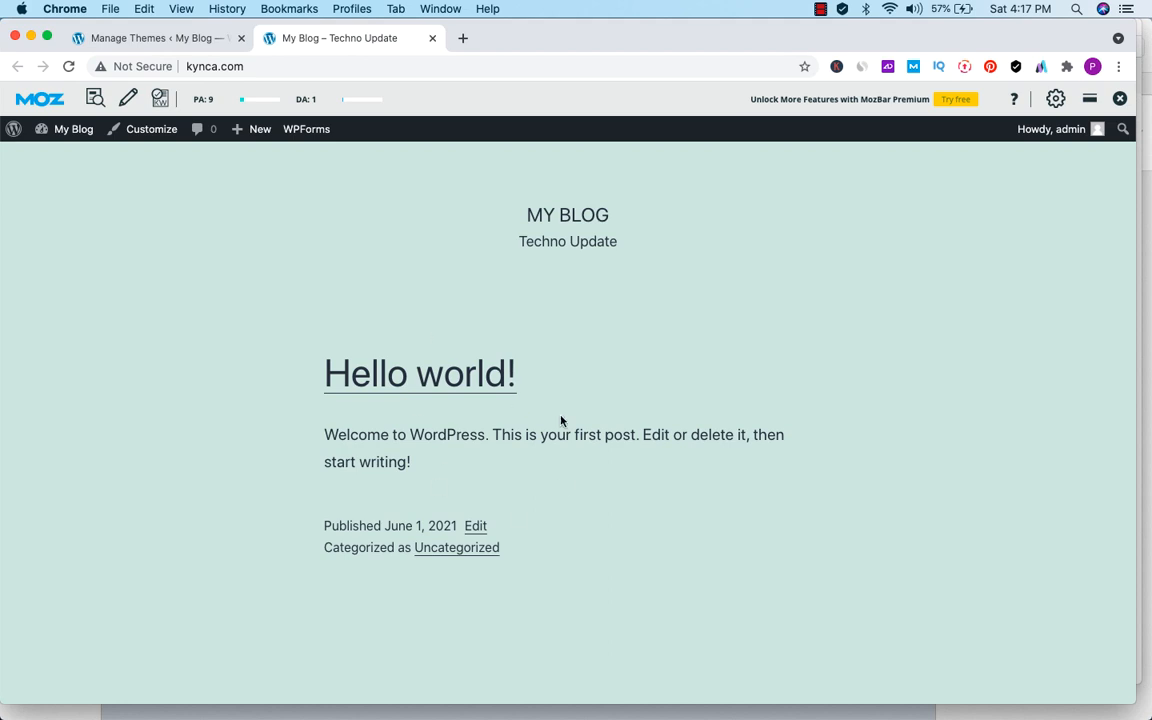
{"action": "left_click", "coordinate": [69, 67]}
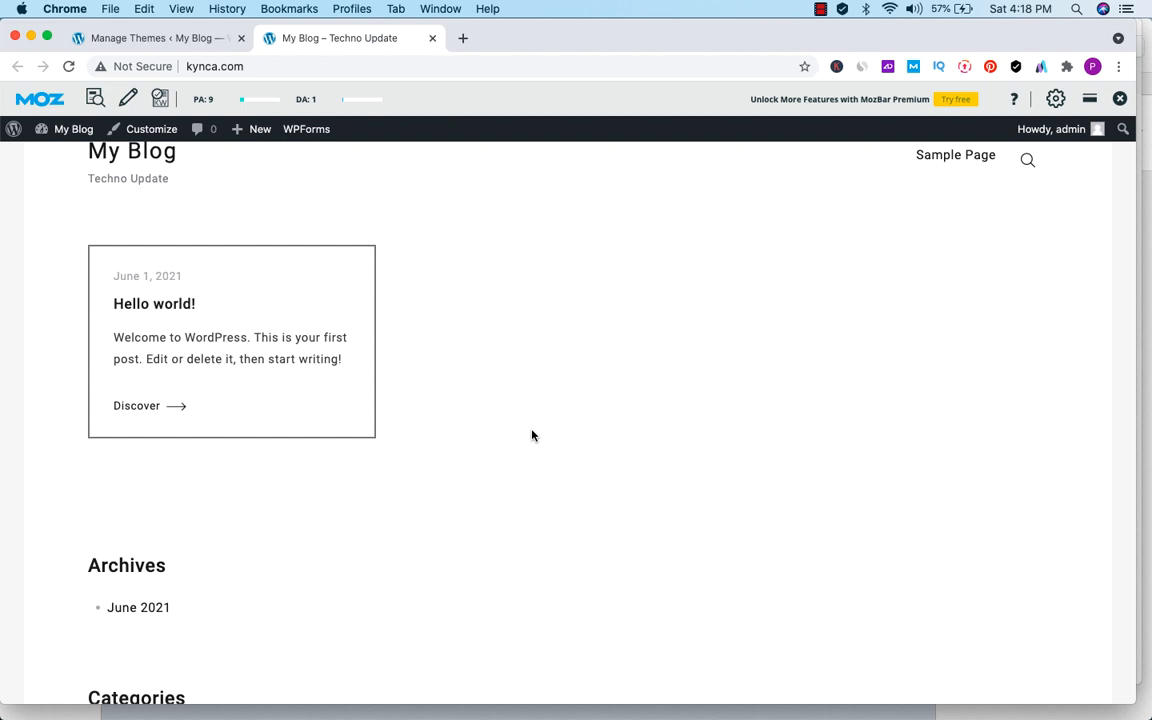
- Return to the theme management page and open the Header settings in the Envy Blog customizer
{"action": "left_click", "coordinate": [148, 41]}
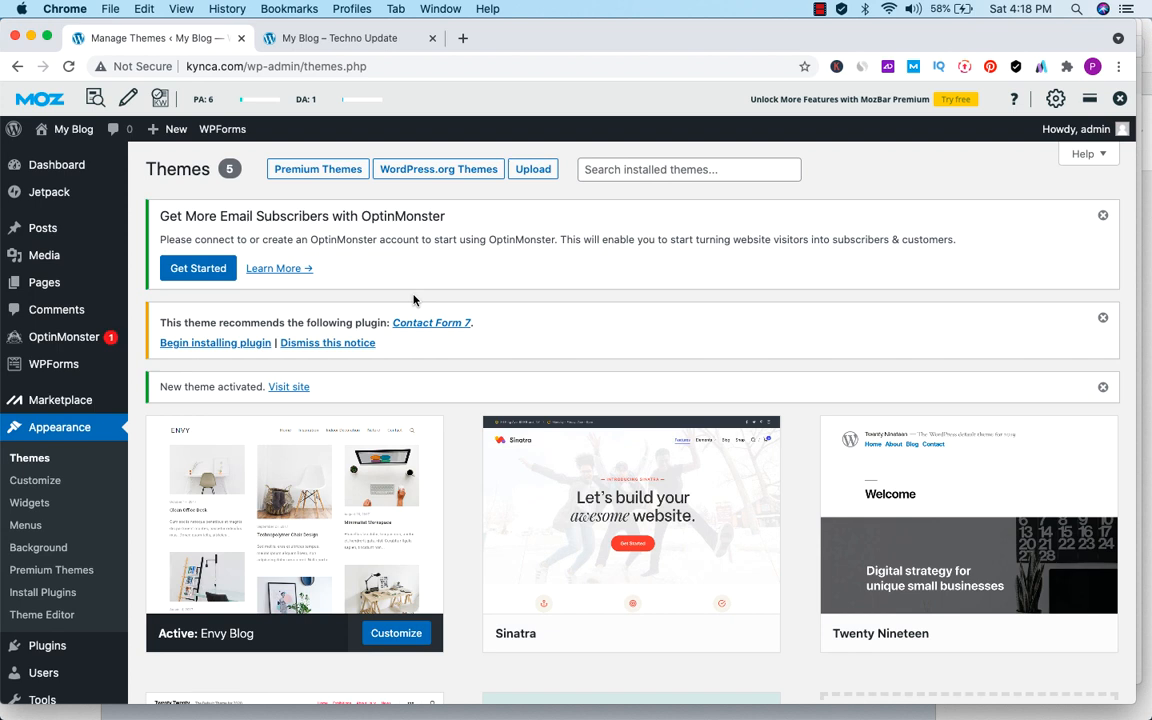
{"action": "left_click", "coordinate": [396, 635]}
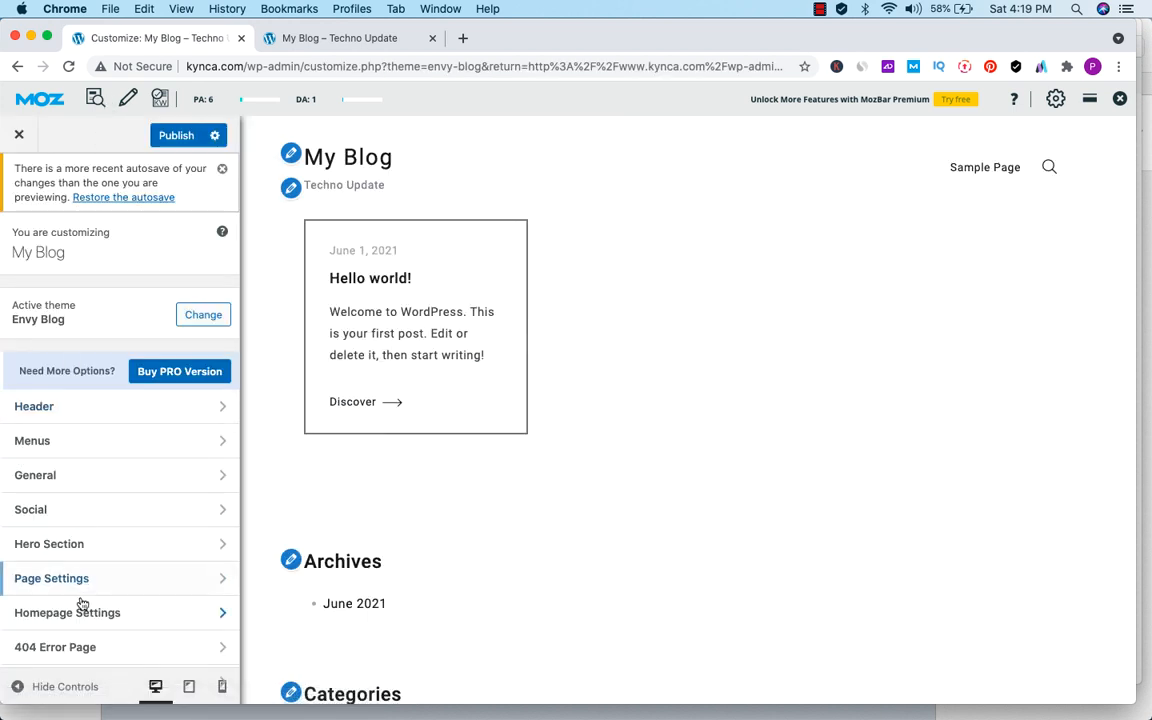
{"action": "left_click", "coordinate": [103, 415]}
- Look through the header's Layout and Sticky Header settings without changing them
{"action": "left_click", "coordinate": [72, 302]}
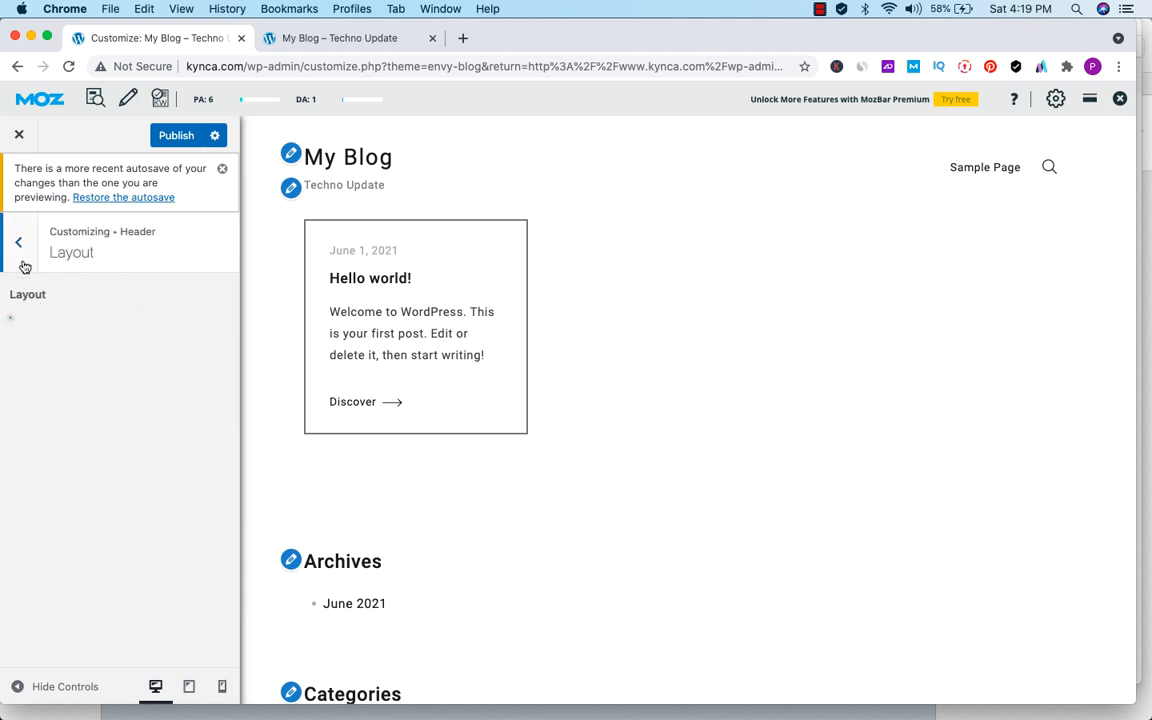
{"action": "left_click", "coordinate": [20, 241]}
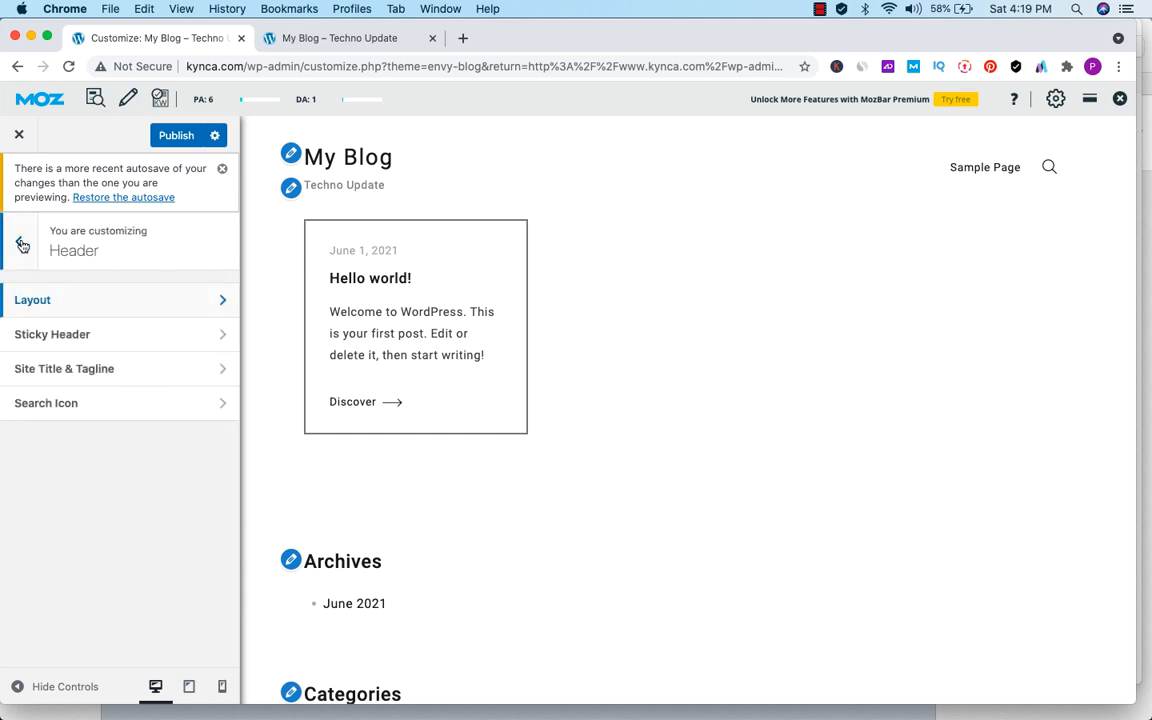
{"action": "left_click", "coordinate": [72, 337]}
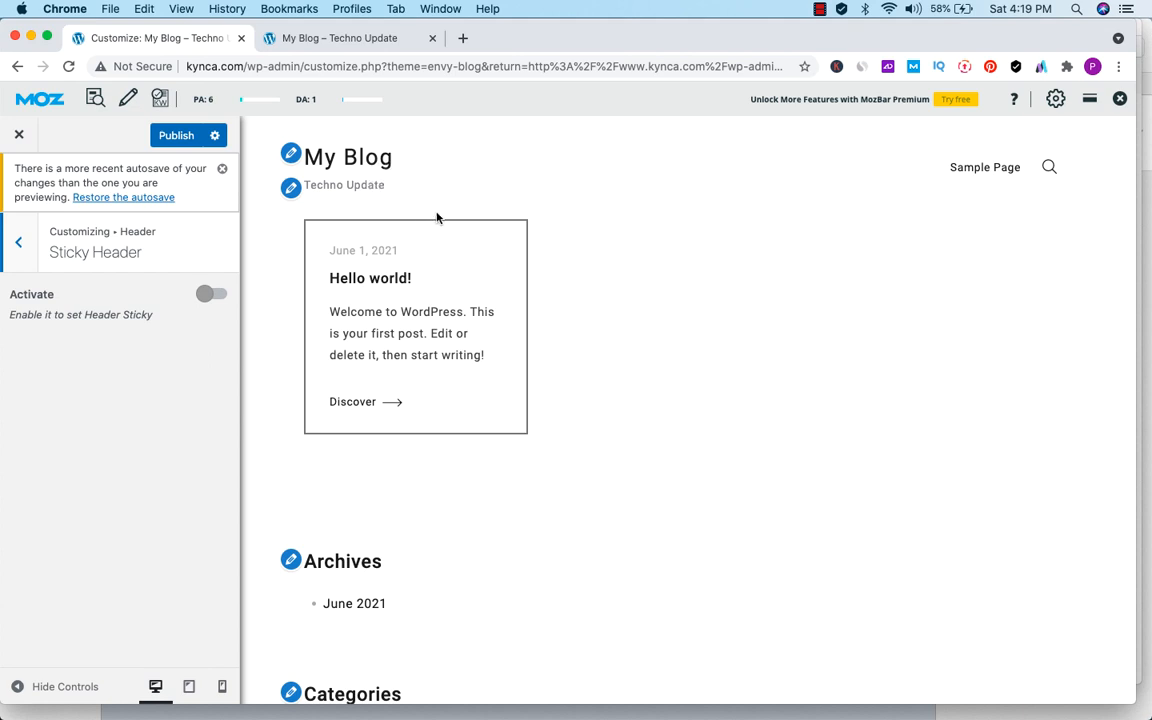
{"action": "left_click", "coordinate": [22, 242]}
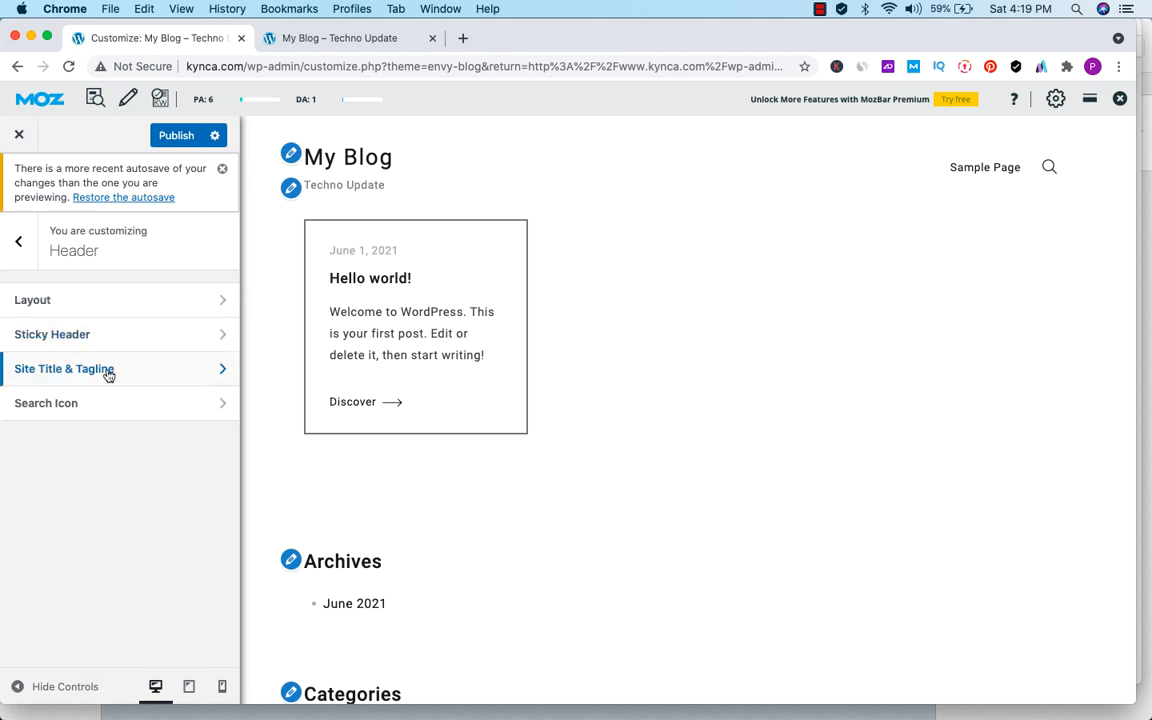
- Open the Site Title & Tagline settings and upload the local KYNCA logo image to the media library for the site logo
{"action": "left_click", "coordinate": [107, 372]}
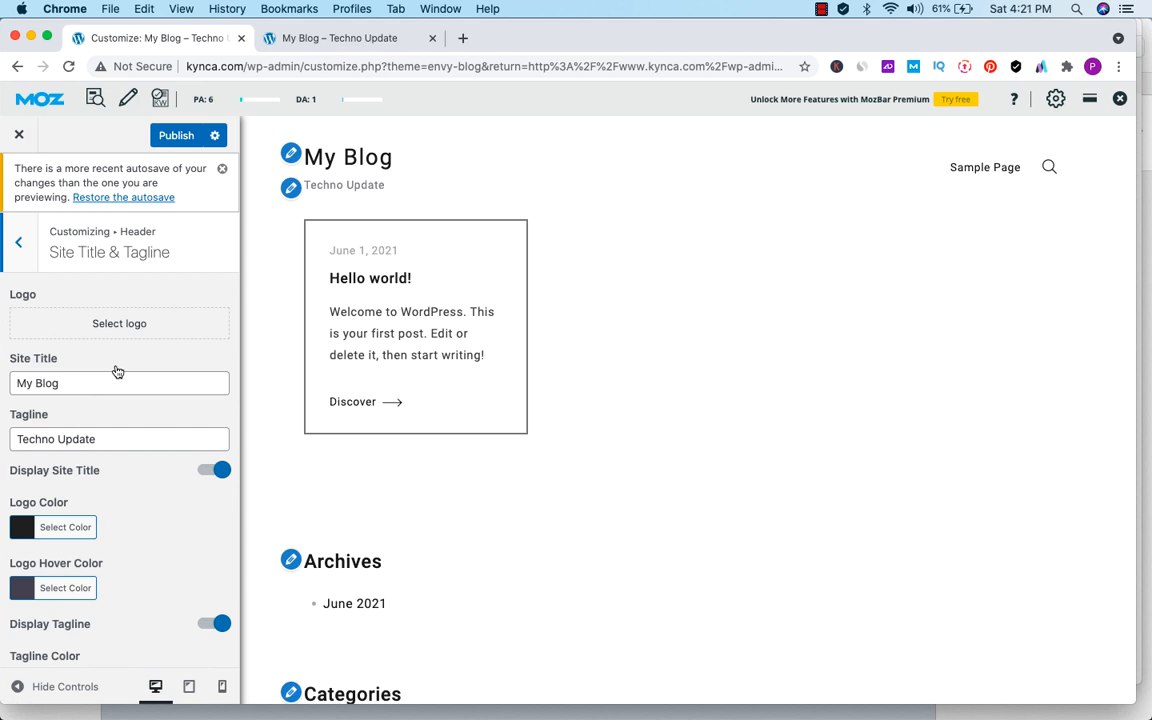
{"action": "left_click", "coordinate": [100, 325]}
{"action": "left_click", "coordinate": [992, 690]}
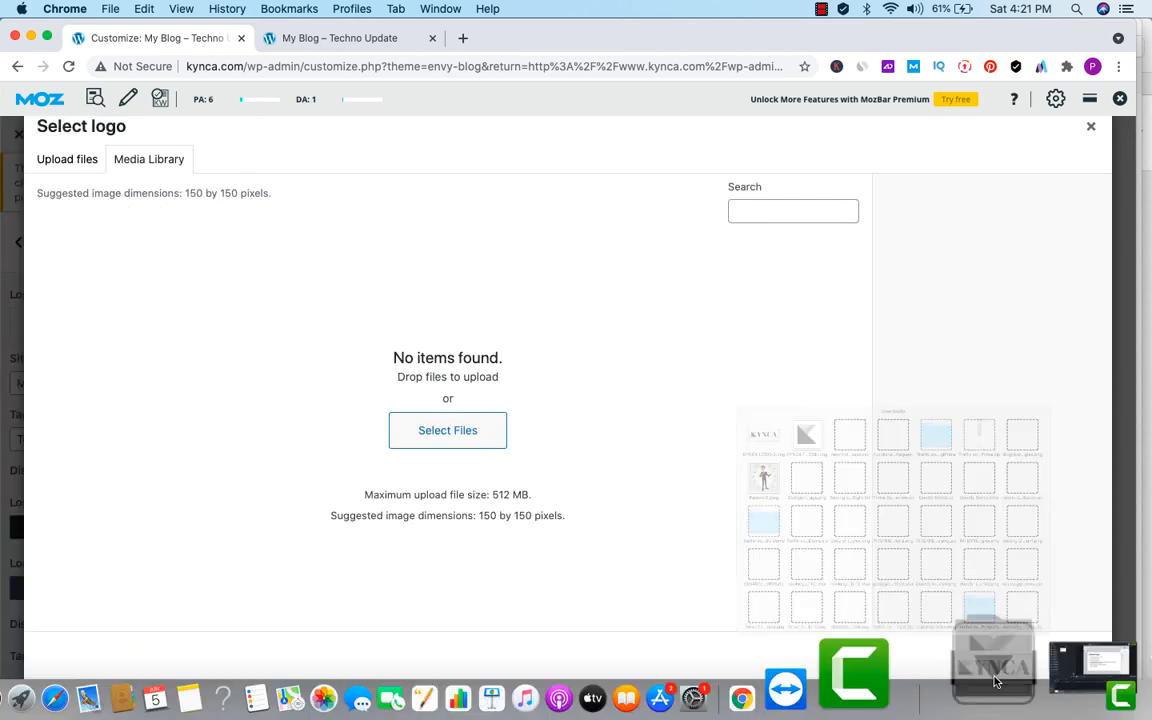
{"action": "left_click_drag", "start_coordinate": [446, 128], "coordinate": [473, 391]}
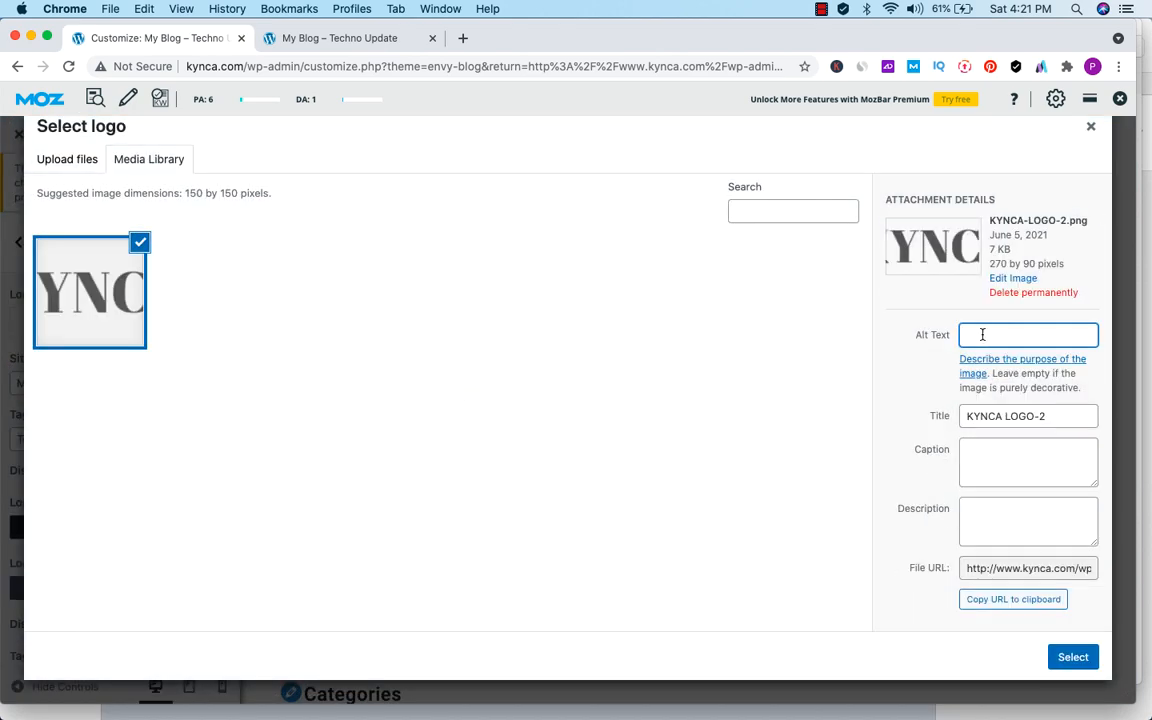
- Give the uploaded KYNCA logo the alt text "Kynca" and set it as the site logo without cropping
{"action": "type", "text": "Kynca"}
{"action": "left_click", "coordinate": [1073, 658]}
{"action": "left_click_drag", "start_coordinate": [535, 183], "coordinate": [445, 183]}
{"action": "left_click_drag", "start_coordinate": [604, 181], "coordinate": [676, 182]}
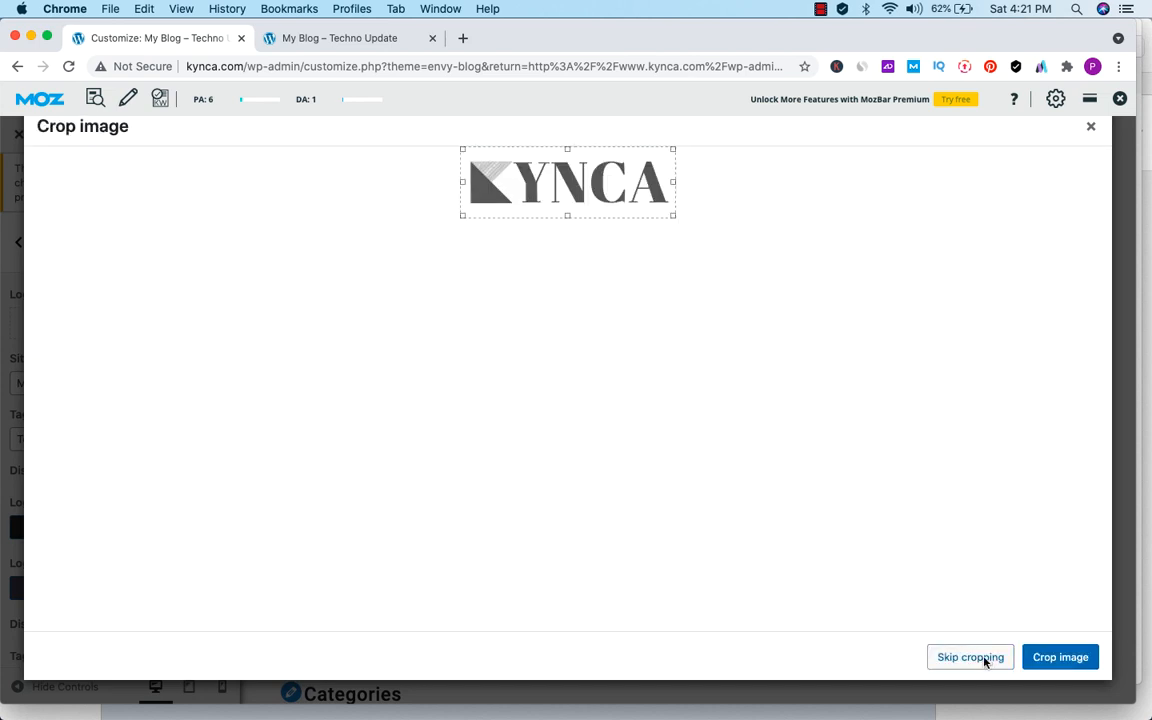
{"action": "left_click", "coordinate": [984, 659]}
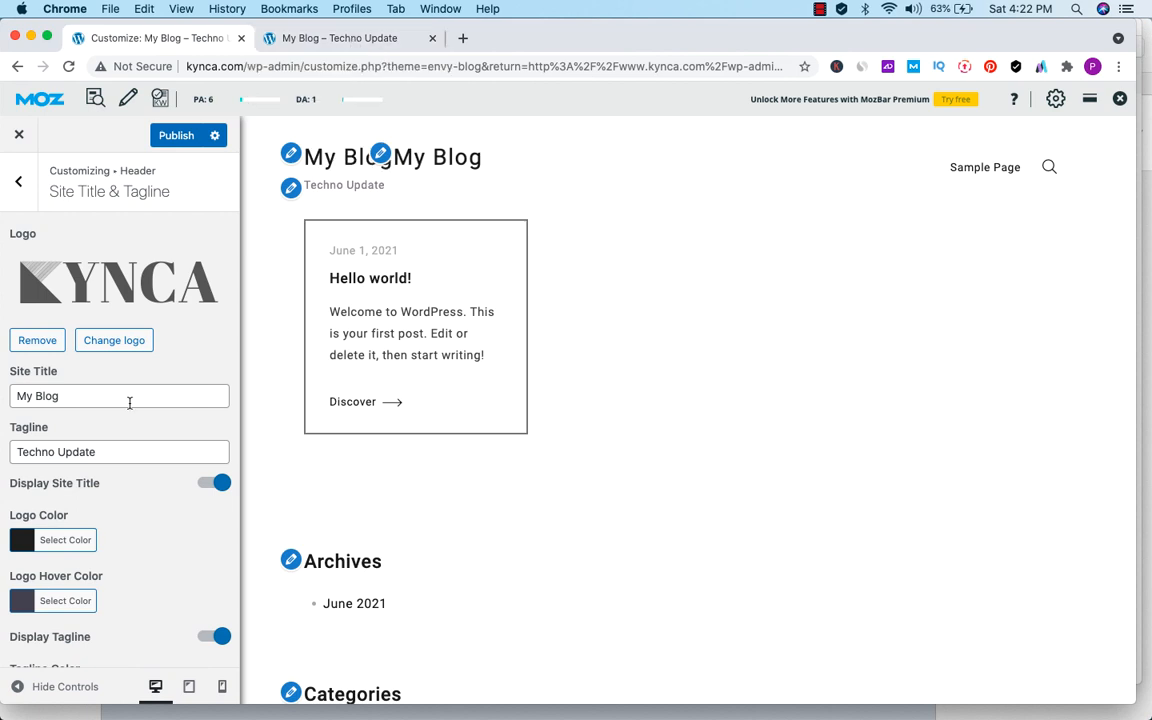
- Clear both the site title and the tagline so that neither text is shown beside the logo
{"action": "left_click", "coordinate": [104, 399]}
{"action": "key", "text": "super+a"}
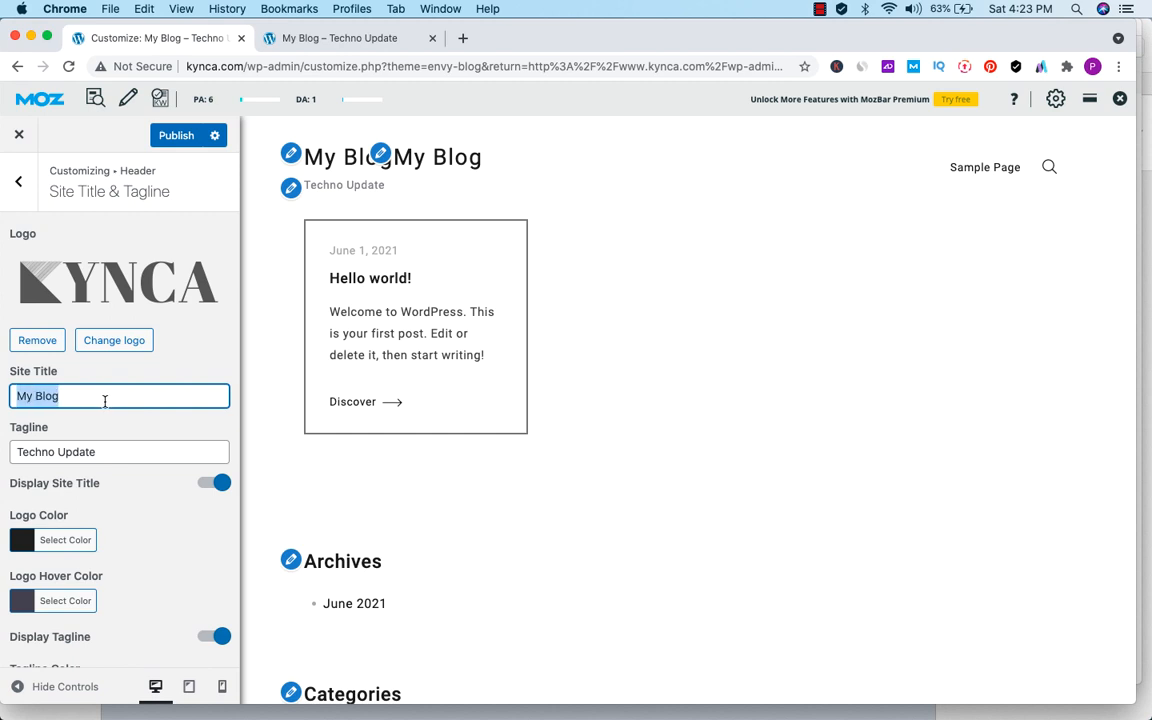
{"action": "key", "text": "BackSpace"}
{"action": "left_click", "coordinate": [90, 448]}
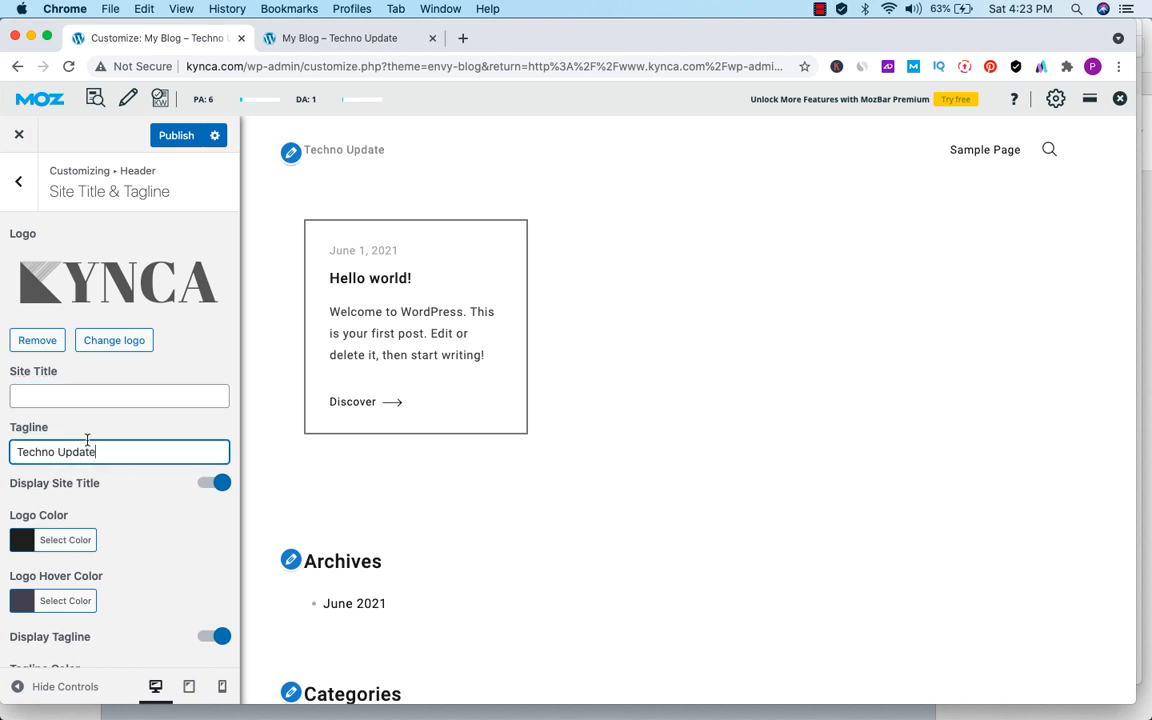
{"action": "key", "text": "super+a"}
{"action": "key", "text": "BackSpace"}
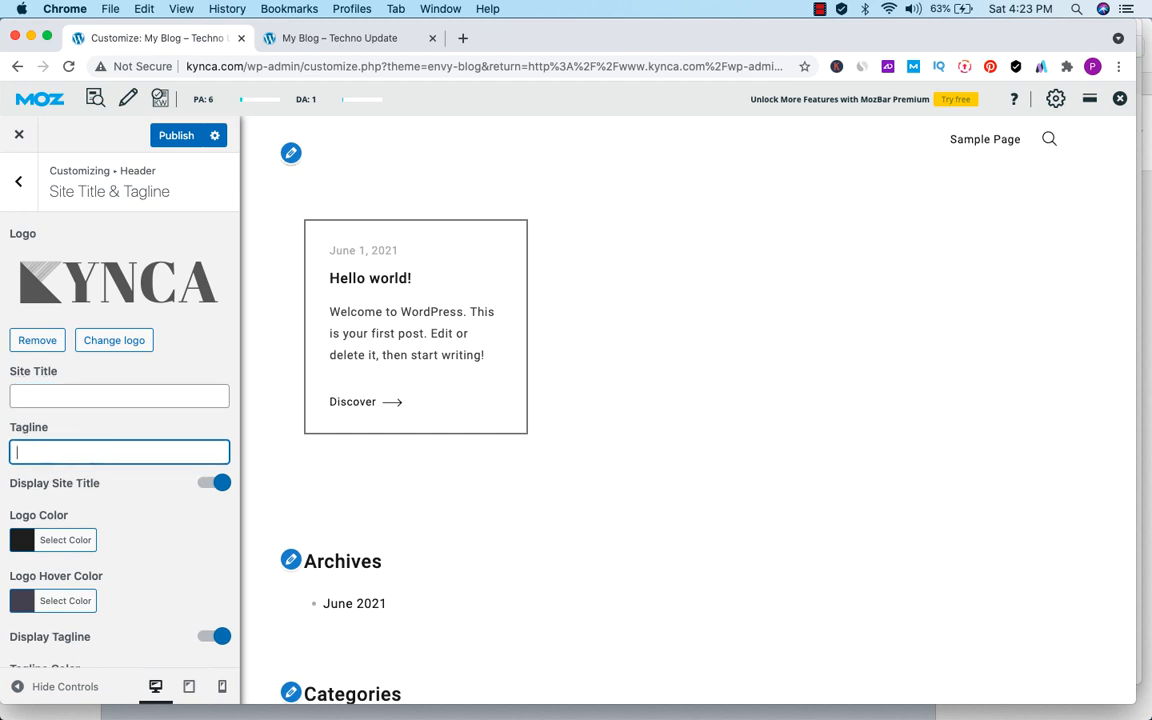
- Upload the KYNCA favicon image from the Downloads folder to the media library for the site icon
{"action": "scroll", "coordinate": [111, 463], "scroll_direction": "down", "scroll_amount": 5}
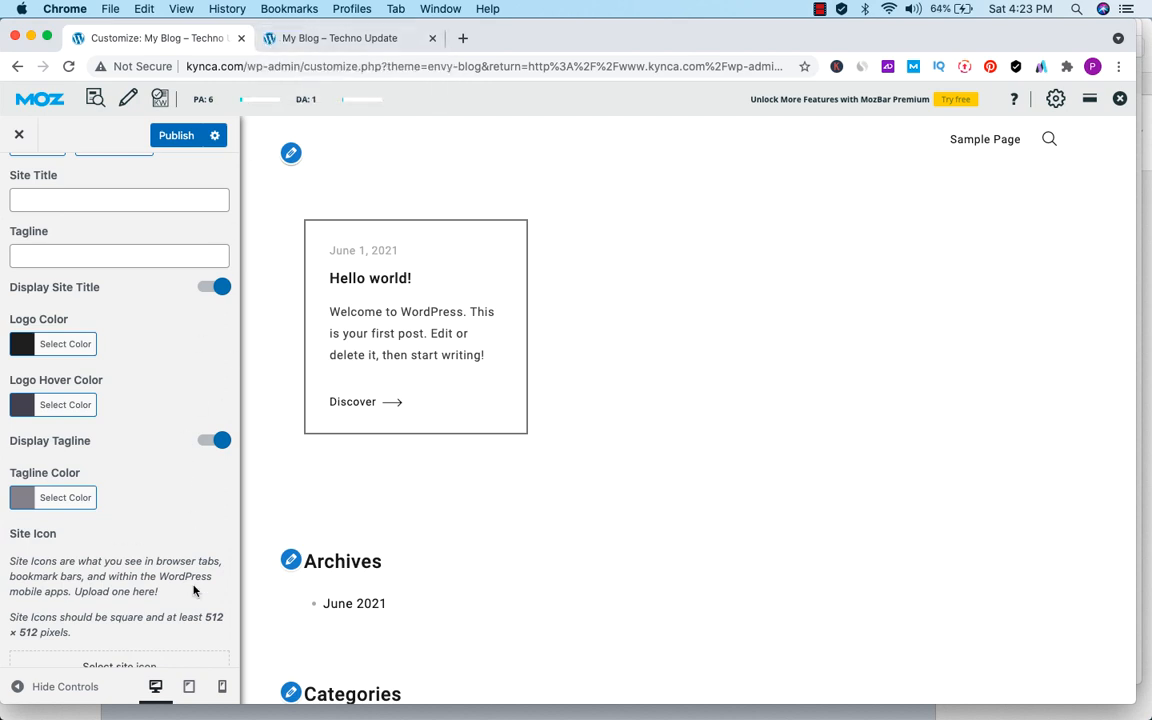
{"action": "left_click", "coordinate": [119, 665]}
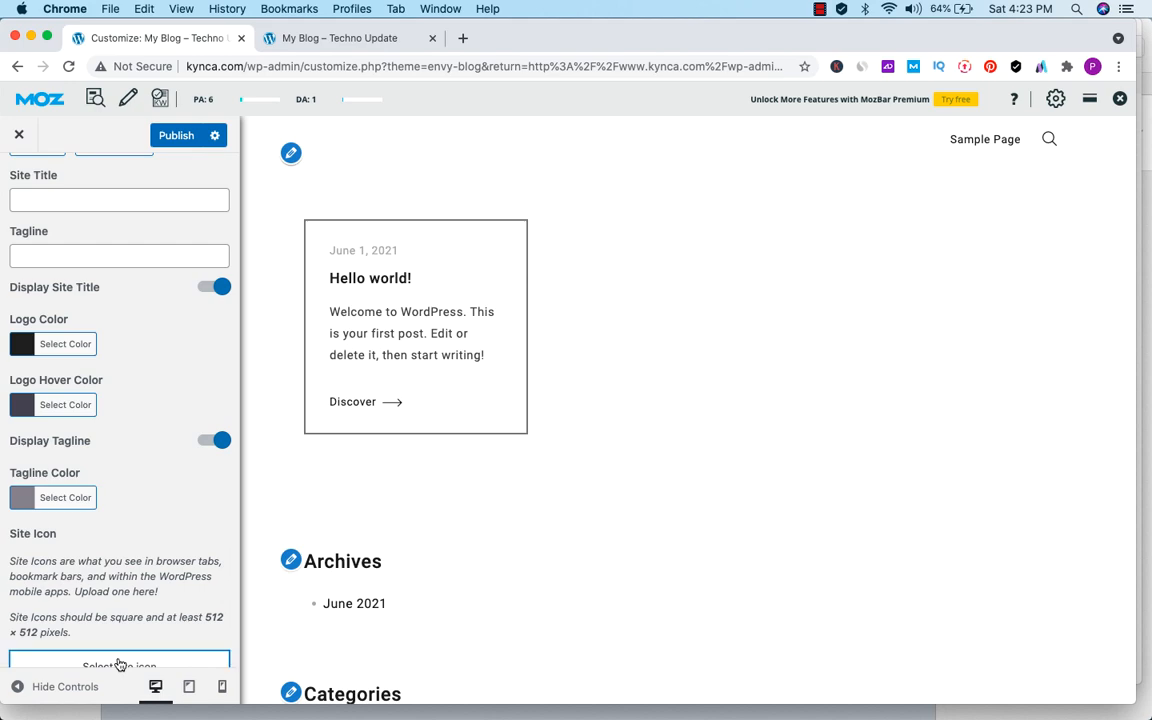
{"action": "left_click", "coordinate": [1000, 669]}
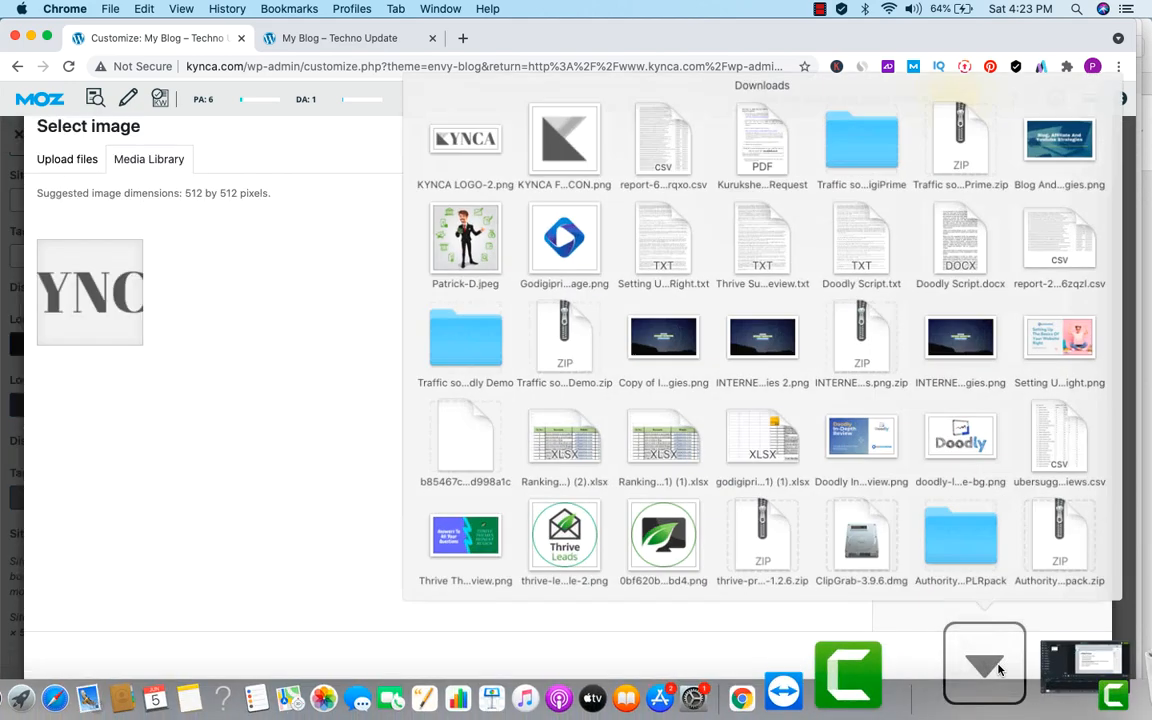
{"action": "left_click_drag", "start_coordinate": [545, 133], "coordinate": [451, 343]}
- Give the KYNCA favicon the alt text "Kynca" and set it as the site icon without cropping
{"action": "left_click", "coordinate": [1018, 334]}
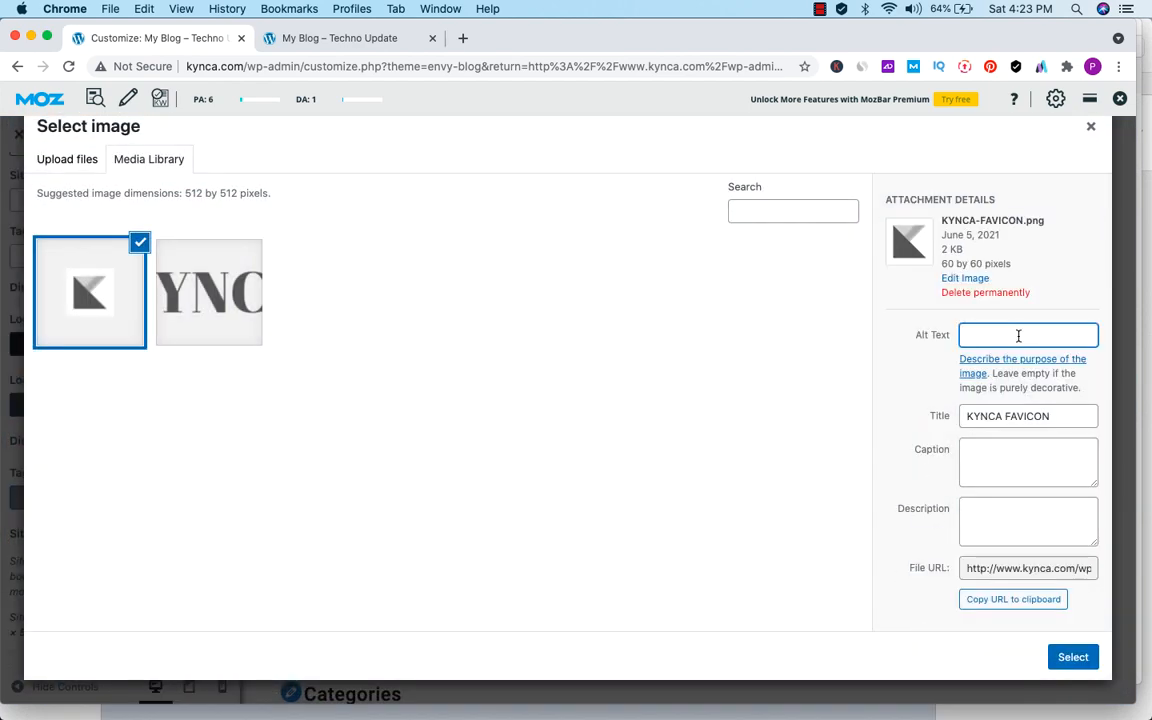
{"action": "type", "text": "Kynca"}
{"action": "left_click", "coordinate": [1073, 657]}
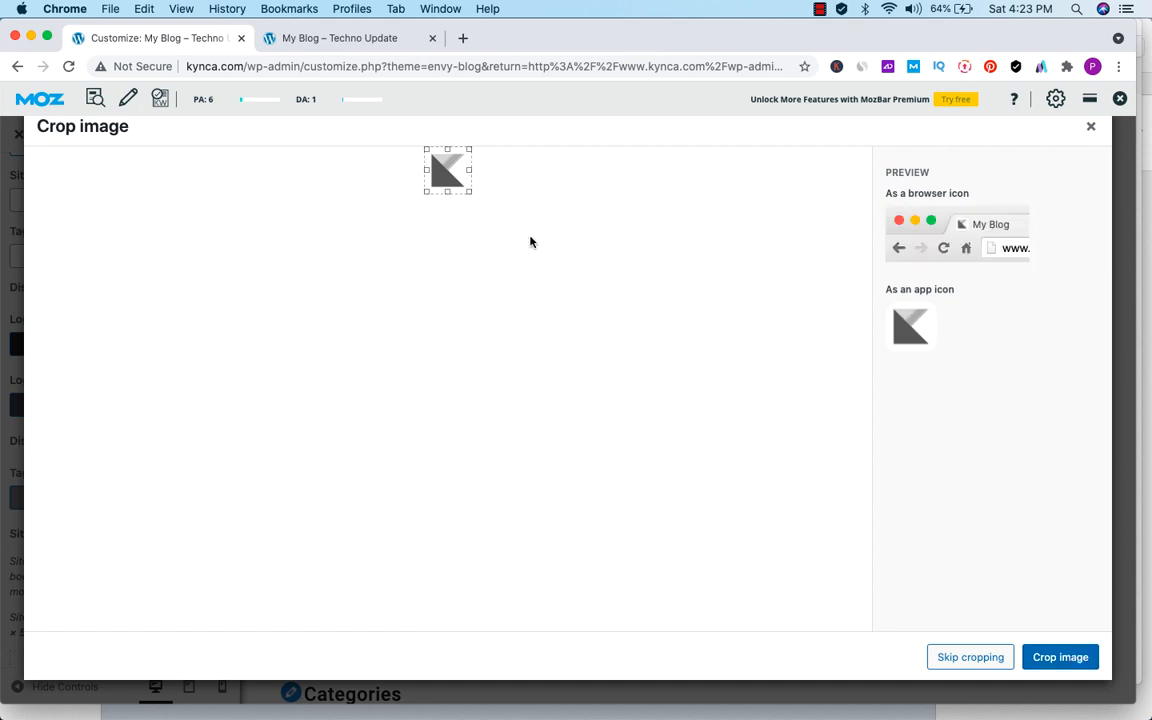
{"action": "left_click", "coordinate": [958, 659]}
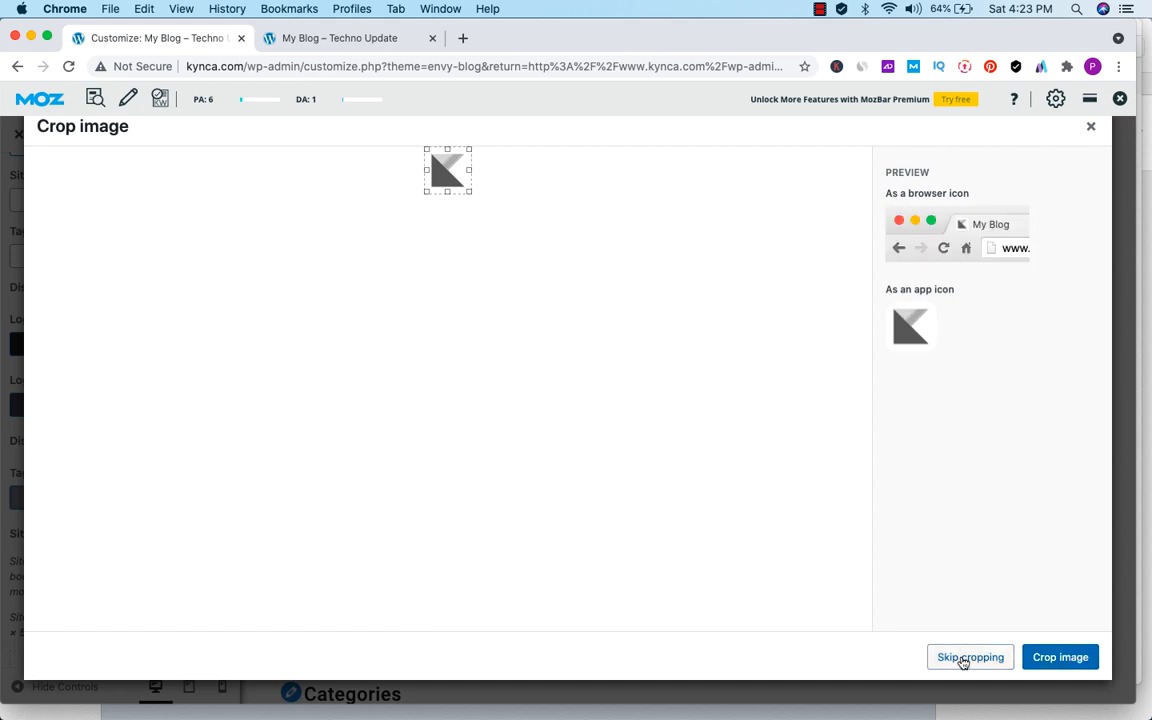
{"action": "scroll", "coordinate": [138, 553], "scroll_direction": "down", "scroll_amount": 2}
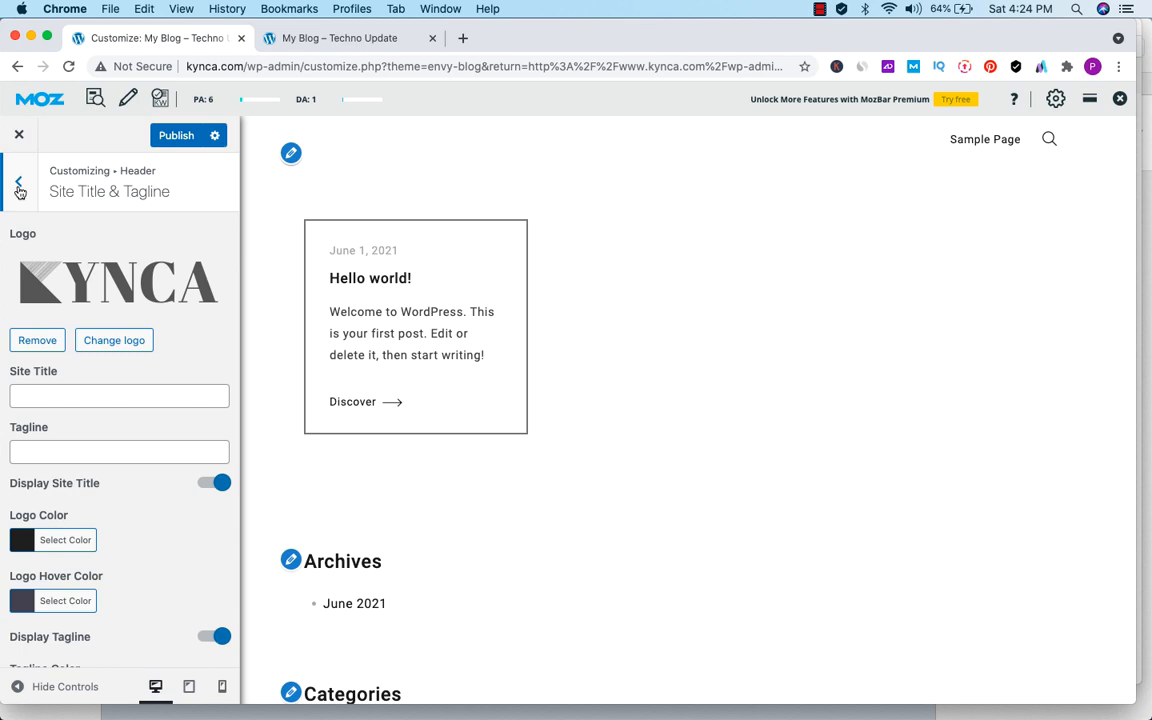
- Look through the header's Search Icon settings and the General section without changing them
{"action": "left_click", "coordinate": [18, 184]}
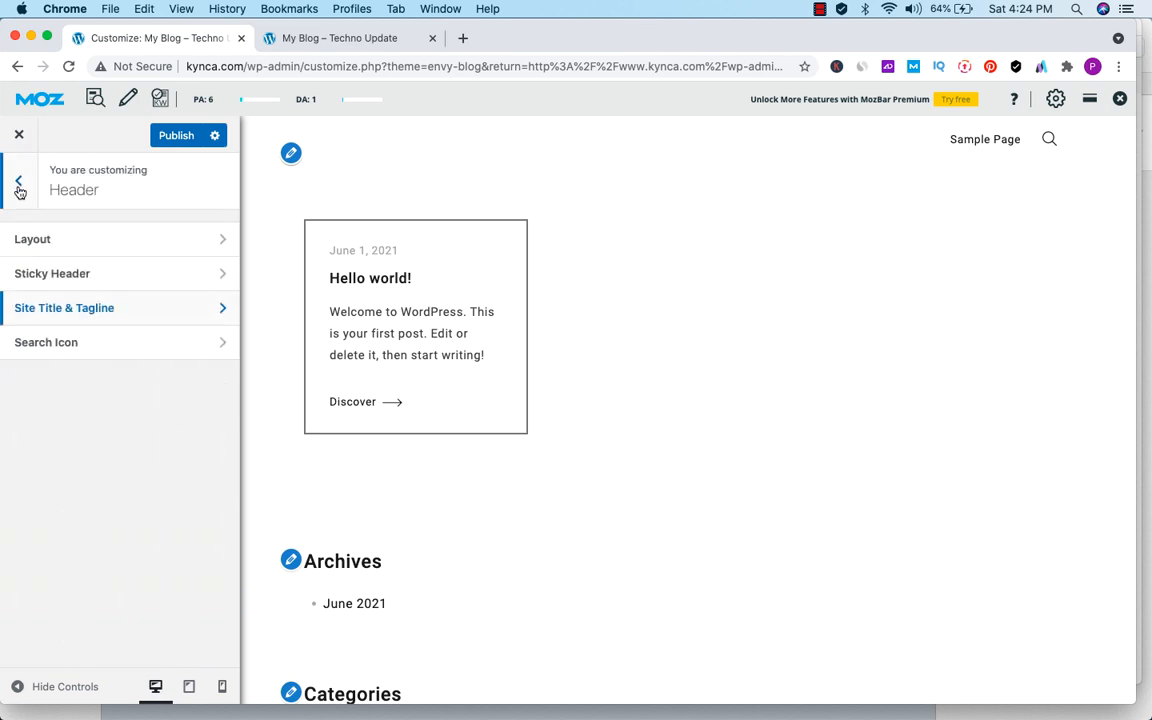
{"action": "left_click", "coordinate": [97, 352]}
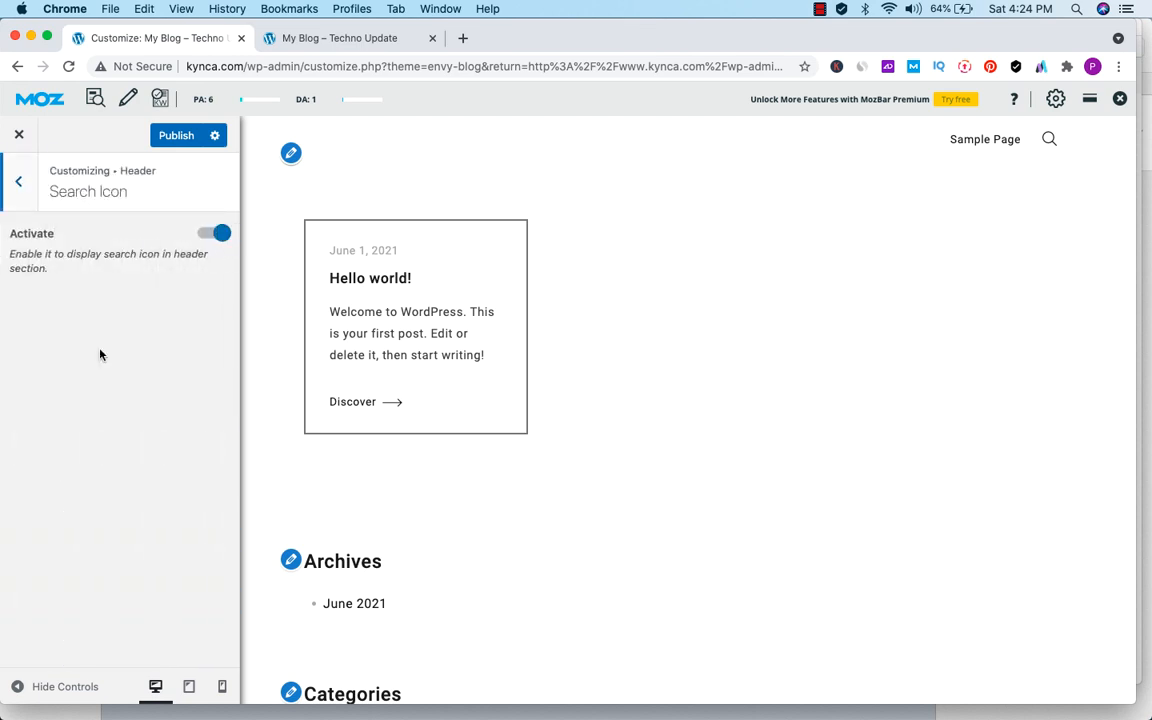
{"action": "left_click", "coordinate": [19, 184]}
{"action": "left_click", "coordinate": [19, 183]}
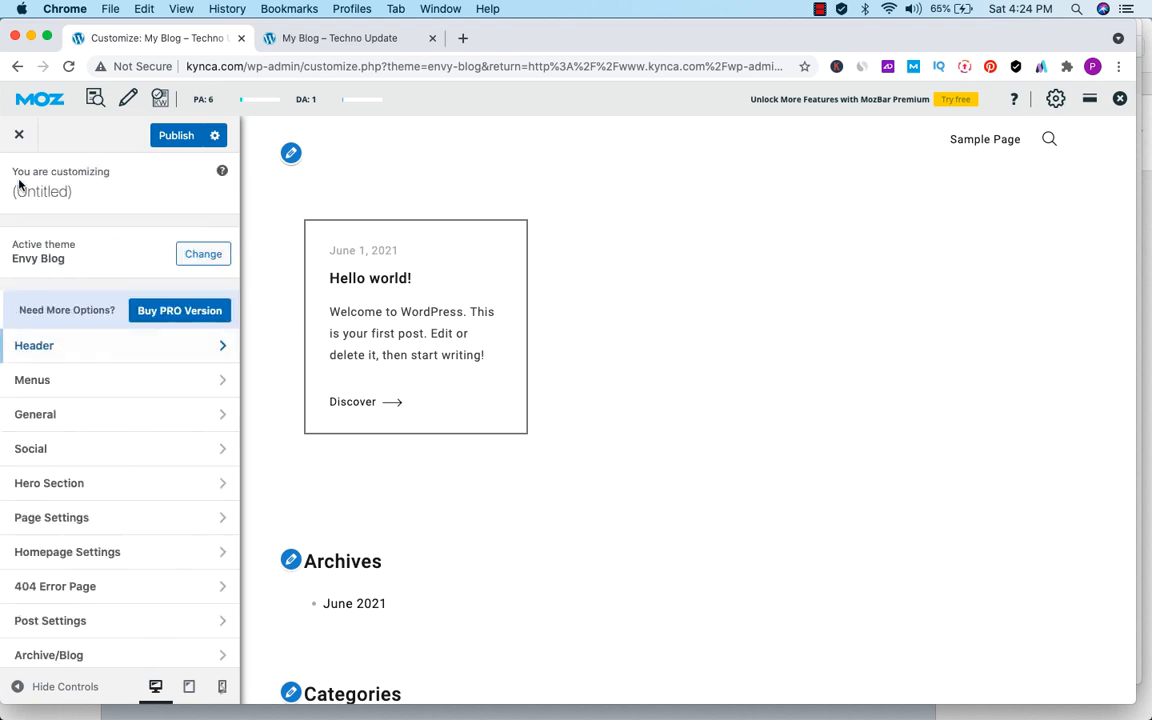
{"action": "left_click", "coordinate": [79, 419]}
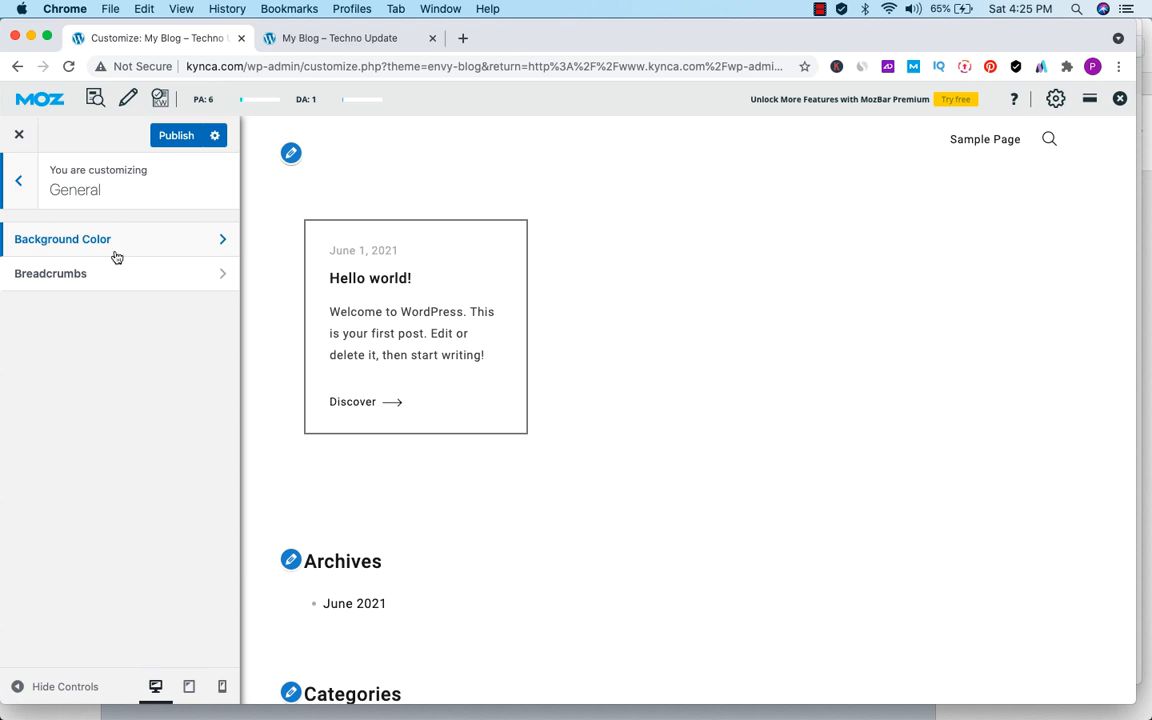
{"action": "left_click", "coordinate": [18, 180]}
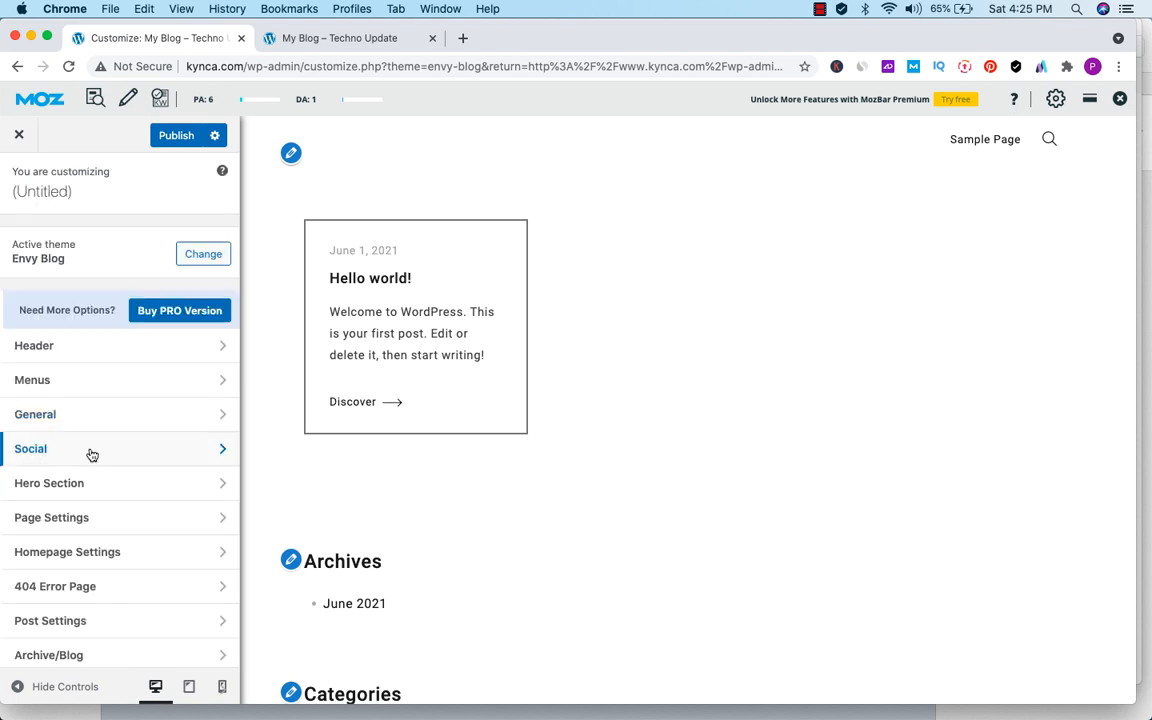
- Add a blank second entry to the Social Profiles and look over the Page Settings section
{"action": "left_click", "coordinate": [90, 453]}
{"action": "left_click", "coordinate": [124, 246]}
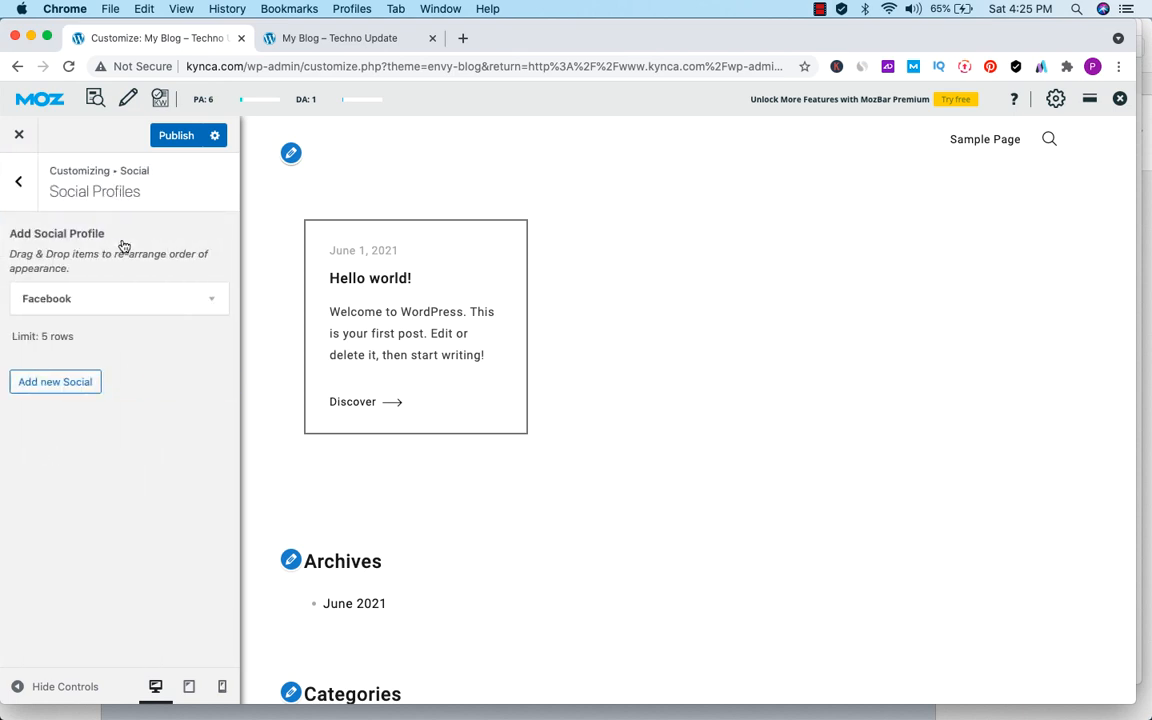
{"action": "left_click", "coordinate": [46, 385]}
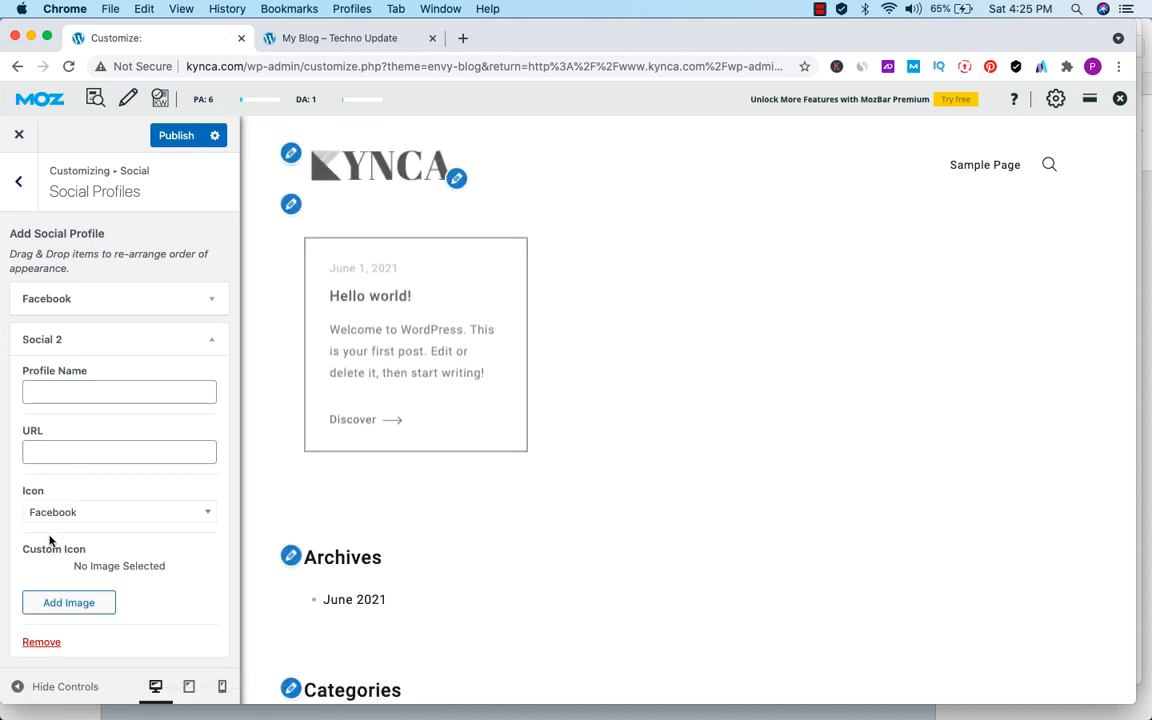
{"action": "left_click", "coordinate": [19, 183]}
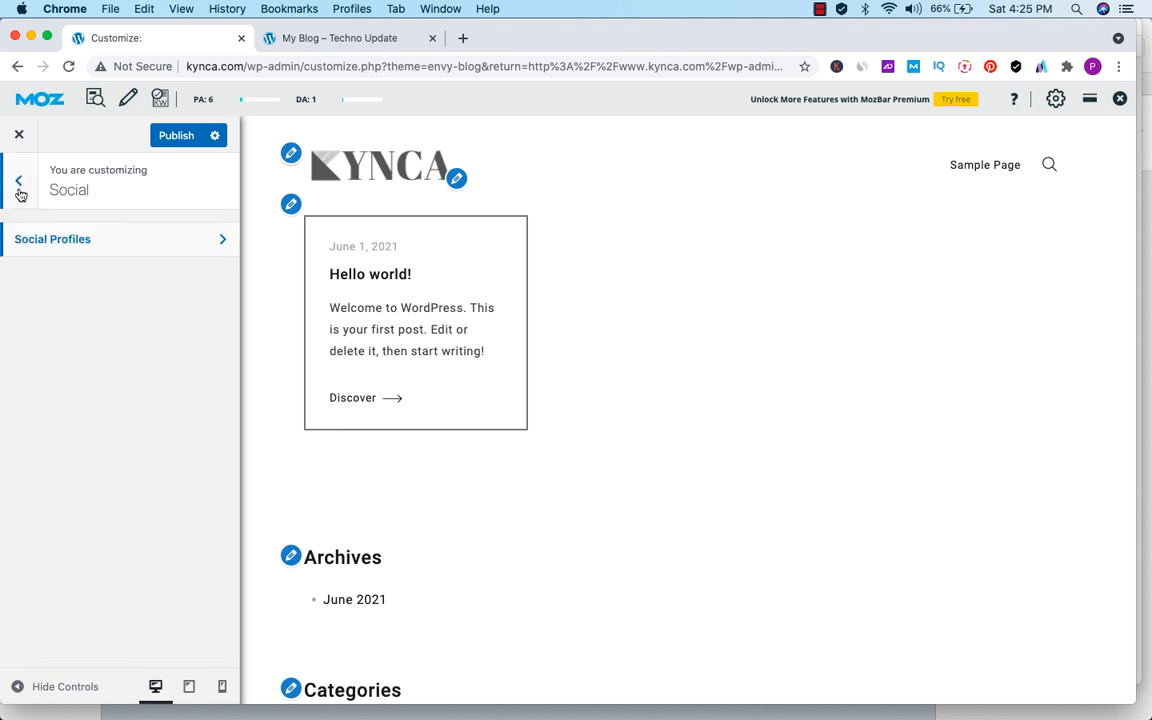
{"action": "left_click", "coordinate": [19, 186]}
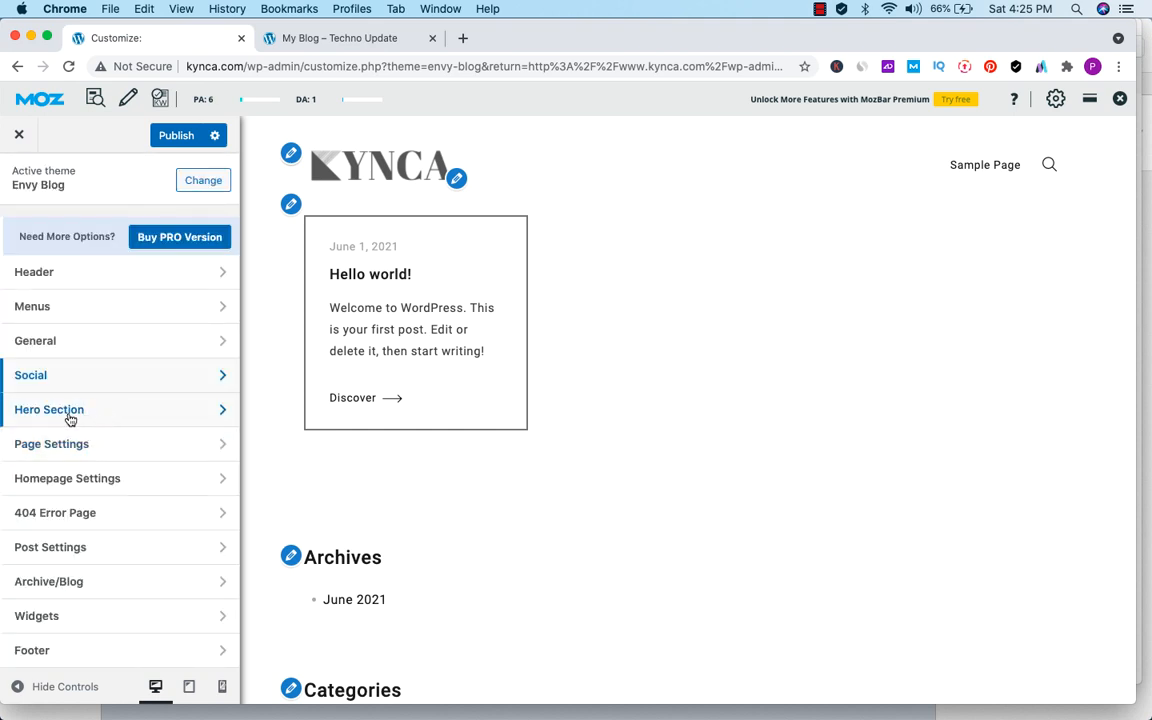
{"action": "left_click", "coordinate": [112, 447]}
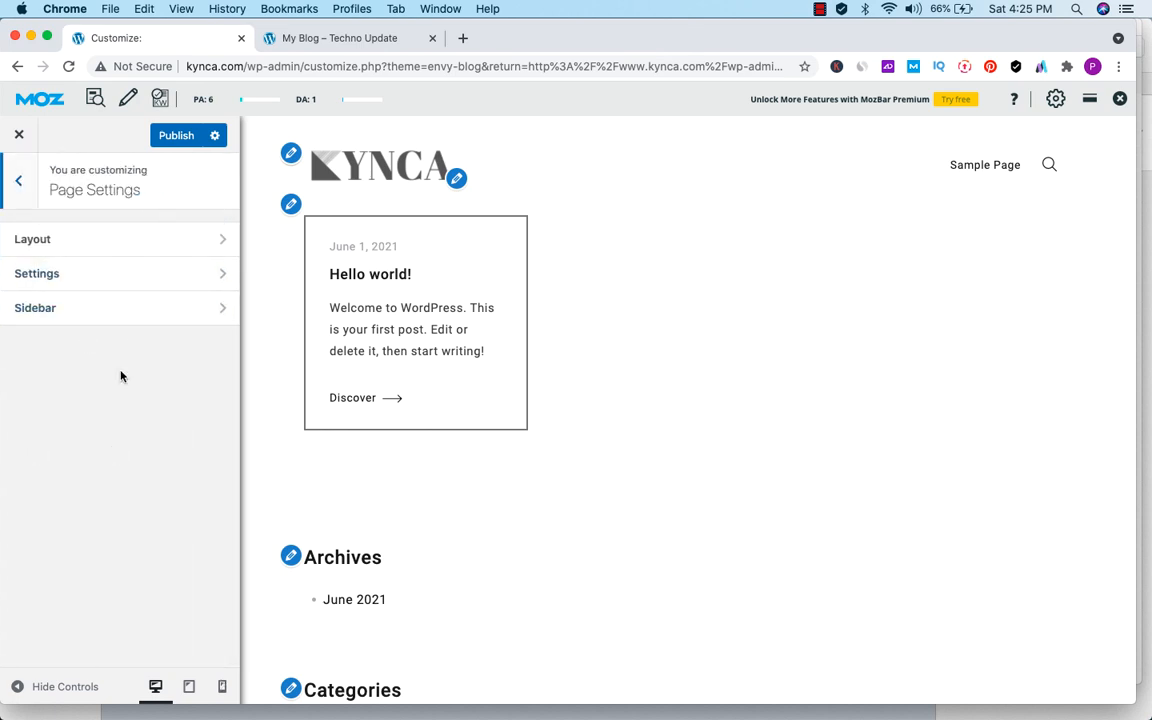
{"action": "left_click", "coordinate": [18, 180]}
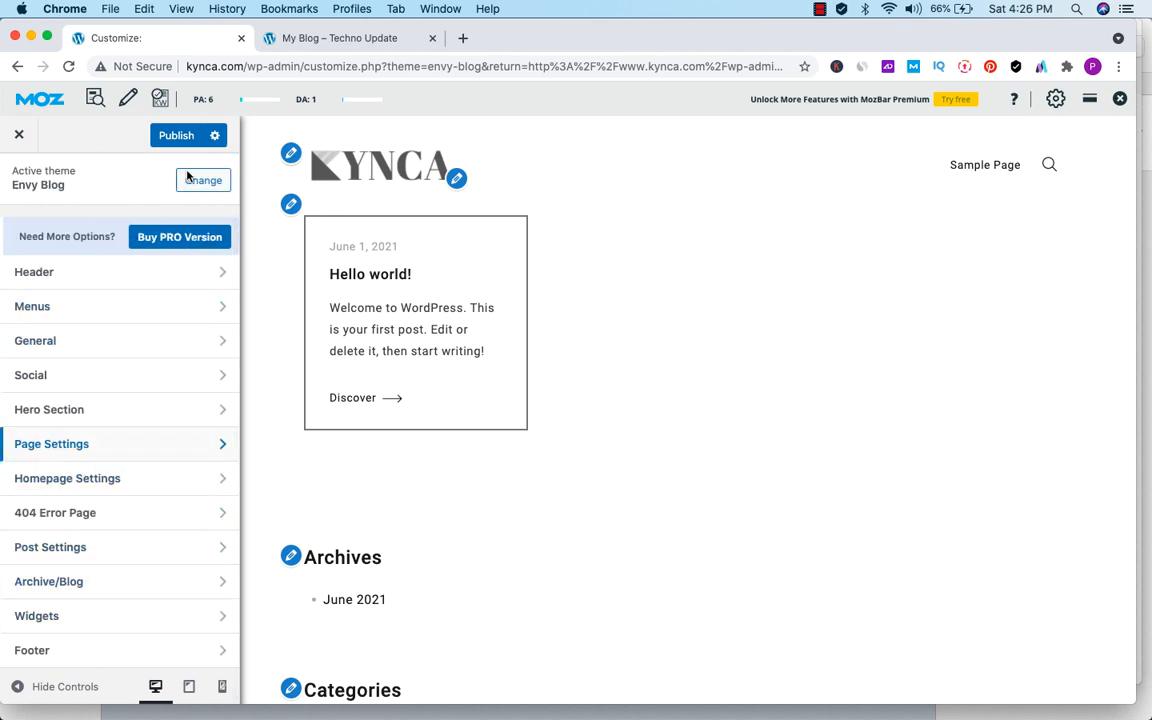
- Publish the customizer changes and reload the live site to check the new header logo
{"action": "left_click", "coordinate": [178, 141]}
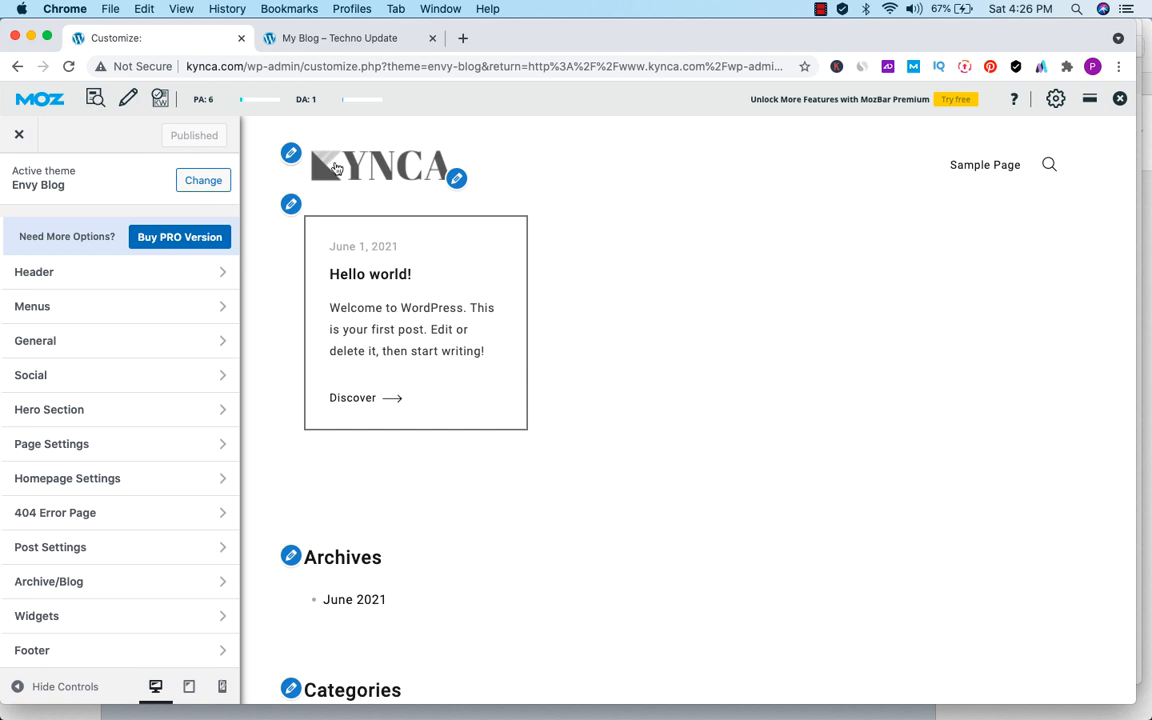
{"action": "left_click", "coordinate": [300, 38]}
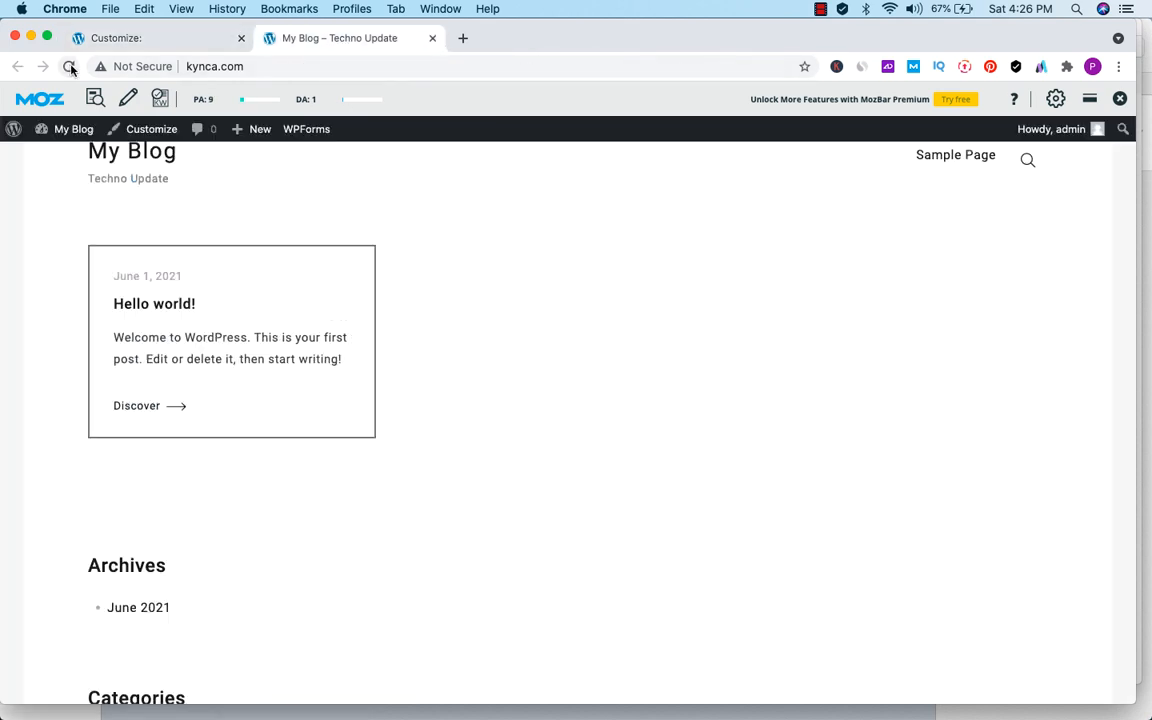
{"action": "left_click", "coordinate": [69, 66]}
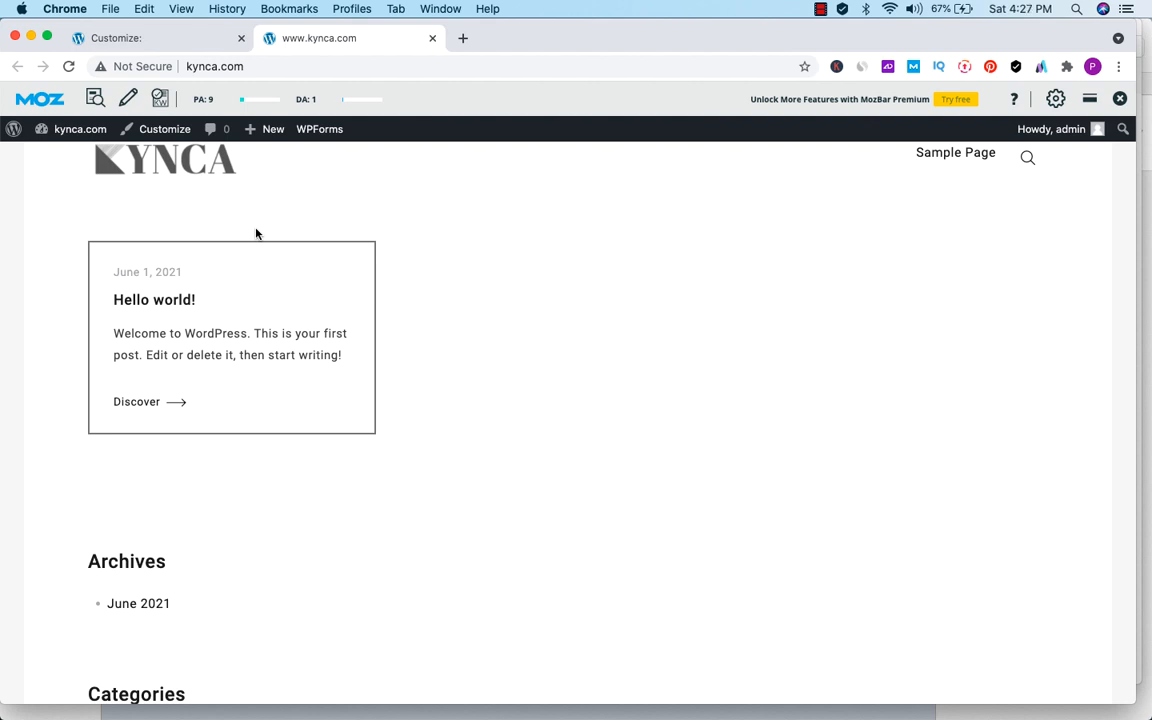
- Close the theme customizer and look over the list of installed plugins
{"action": "left_click", "coordinate": [181, 37]}
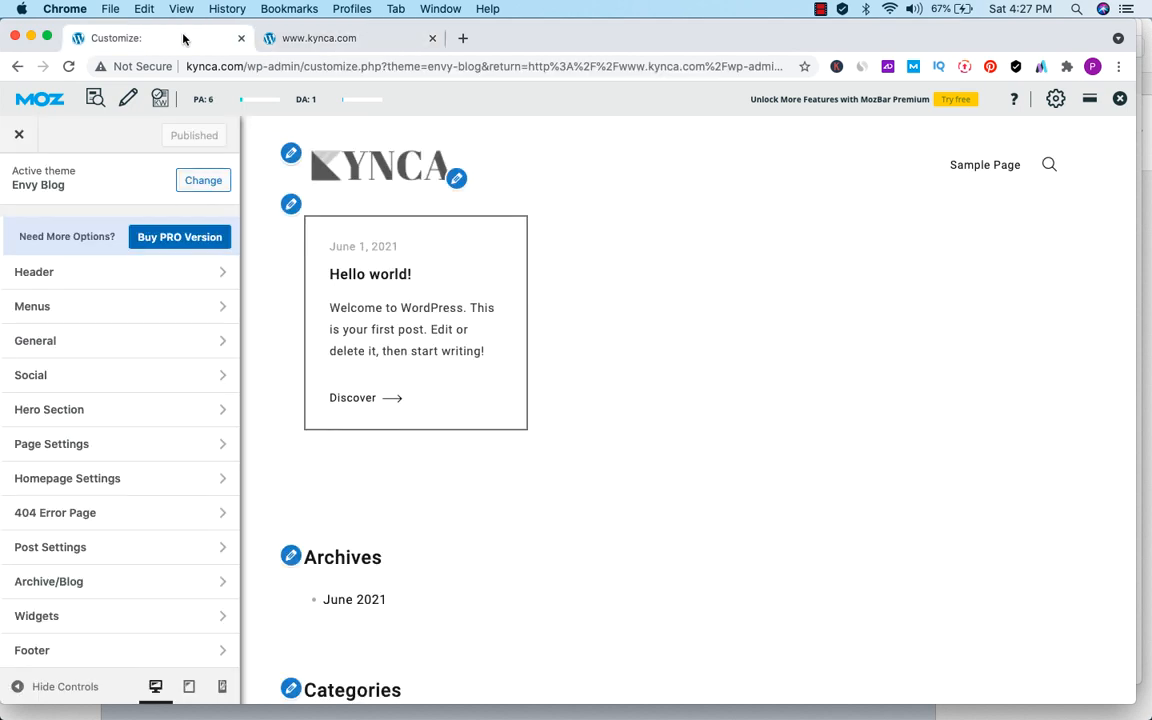
{"action": "left_click", "coordinate": [19, 138]}
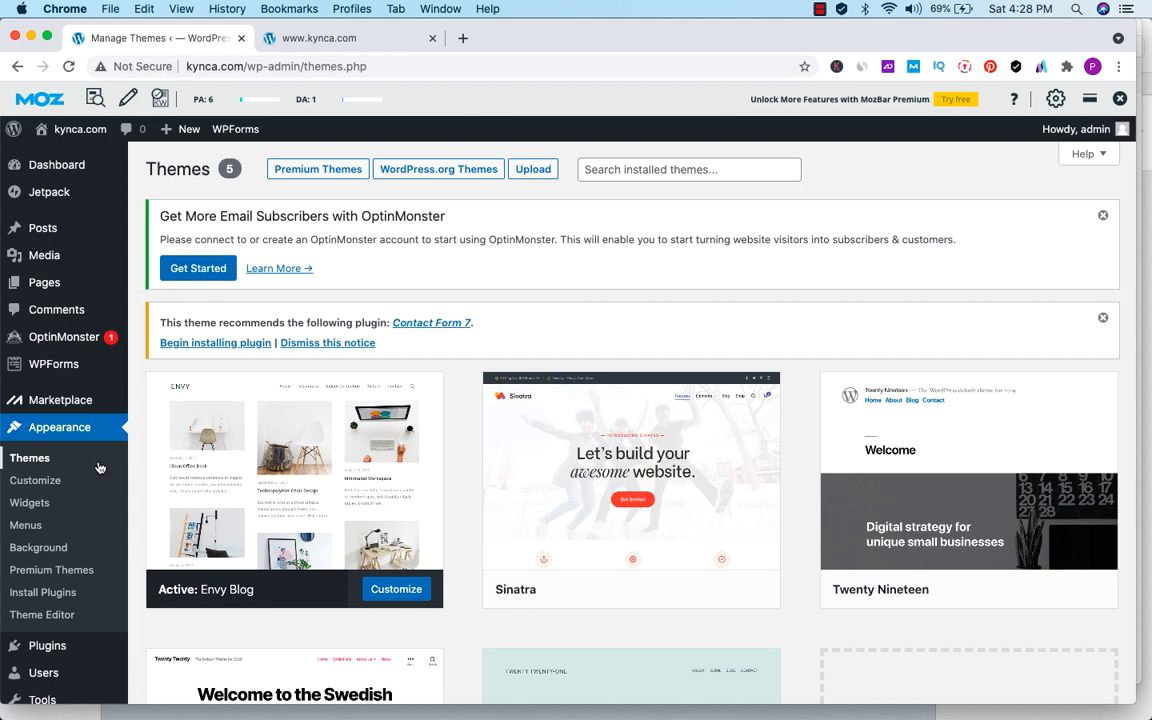
{"action": "left_click", "coordinate": [43, 647]}
{"action": "scroll", "coordinate": [689, 663], "scroll_direction": "down", "scroll_amount": 15}
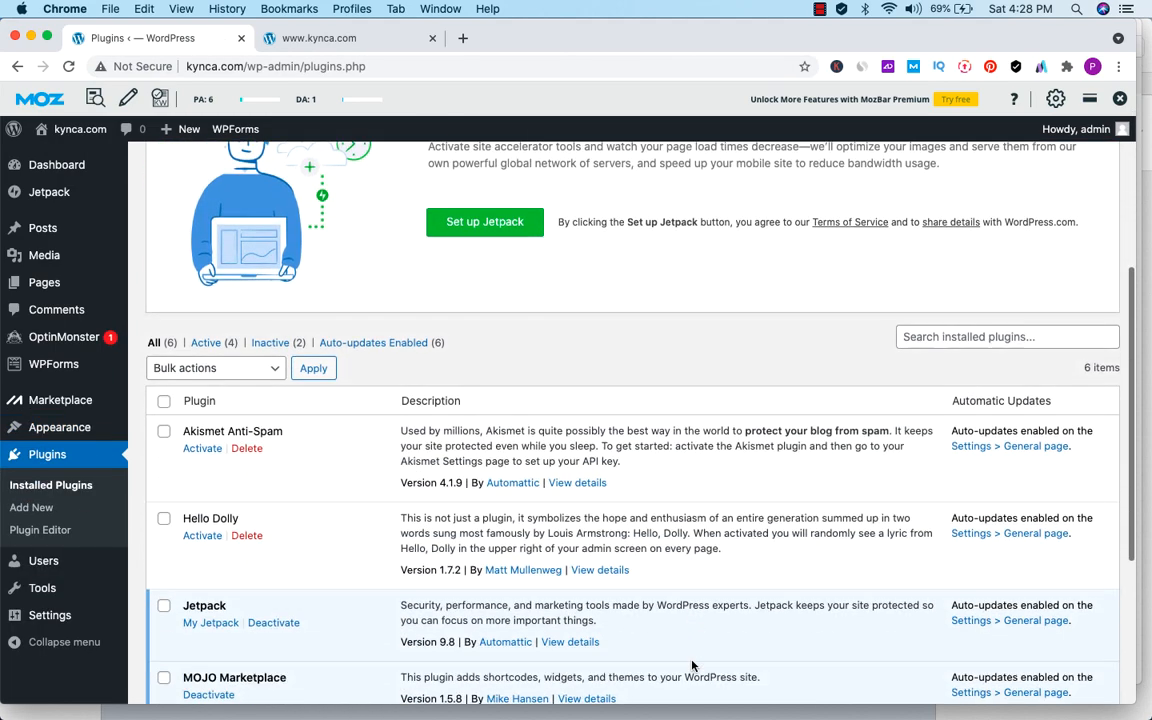
{"action": "scroll", "coordinate": [692, 665], "scroll_direction": "up", "scroll_amount": 15}
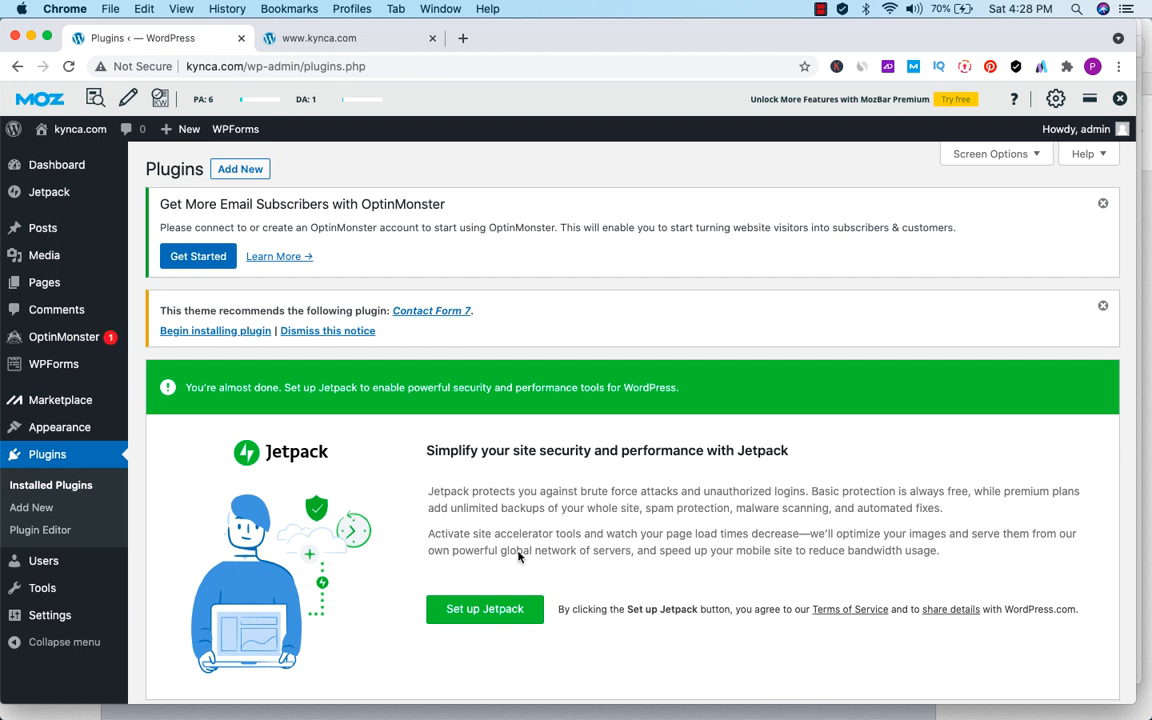
- Search the plugin directory for "Yoast", then install and activate the Yoast SEO plugin
{"action": "left_click", "coordinate": [242, 172]}
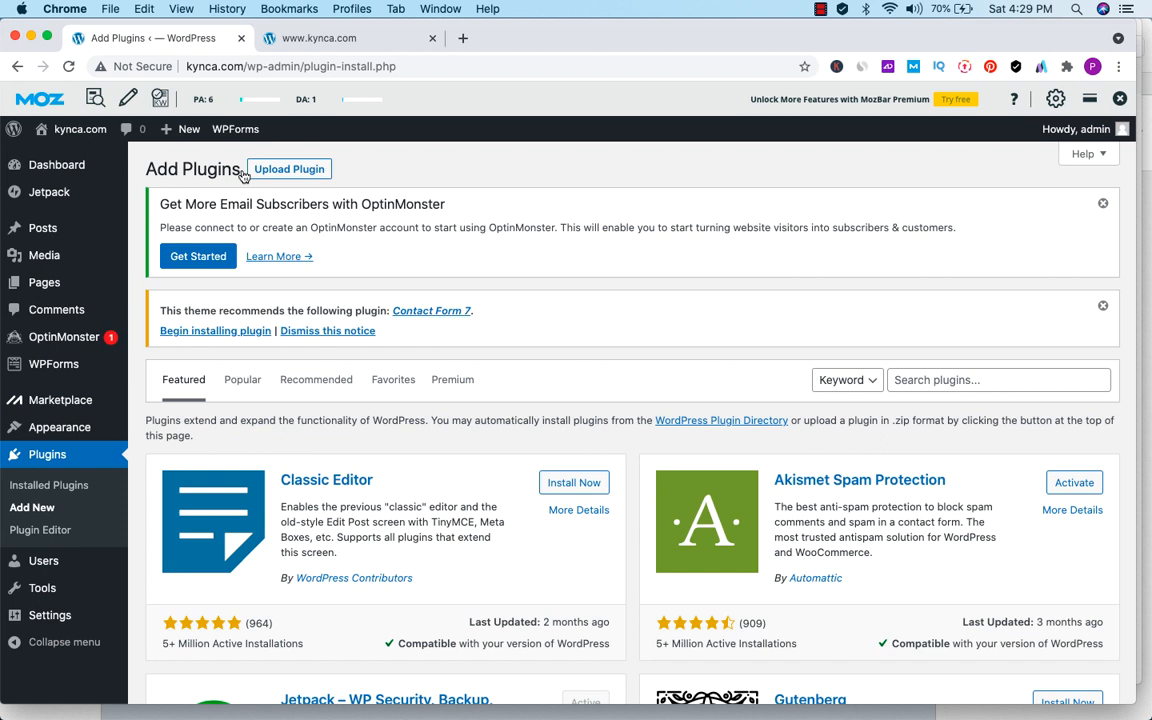
{"action": "left_click", "coordinate": [934, 379]}
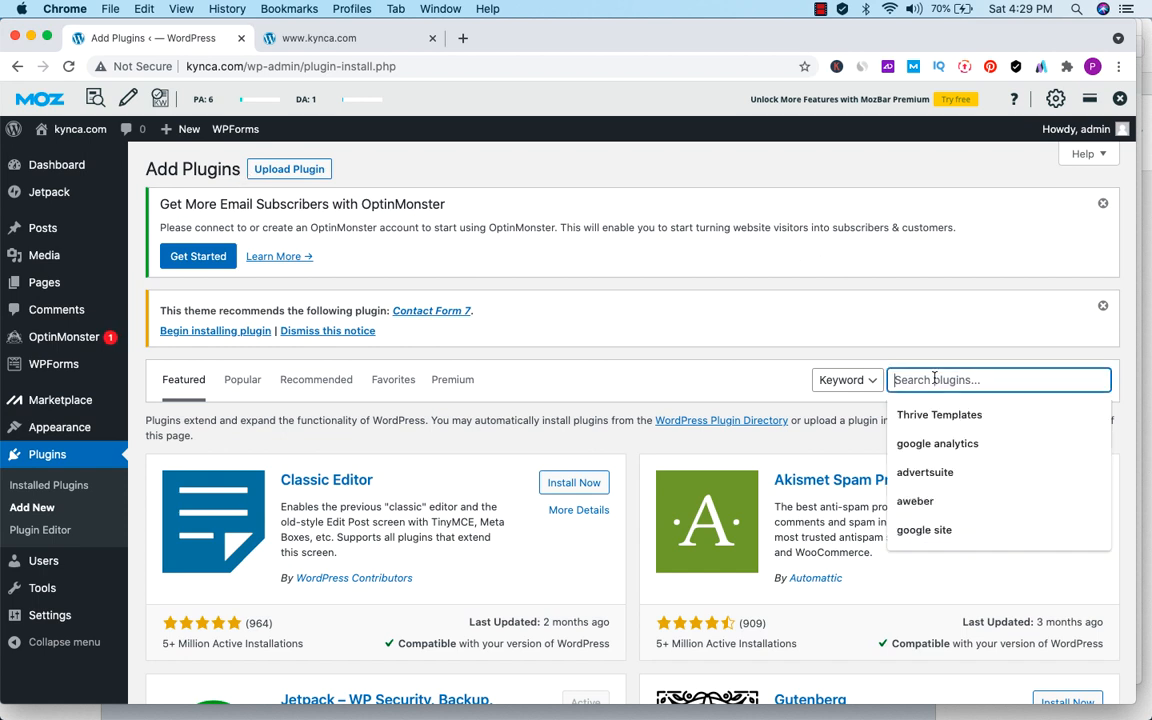
{"action": "type", "text": "Yoast"}
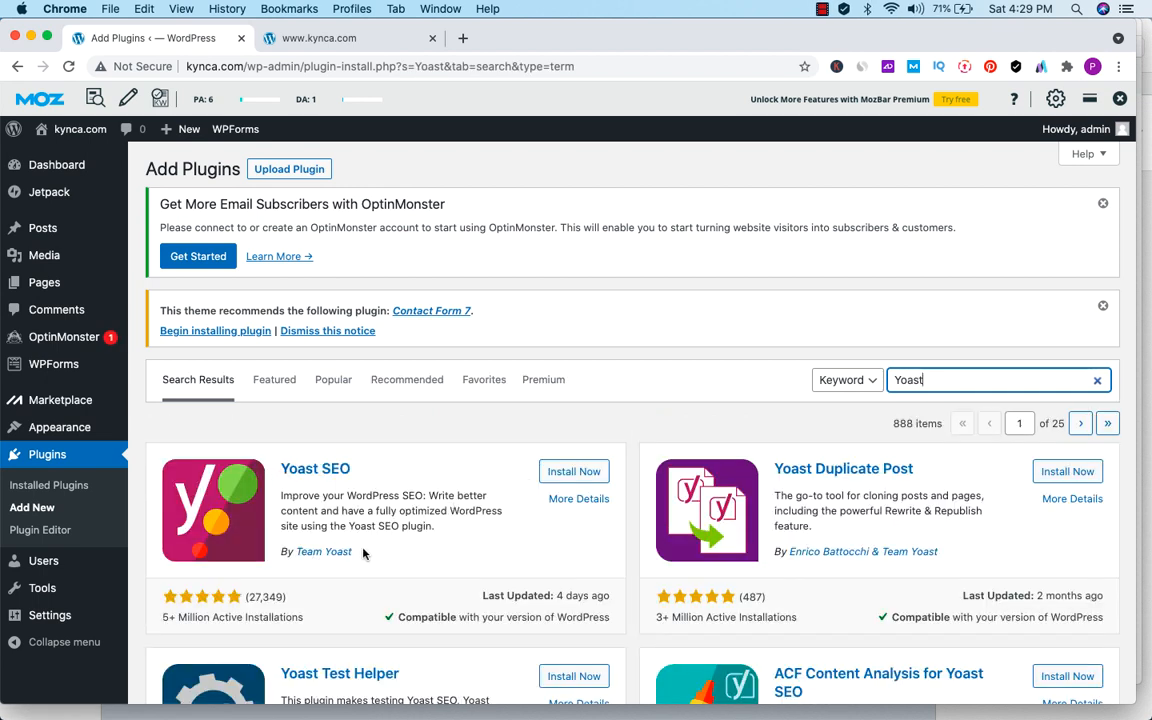
{"action": "left_click", "coordinate": [575, 472]}
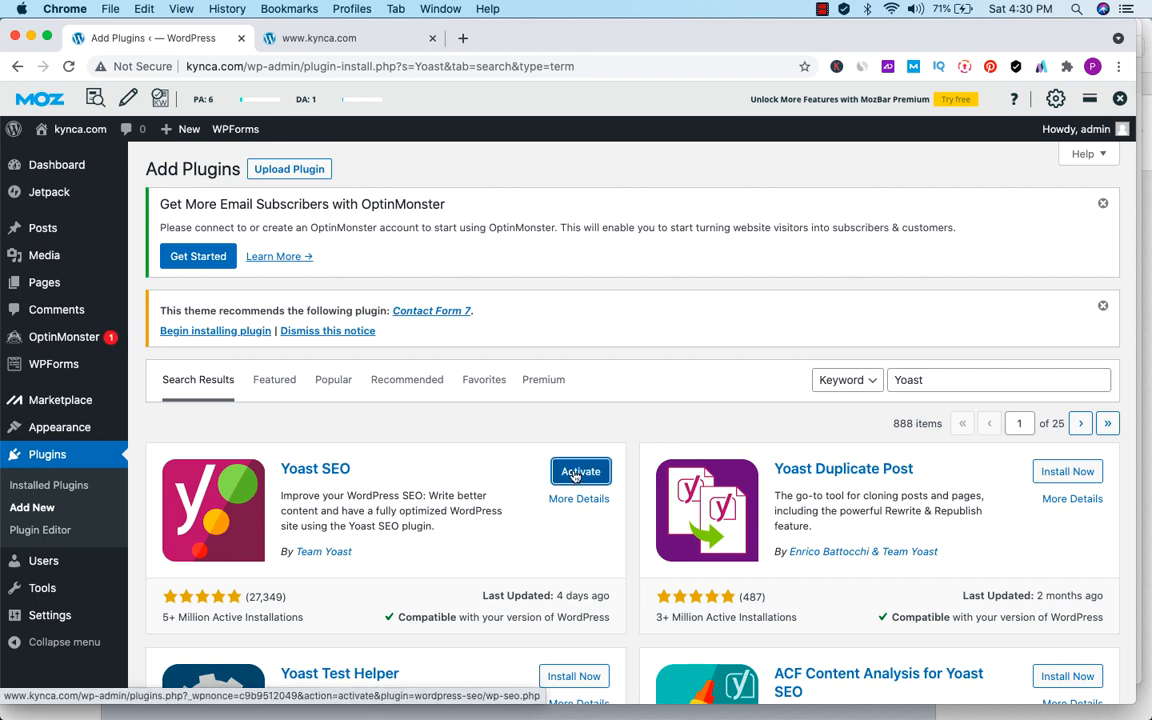
{"action": "left_click", "coordinate": [575, 476]}
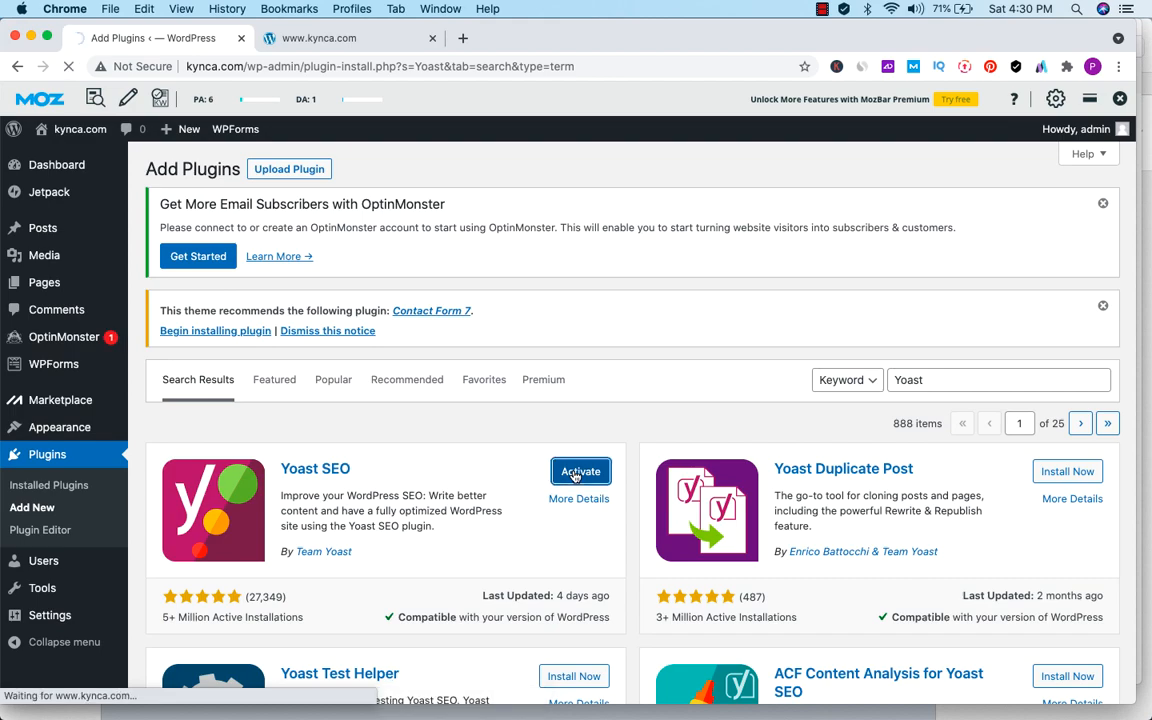
- Search the plugin directory for "site kit", then install and activate the Site Kit by Google plugin
{"action": "scroll", "coordinate": [708, 550], "scroll_direction": "down", "scroll_amount": 15}
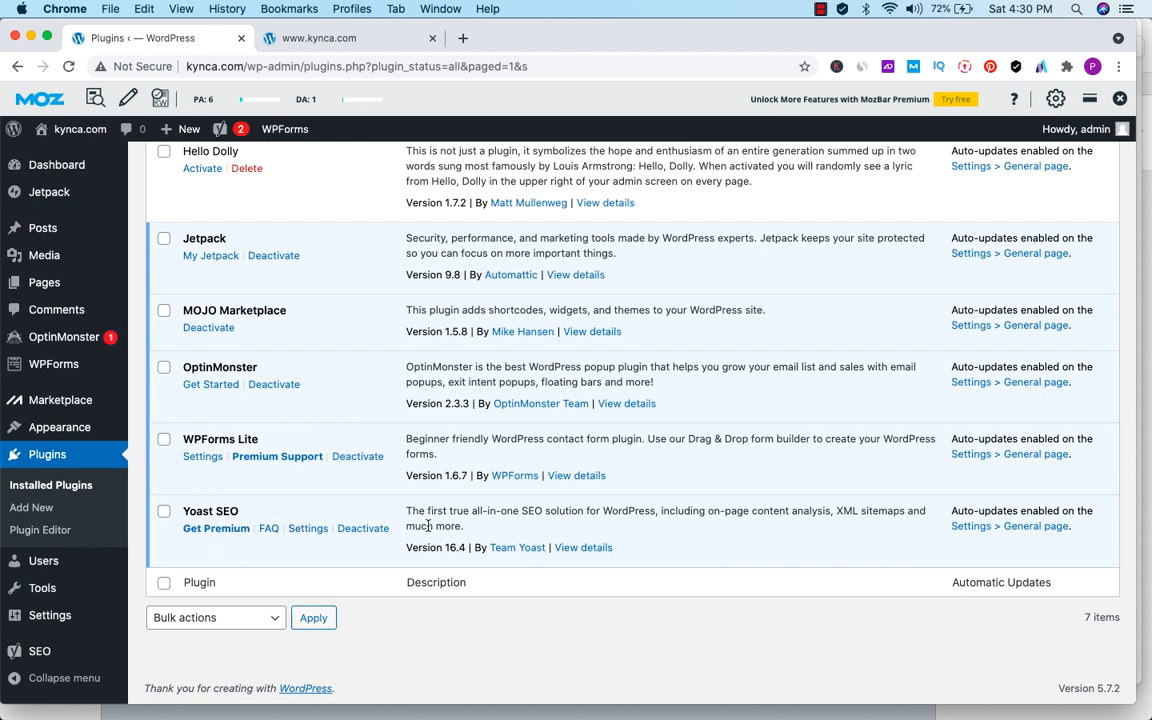
{"action": "scroll", "coordinate": [403, 265], "scroll_direction": "up", "scroll_amount": 15}
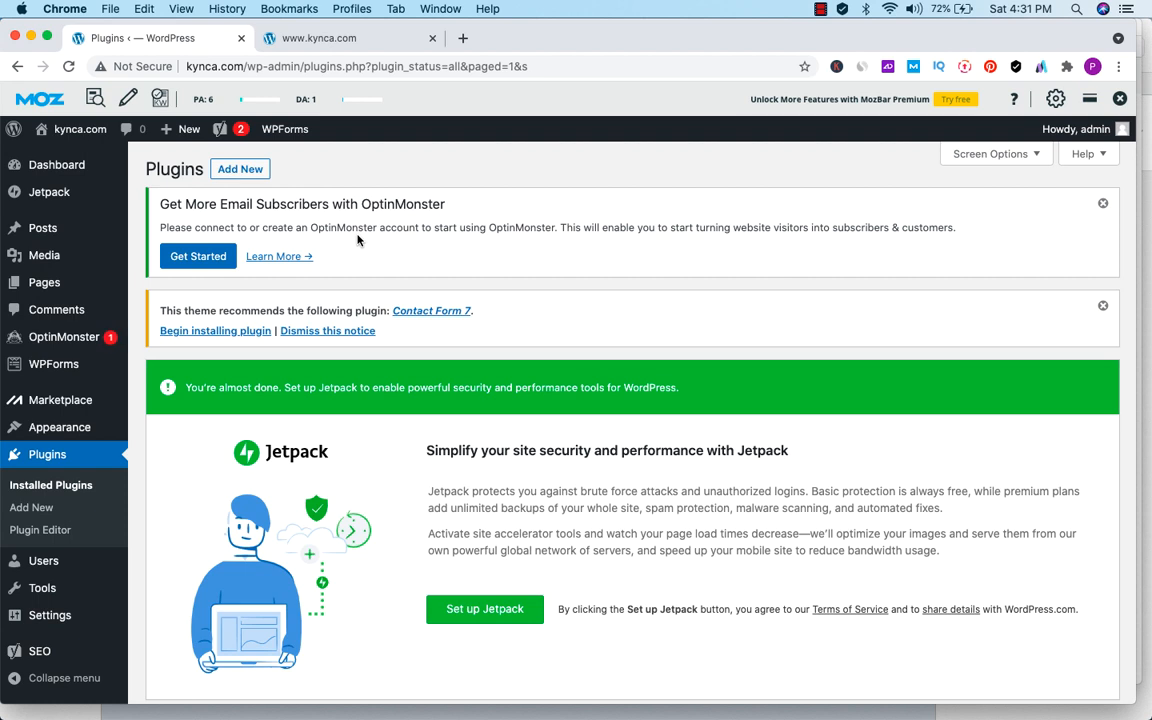
{"action": "left_click", "coordinate": [241, 171]}
{"action": "left_click", "coordinate": [990, 380]}
{"action": "type", "text": "site kit"}
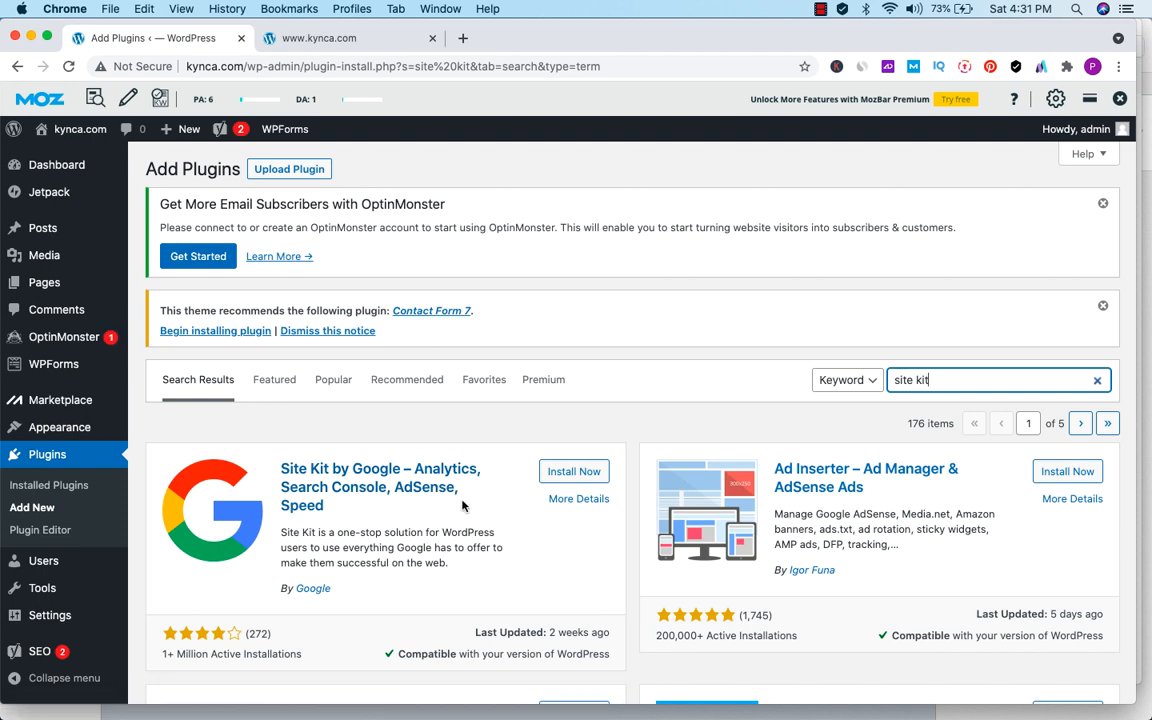
{"action": "left_click", "coordinate": [575, 473]}
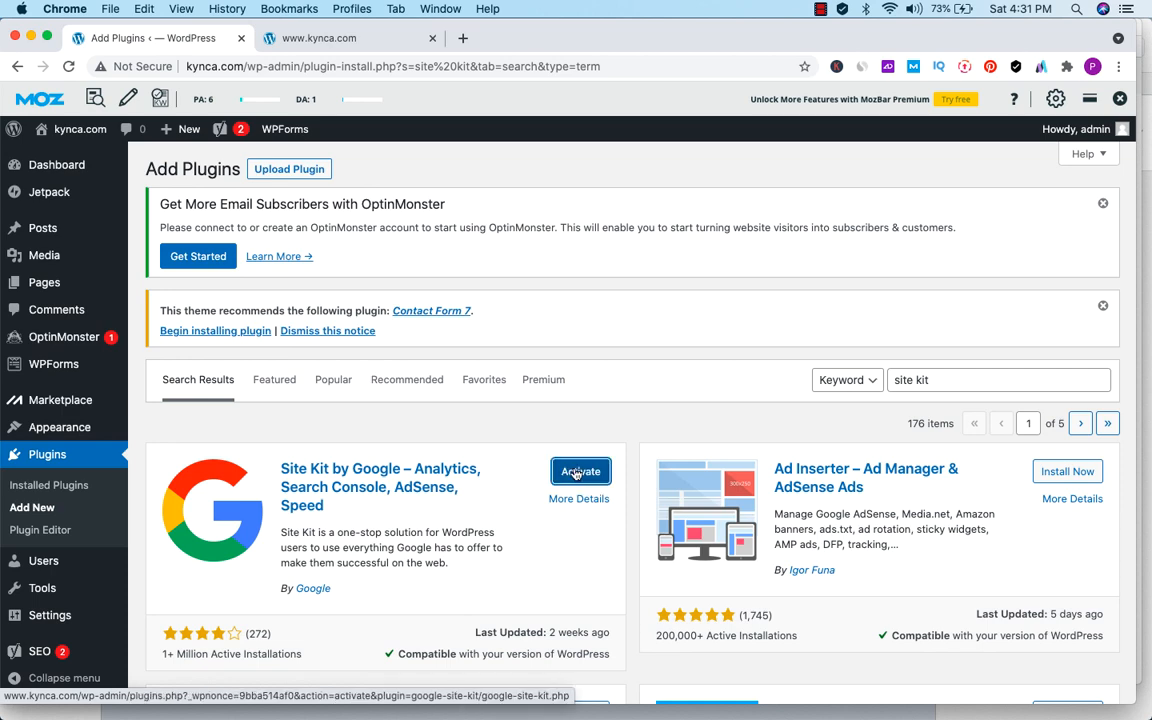
{"action": "left_click", "coordinate": [575, 472]}
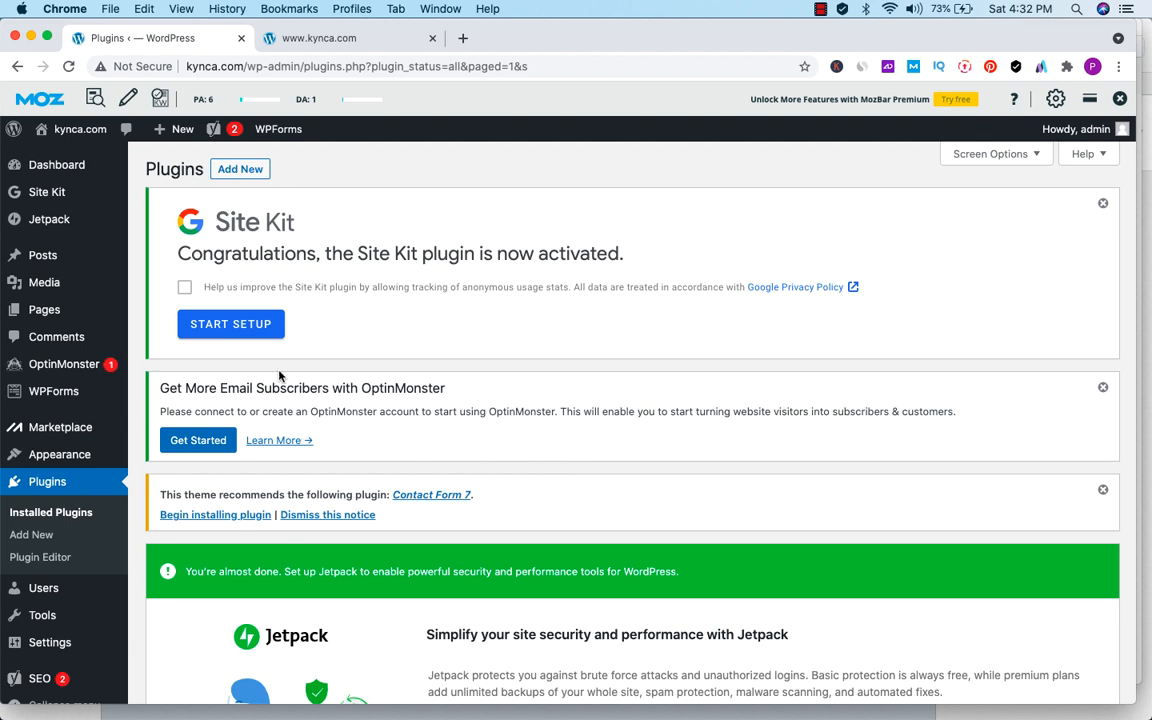
- Start the Site Kit setup and look over the list of installed plugins
{"action": "left_click", "coordinate": [229, 325]}
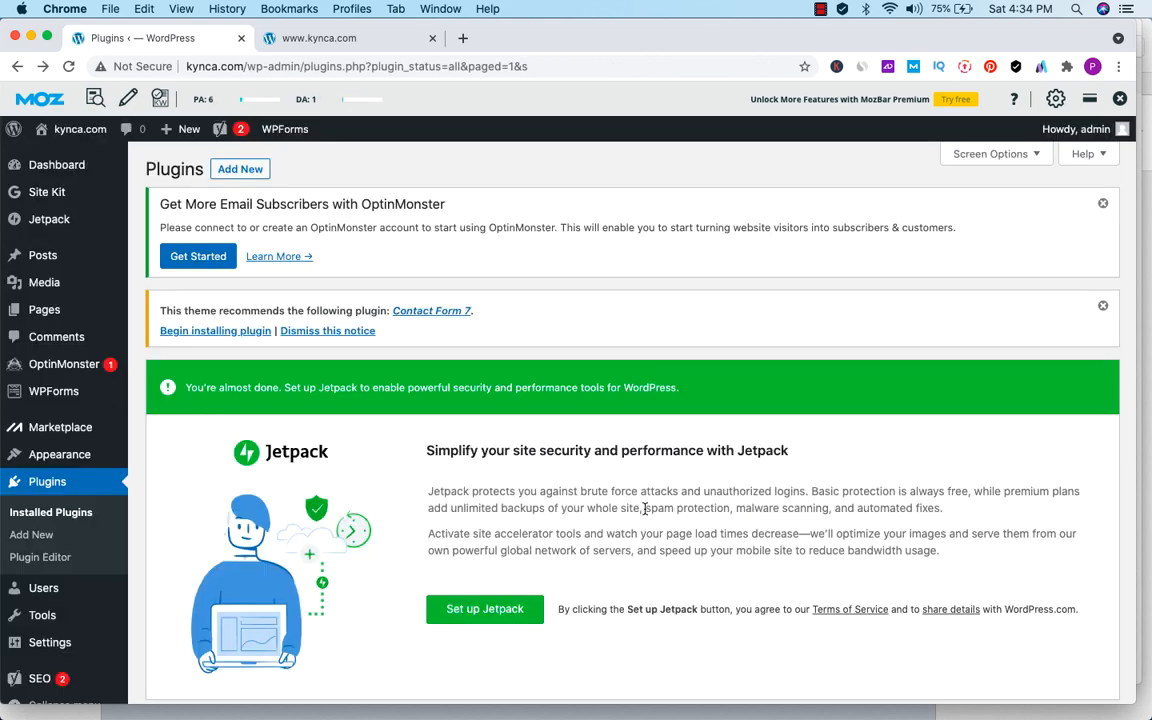
{"action": "scroll", "coordinate": [644, 540], "scroll_direction": "down", "scroll_amount": 10}
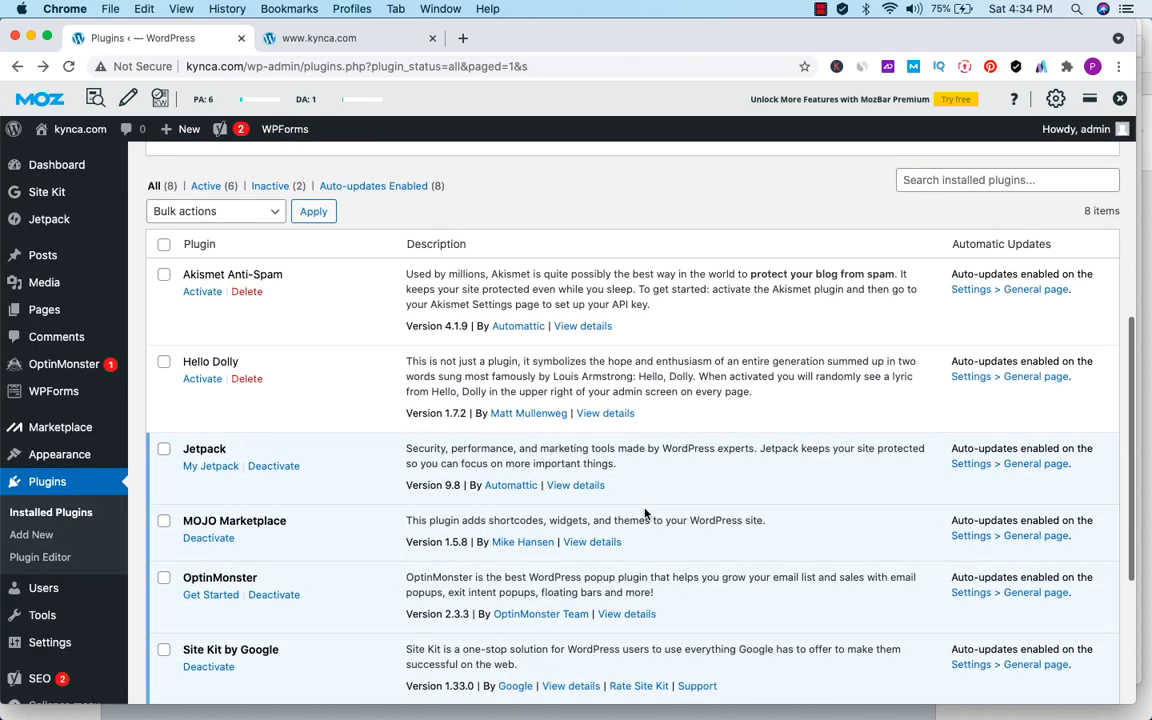
{"action": "scroll", "coordinate": [645, 513], "scroll_direction": "down", "scroll_amount": 5}
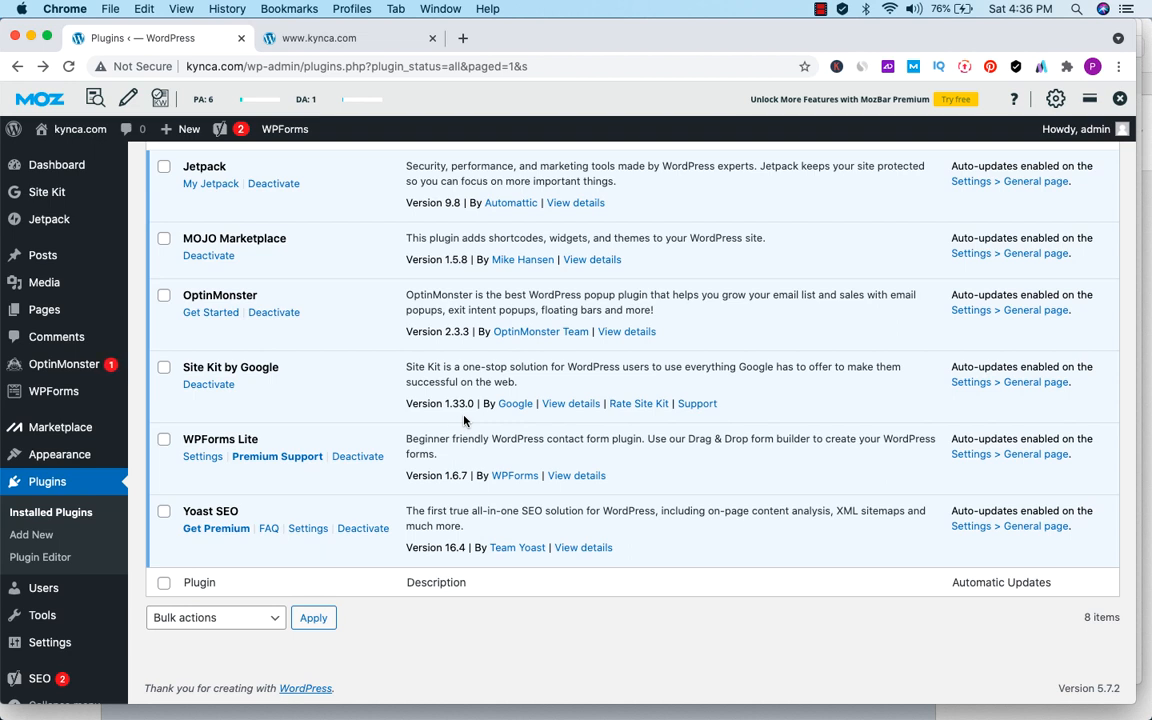
- In the General settings, allow anyone to register and choose Subscriber as the new user default role
{"action": "left_click", "coordinate": [41, 647]}
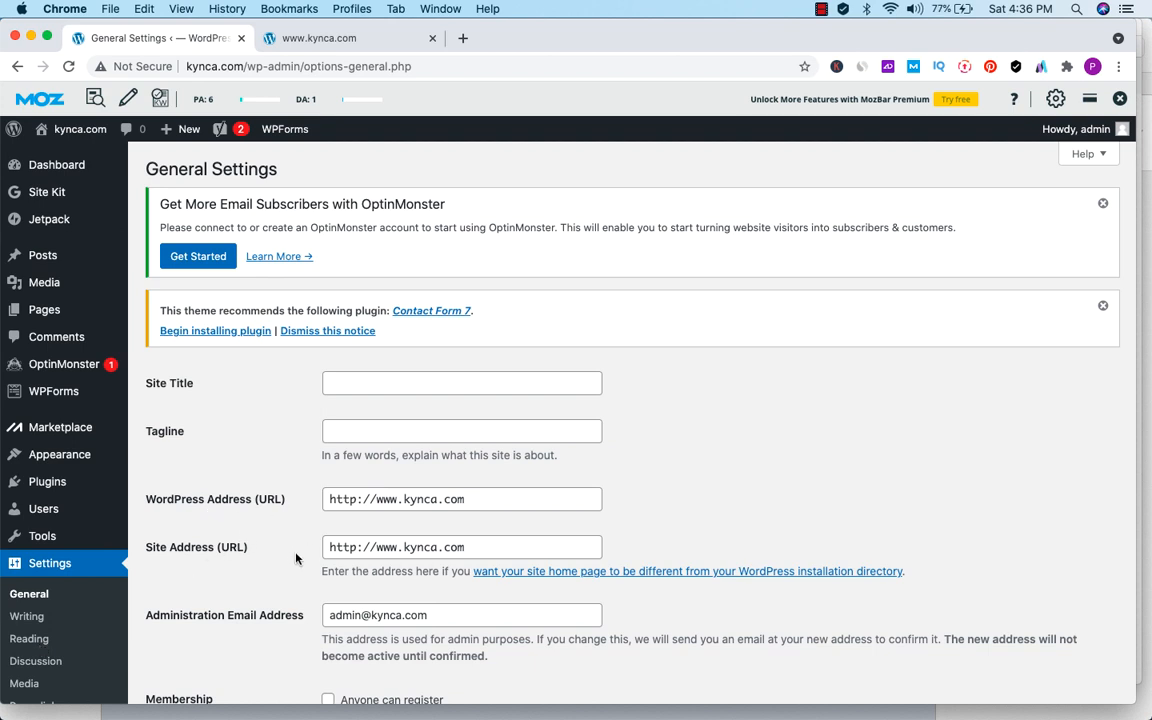
{"action": "scroll", "coordinate": [296, 559], "scroll_direction": "down", "scroll_amount": 1}
{"action": "scroll", "coordinate": [290, 528], "scroll_direction": "down", "scroll_amount": 1}
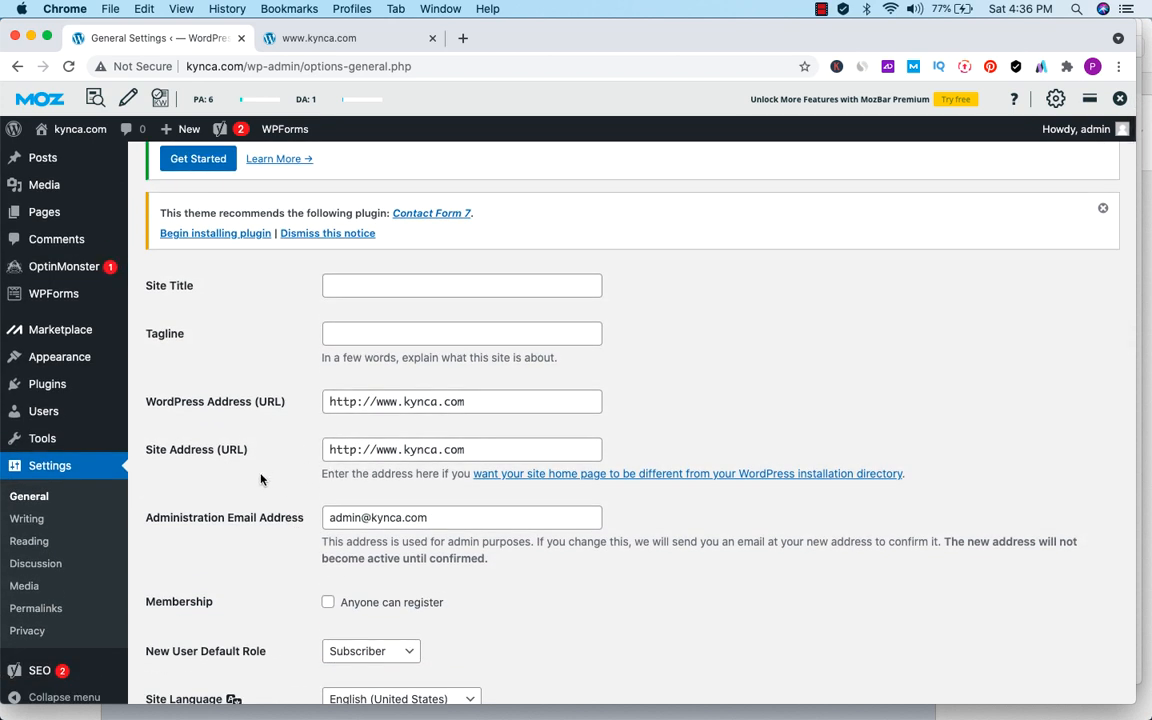
{"action": "scroll", "coordinate": [261, 480], "scroll_direction": "down", "scroll_amount": 2}
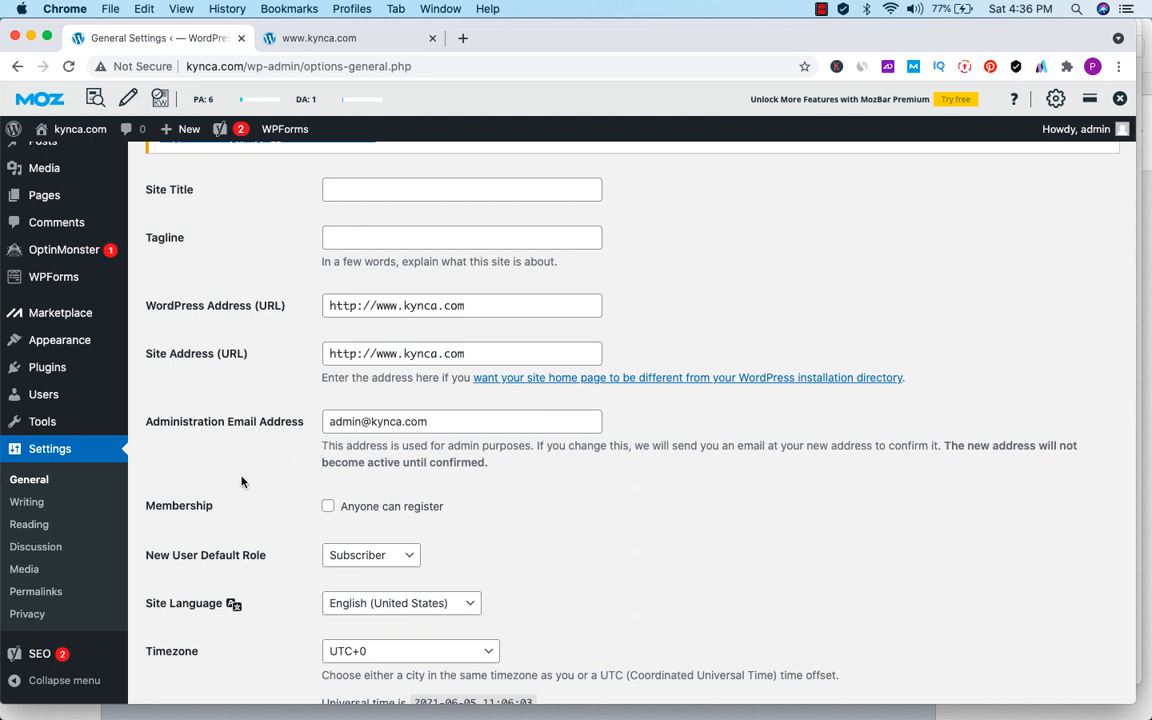
{"action": "scroll", "coordinate": [230, 440], "scroll_direction": "down", "scroll_amount": 2}
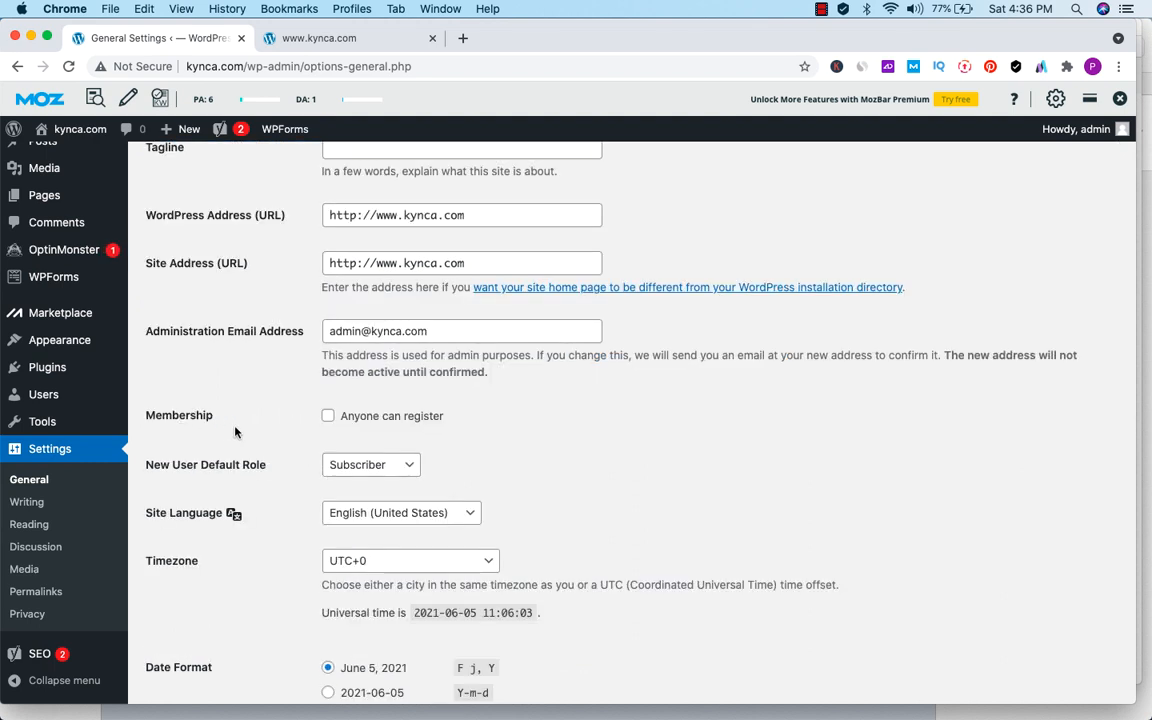
{"action": "left_click", "coordinate": [328, 416]}
{"action": "left_click", "coordinate": [411, 466]}
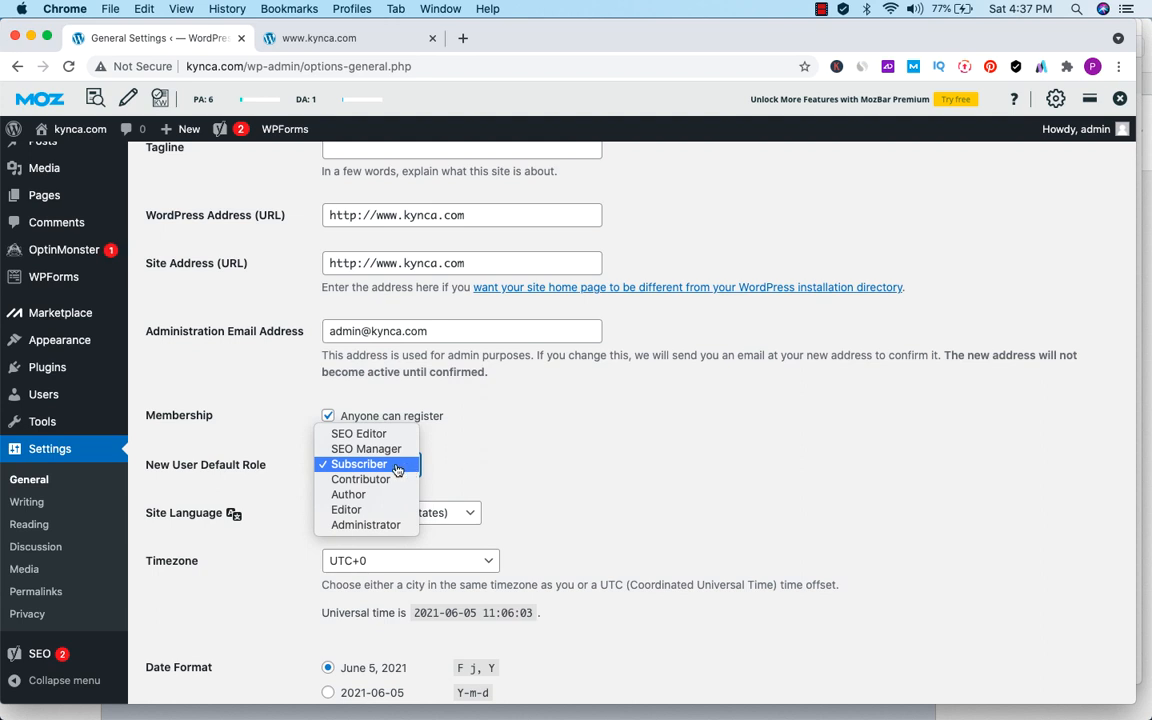
{"action": "left_click", "coordinate": [381, 466]}
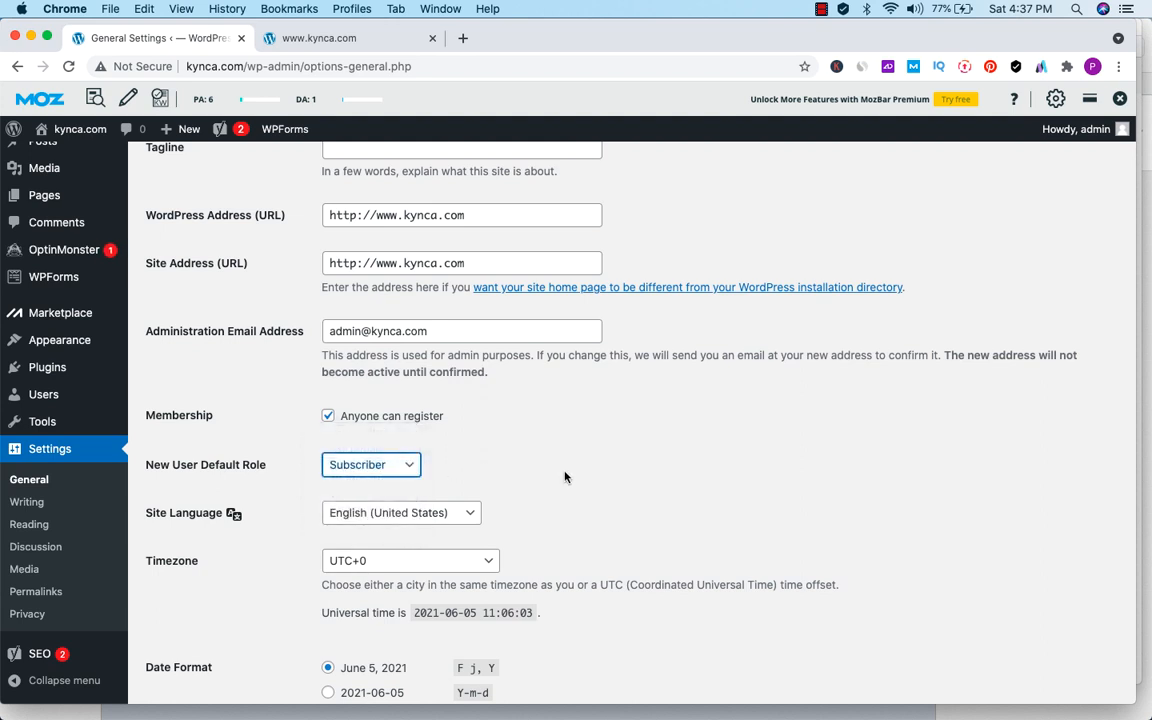
- Browse the languages available for the Site Language setting
{"action": "scroll", "coordinate": [564, 477], "scroll_direction": "down", "scroll_amount": 2}
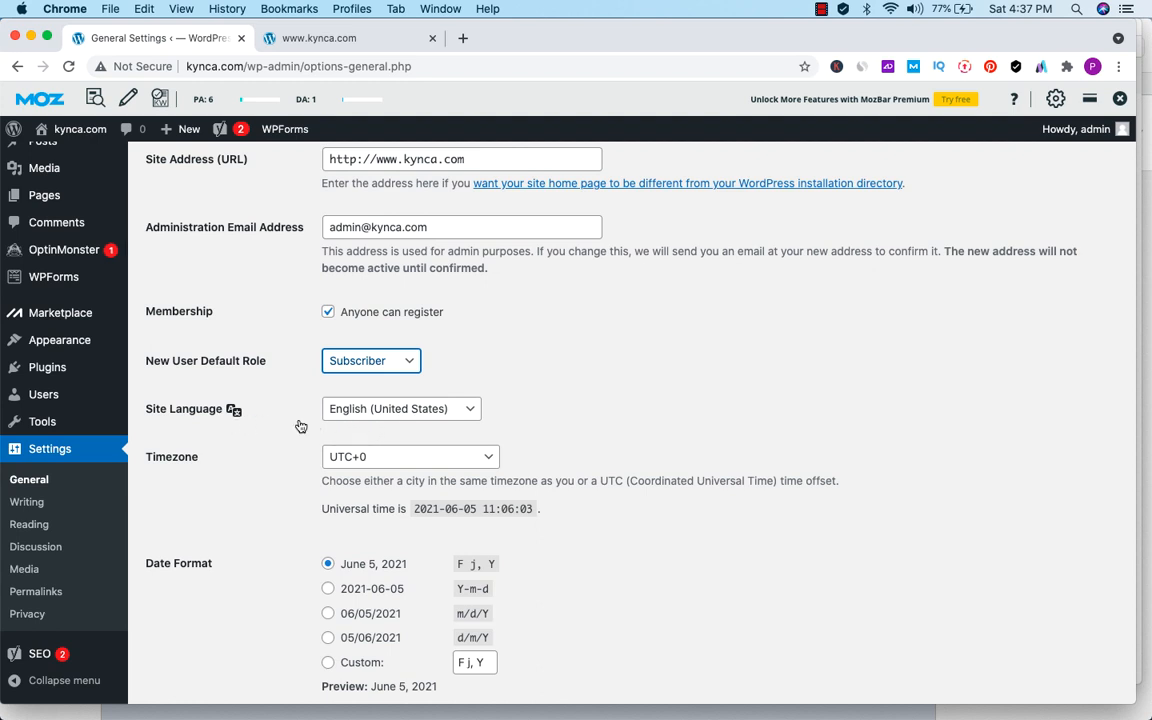
{"action": "left_click", "coordinate": [472, 410]}
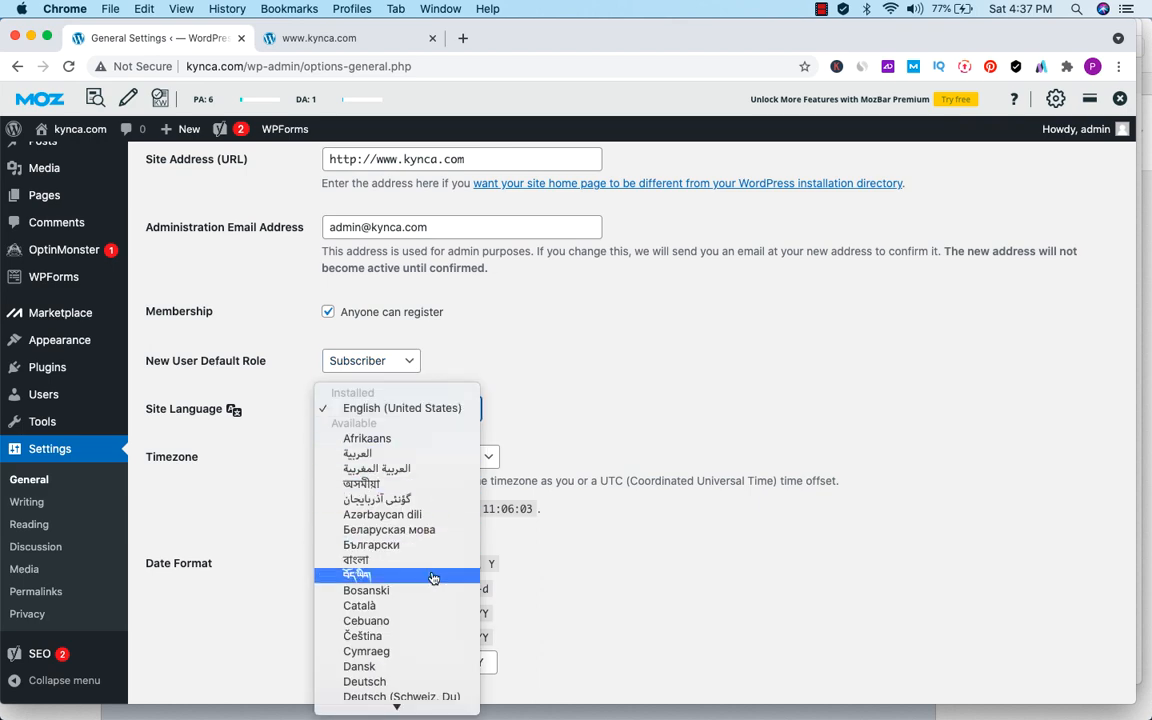
{"action": "scroll", "coordinate": [432, 575], "scroll_direction": "down", "scroll_amount": 10}
{"action": "scroll", "coordinate": [432, 592], "scroll_direction": "down", "scroll_amount": 10}
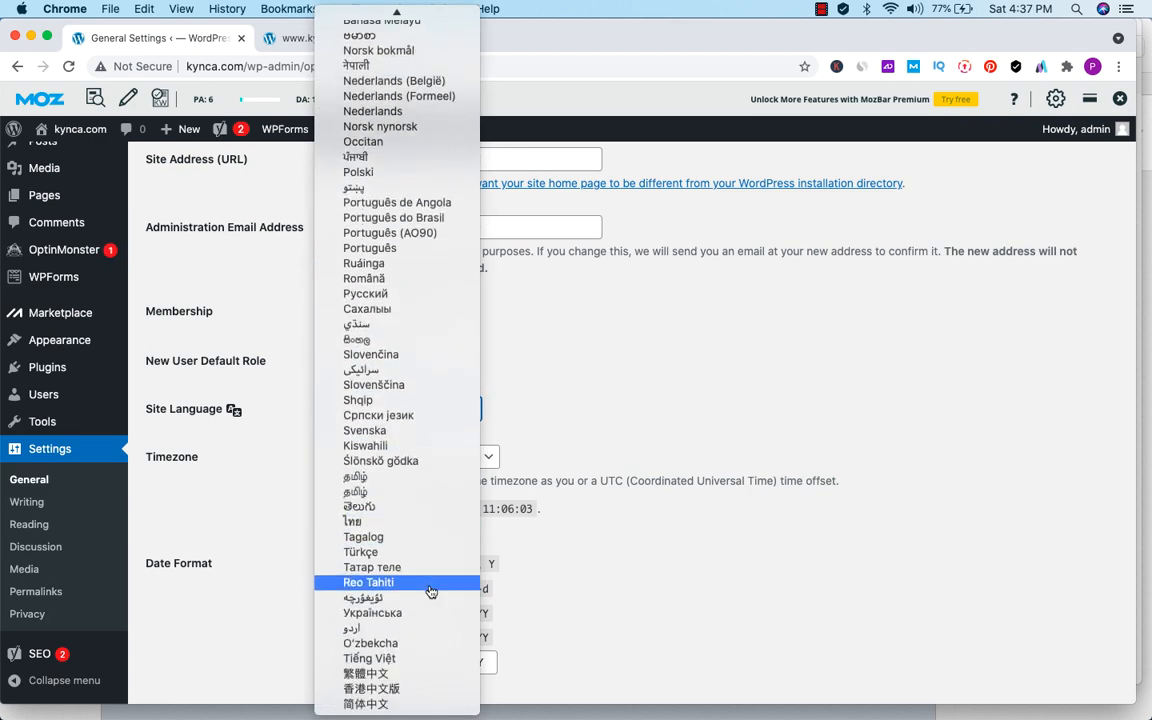
{"action": "left_click", "coordinate": [653, 366]}
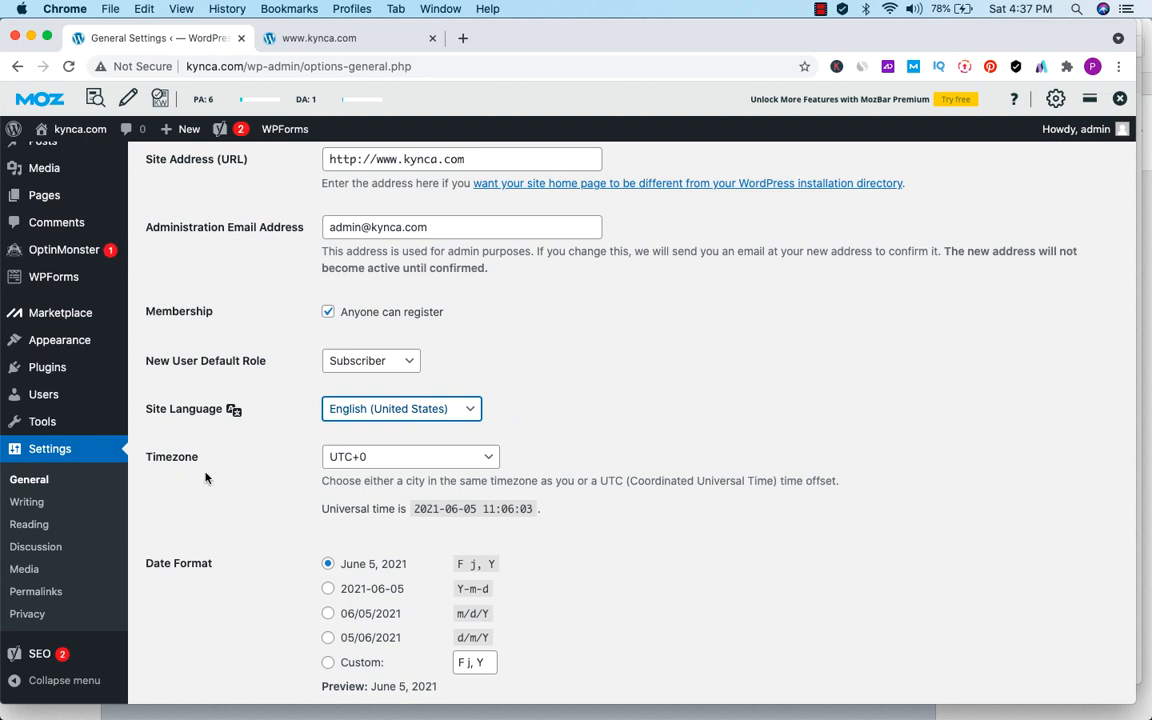
- Look through the timezone offsets, the date and time formats, and the days offered for the start of the week
{"action": "left_click", "coordinate": [489, 459]}
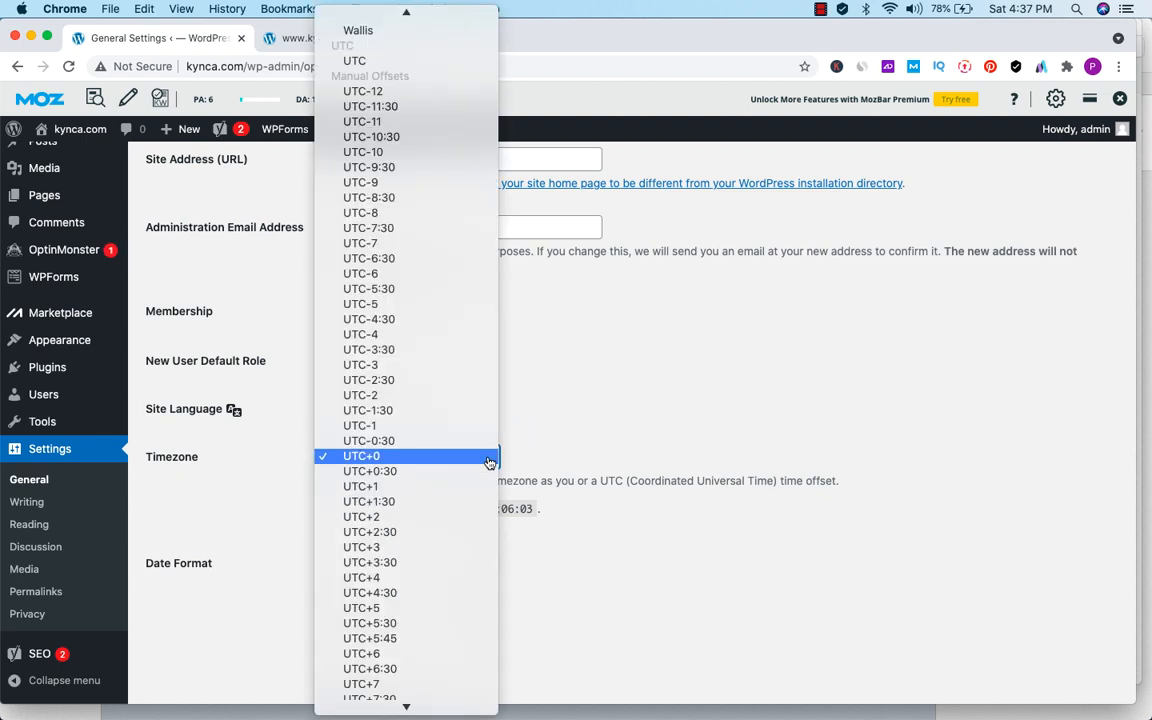
{"action": "scroll", "coordinate": [388, 490], "scroll_direction": "down", "scroll_amount": 5}
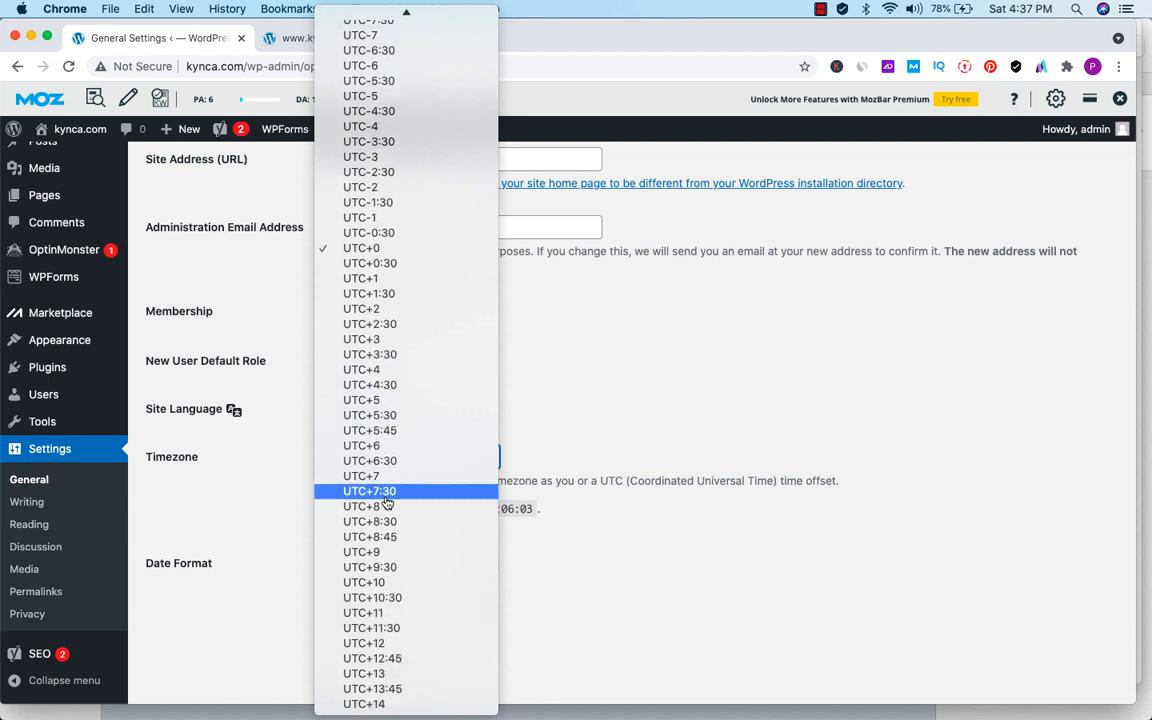
{"action": "left_click", "coordinate": [702, 555]}
{"action": "scroll", "coordinate": [702, 555], "scroll_direction": "down", "scroll_amount": 6}
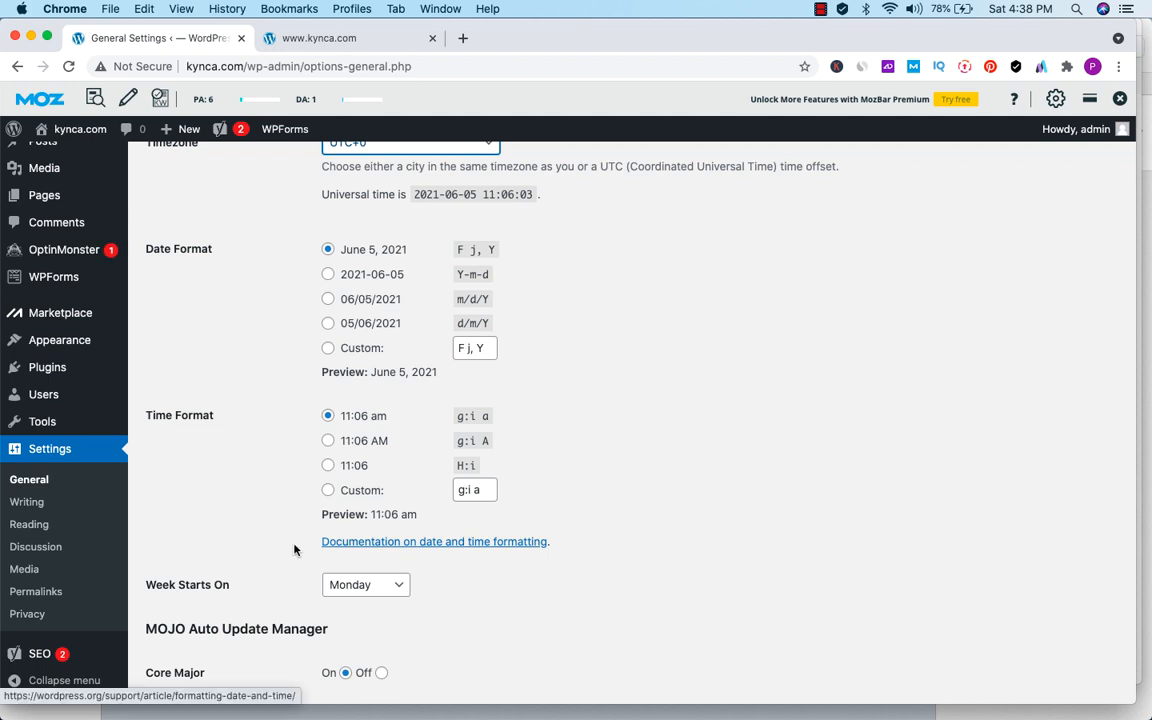
{"action": "left_click", "coordinate": [405, 590]}
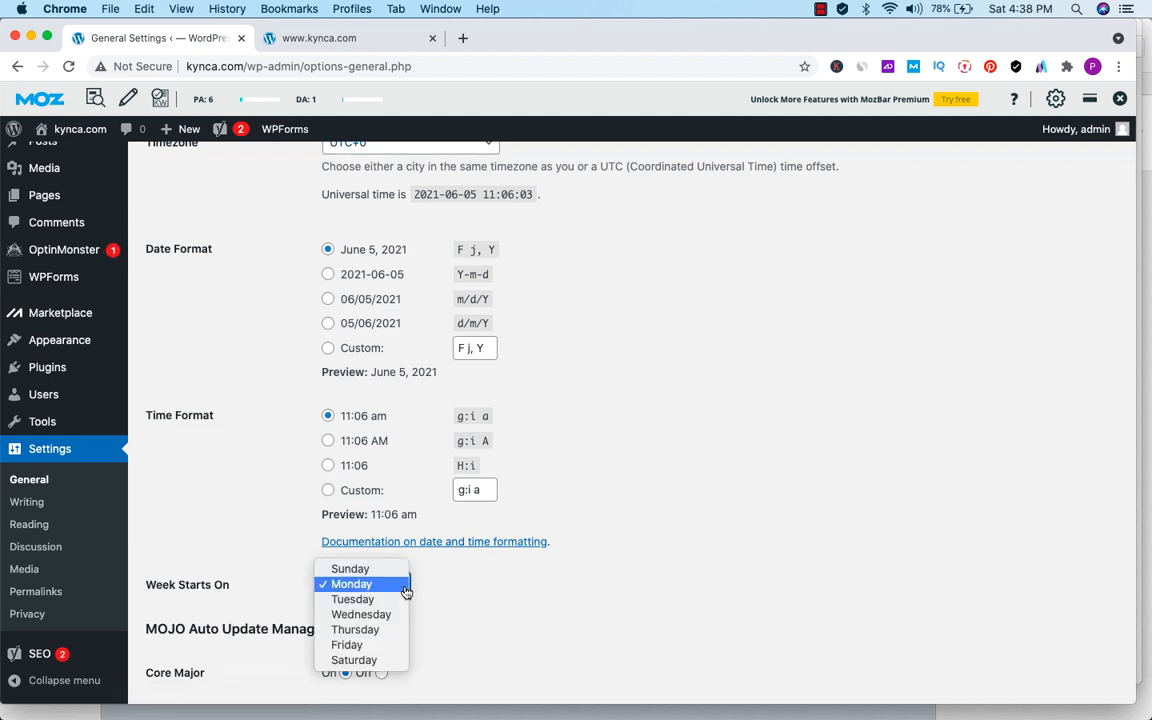
{"action": "left_click", "coordinate": [445, 591]}
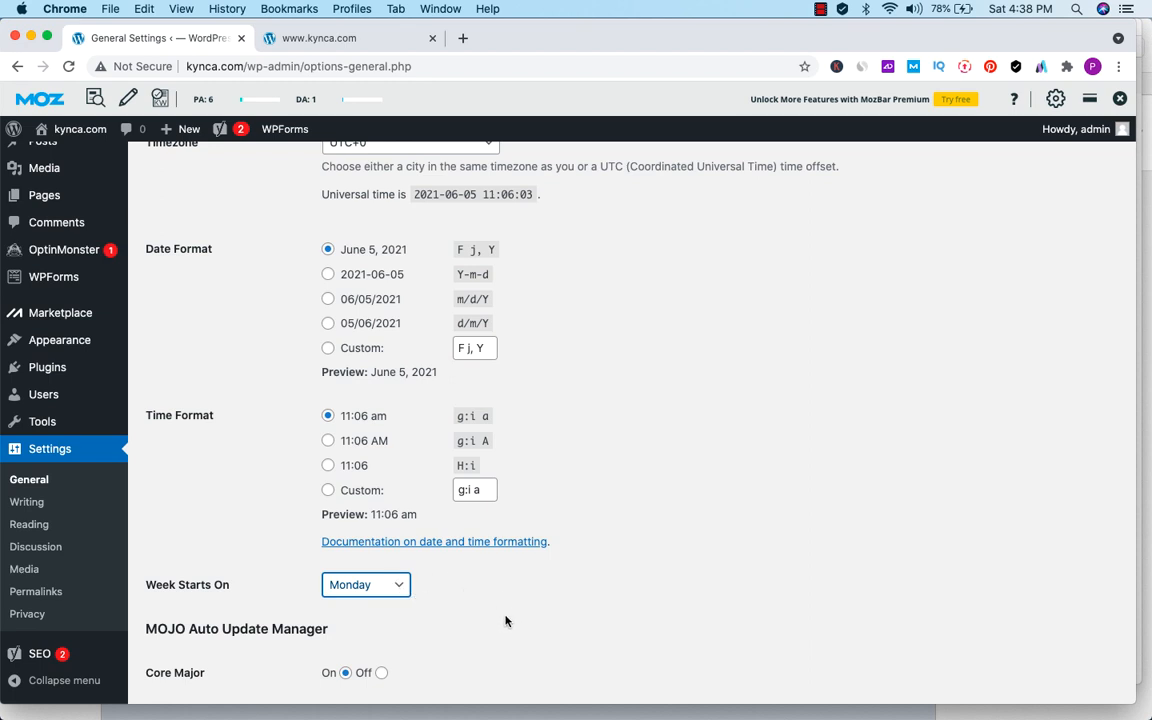
- Enable the Coming Soon page, save the General settings and check them over
{"action": "scroll", "coordinate": [506, 620], "scroll_direction": "down", "scroll_amount": 6}
{"action": "scroll", "coordinate": [506, 620], "scroll_direction": "down", "scroll_amount": 1}
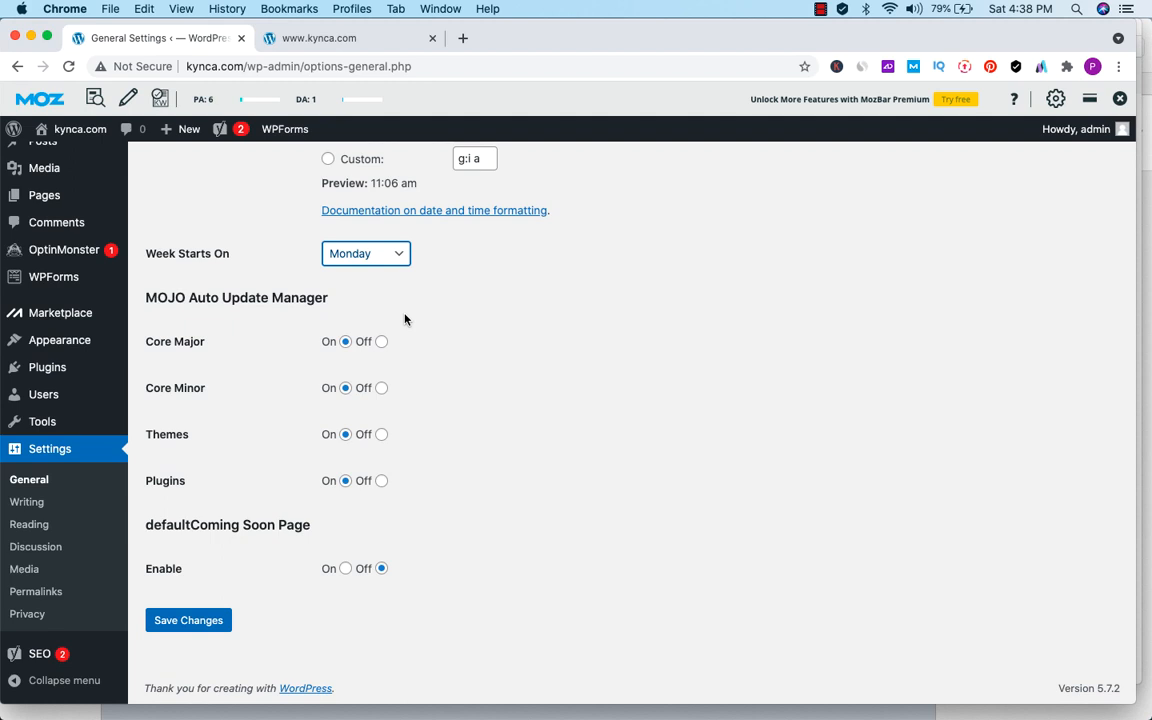
{"action": "left_click", "coordinate": [345, 569]}
{"action": "left_click", "coordinate": [188, 620]}
{"action": "scroll", "coordinate": [170, 578], "scroll_direction": "down", "scroll_amount": 10}
{"action": "scroll", "coordinate": [170, 578], "scroll_direction": "down", "scroll_amount": 3}
{"action": "scroll", "coordinate": [170, 578], "scroll_direction": "up", "scroll_amount": 15}
{"action": "scroll", "coordinate": [170, 578], "scroll_direction": "down", "scroll_amount": 2}
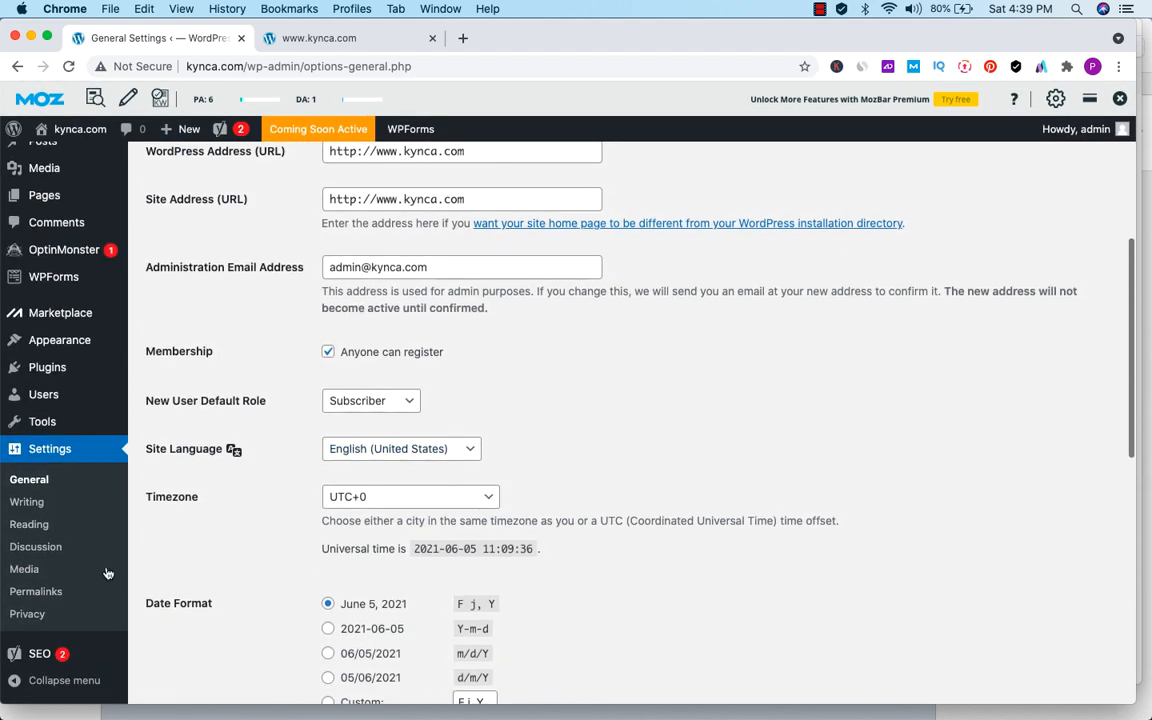
- In the Writing settings, choose Uncategorized as the default post category and Standard as the default post format
{"action": "left_click", "coordinate": [28, 502]}
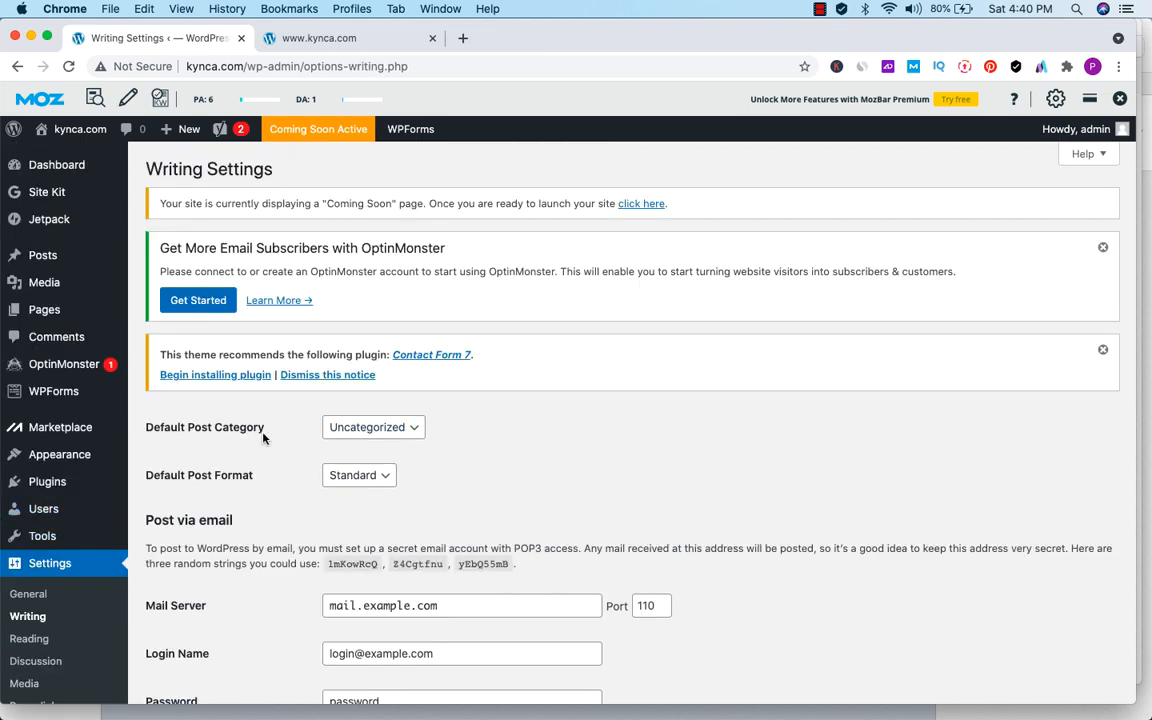
{"action": "left_click", "coordinate": [408, 432]}
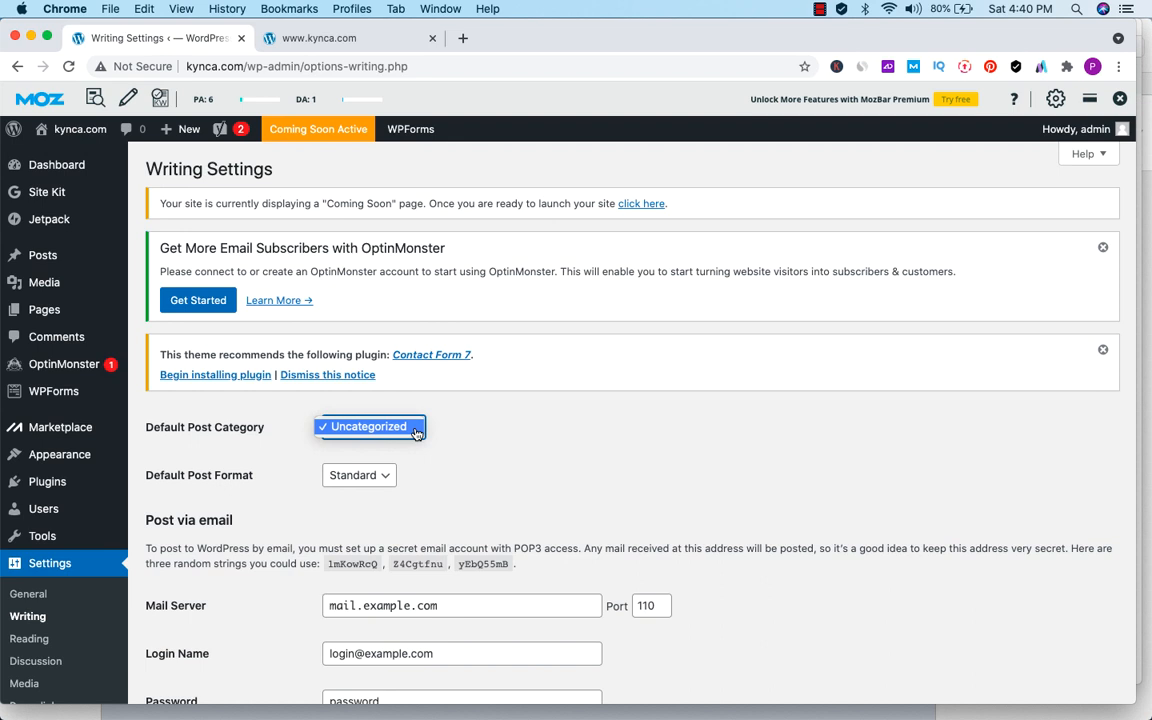
{"action": "left_click", "coordinate": [418, 430]}
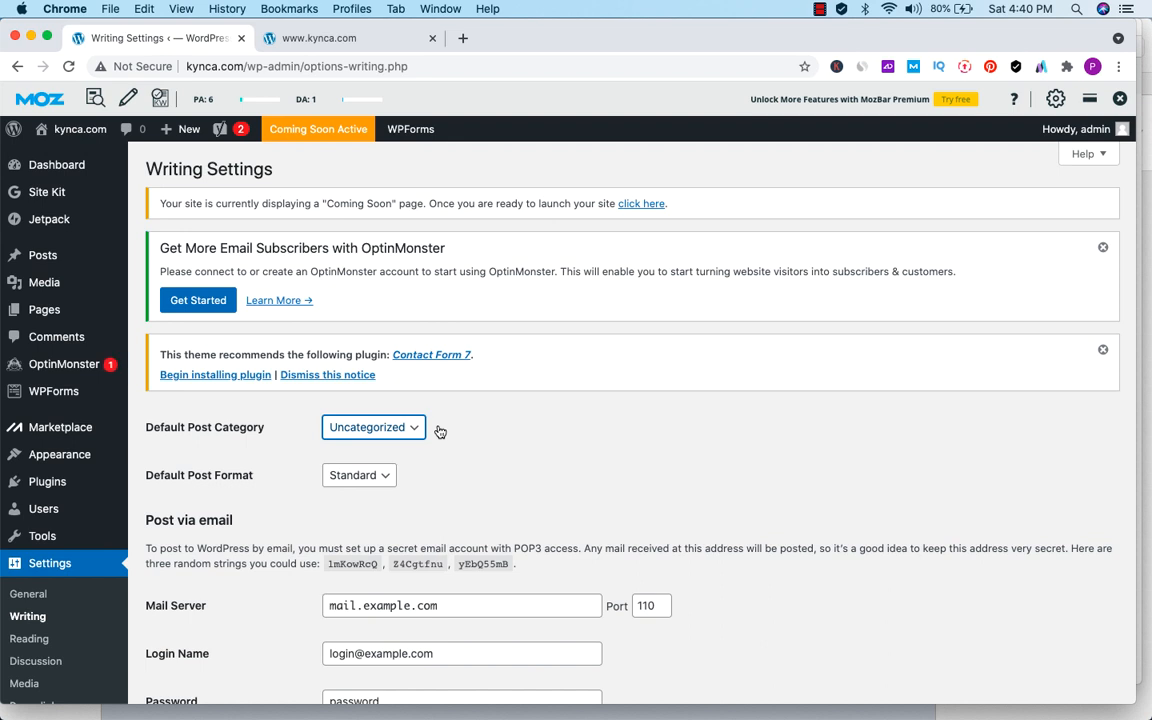
{"action": "left_click", "coordinate": [388, 477]}
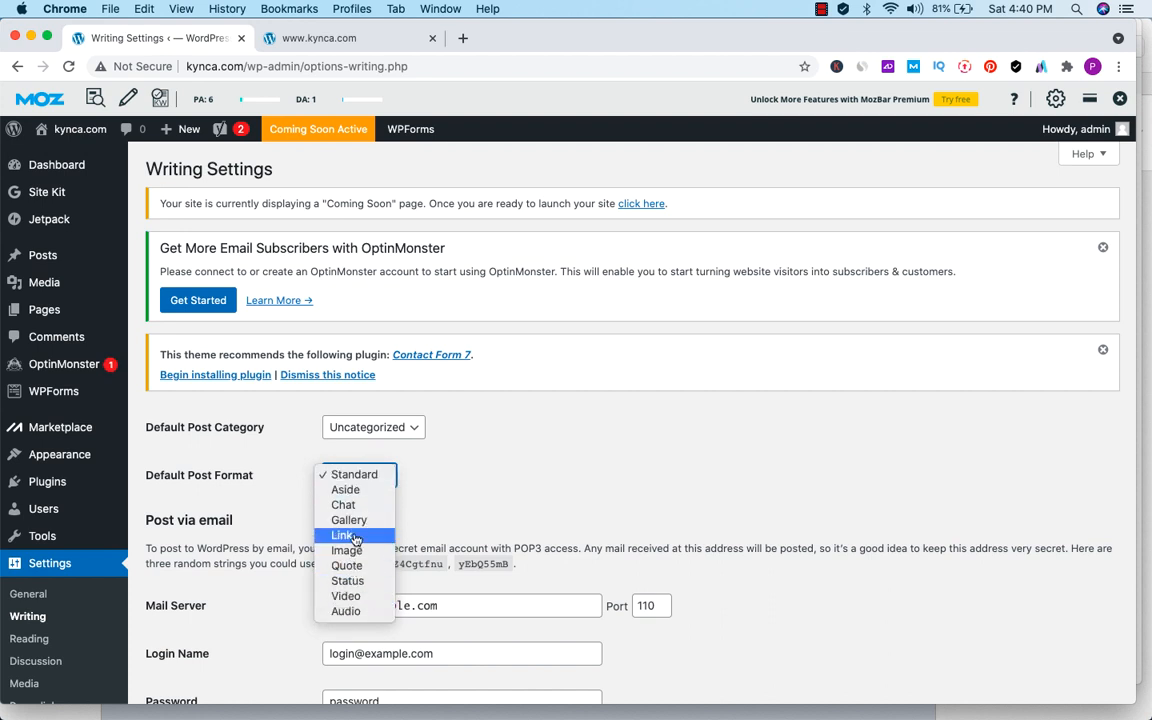
{"action": "left_click", "coordinate": [372, 483]}
- Look over the post-via-email and update services options, then save the Writing settings
{"action": "scroll", "coordinate": [506, 498], "scroll_direction": "down", "scroll_amount": 3}
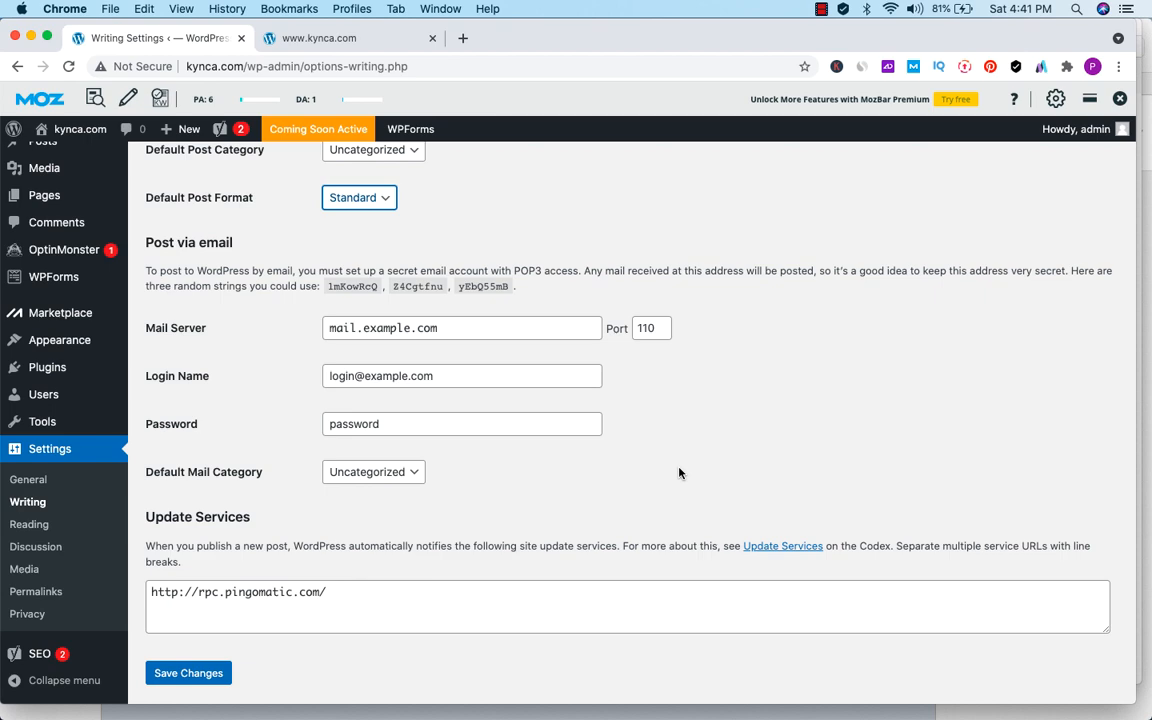
{"action": "scroll", "coordinate": [450, 267], "scroll_direction": "up", "scroll_amount": 2}
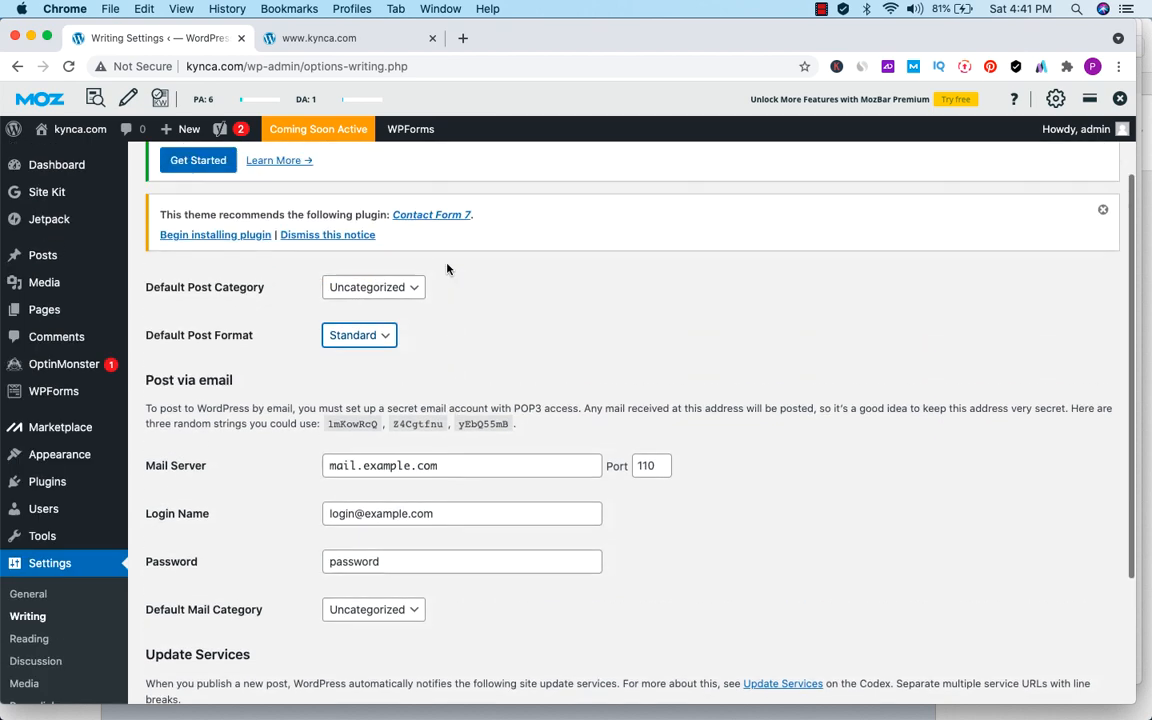
{"action": "scroll", "coordinate": [448, 270], "scroll_direction": "down", "scroll_amount": 3}
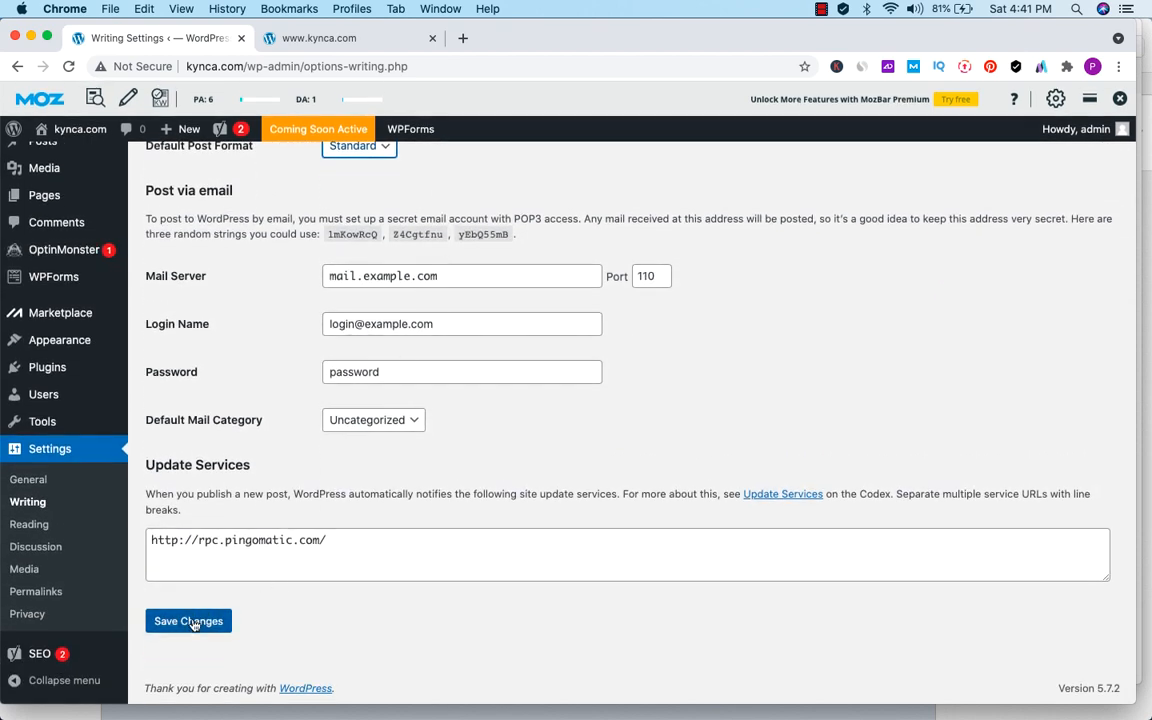
{"action": "left_click", "coordinate": [193, 622]}
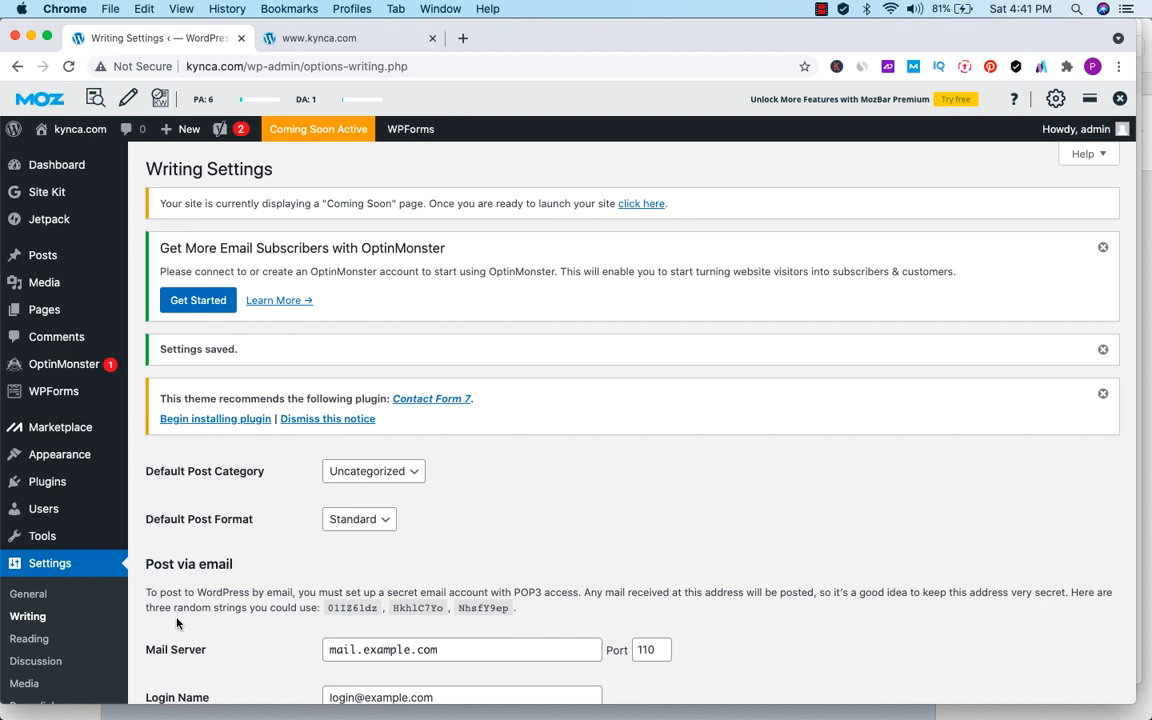
- In the Reading settings, try the static page option for the homepage and return it to Your latest posts
{"action": "scroll", "coordinate": [177, 623], "scroll_direction": "down", "scroll_amount": 3}
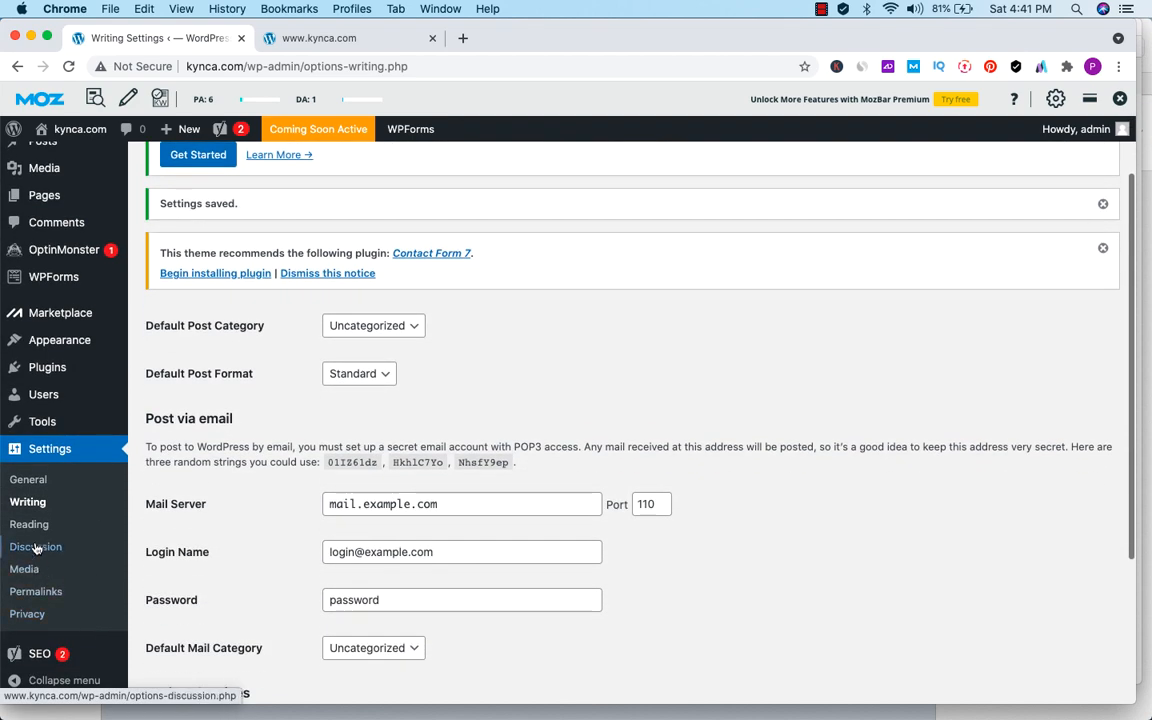
{"action": "left_click", "coordinate": [30, 525]}
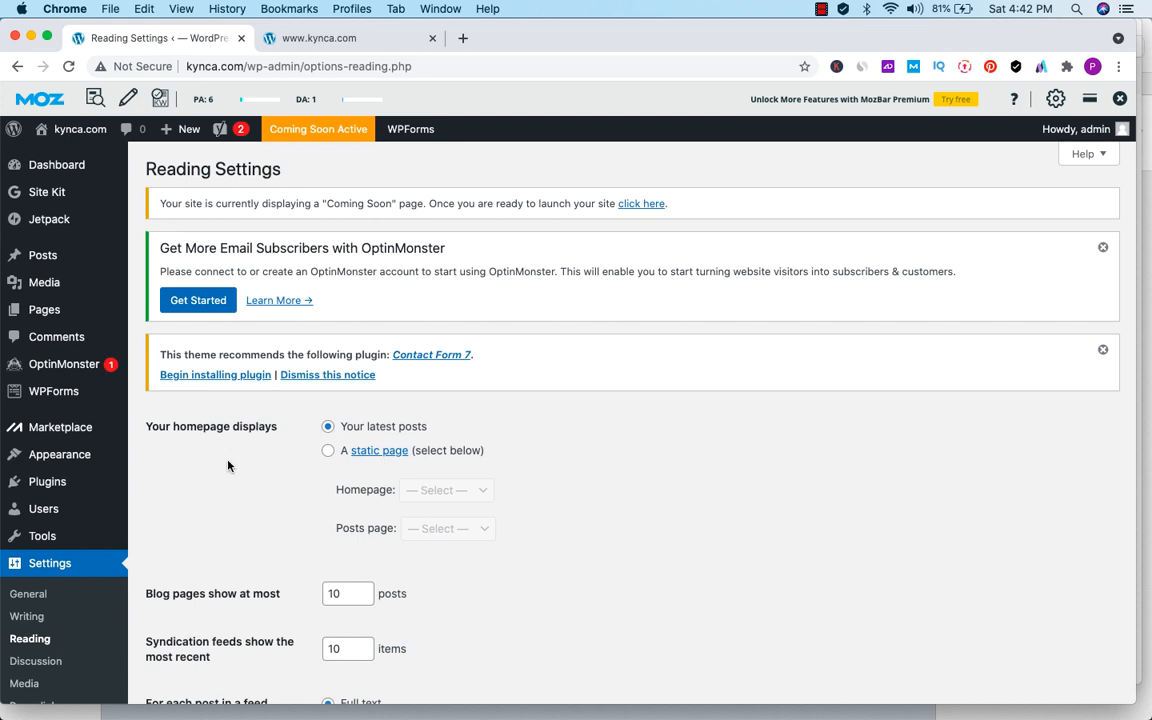
{"action": "left_click", "coordinate": [329, 452]}
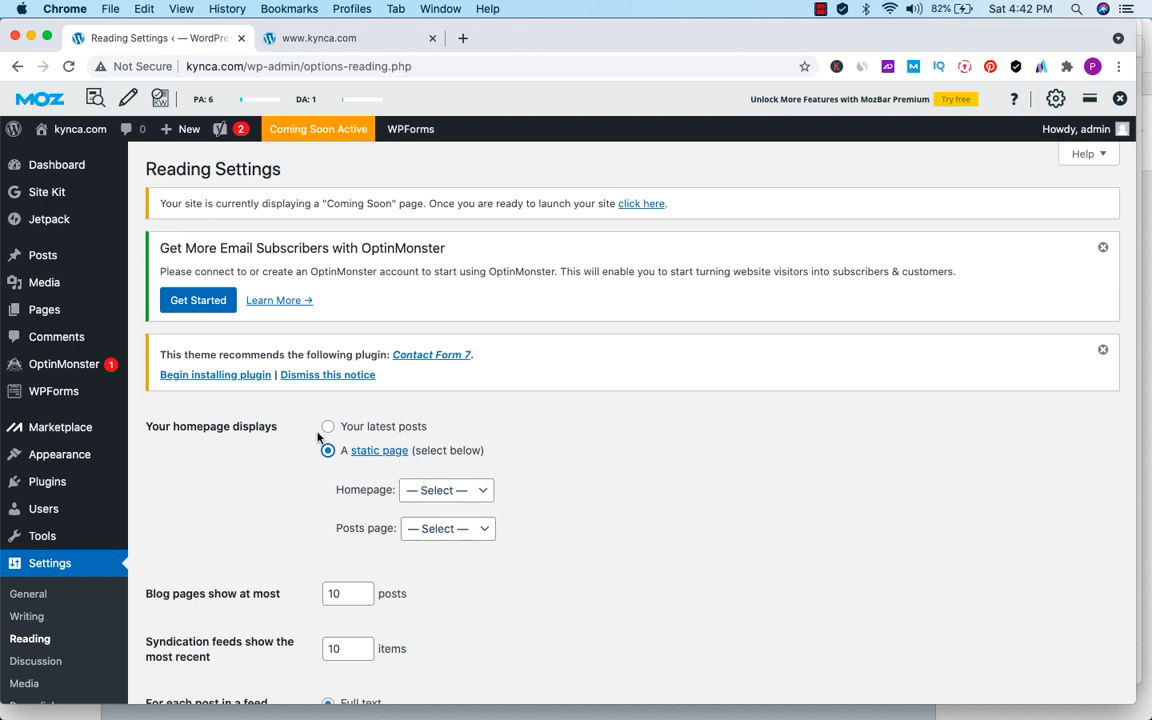
{"action": "left_click", "coordinate": [329, 428]}
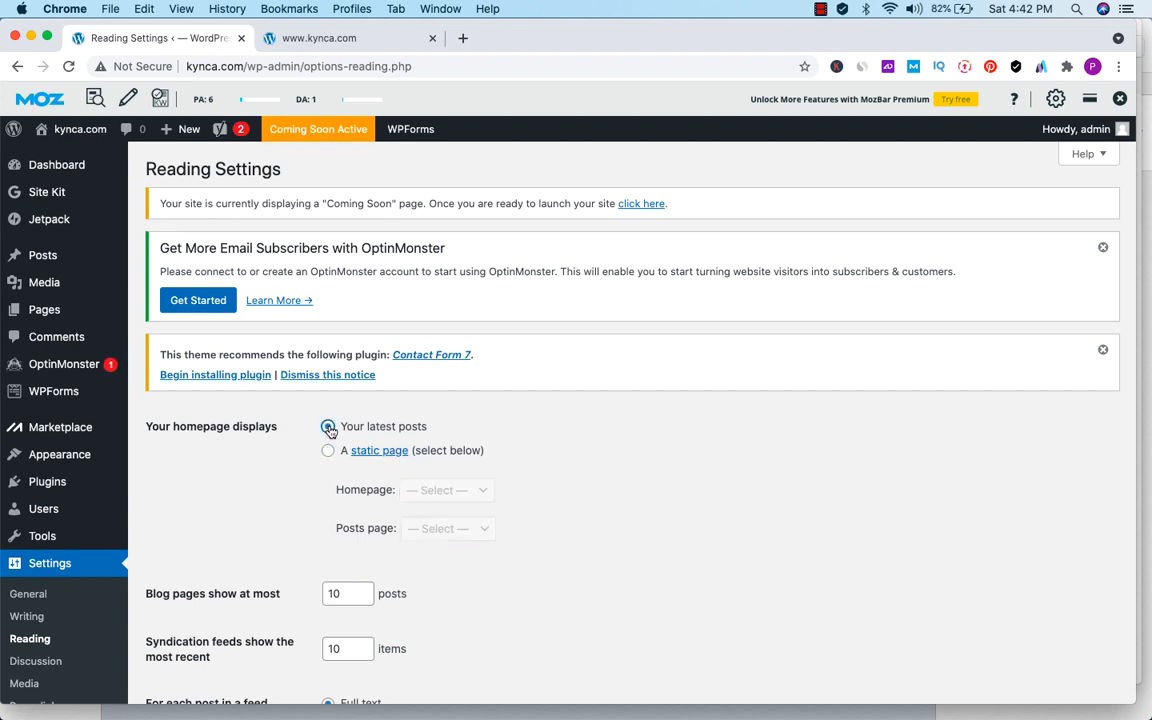
- Set each post in a feed to include only the Summary, and save the Reading settings
{"action": "scroll", "coordinate": [400, 540], "scroll_direction": "down", "scroll_amount": 2}
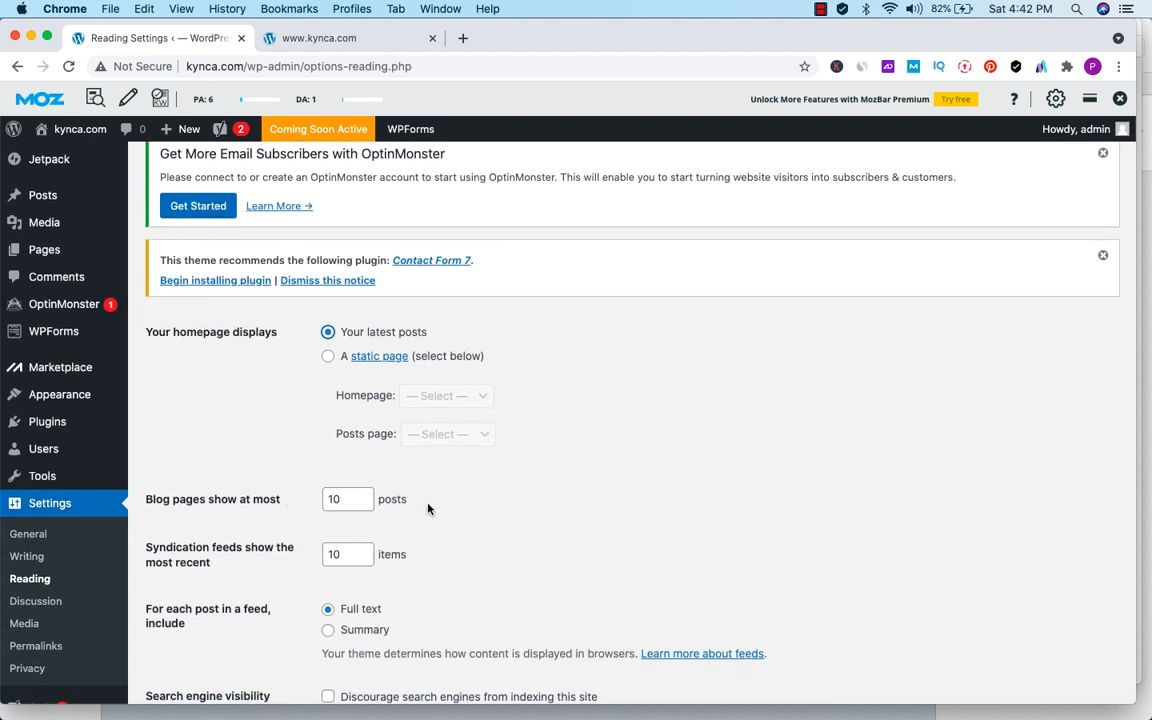
{"action": "scroll", "coordinate": [428, 509], "scroll_direction": "down", "scroll_amount": 1}
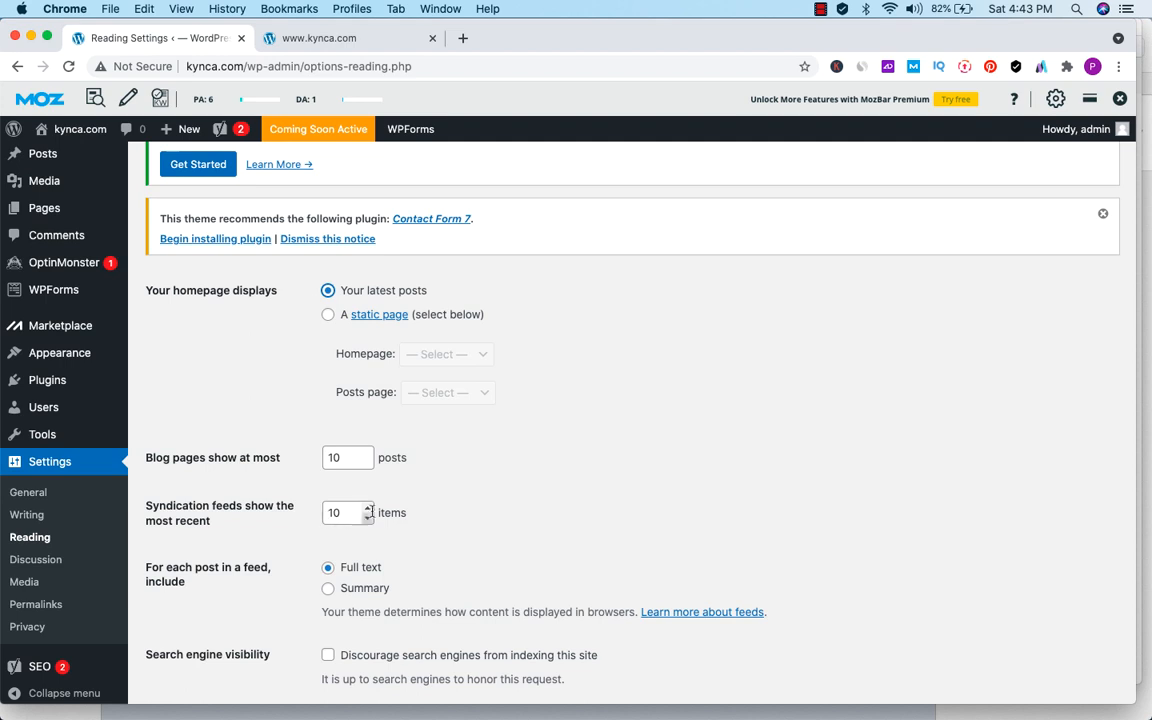
{"action": "scroll", "coordinate": [478, 544], "scroll_direction": "down", "scroll_amount": 3}
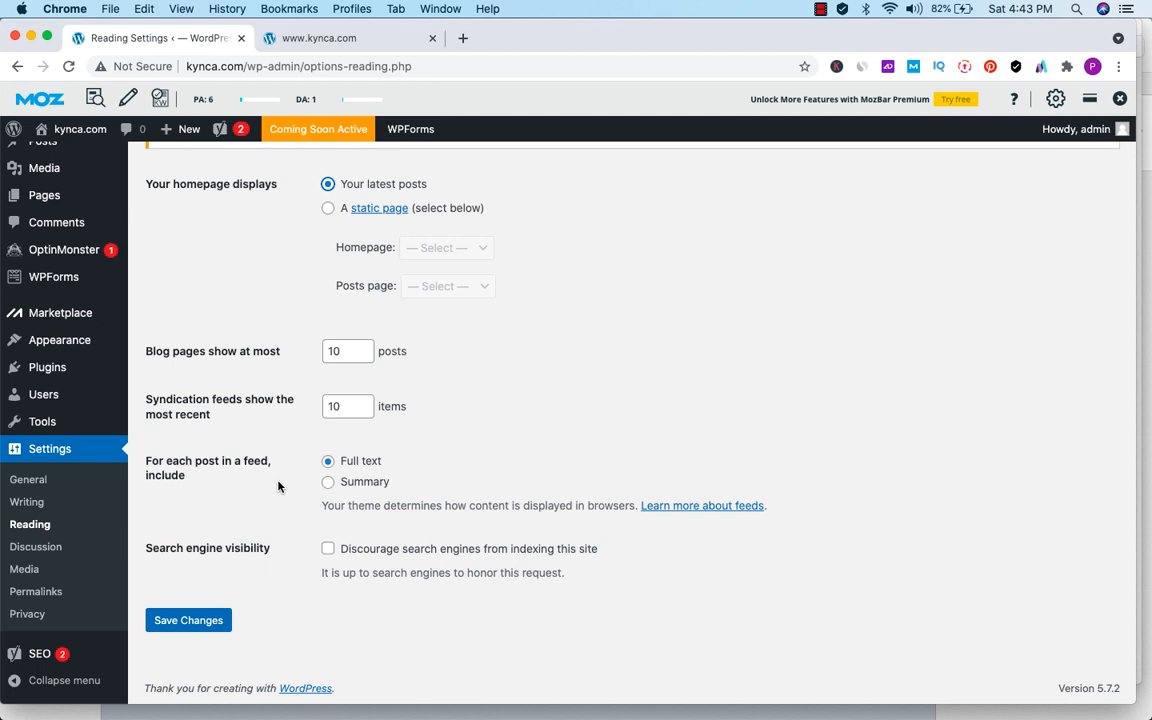
{"action": "left_click", "coordinate": [328, 483]}
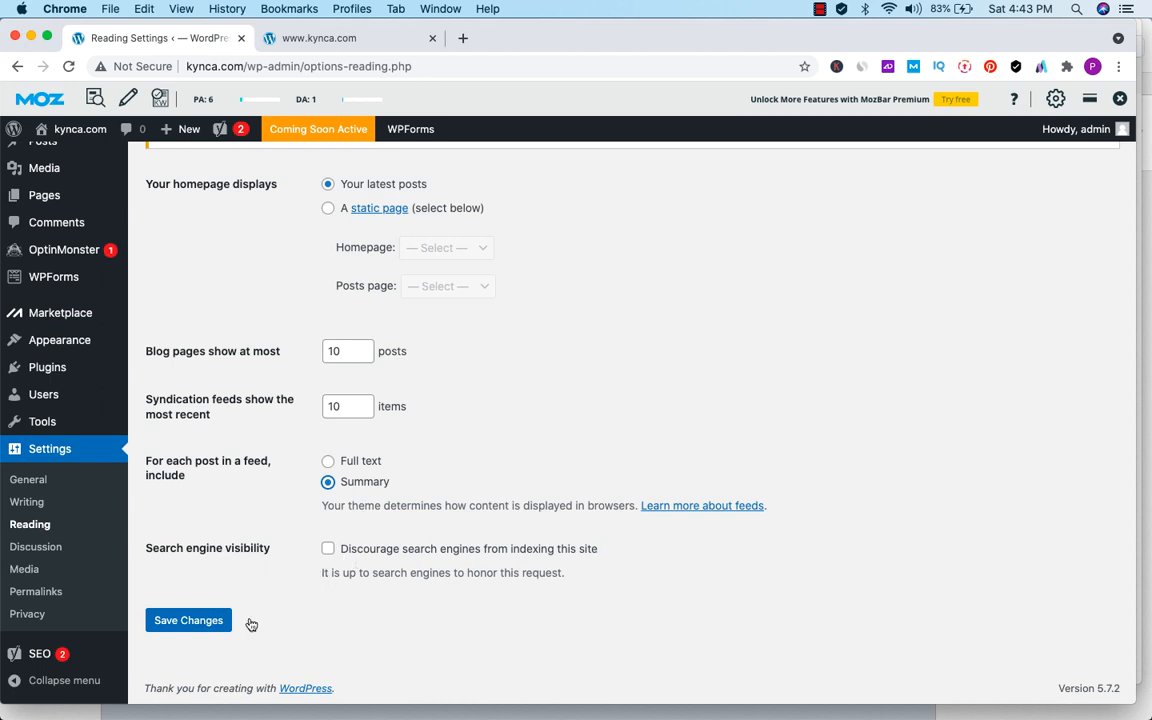
{"action": "left_click", "coordinate": [173, 621]}
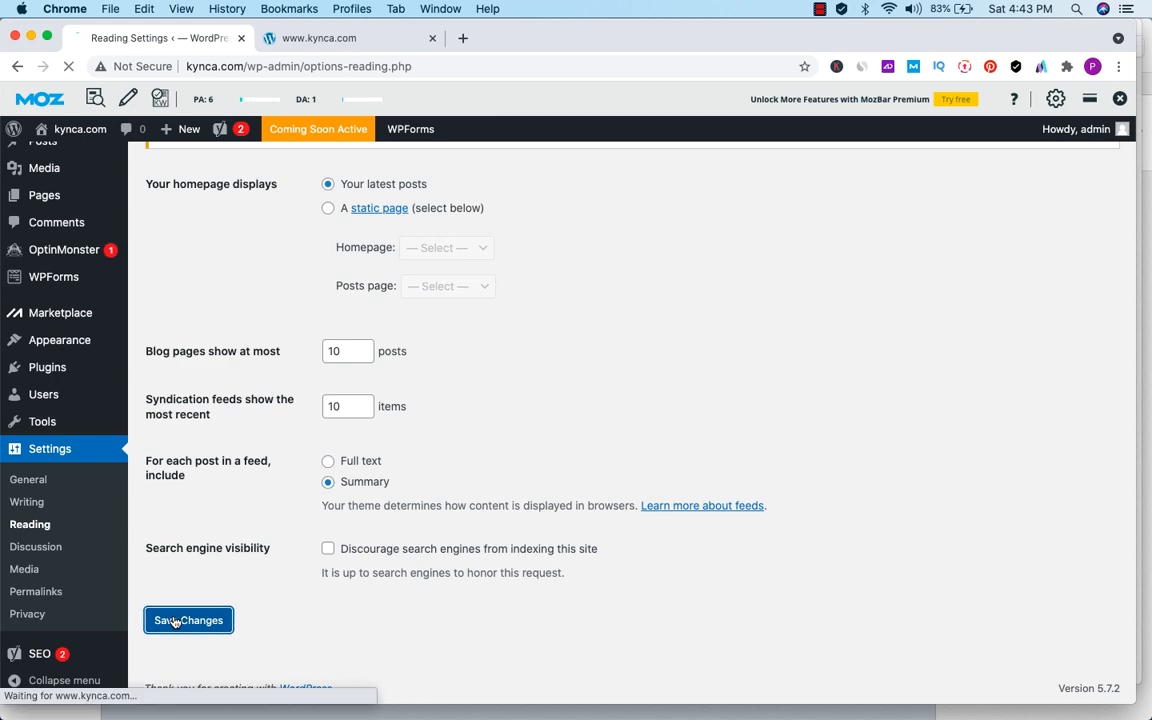
- Look over the Discussion settings for comments and avatars and the image sizes in the Media settings
{"action": "scroll", "coordinate": [112, 612], "scroll_direction": "down", "scroll_amount": 1}
{"action": "left_click", "coordinate": [48, 591]}
{"action": "scroll", "coordinate": [601, 595], "scroll_direction": "down", "scroll_amount": 10}
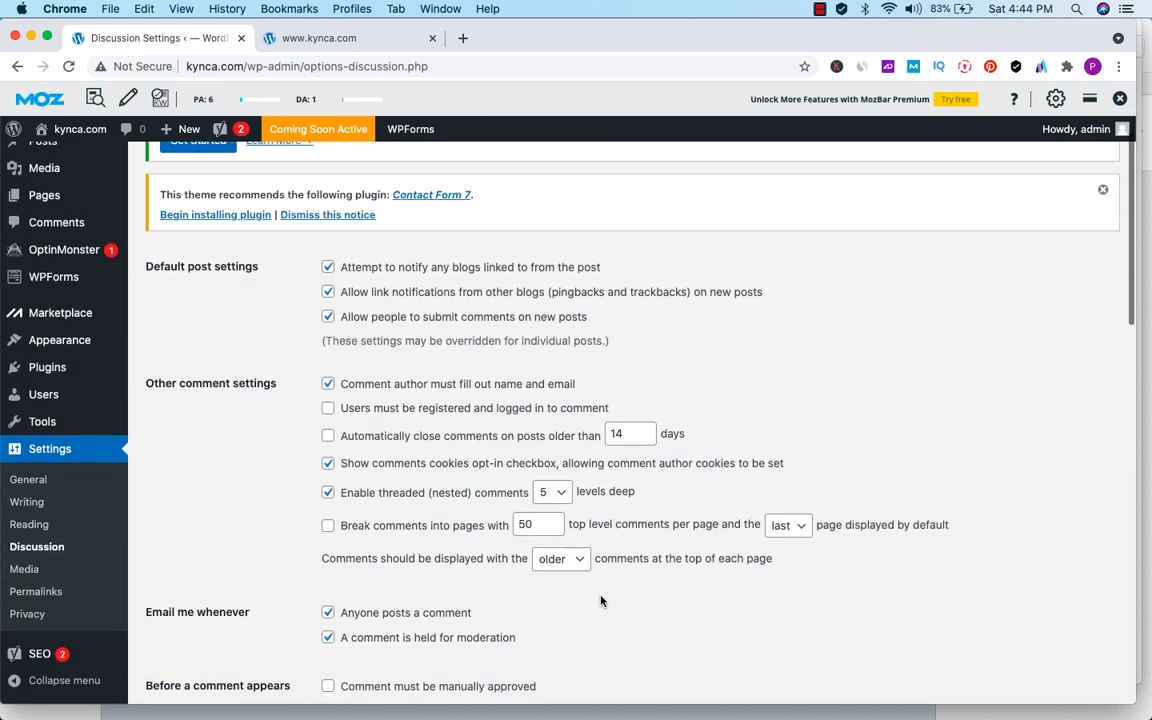
{"action": "scroll", "coordinate": [601, 600], "scroll_direction": "down", "scroll_amount": 4}
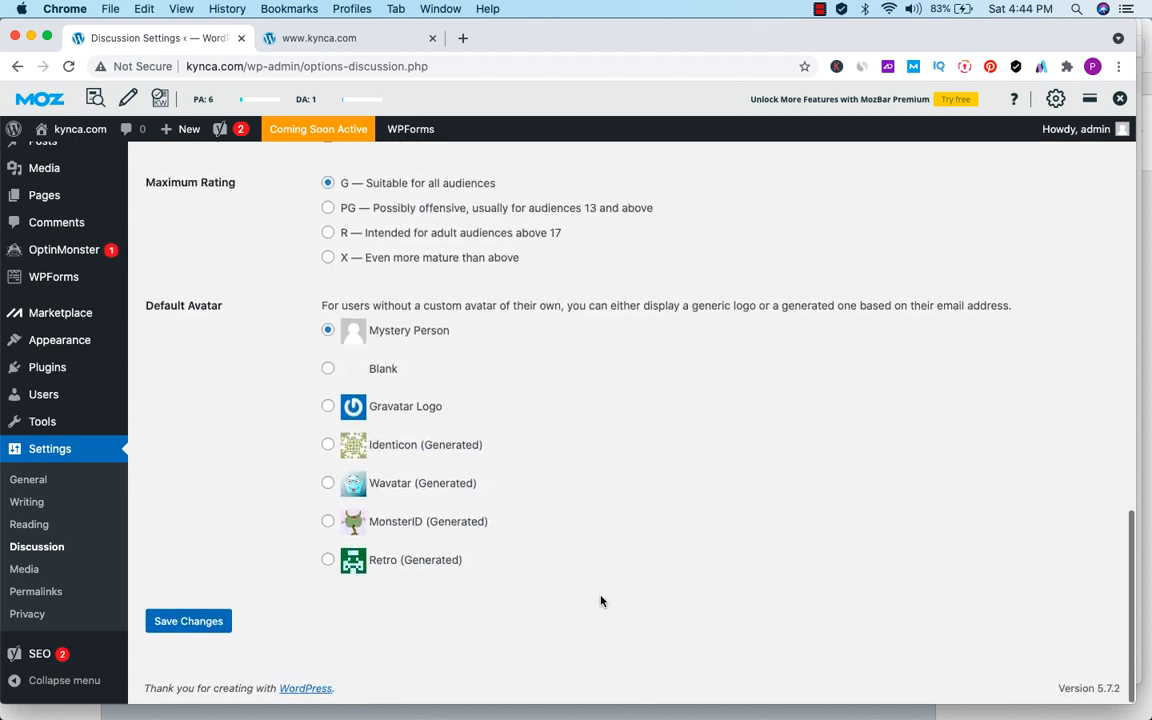
{"action": "scroll", "coordinate": [601, 601], "scroll_direction": "up", "scroll_amount": 7}
{"action": "scroll", "coordinate": [601, 601], "scroll_direction": "up", "scroll_amount": 2}
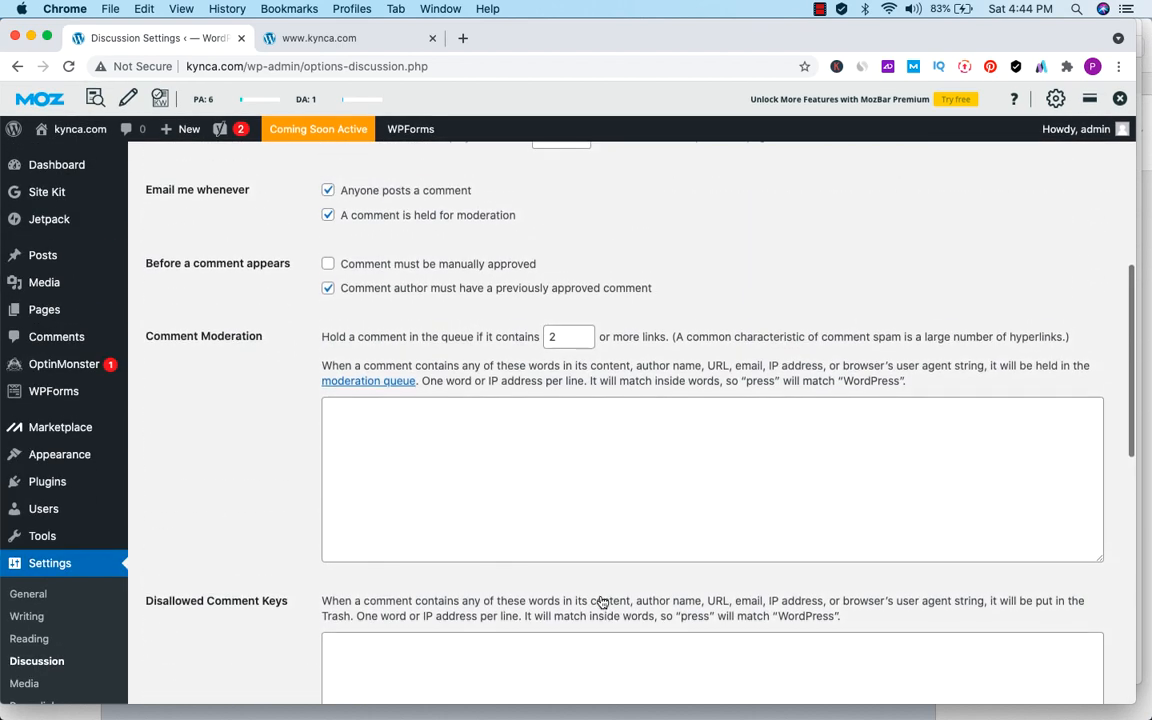
{"action": "scroll", "coordinate": [53, 555], "scroll_direction": "down", "scroll_amount": 2}
{"action": "scroll", "coordinate": [53, 555], "scroll_direction": "down", "scroll_amount": 2}
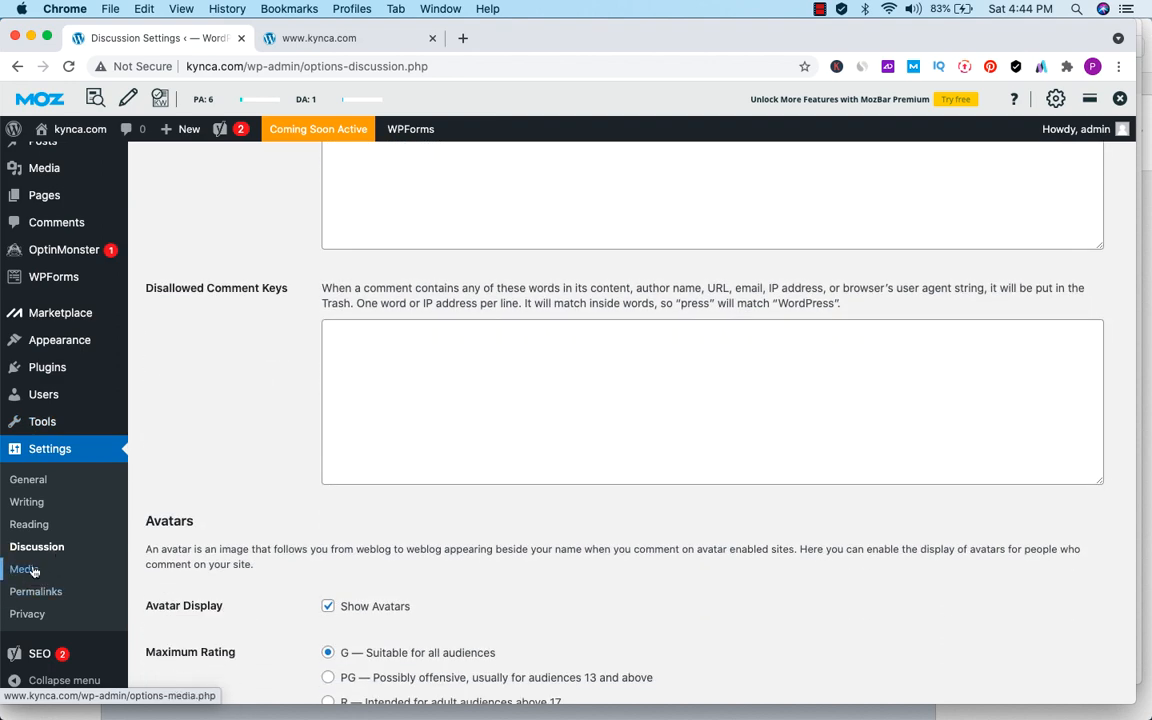
{"action": "left_click", "coordinate": [28, 570]}
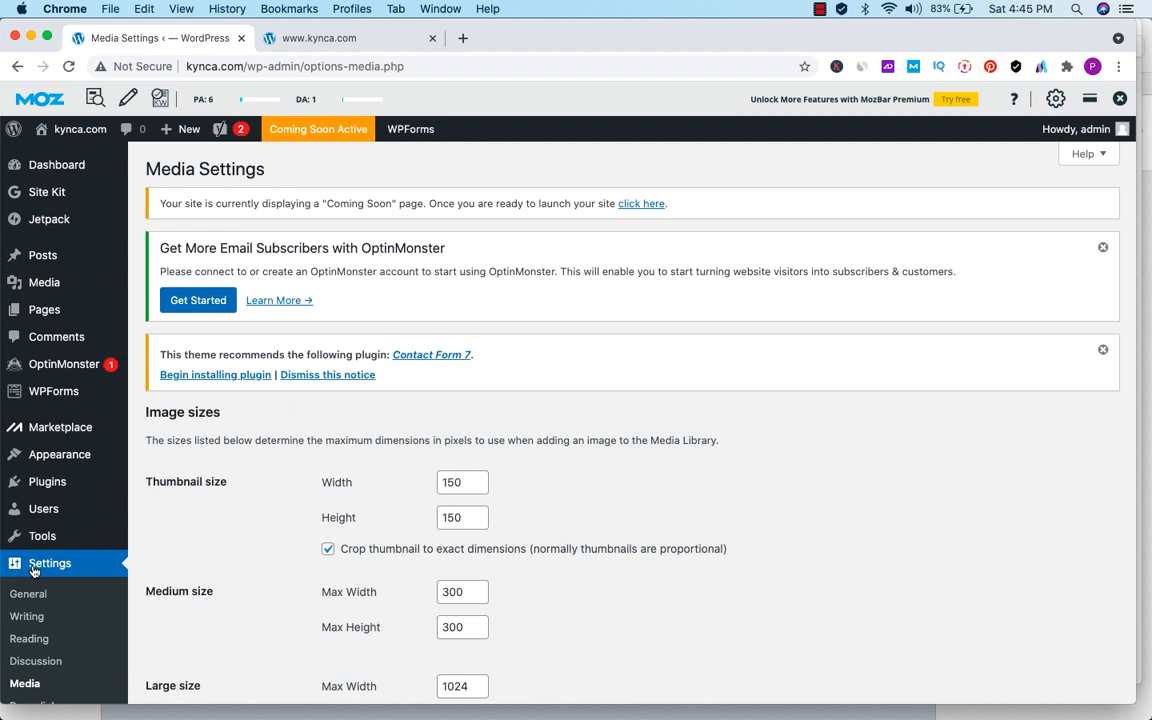
{"action": "scroll", "coordinate": [600, 588], "scroll_direction": "down", "scroll_amount": 5}
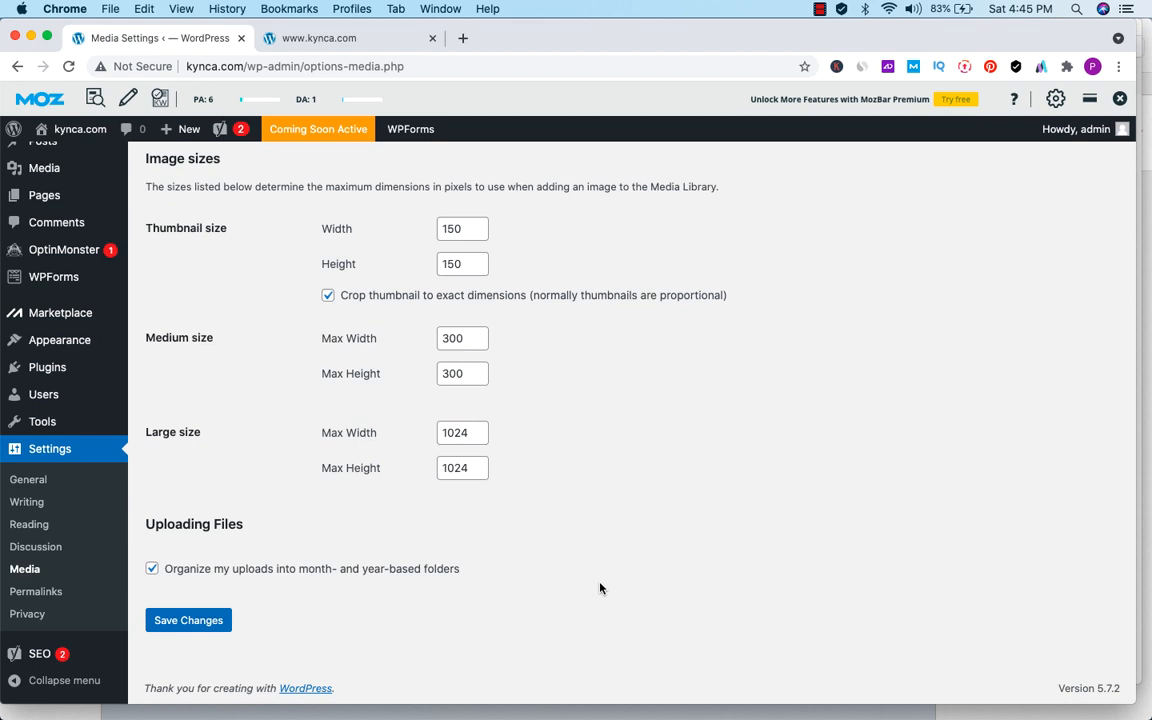
- Change the permalink structure to Post name and save the Permalink settings
{"action": "left_click", "coordinate": [48, 596]}
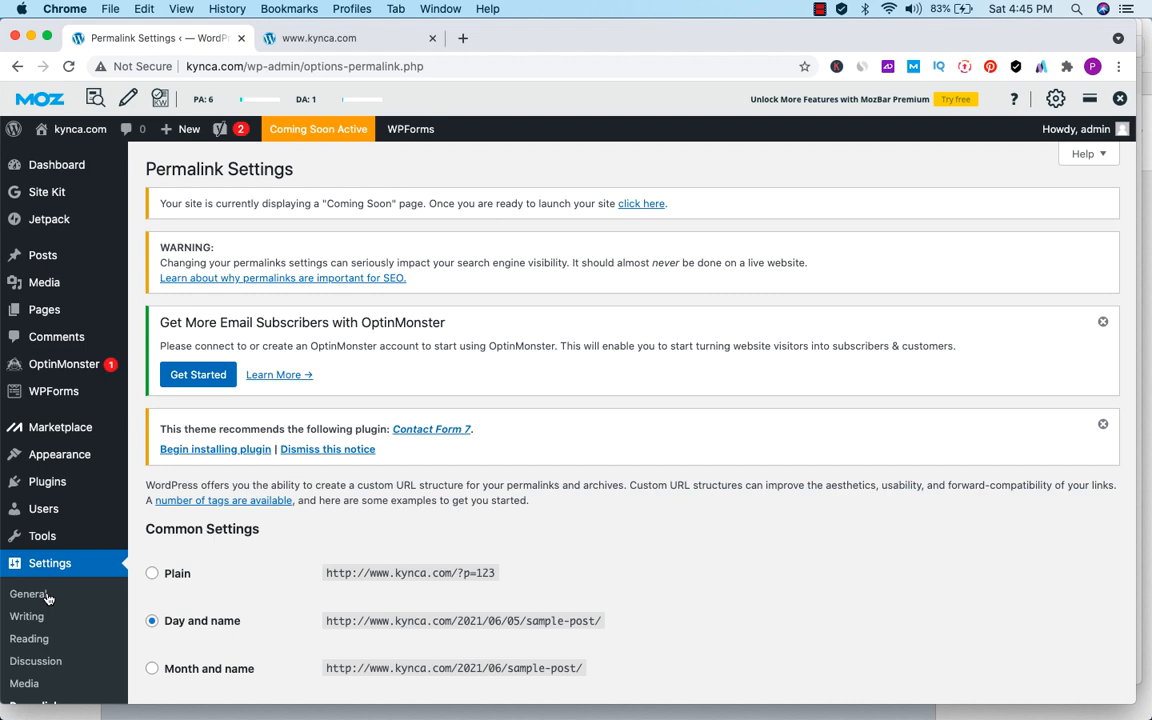
{"action": "scroll", "coordinate": [661, 612], "scroll_direction": "down", "scroll_amount": 5}
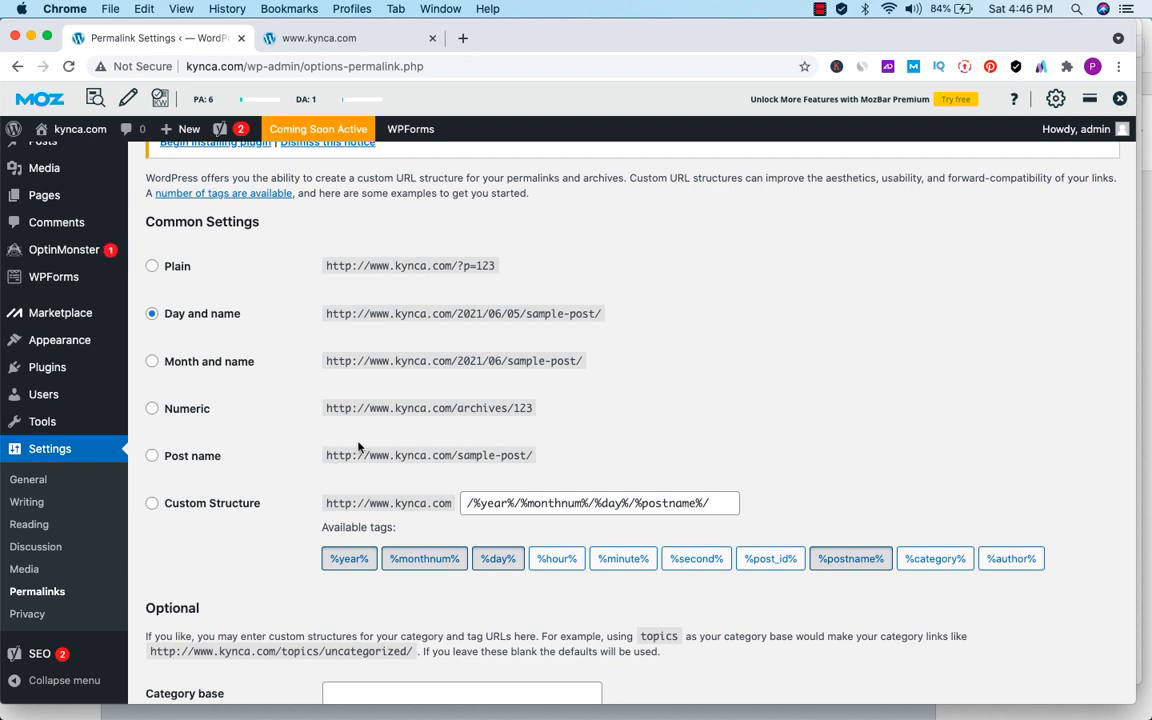
{"action": "left_click", "coordinate": [151, 455]}
{"action": "scroll", "coordinate": [263, 557], "scroll_direction": "down", "scroll_amount": 1}
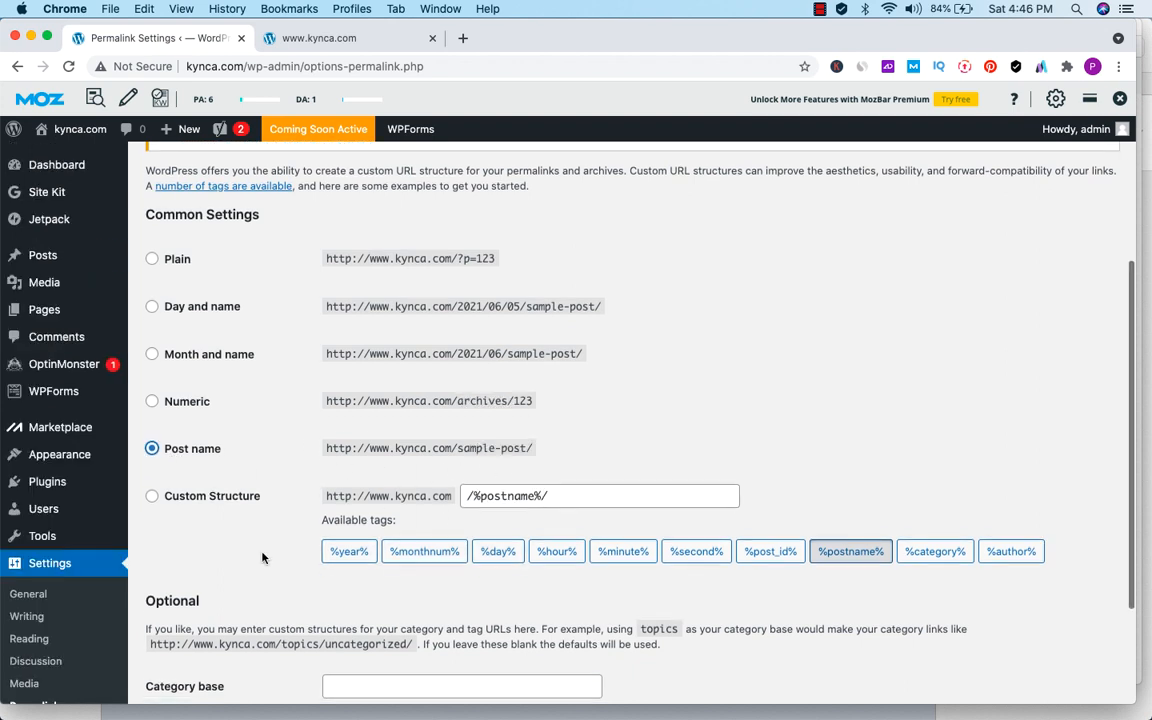
{"action": "scroll", "coordinate": [263, 557], "scroll_direction": "down", "scroll_amount": 3}
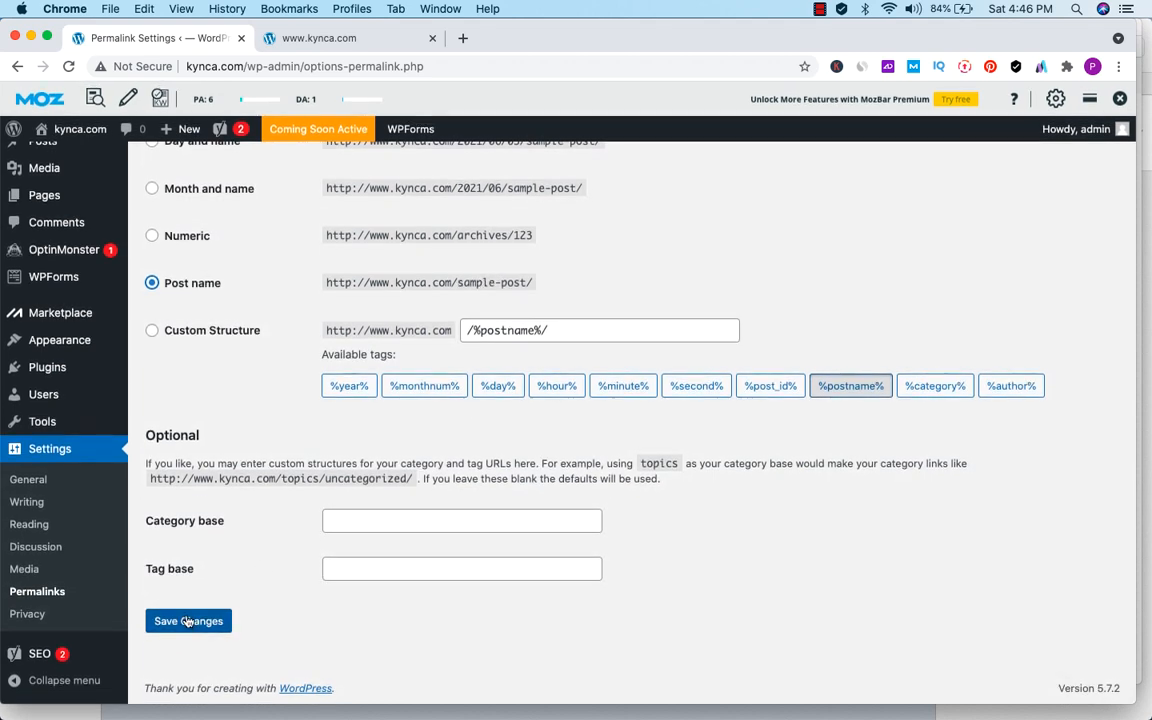
{"action": "left_click", "coordinate": [188, 621]}
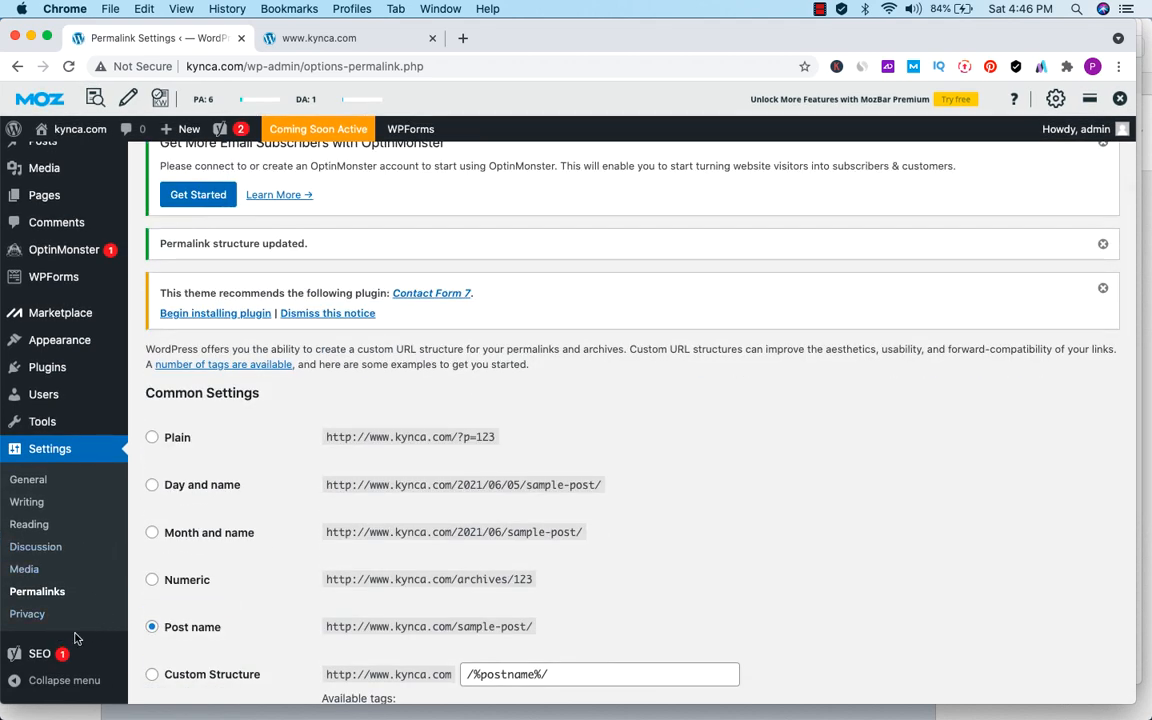
- Look over the Privacy settings, including the options to create or change the Privacy Policy page
{"action": "left_click", "coordinate": [27, 614]}
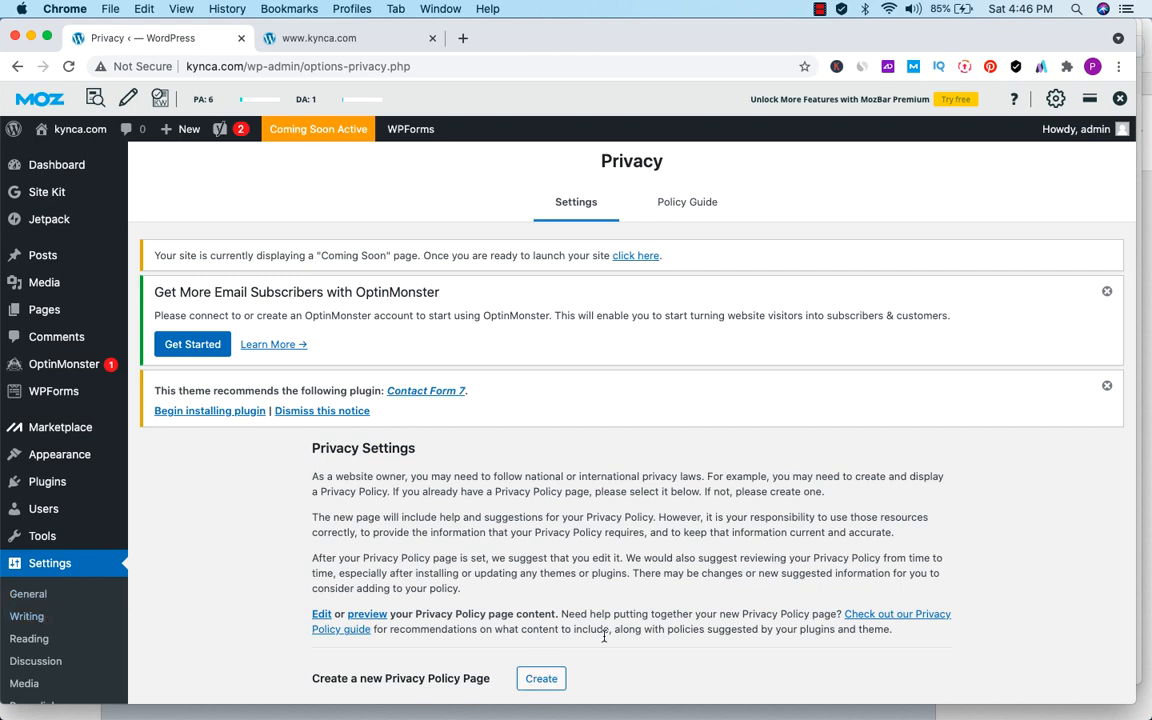
{"action": "scroll", "coordinate": [578, 556], "scroll_direction": "down", "scroll_amount": 3}
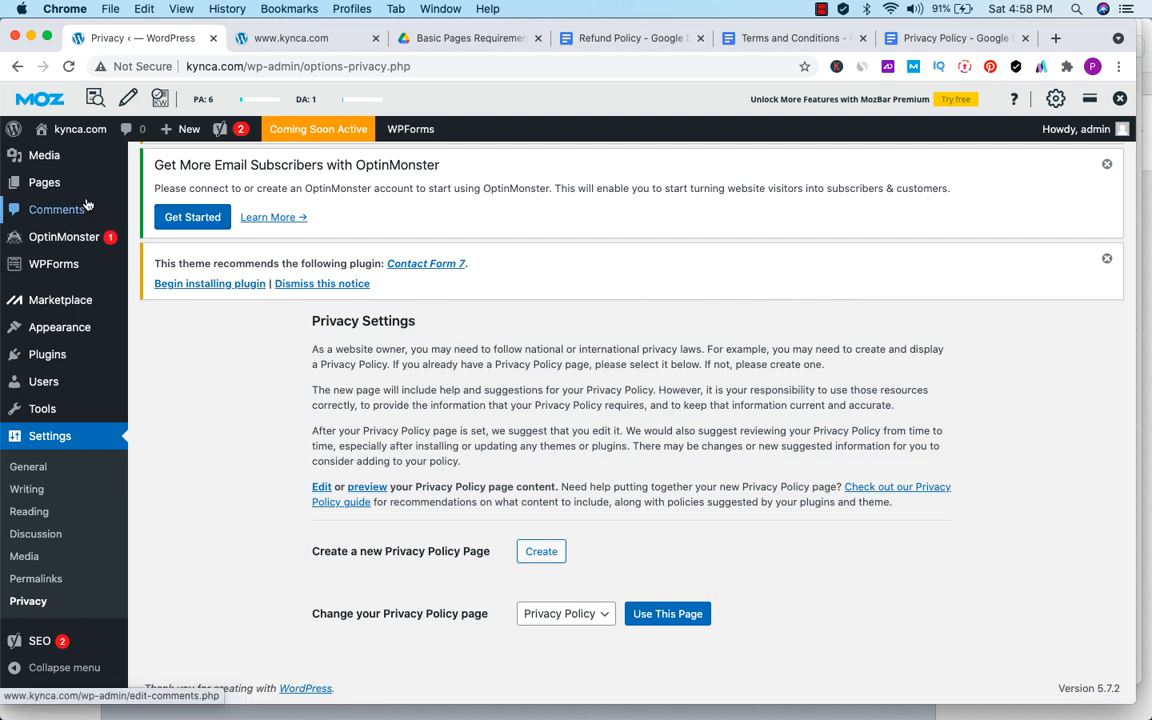
- Add a new page to the site and title it "About Us"
{"action": "left_click", "coordinate": [45, 184]}
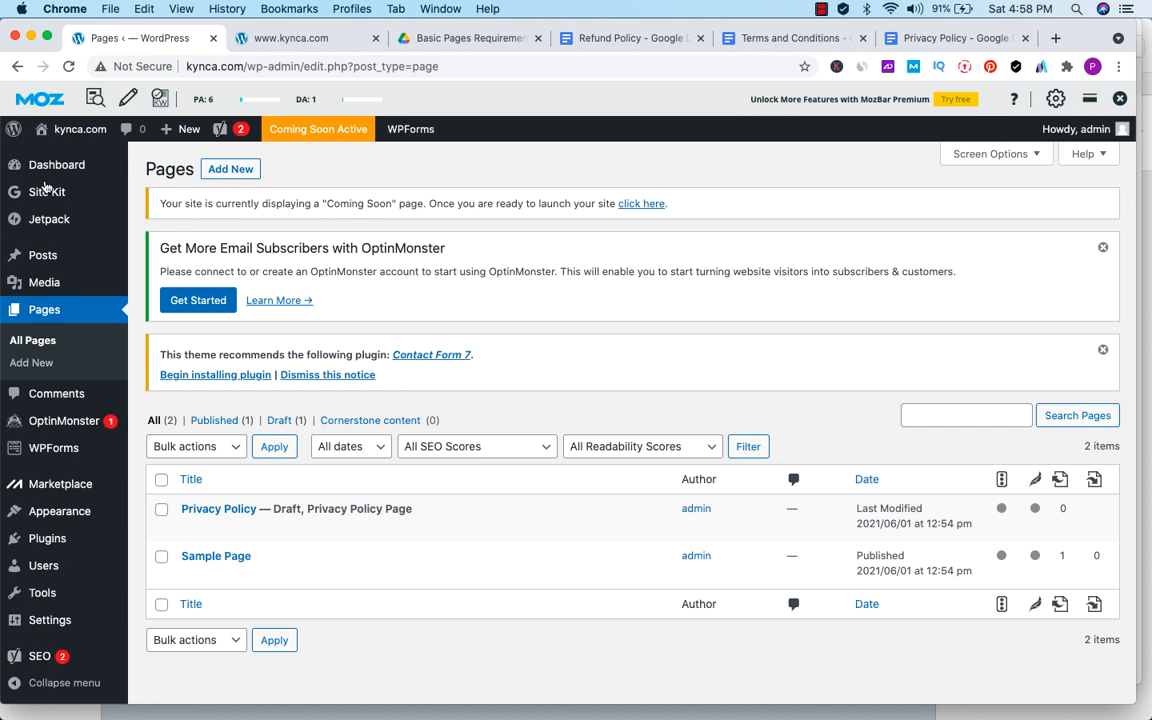
{"action": "left_click", "coordinate": [232, 170]}
{"action": "type", "text": "About Us"}
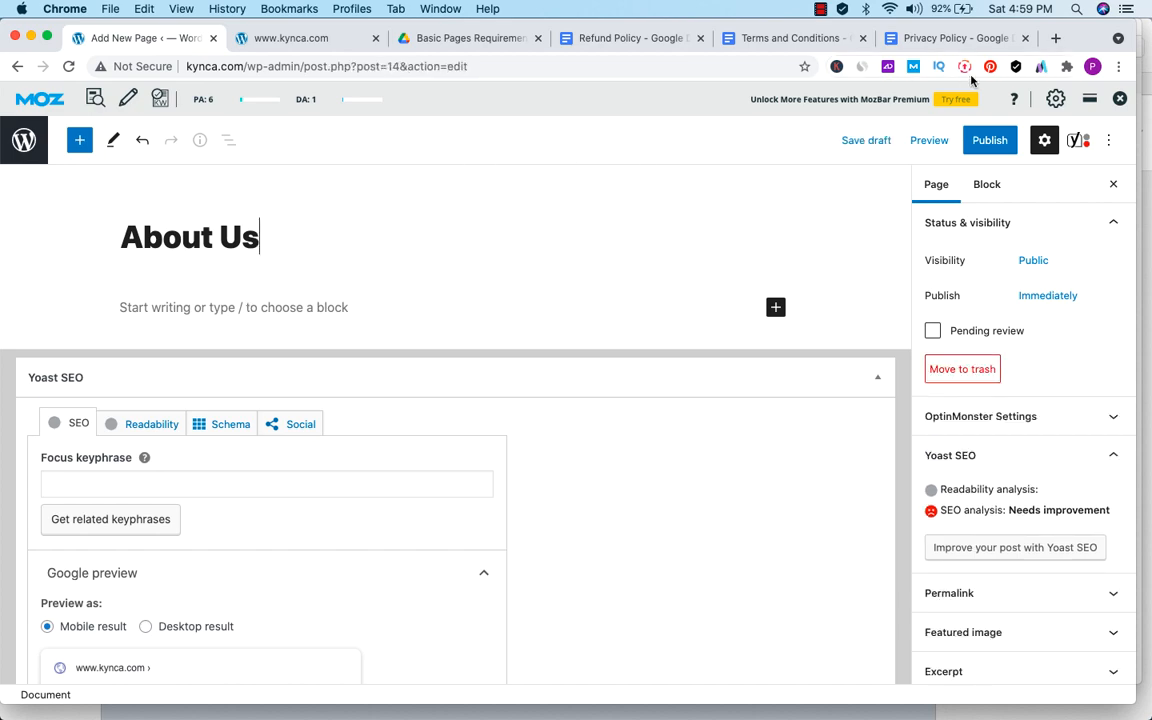
- Search the web for "lorem ipsum text" and copy the placeholder sections from What is Lorem Ipsum through Where does it come from on lipsum.com
{"action": "left_click", "coordinate": [1056, 38]}
{"action": "type", "text": "lorem"}
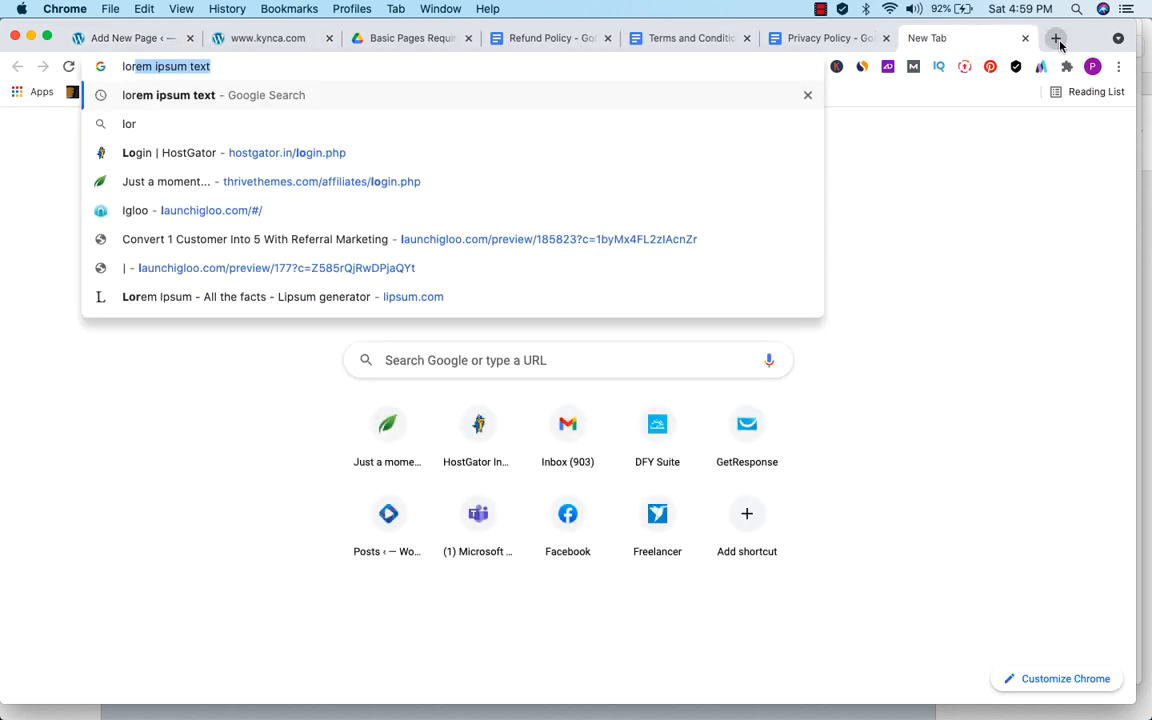
{"action": "key", "text": "Return"}
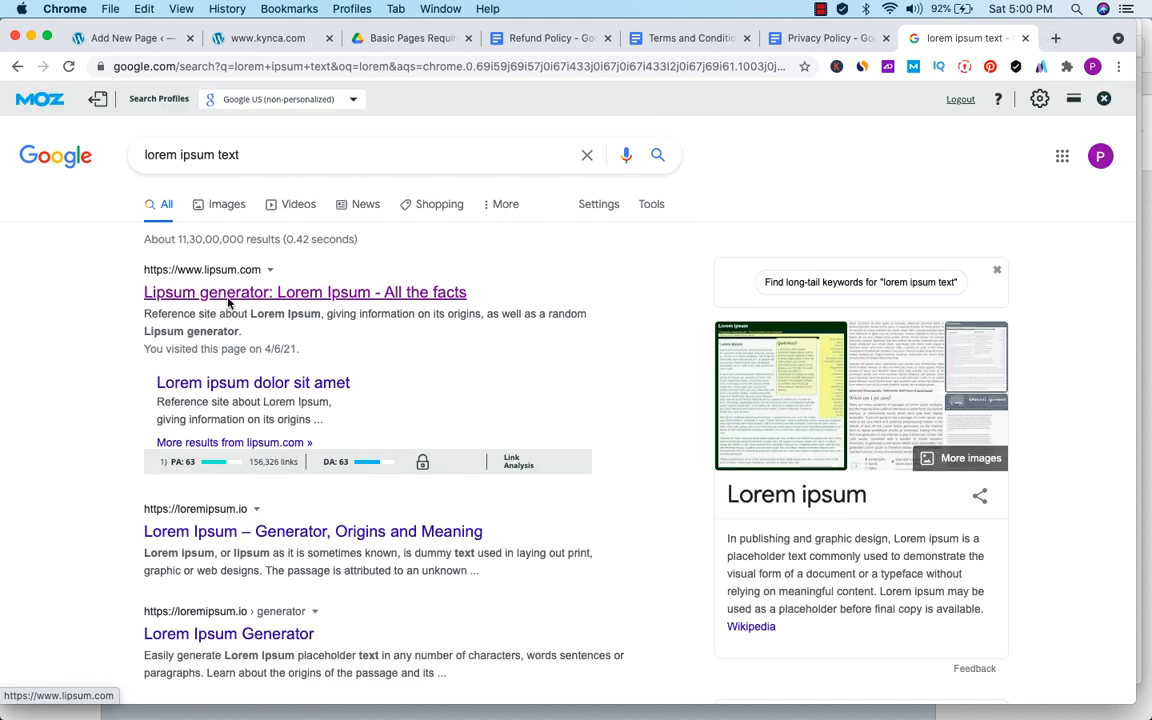
{"action": "left_click", "coordinate": [229, 298]}
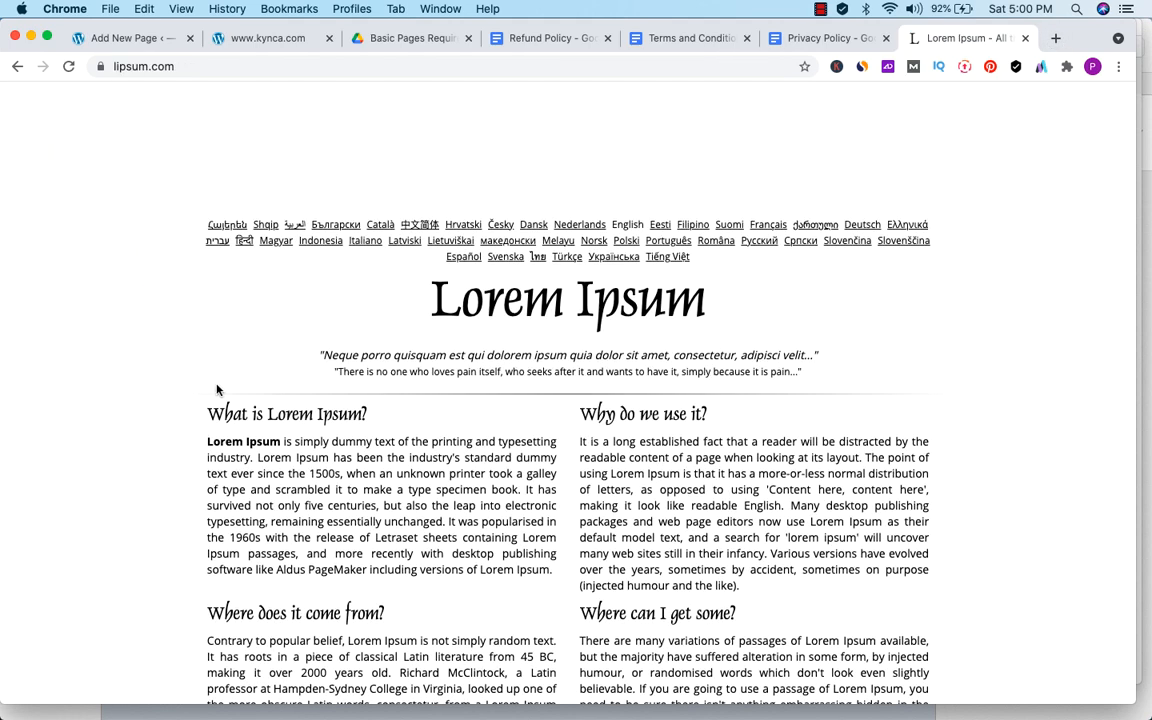
{"action": "left_click_drag", "start_coordinate": [205, 411], "coordinate": [487, 668]}
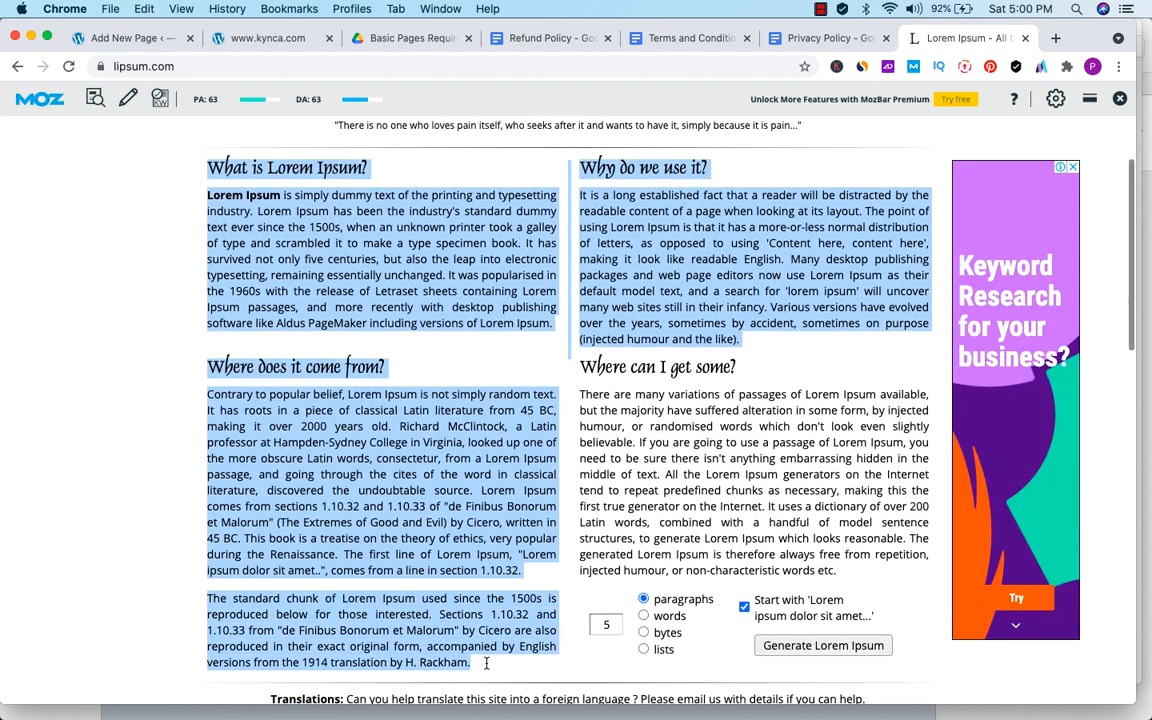
- Paste the copied Lorem Ipsum text into the body of the About Us page
{"action": "left_click", "coordinate": [90, 40]}
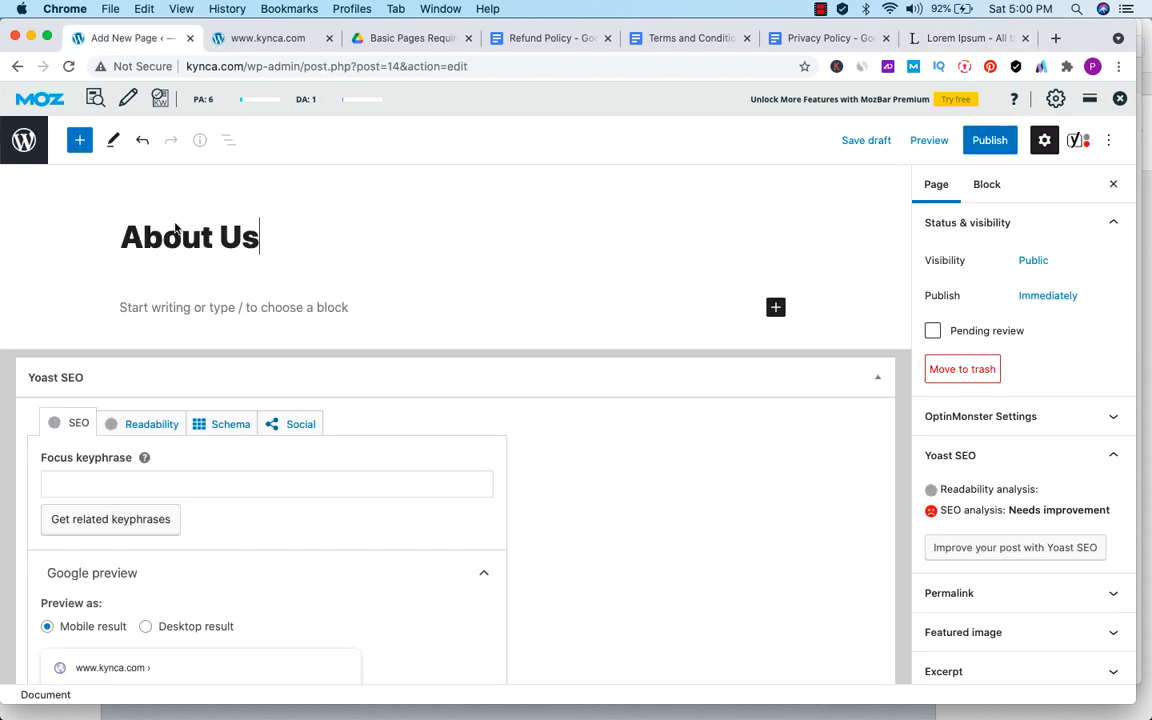
{"action": "left_click", "coordinate": [184, 309]}
{"action": "key", "text": "super+v"}
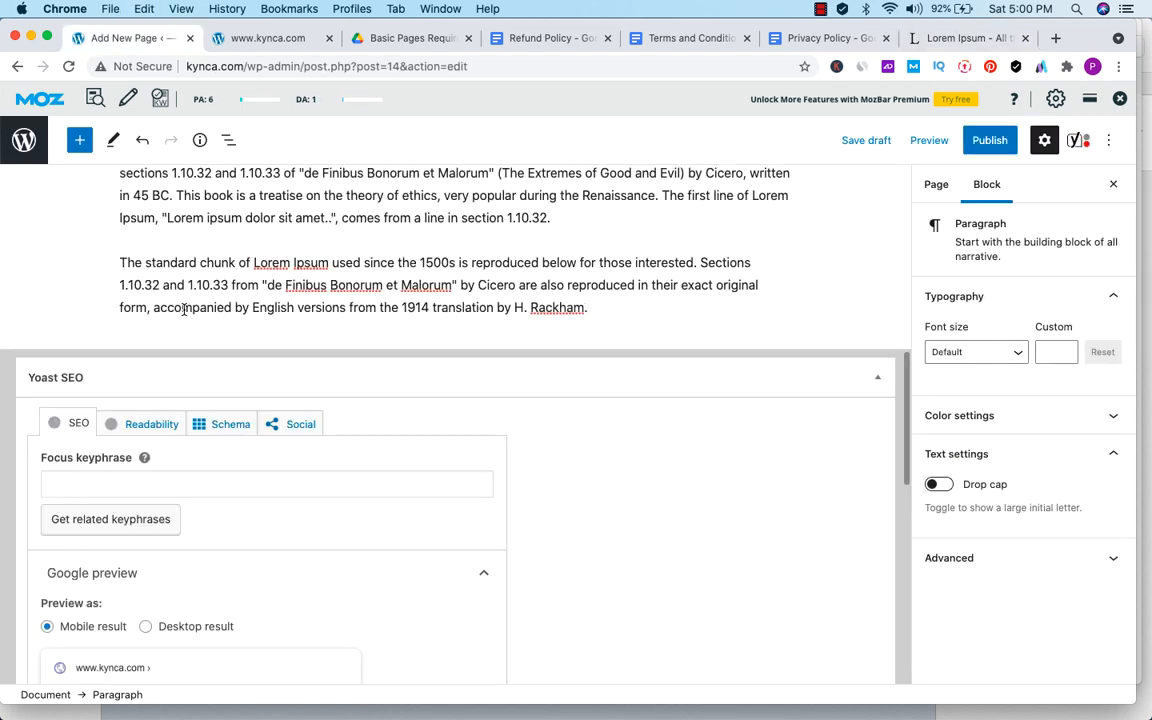
{"action": "scroll", "coordinate": [443, 298], "scroll_direction": "up", "scroll_amount": 5}
{"action": "scroll", "coordinate": [440, 330], "scroll_direction": "up", "scroll_amount": 5}
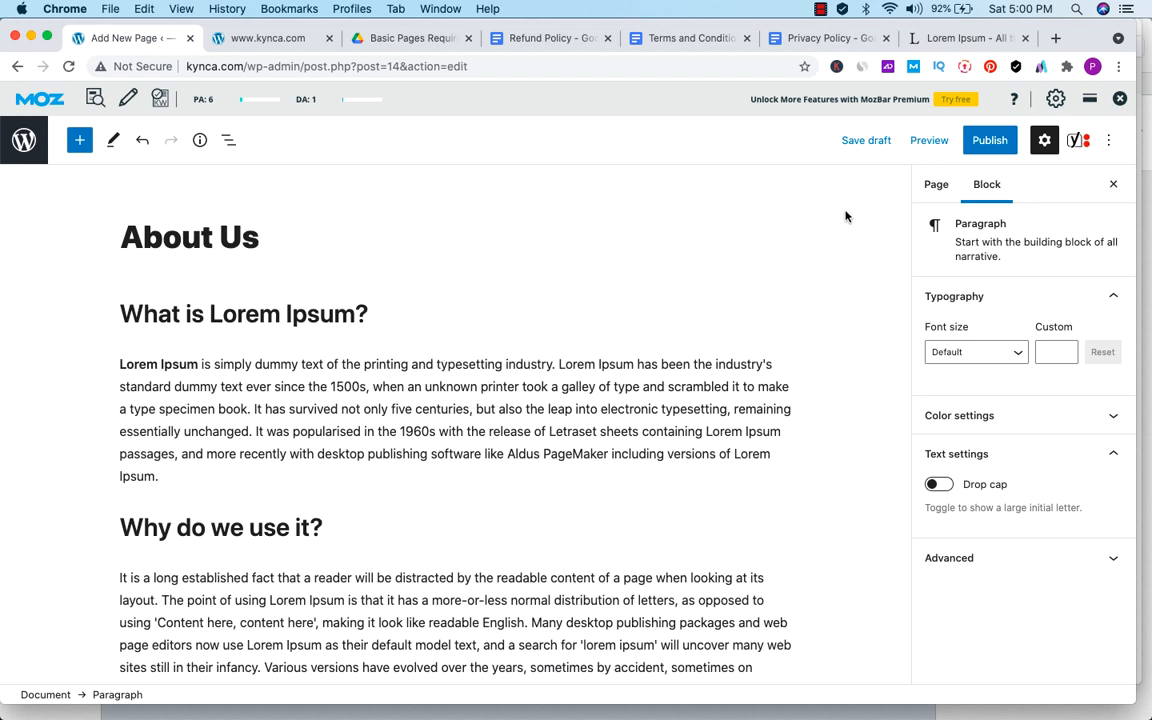
- Save the About Us page as a draft and look it over in a new-tab preview
{"action": "left_click", "coordinate": [868, 141]}
{"action": "left_click", "coordinate": [926, 141]}
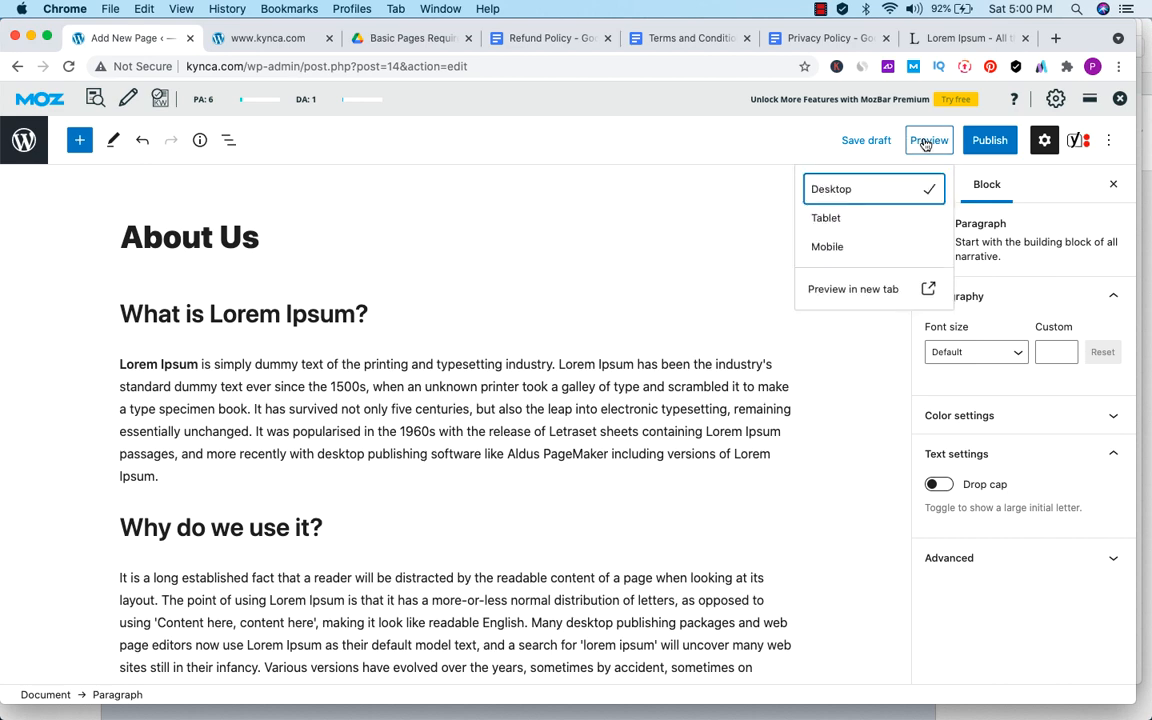
{"action": "left_click", "coordinate": [893, 292]}
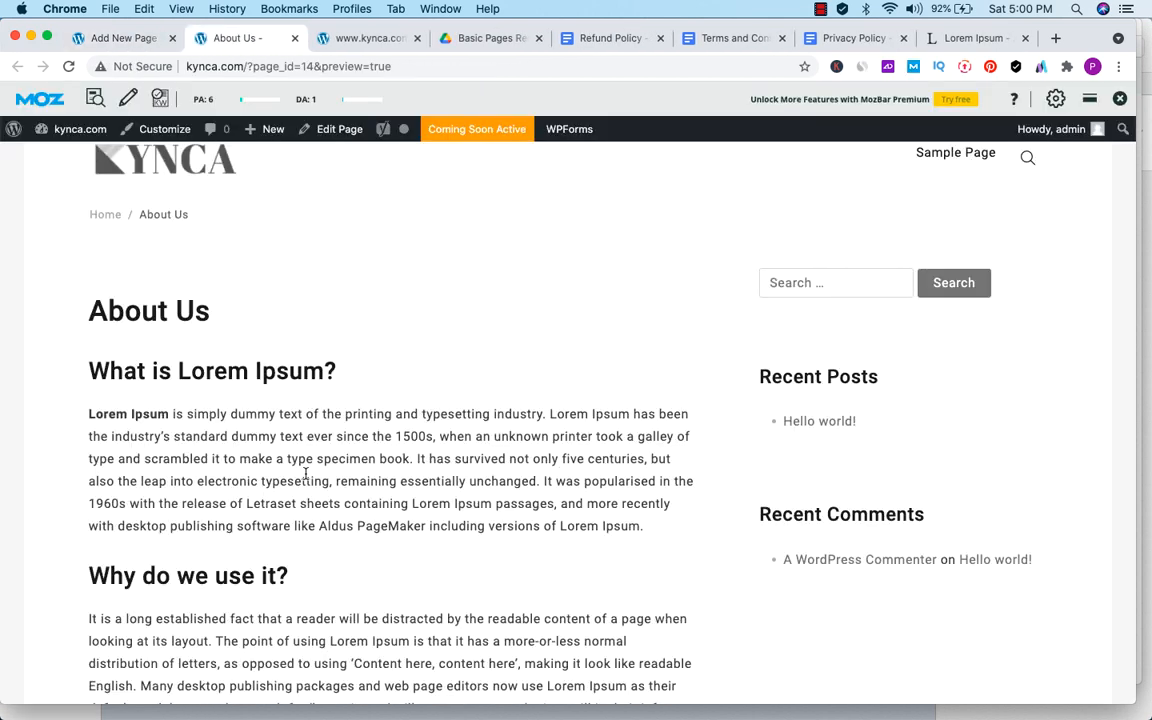
{"action": "scroll", "coordinate": [388, 545], "scroll_direction": "down", "scroll_amount": 3}
{"action": "scroll", "coordinate": [388, 541], "scroll_direction": "down", "scroll_amount": 7}
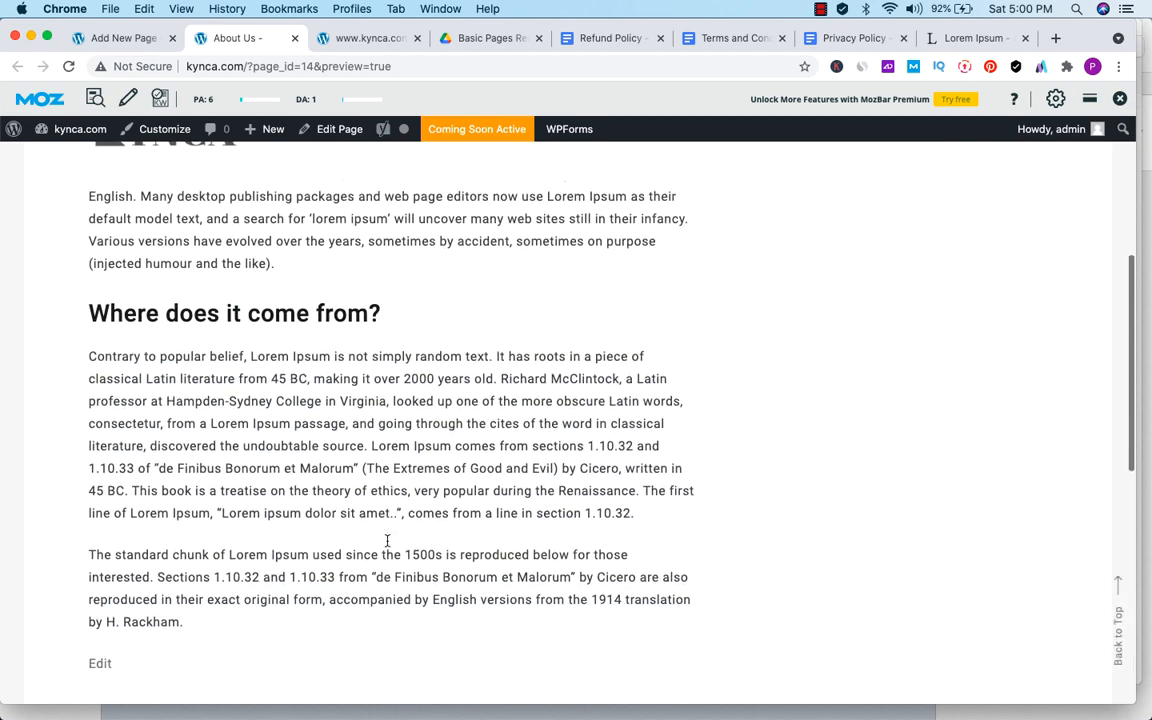
{"action": "scroll", "coordinate": [388, 541], "scroll_direction": "up", "scroll_amount": 10}
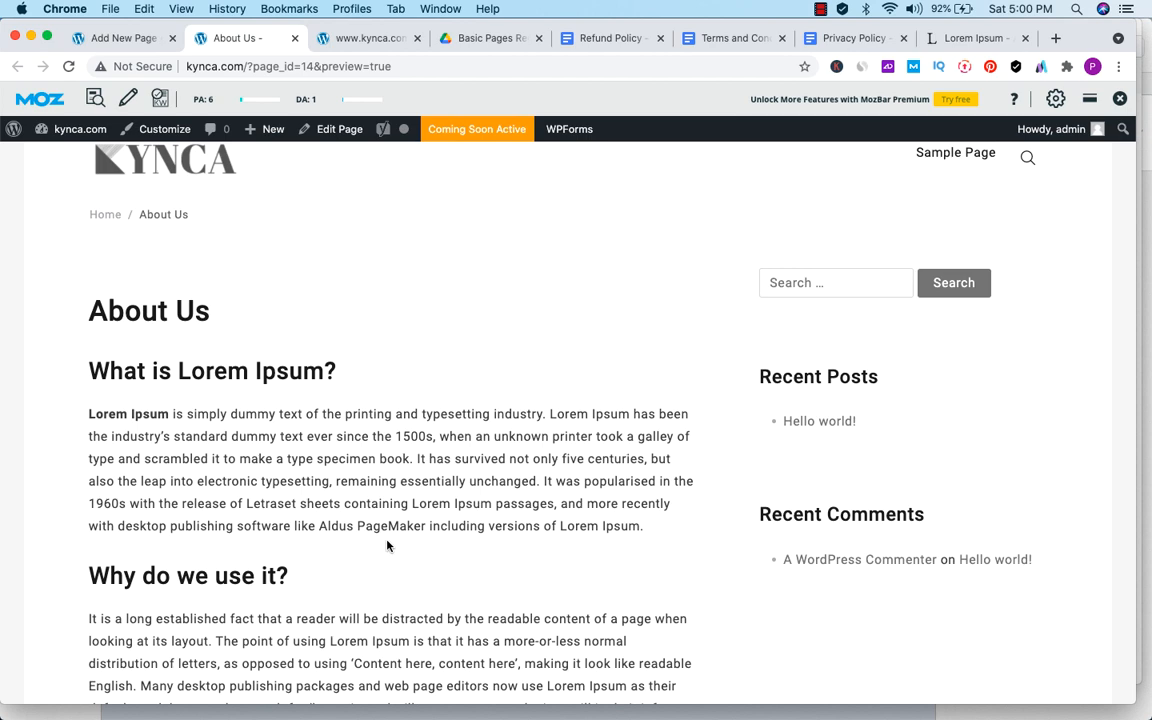
- Close the About Us preview and add a new page titled "Terms and Conditions"
{"action": "left_click", "coordinate": [296, 40]}
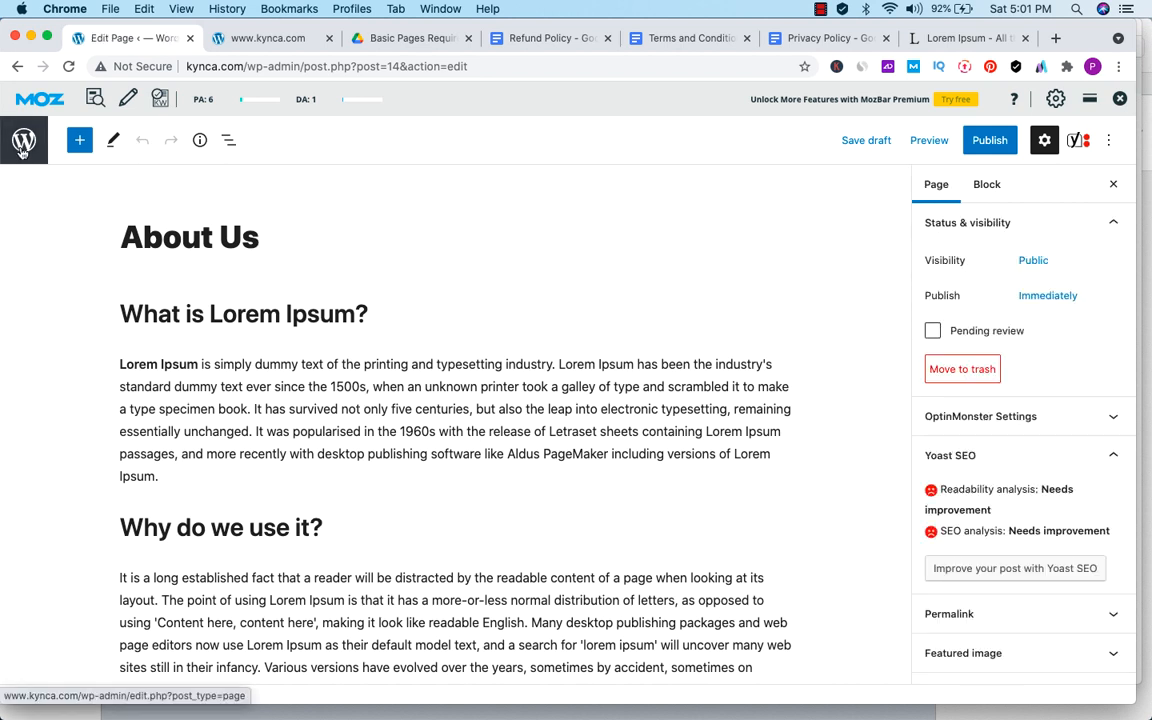
{"action": "left_click", "coordinate": [22, 148]}
{"action": "left_click", "coordinate": [231, 170]}
{"action": "type", "text": "Terms and Conditions"}
{"action": "left_click", "coordinate": [514, 197]}
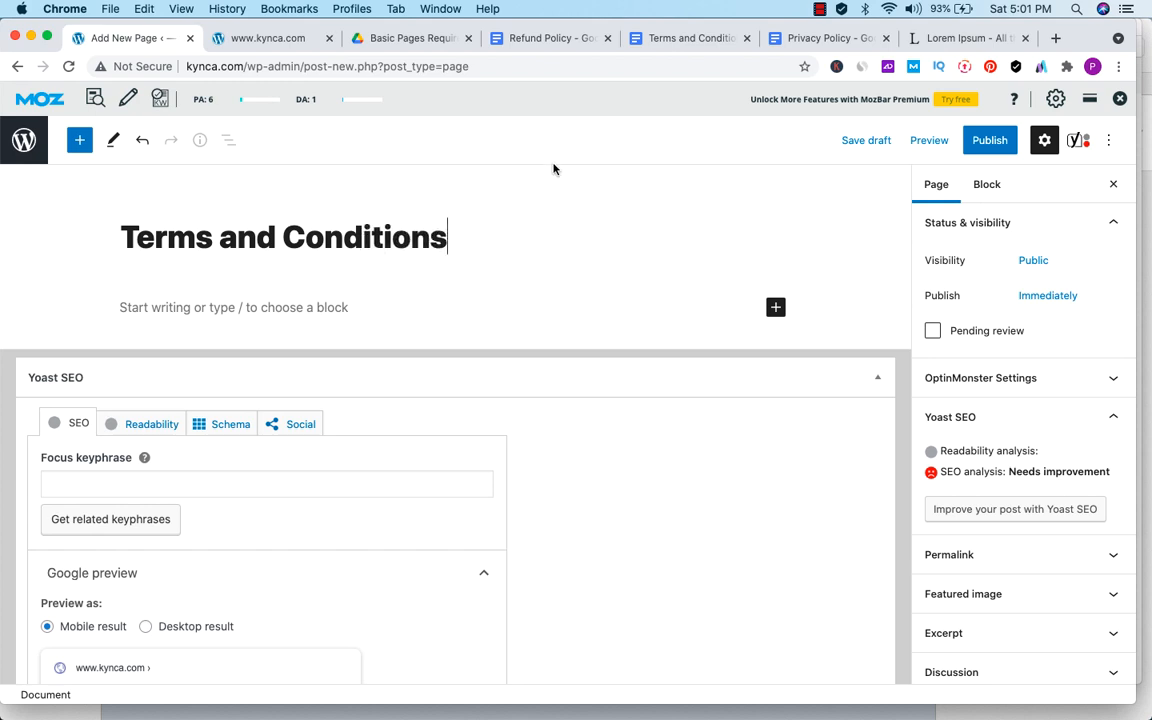
- Copy the entire text of the Terms and Conditions Google Doc into the body of the new Terms and Conditions page
{"action": "left_click", "coordinate": [674, 38]}
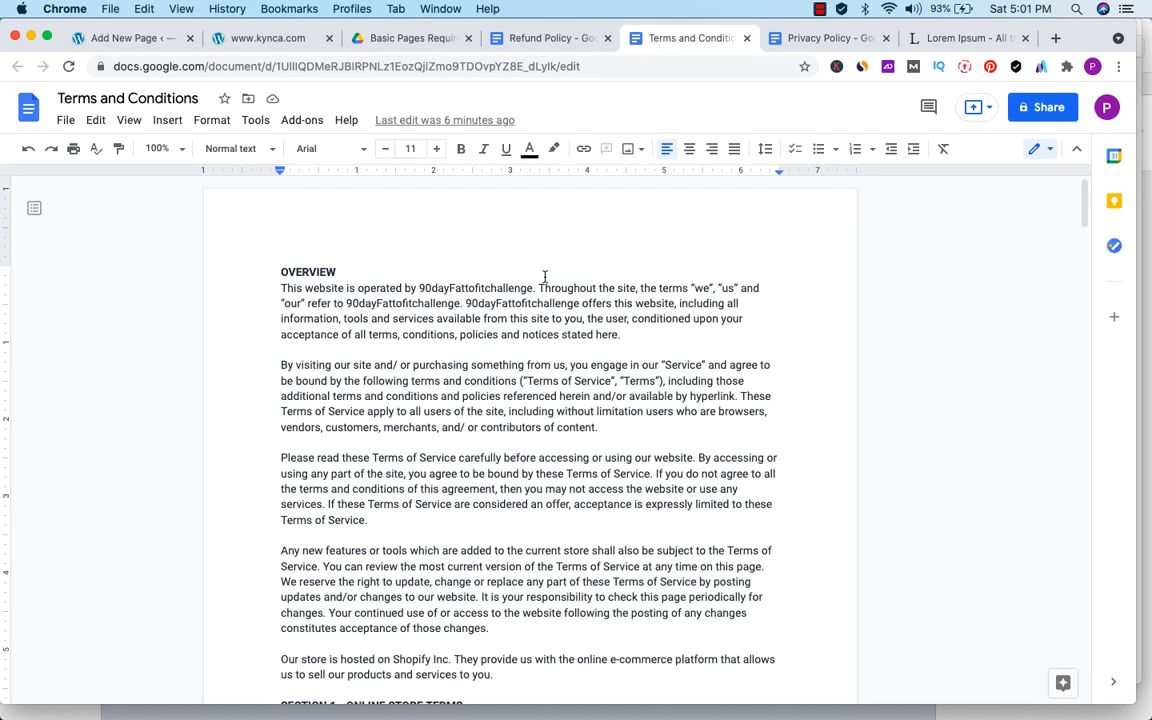
{"action": "key", "text": "super+a"}
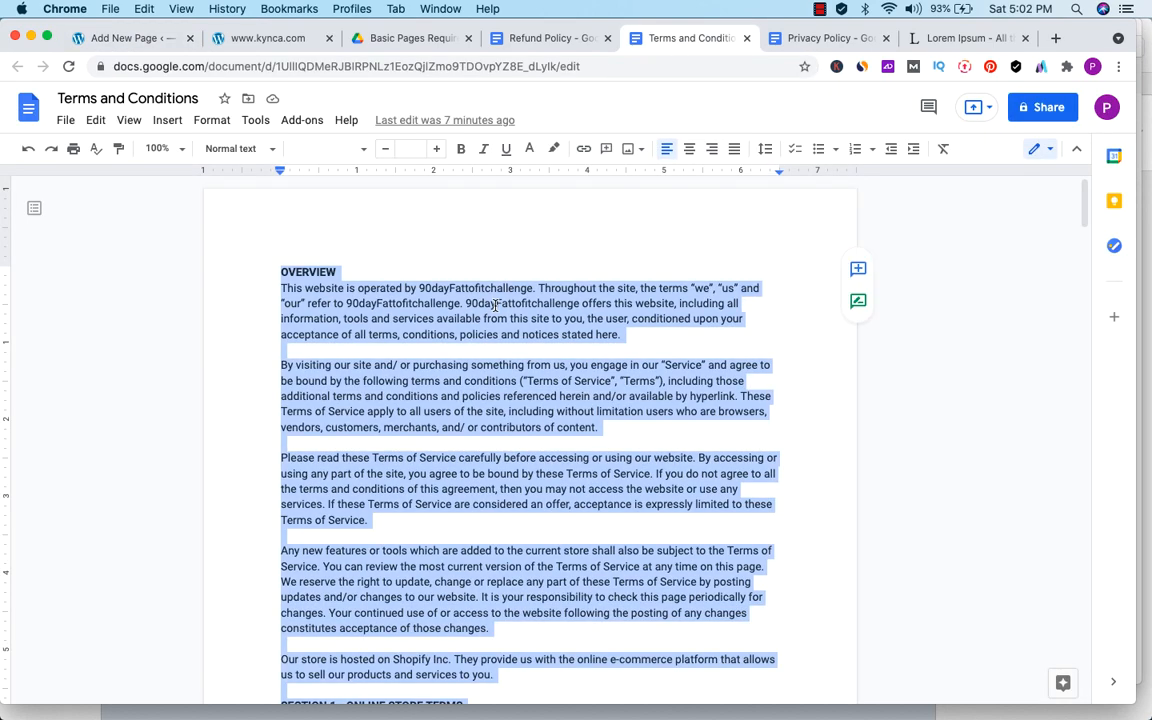
{"action": "left_click", "coordinate": [127, 38]}
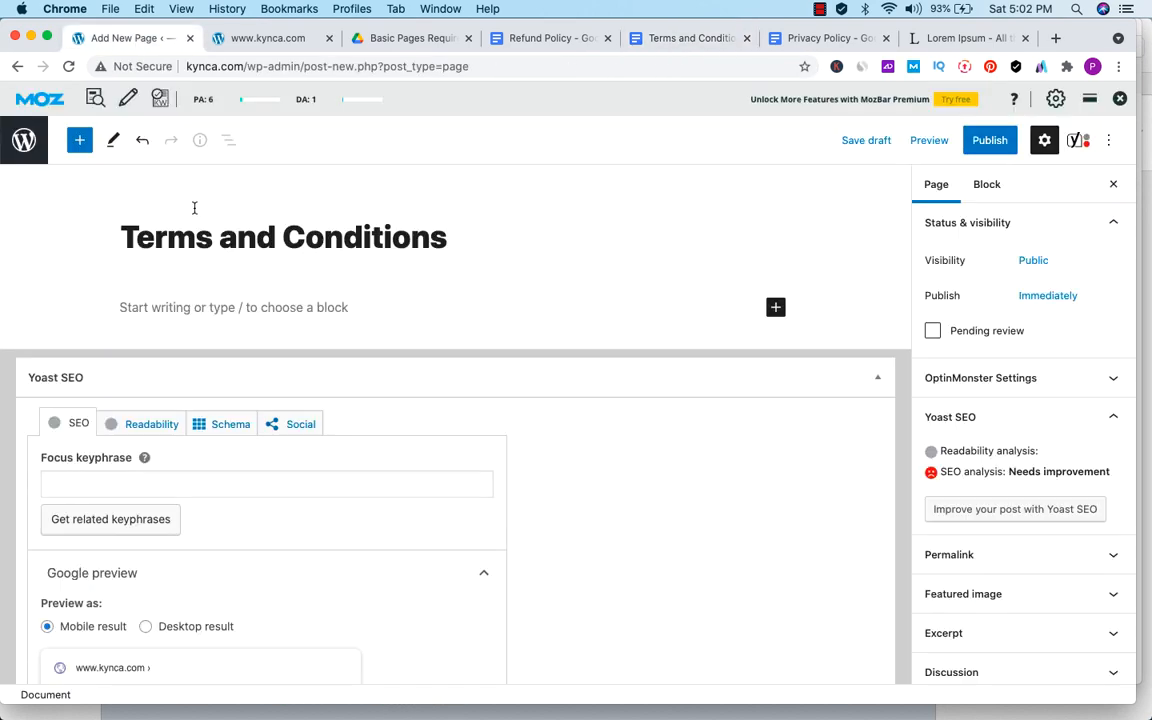
{"action": "left_click", "coordinate": [174, 308]}
{"action": "key", "text": "super+v"}
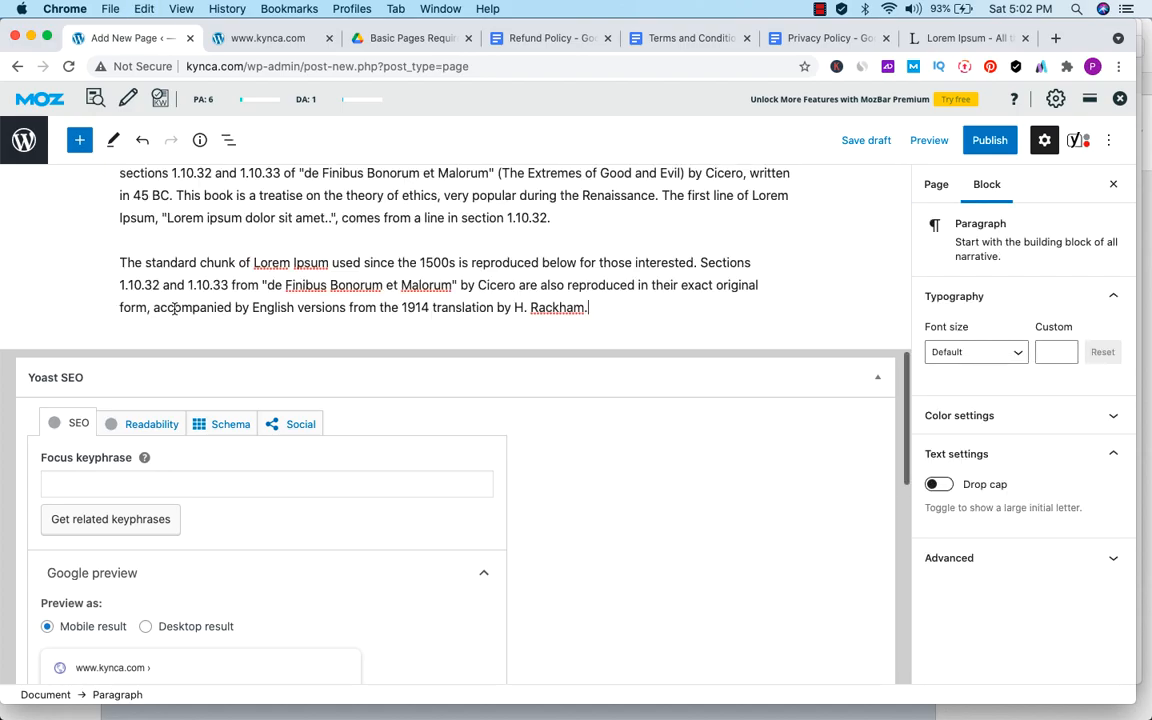
- Save the Terms and Conditions page as a draft and publish it
{"action": "scroll", "coordinate": [548, 263], "scroll_direction": "up", "scroll_amount": 15}
{"action": "scroll", "coordinate": [548, 263], "scroll_direction": "up", "scroll_amount": 20}
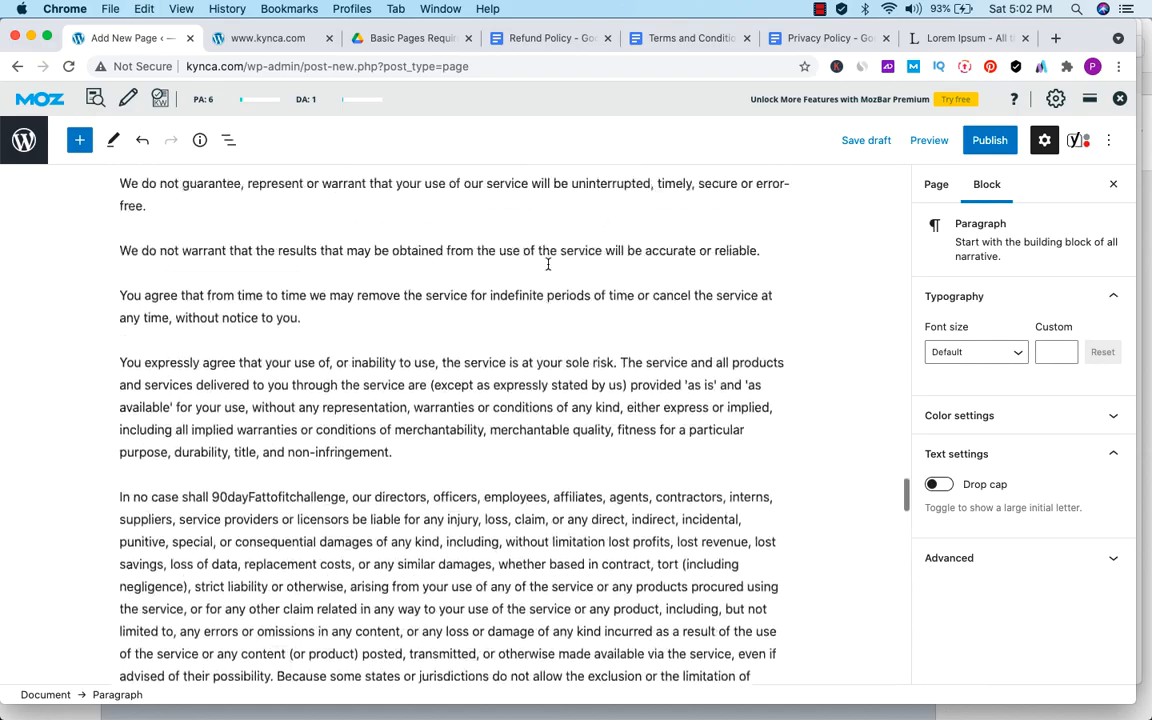
{"action": "scroll", "coordinate": [548, 265], "scroll_direction": "up", "scroll_amount": 15}
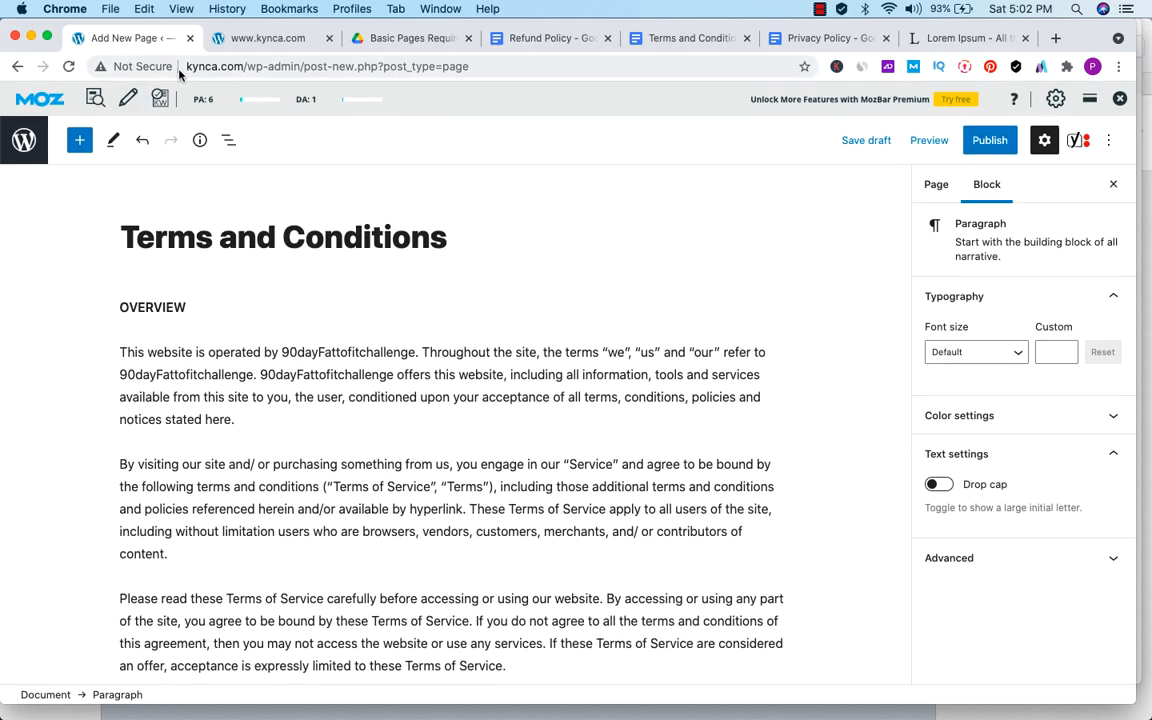
{"action": "left_click", "coordinate": [866, 140]}
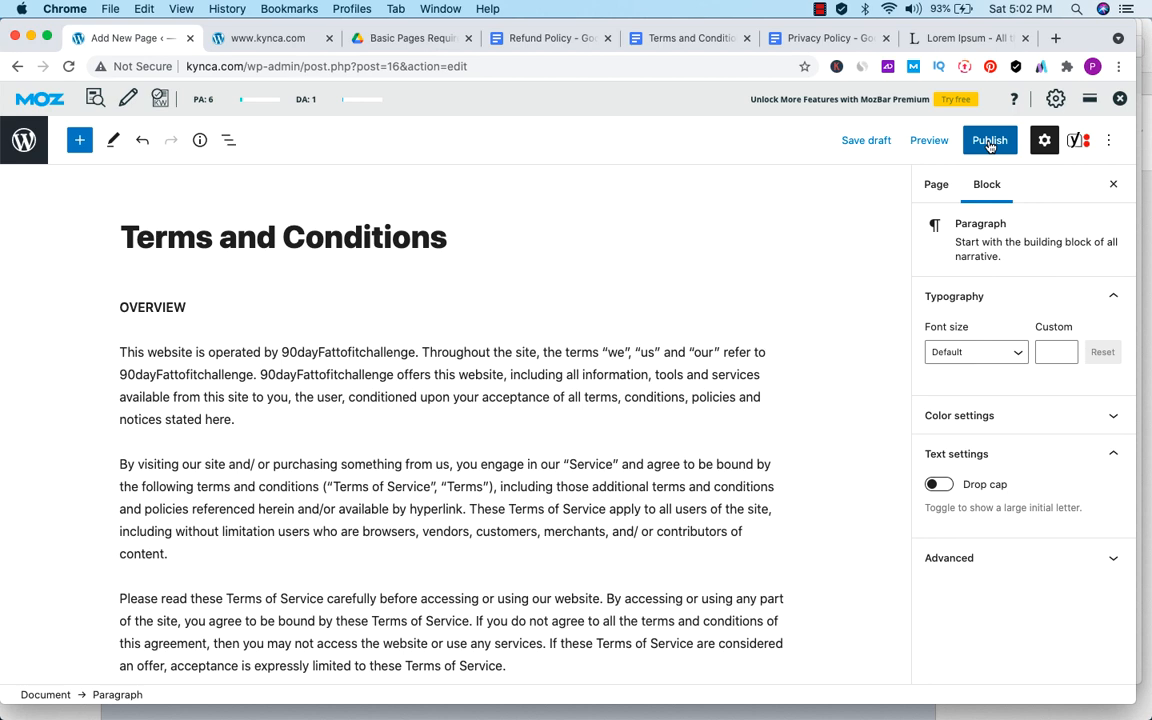
{"action": "left_click", "coordinate": [989, 140]}
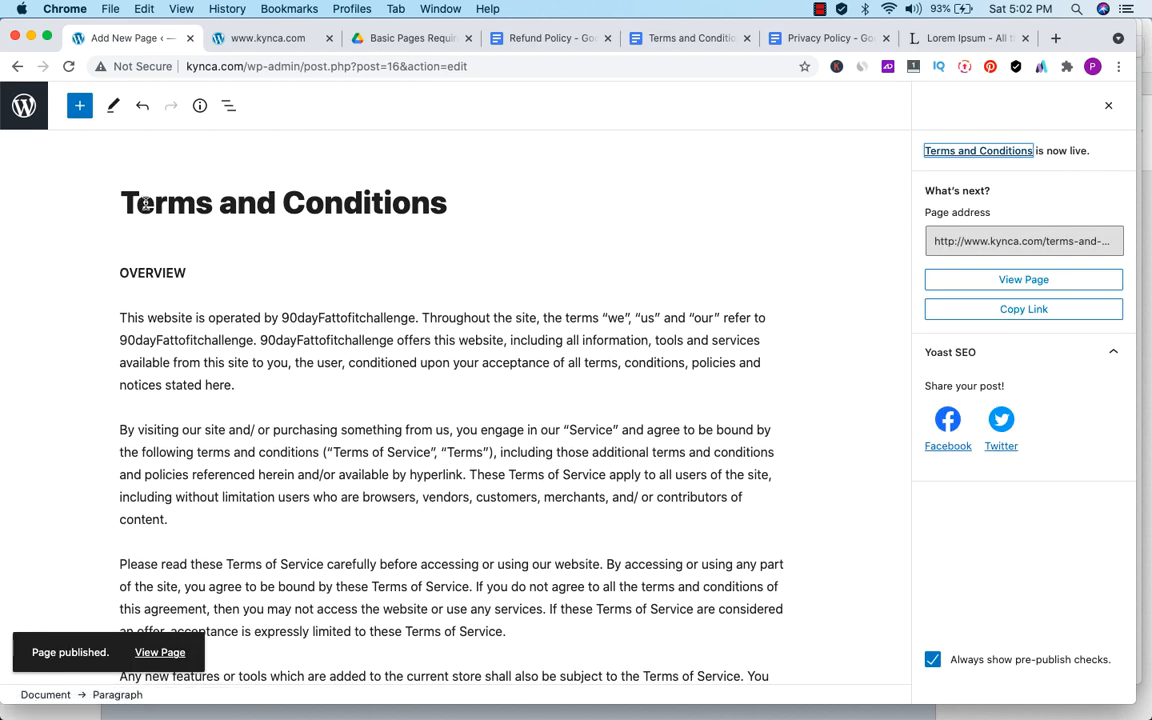
- Return to the list of pages and add a new page titled "Privacy Policy"
{"action": "left_click", "coordinate": [24, 112]}
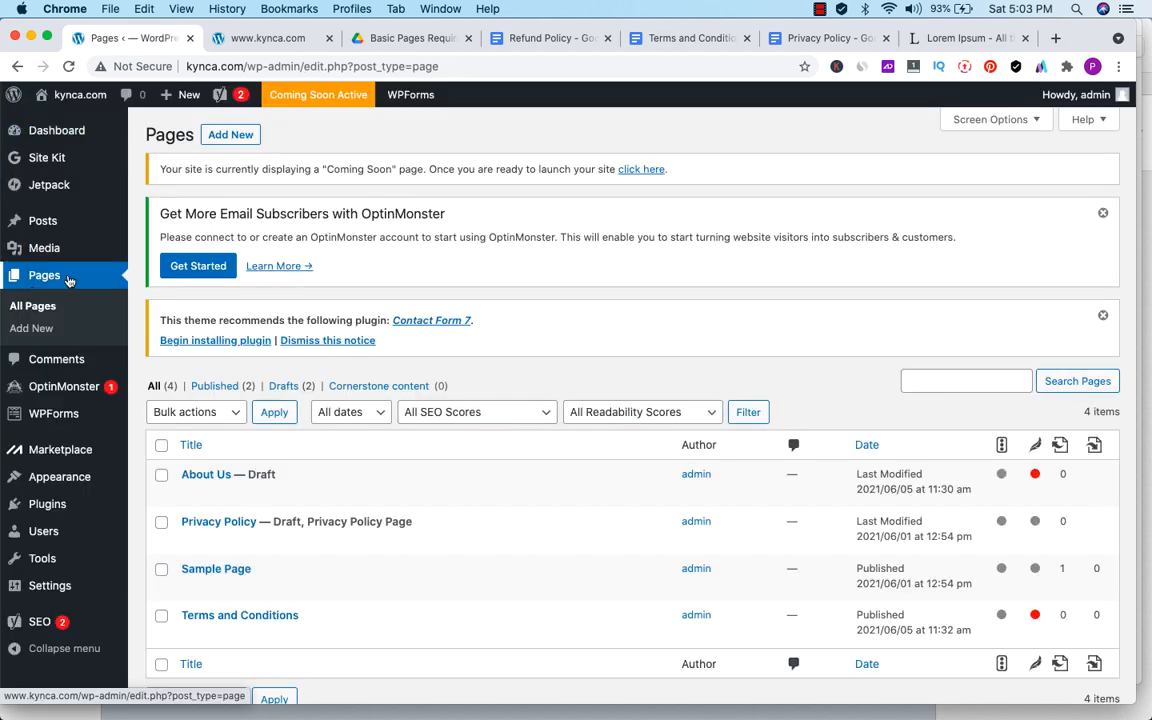
{"action": "left_click", "coordinate": [232, 135]}
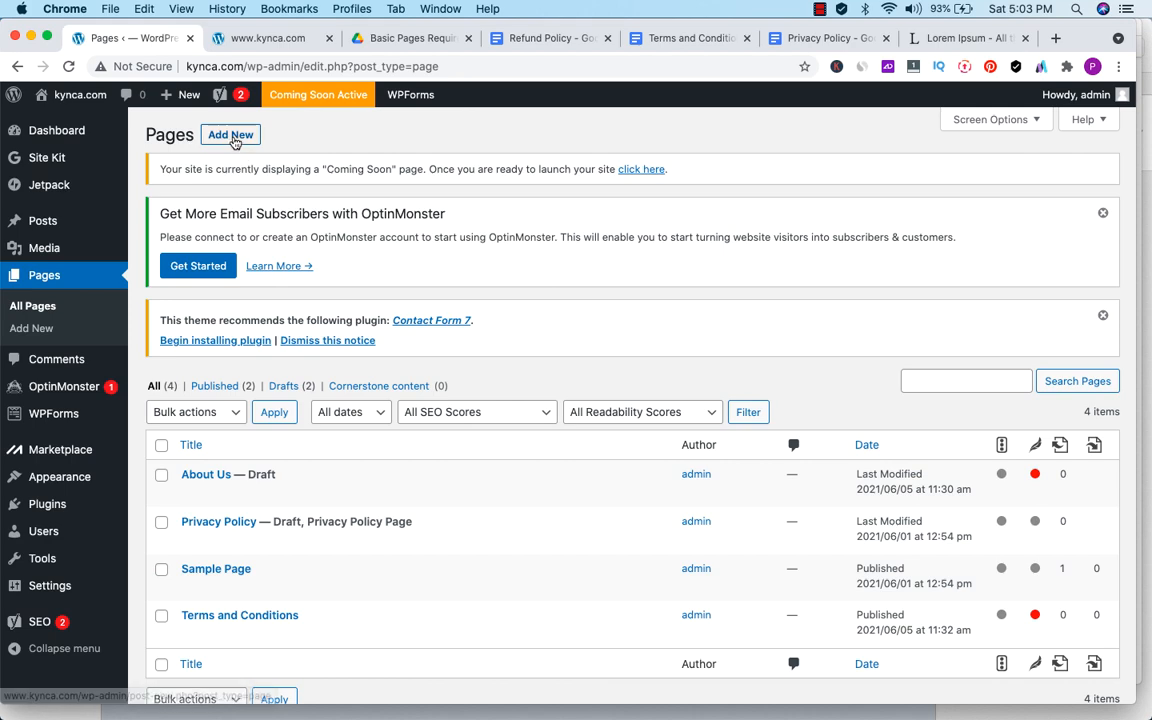
{"action": "type", "text": "Privacy"}
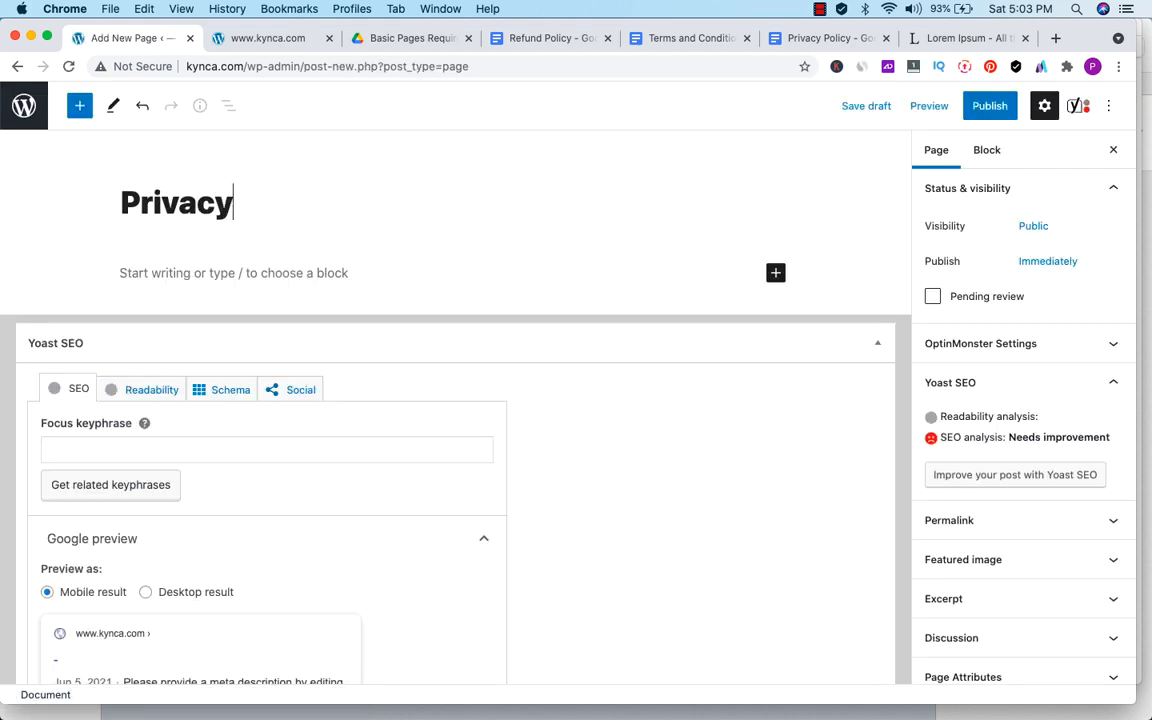
{"action": "type", "text": " Policy"}
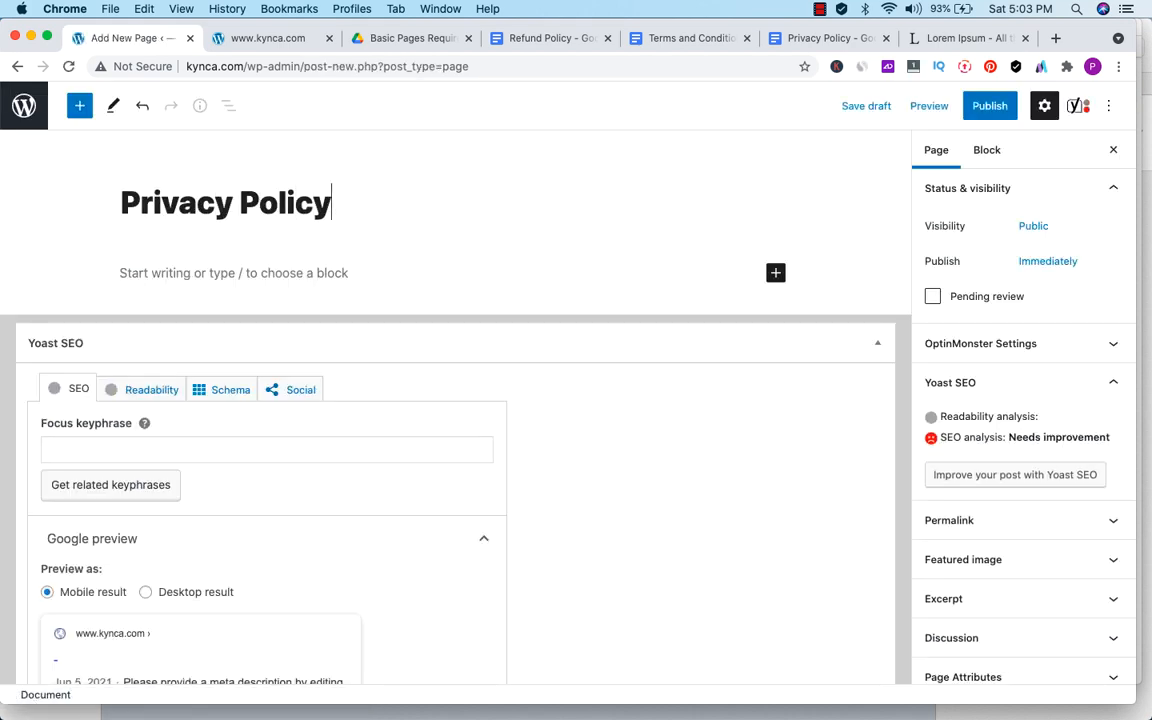
- Copy the entire text of the Privacy Policy Google Doc into the body of the new Privacy Policy page
{"action": "left_click", "coordinate": [812, 38]}
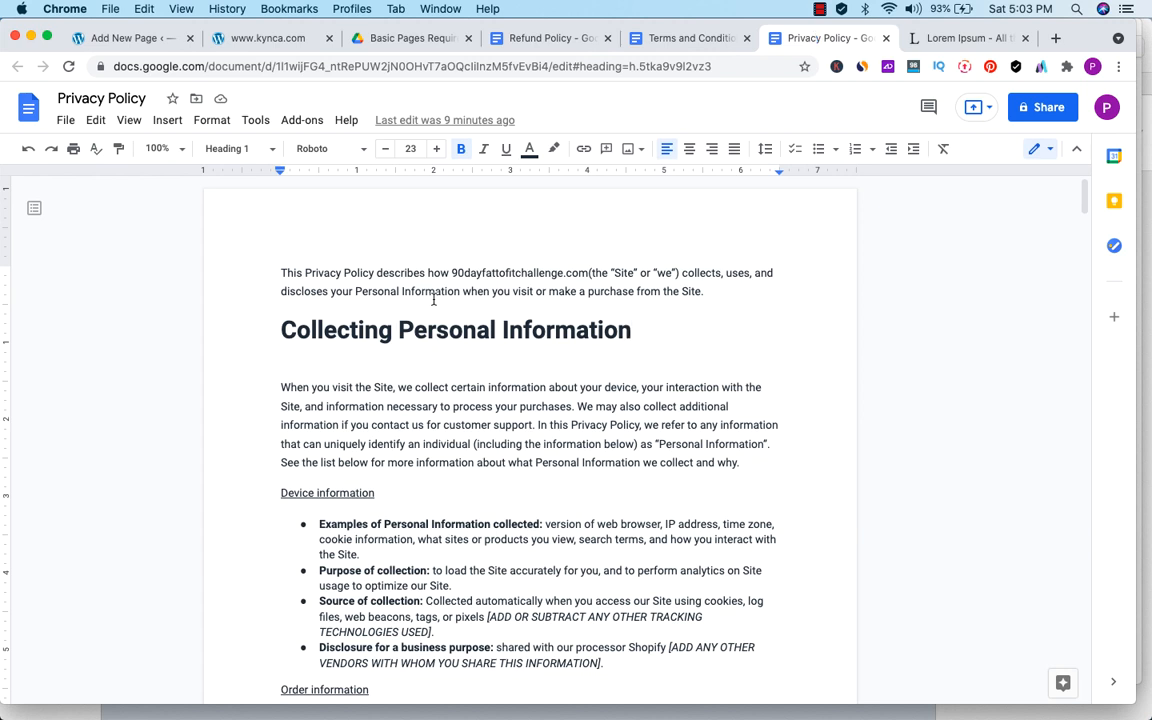
{"action": "key", "text": "super+a"}
{"action": "key", "text": "super+c"}
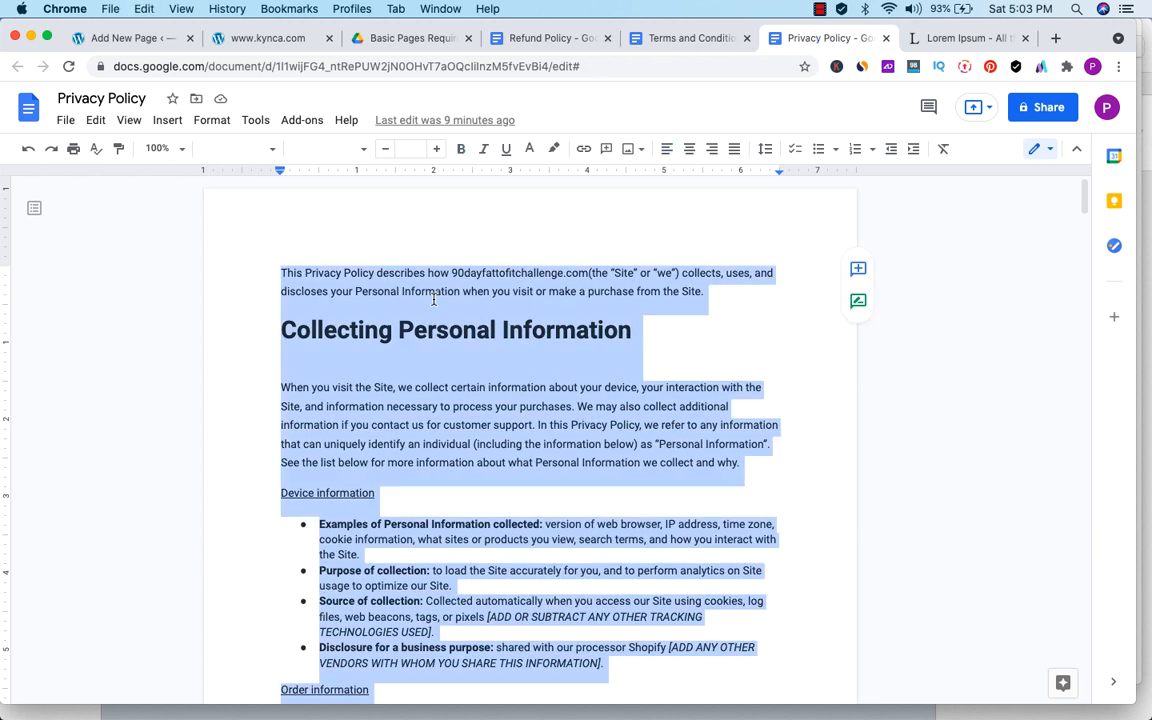
{"action": "left_click", "coordinate": [122, 42]}
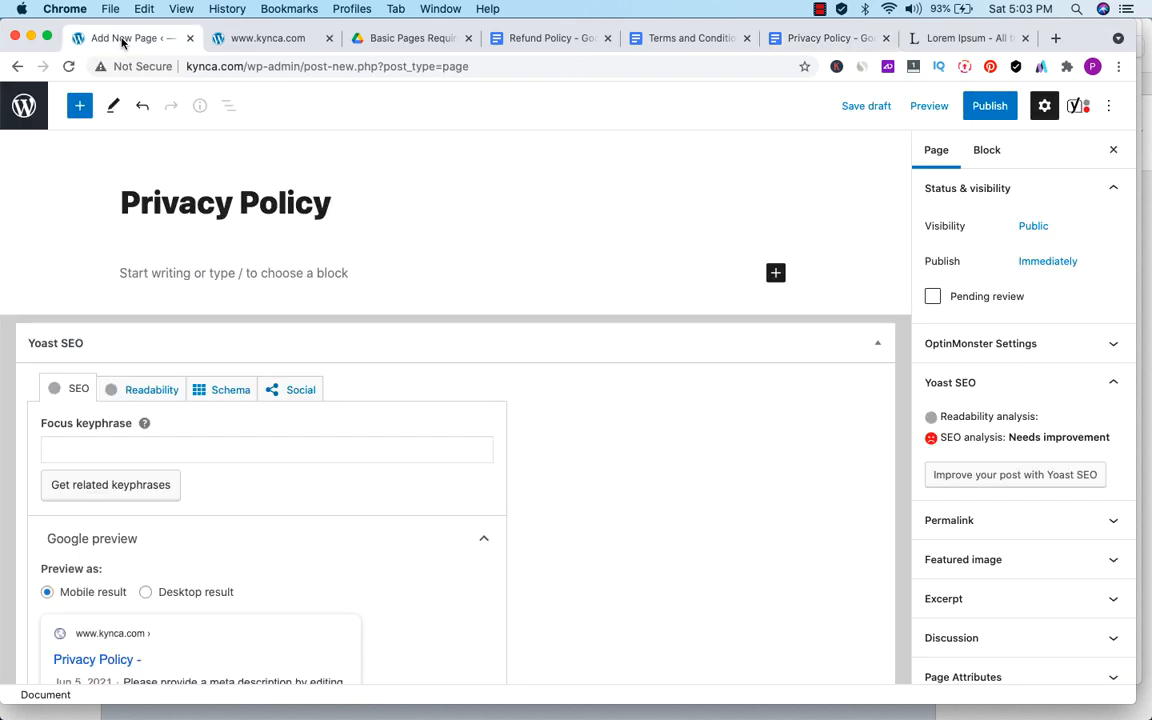
{"action": "left_click", "coordinate": [188, 272]}
{"action": "key", "text": "super+v"}
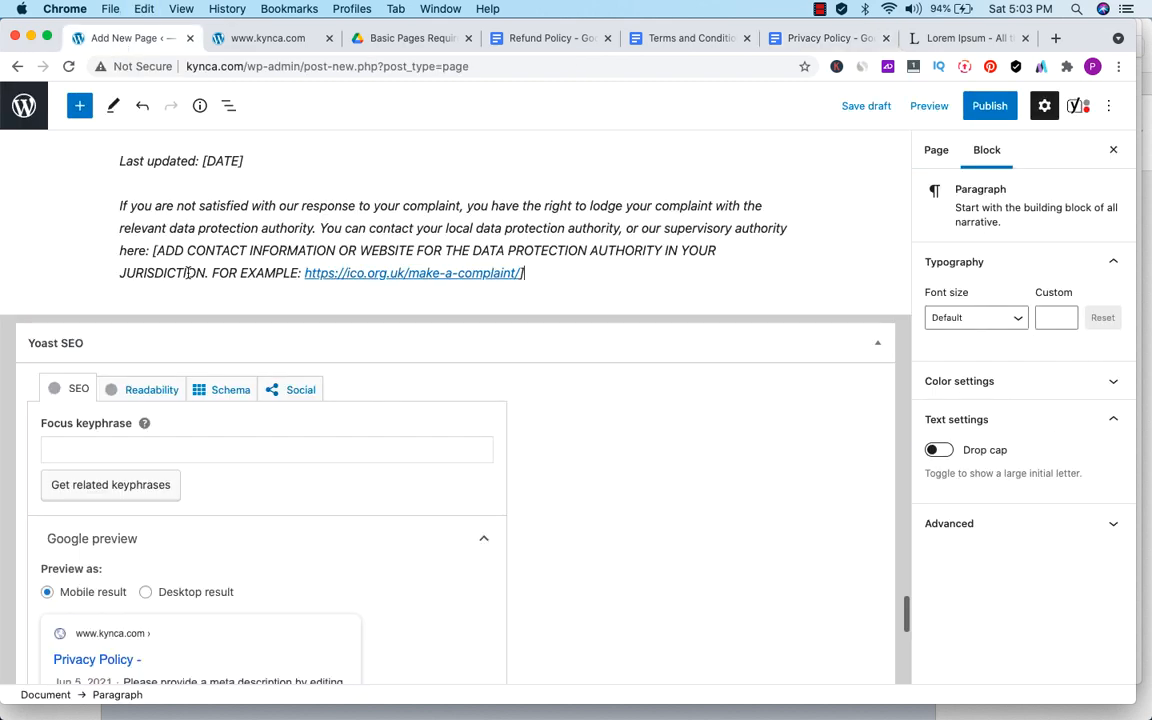
- Save the Privacy Policy page as a draft and try to publish it
{"action": "scroll", "coordinate": [481, 245], "scroll_direction": "up", "scroll_amount": 15}
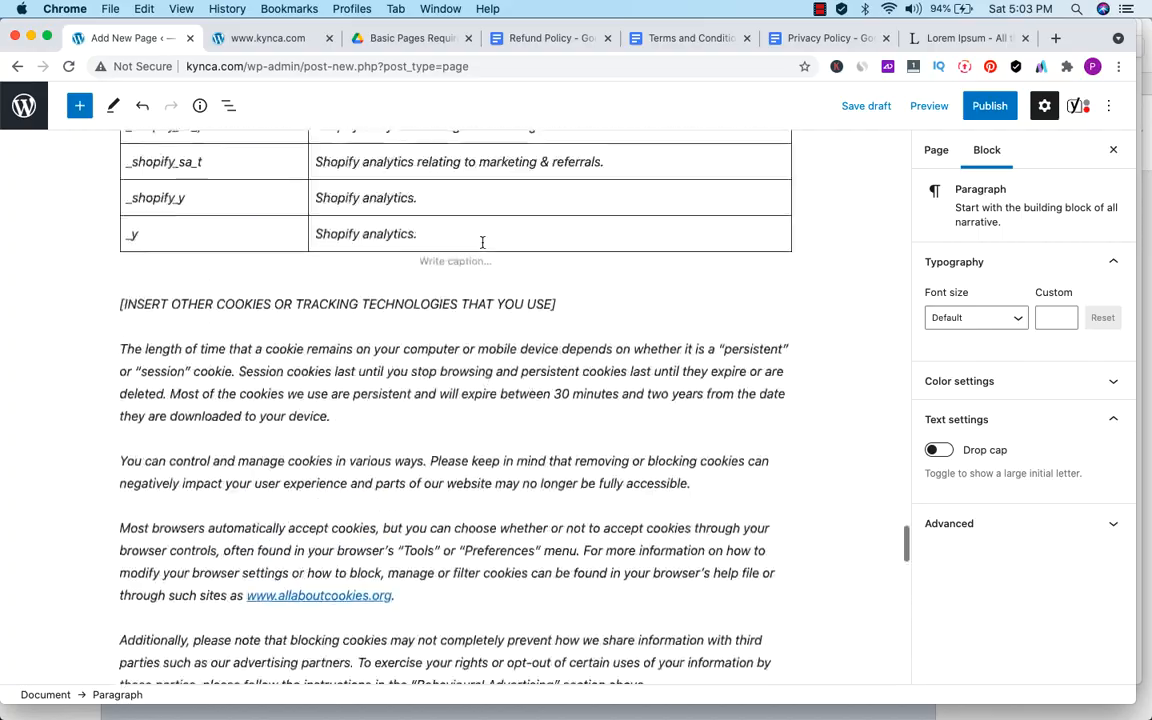
{"action": "scroll", "coordinate": [481, 243], "scroll_direction": "up", "scroll_amount": 20}
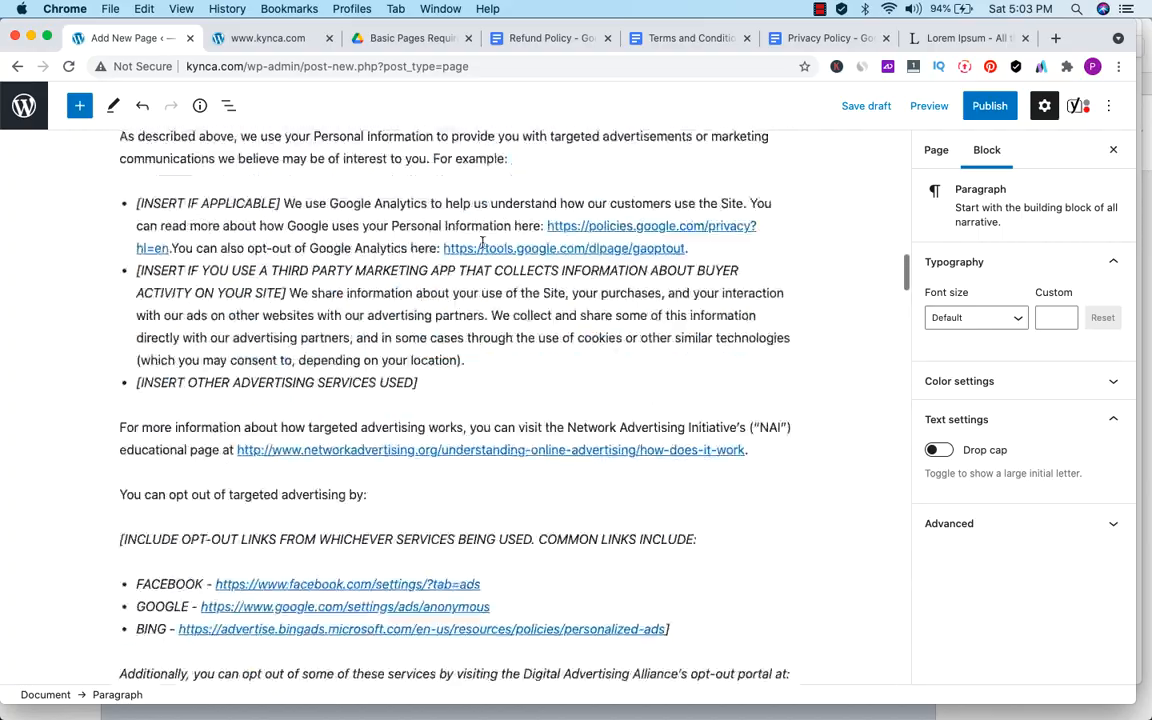
{"action": "scroll", "coordinate": [481, 243], "scroll_direction": "up", "scroll_amount": 5}
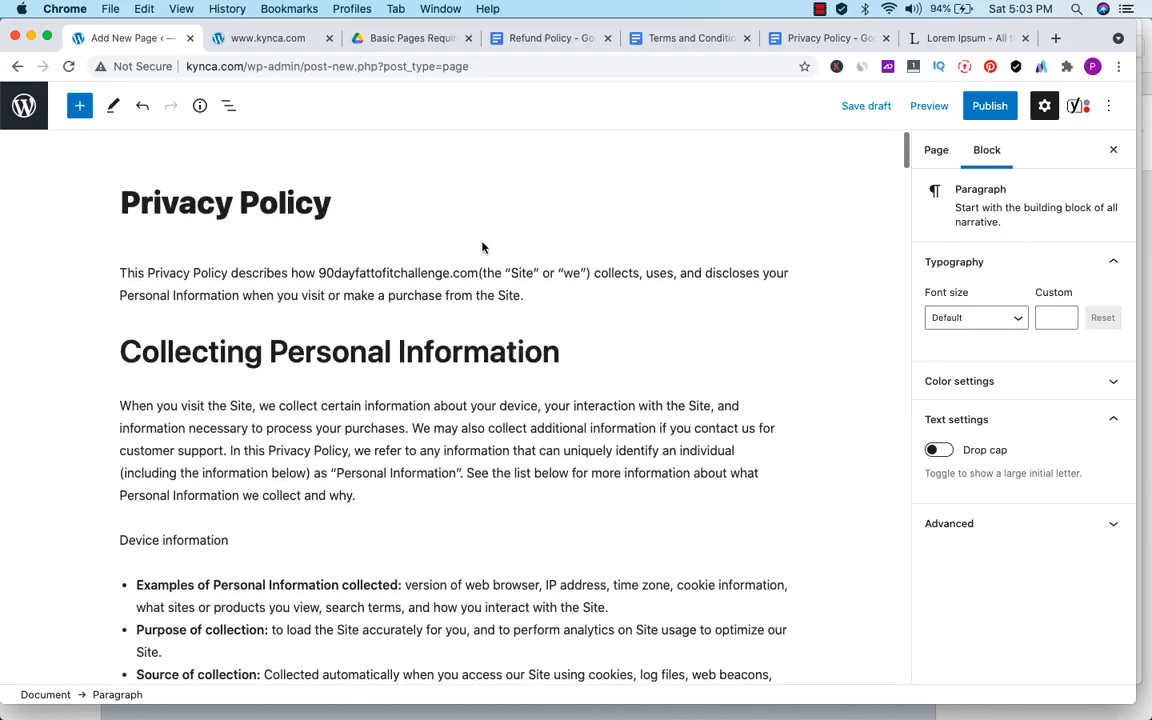
{"action": "left_click", "coordinate": [872, 105]}
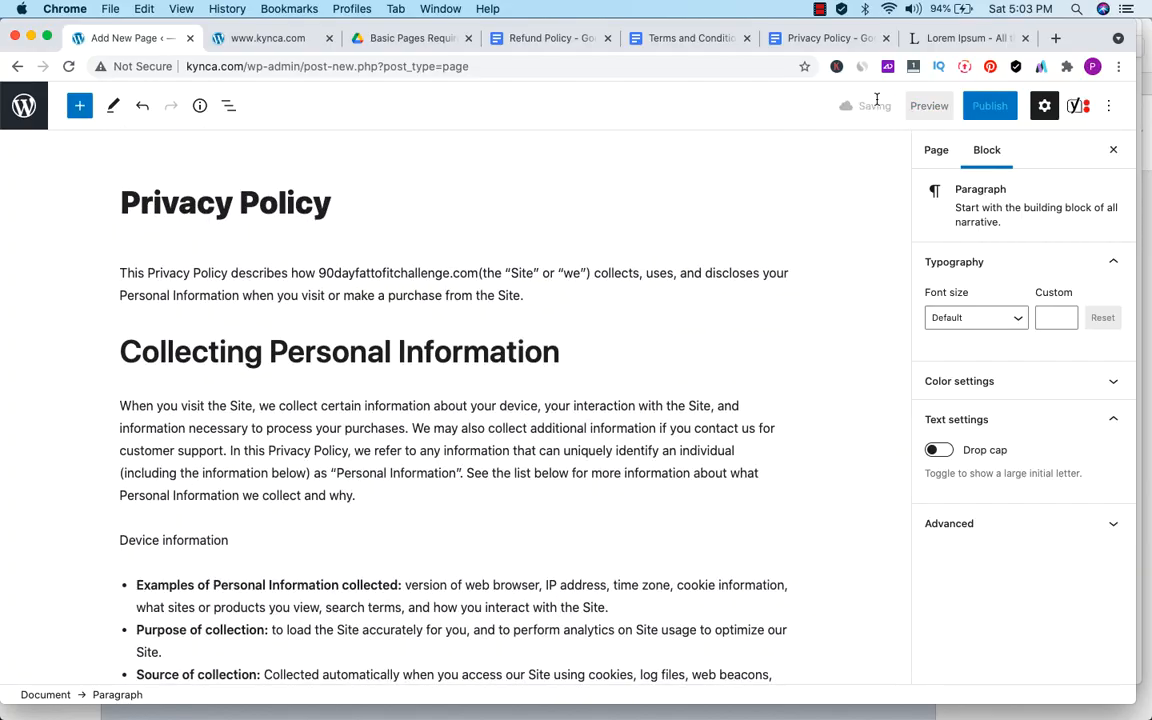
{"action": "left_click", "coordinate": [990, 108]}
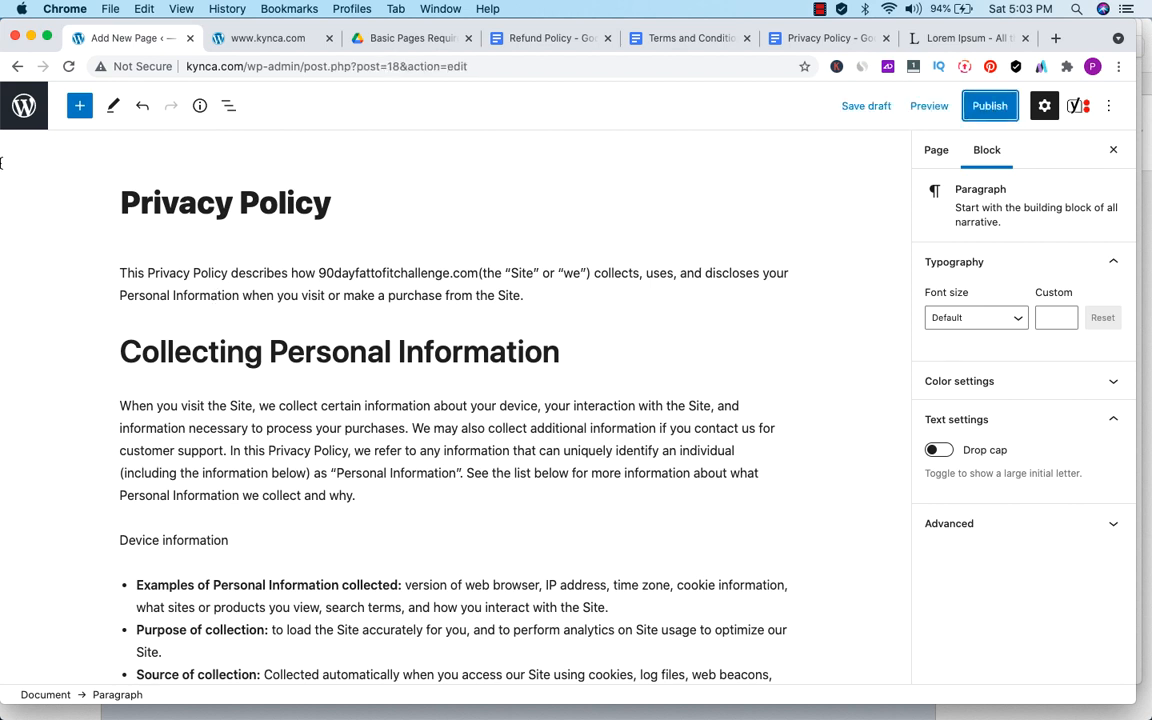
- Return to the list of pages and add a new page titled "Refund Policy"
{"action": "left_click", "coordinate": [25, 106]}
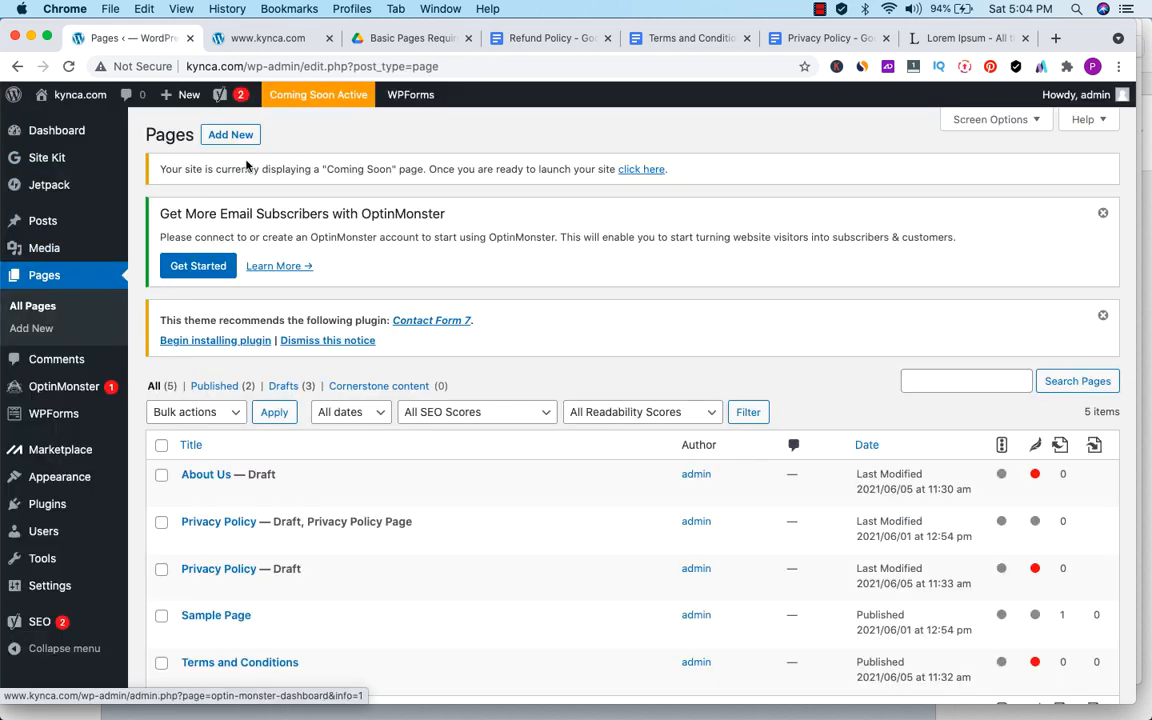
{"action": "left_click", "coordinate": [236, 139]}
{"action": "type", "text": "R"}
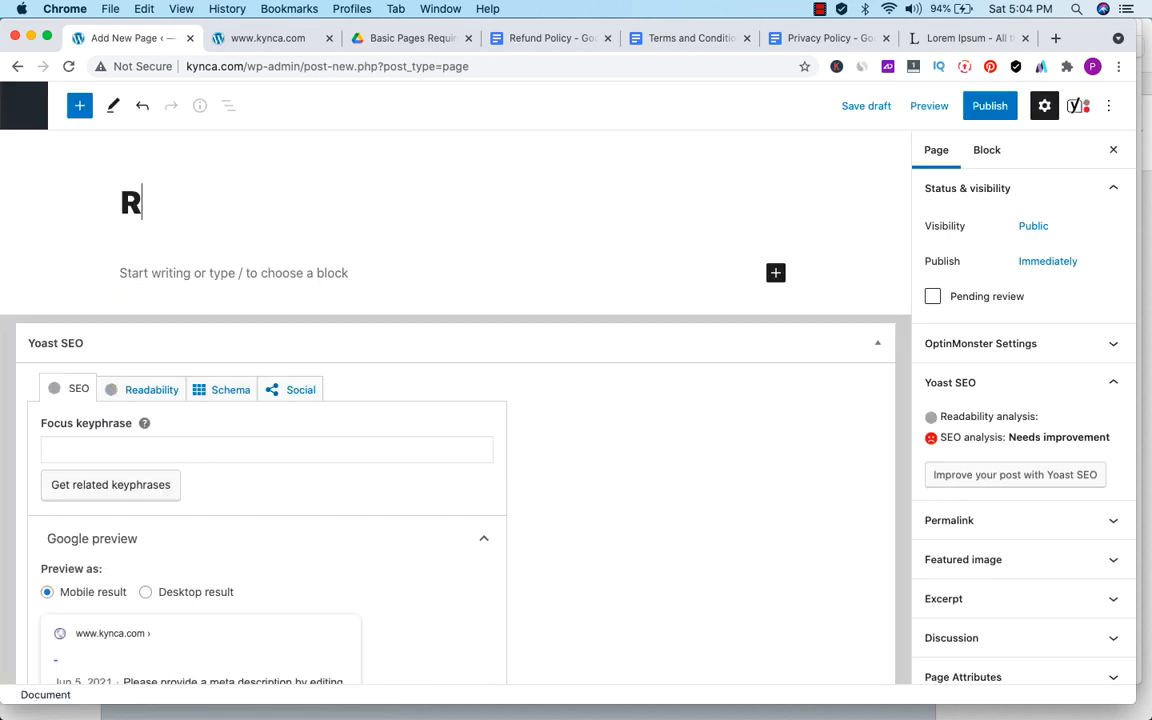
{"action": "type", "text": "efund Policy"}
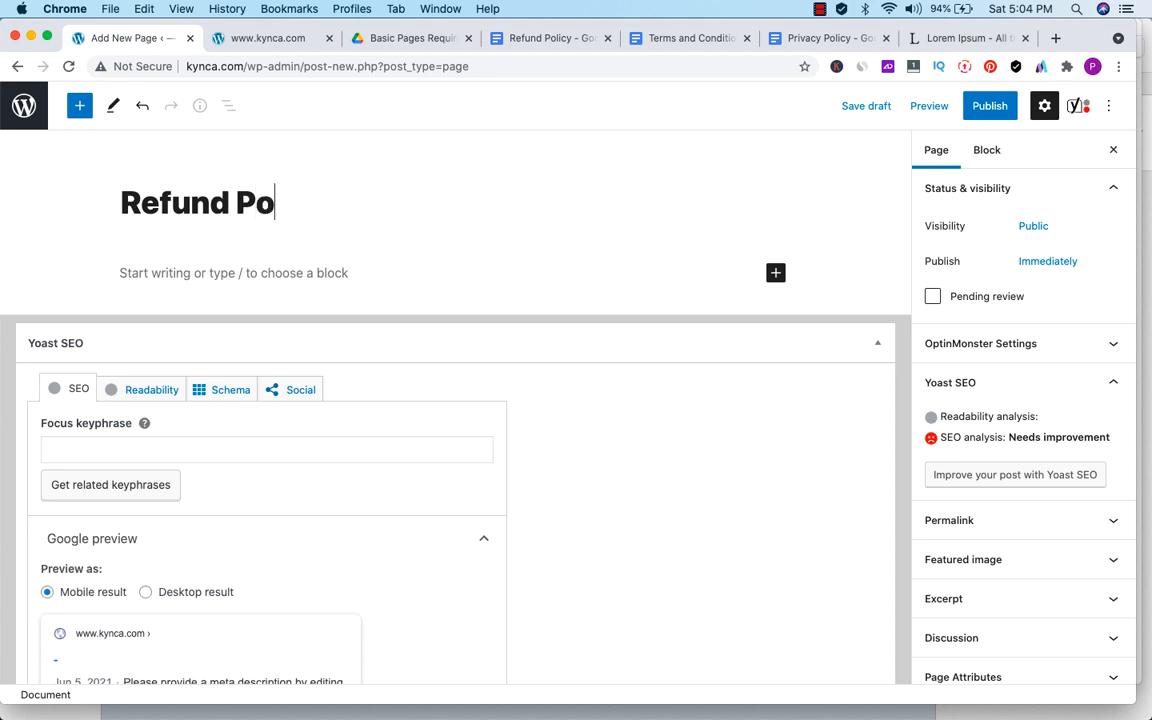
- Copy the entire text of the Refund Policy Google Doc into the body of the new Refund Policy page
{"action": "left_click", "coordinate": [549, 39]}
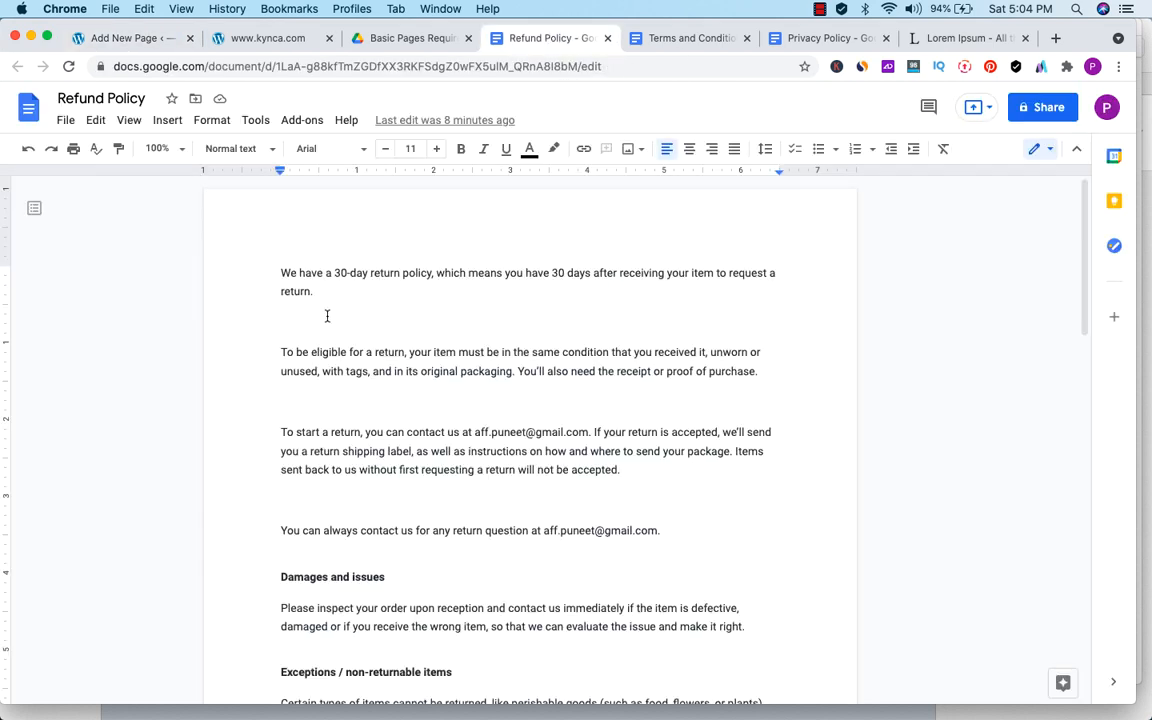
{"action": "key", "text": "super+a"}
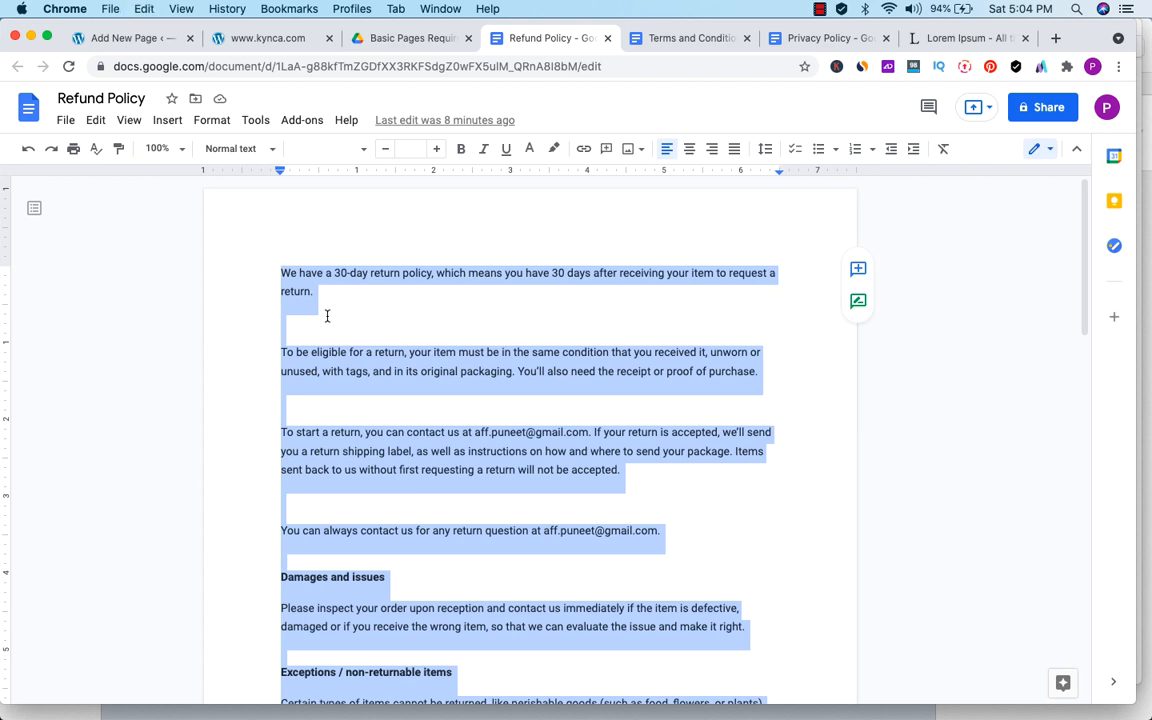
{"action": "left_click", "coordinate": [115, 39]}
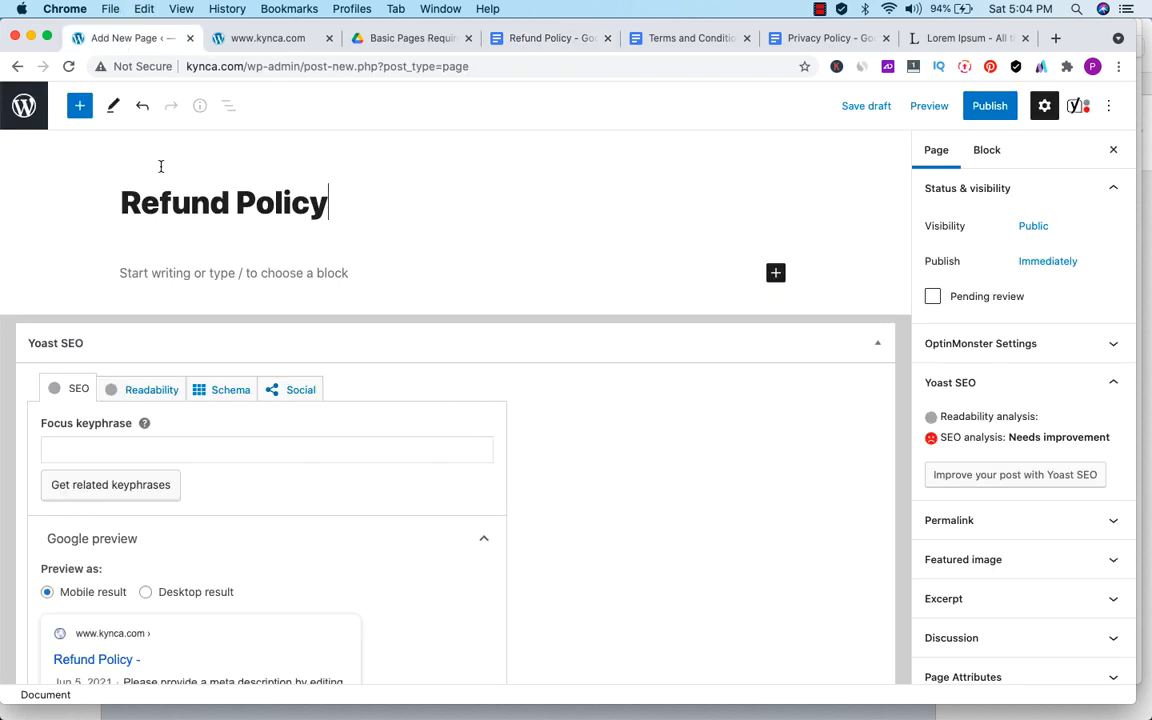
{"action": "left_click", "coordinate": [169, 276]}
{"action": "key", "text": "super+v"}
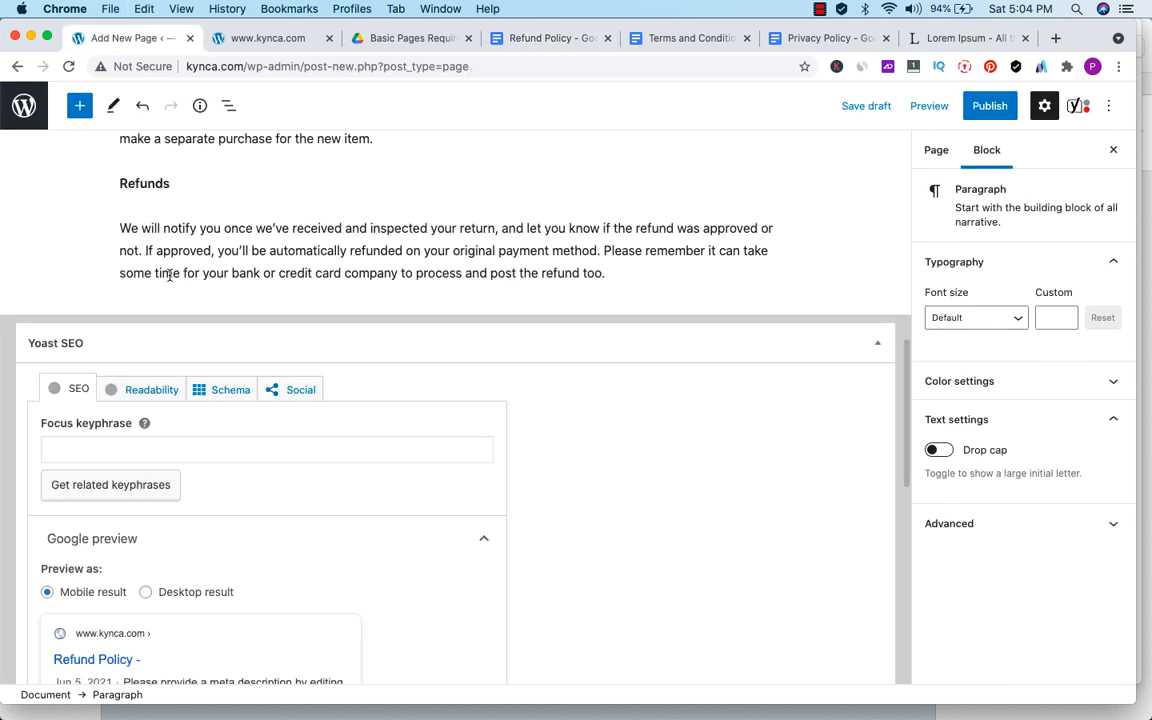
- Save the Refund Policy page as a draft and publish it with public visibility
{"action": "scroll", "coordinate": [352, 224], "scroll_direction": "up", "scroll_amount": 15}
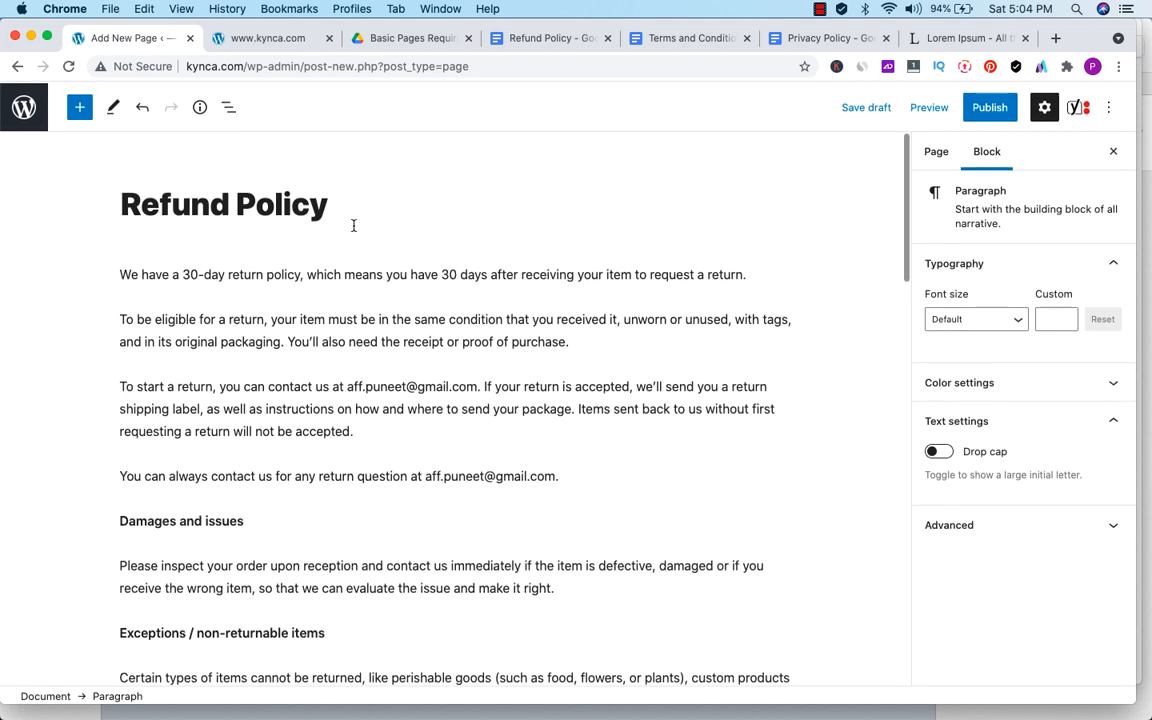
{"action": "left_click", "coordinate": [865, 106]}
{"action": "left_click", "coordinate": [988, 106]}
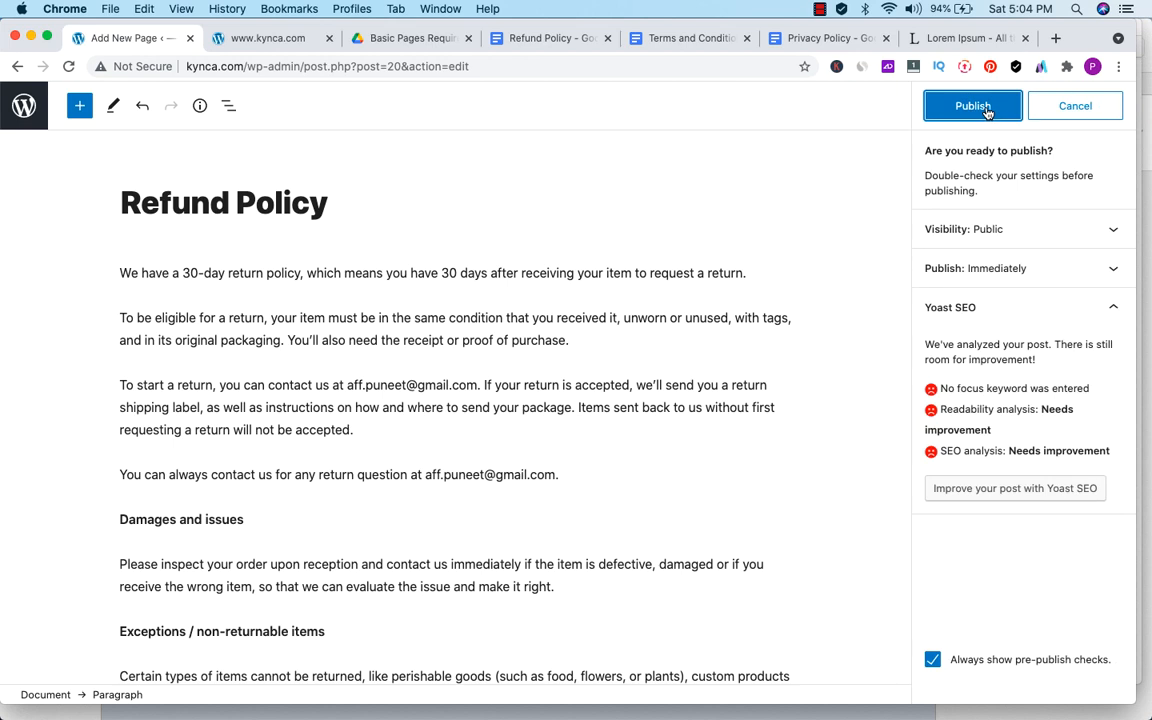
{"action": "left_click", "coordinate": [987, 110]}
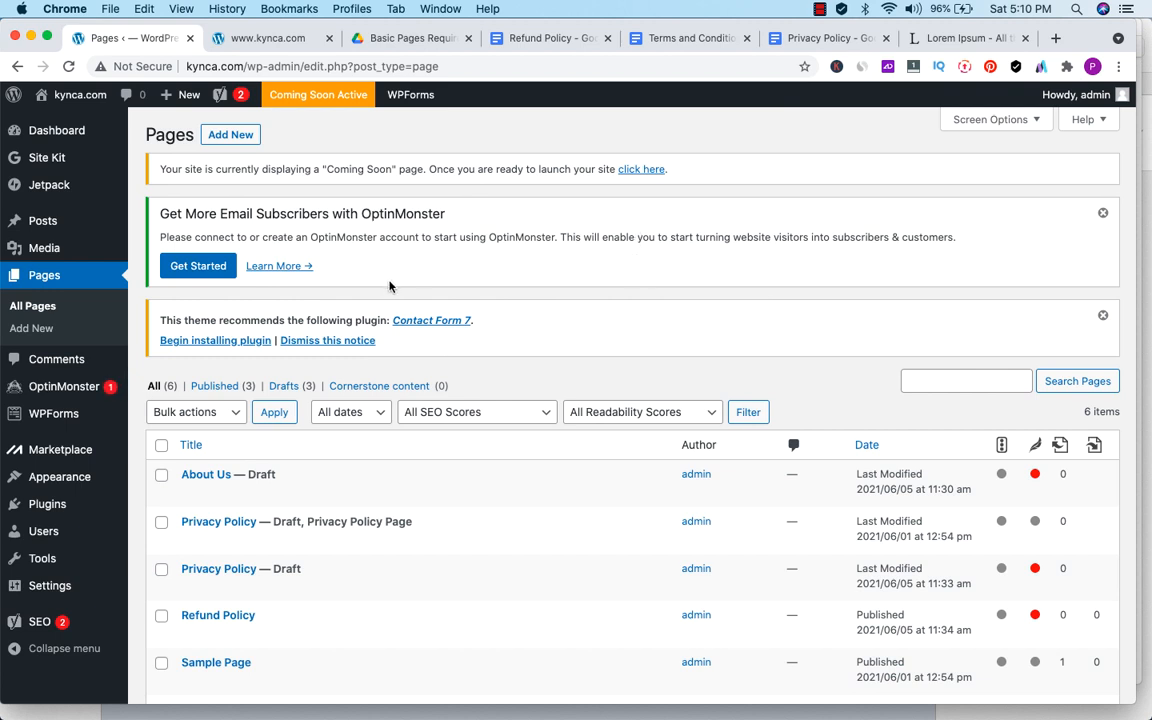
- Add a new blog post titled "How To Become A Successful Blogger"
{"action": "left_click", "coordinate": [38, 221]}
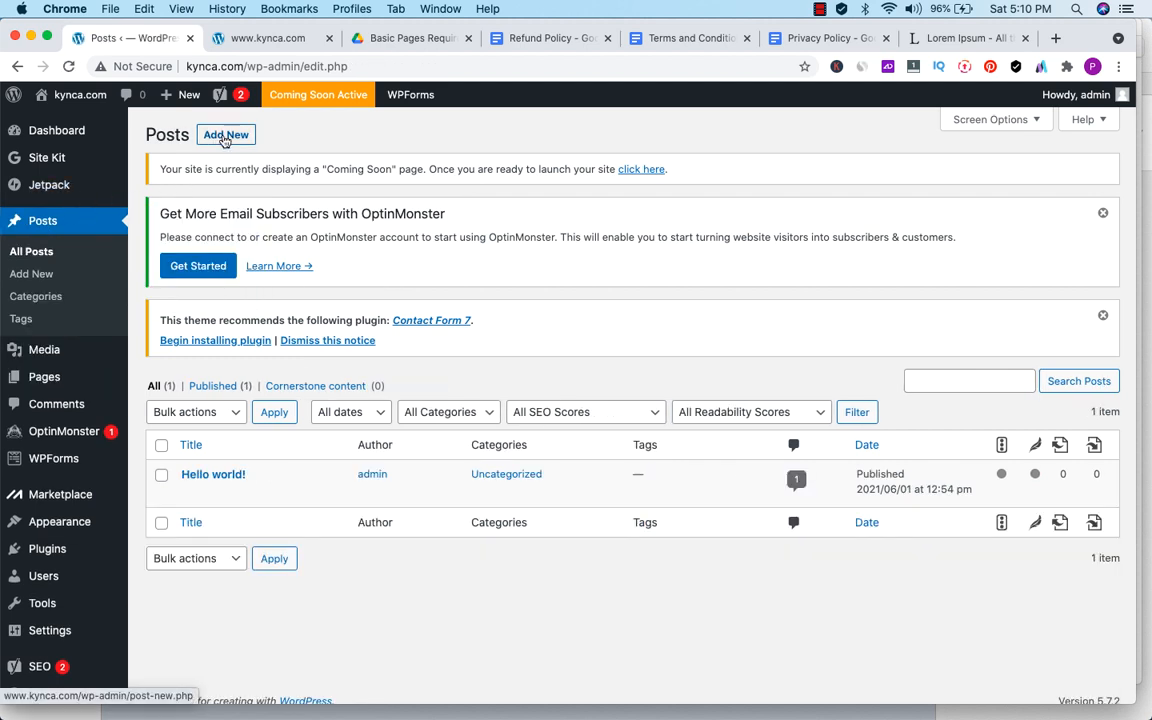
{"action": "left_click", "coordinate": [225, 135]}
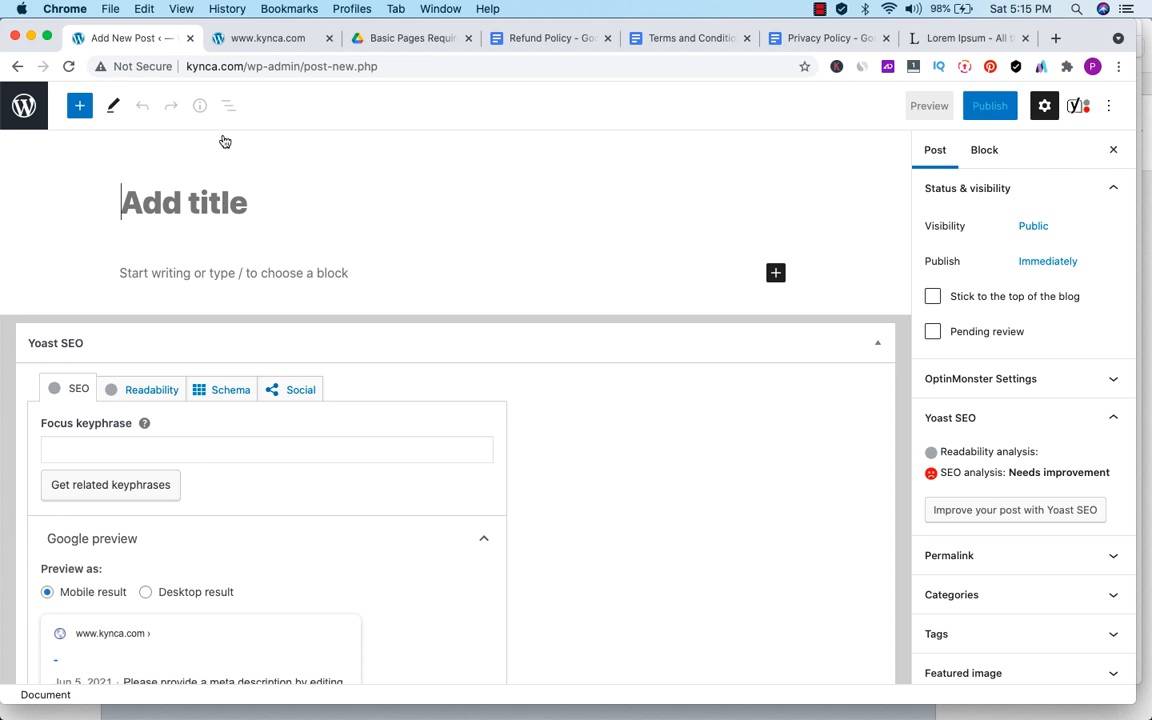
{"action": "type", "text": "How "}
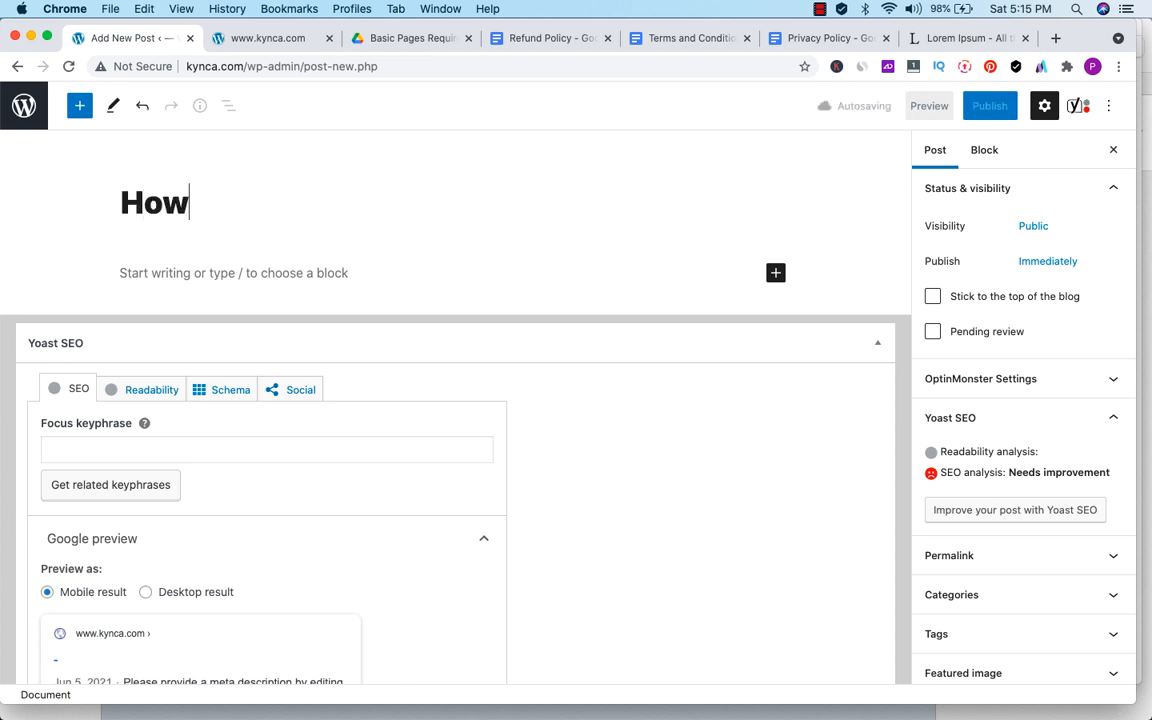
{"action": "type", "text": "To Become"}
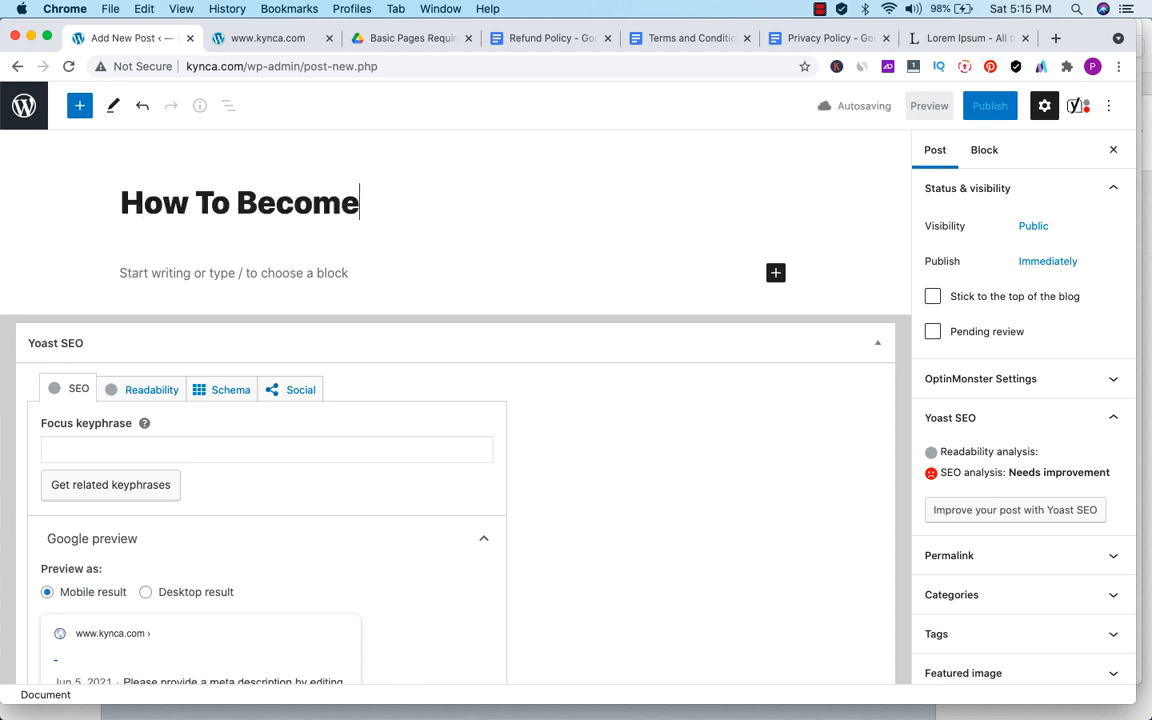
{"action": "type", "text": " A Scuss"}
{"action": "key", "text": "BackSpace"}
{"action": "key", "text": "BackSpace"}
{"action": "key", "text": "BackSpace"}
{"action": "key", "text": "BackSpace"}
{"action": "type", "text": "uccessful "}
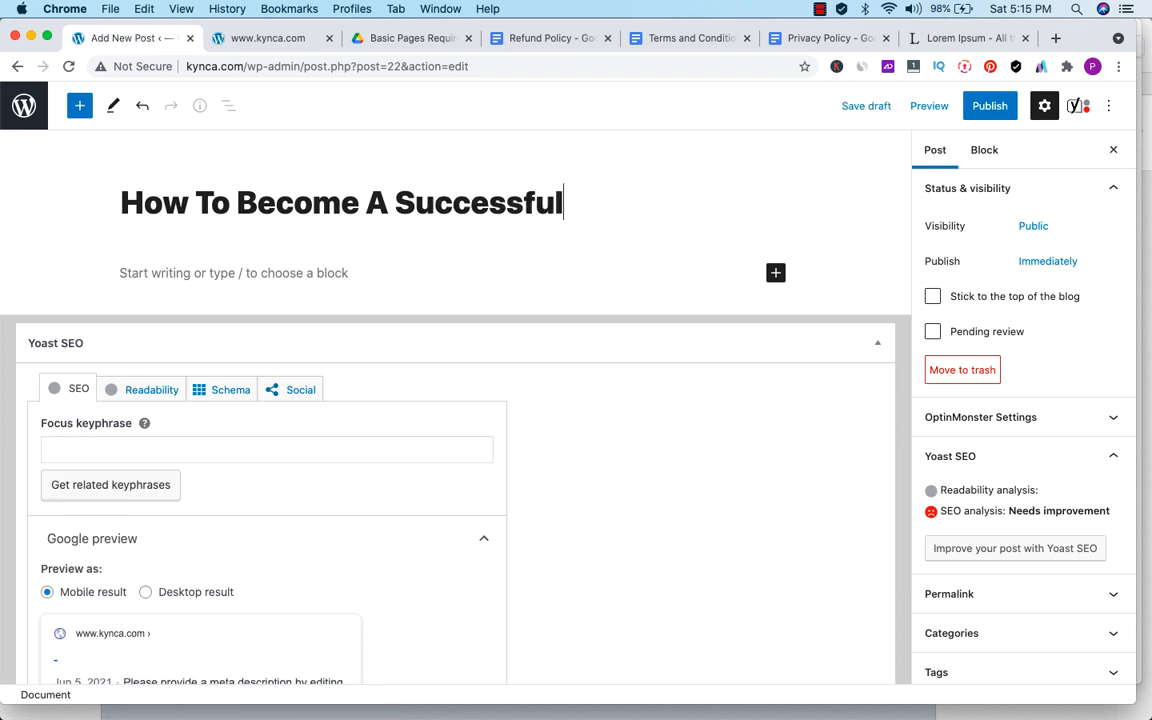
{"action": "type", "text": "Blogger"}
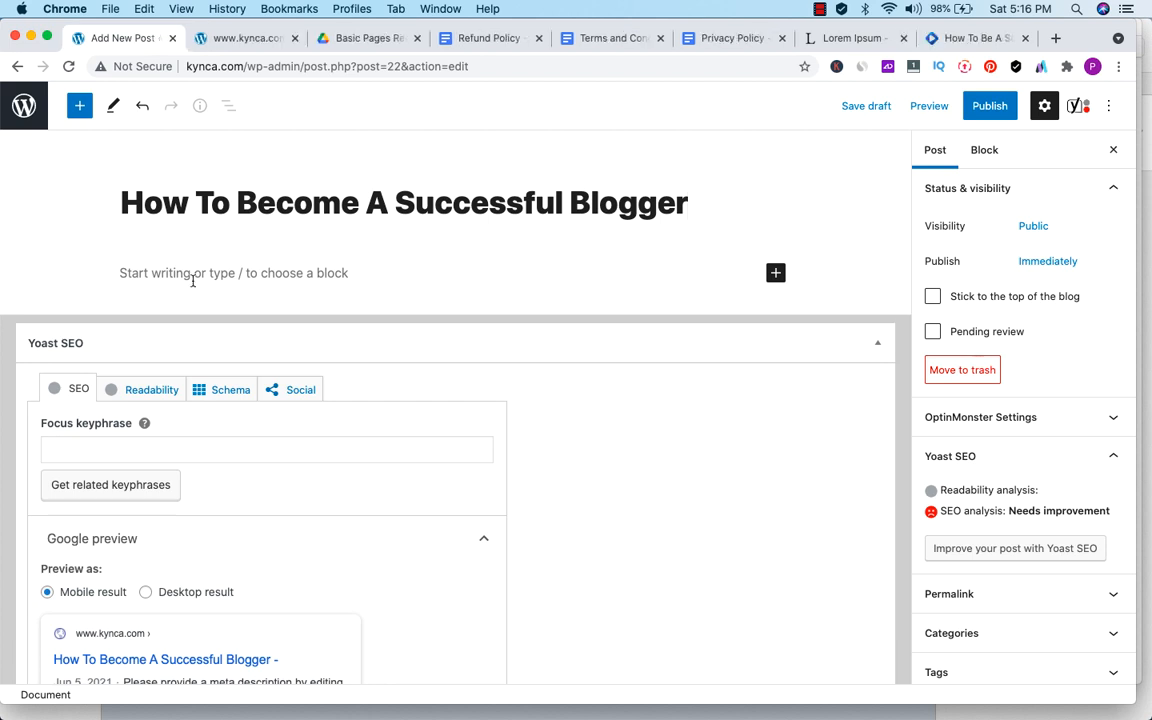
- Paste the copied article on being a successful blogger into the body of the post
{"action": "left_click", "coordinate": [171, 268]}
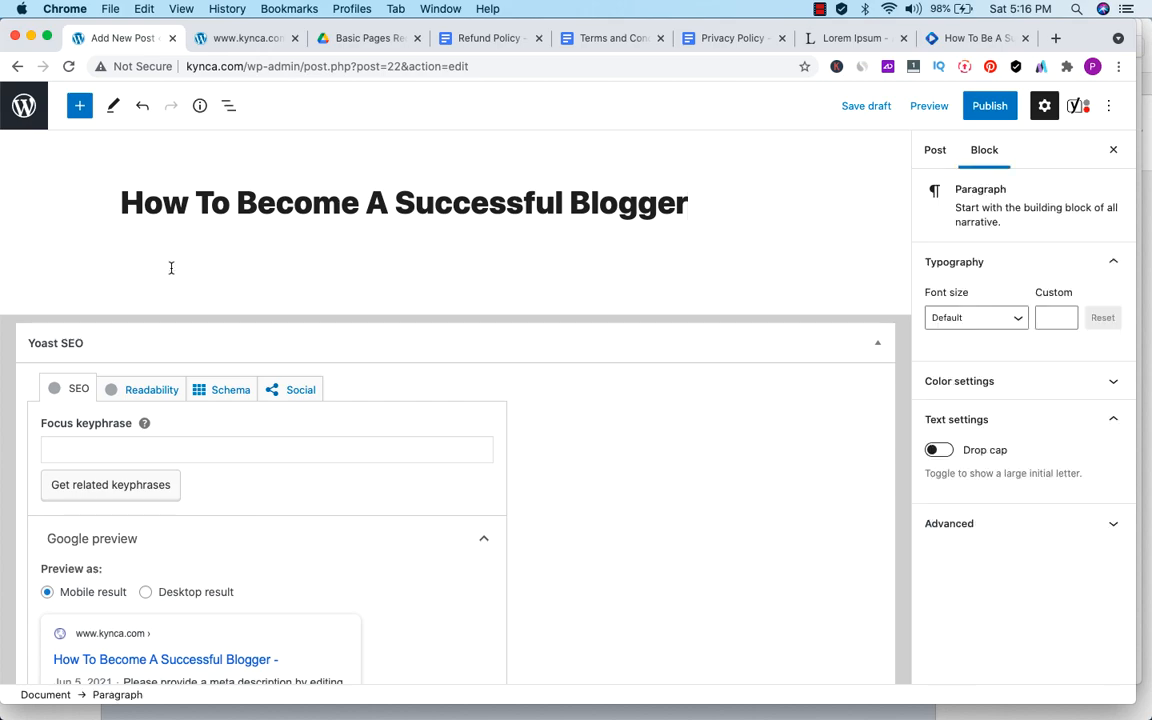
{"action": "key", "text": "super+v"}
{"action": "scroll", "coordinate": [300, 280], "scroll_direction": "up", "scroll_amount": 20}
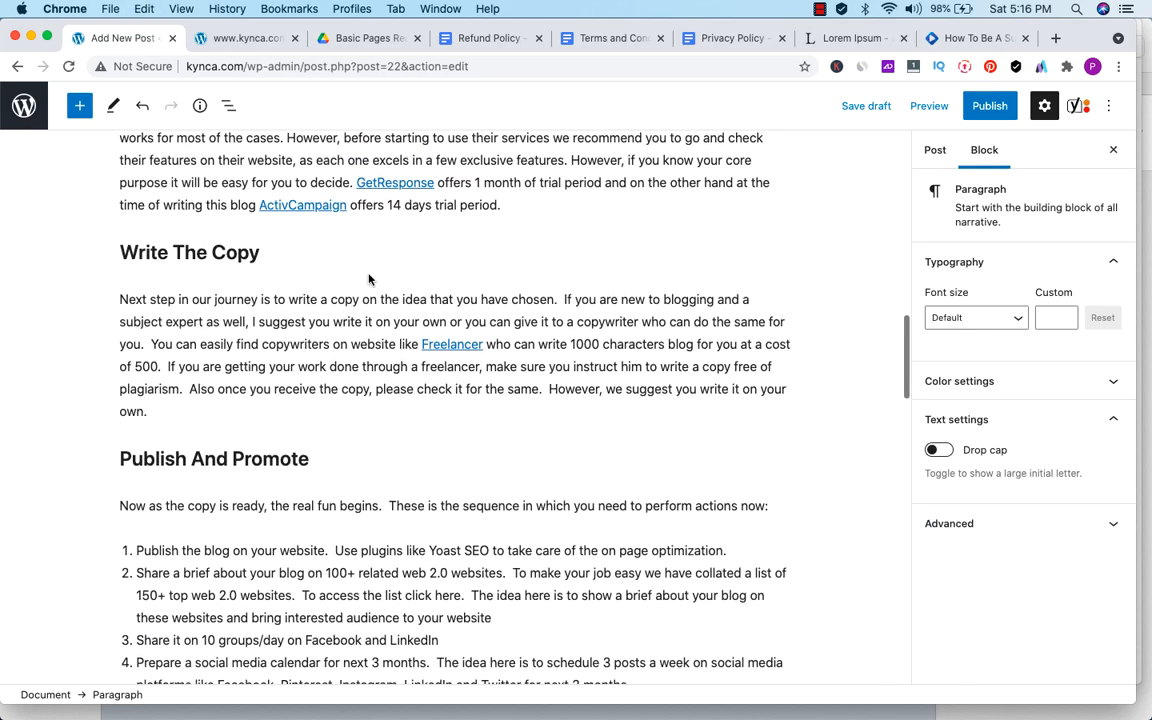
{"action": "scroll", "coordinate": [369, 275], "scroll_direction": "up", "scroll_amount": 15}
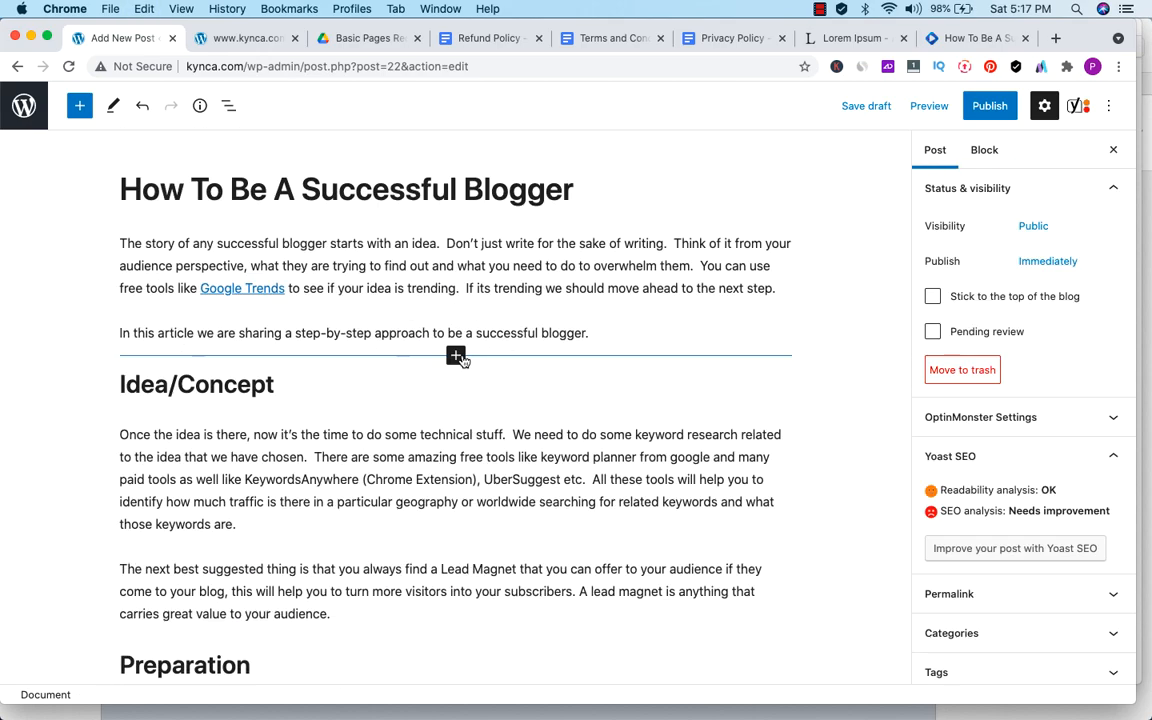
- Insert an image block above the "Idea/Concept" heading and upload "Setting Up The Basics Of Your Website Right.png" from Downloads into it
{"action": "left_click", "coordinate": [455, 357]}
{"action": "left_click", "coordinate": [455, 635]}
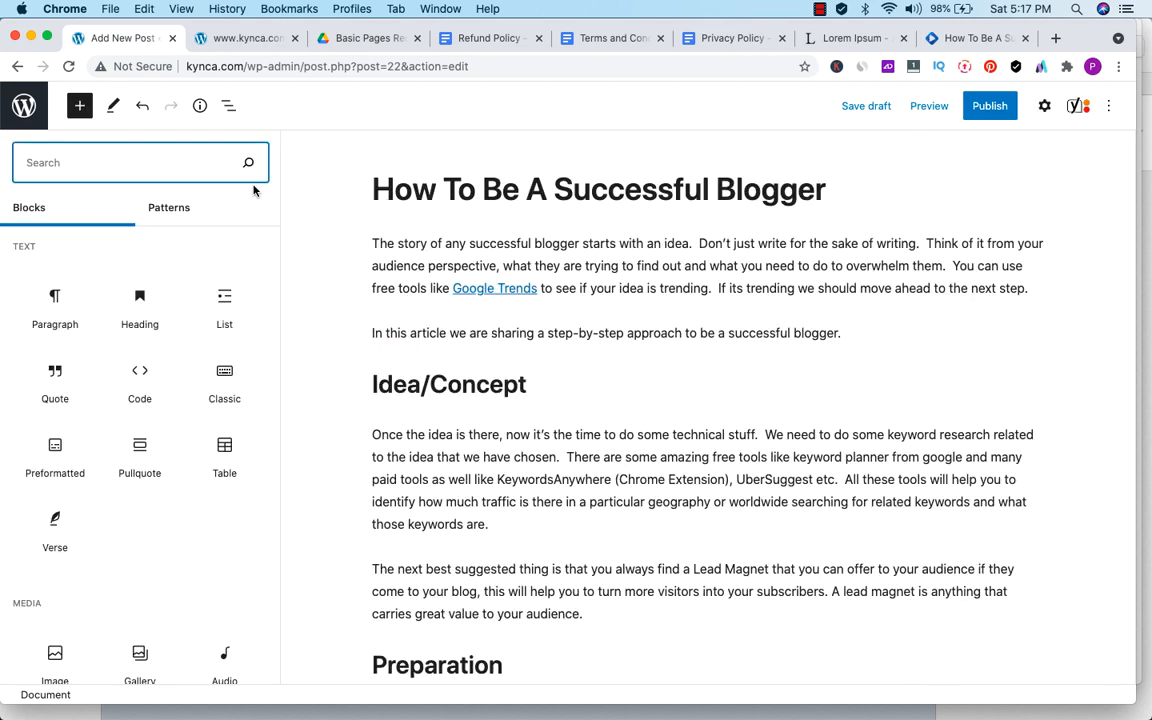
{"action": "left_click", "coordinate": [55, 653]}
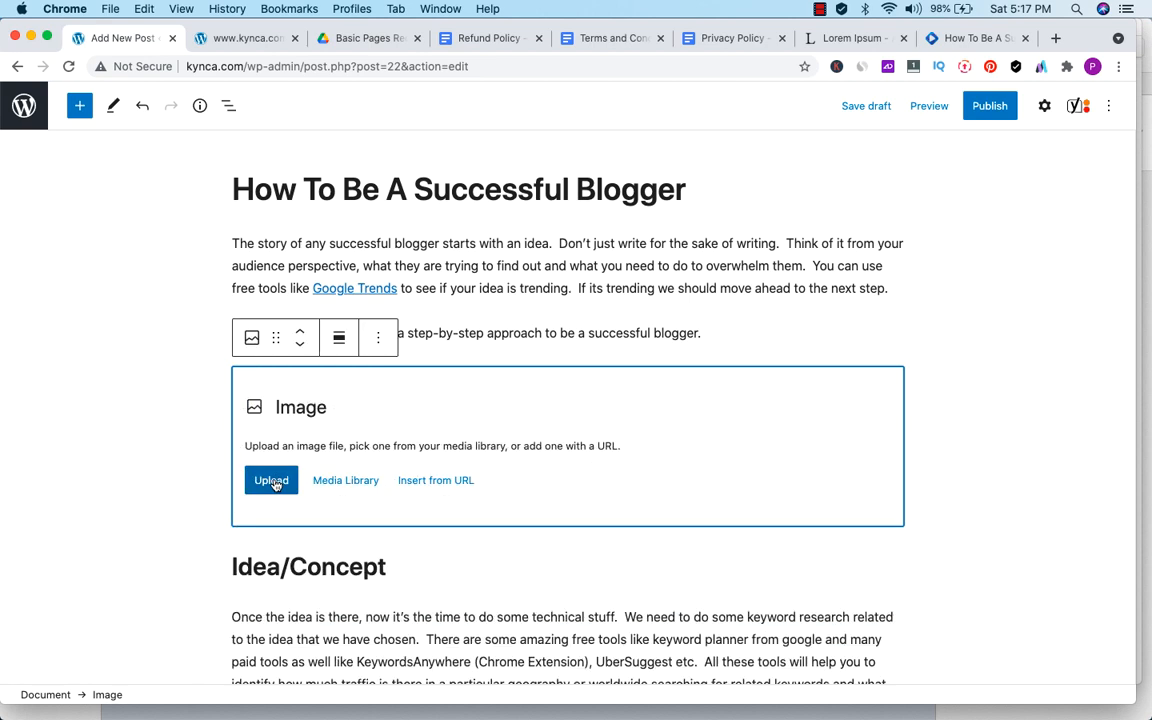
{"action": "left_click", "coordinate": [274, 480]}
{"action": "scroll", "coordinate": [497, 262], "scroll_direction": "down", "scroll_amount": 5}
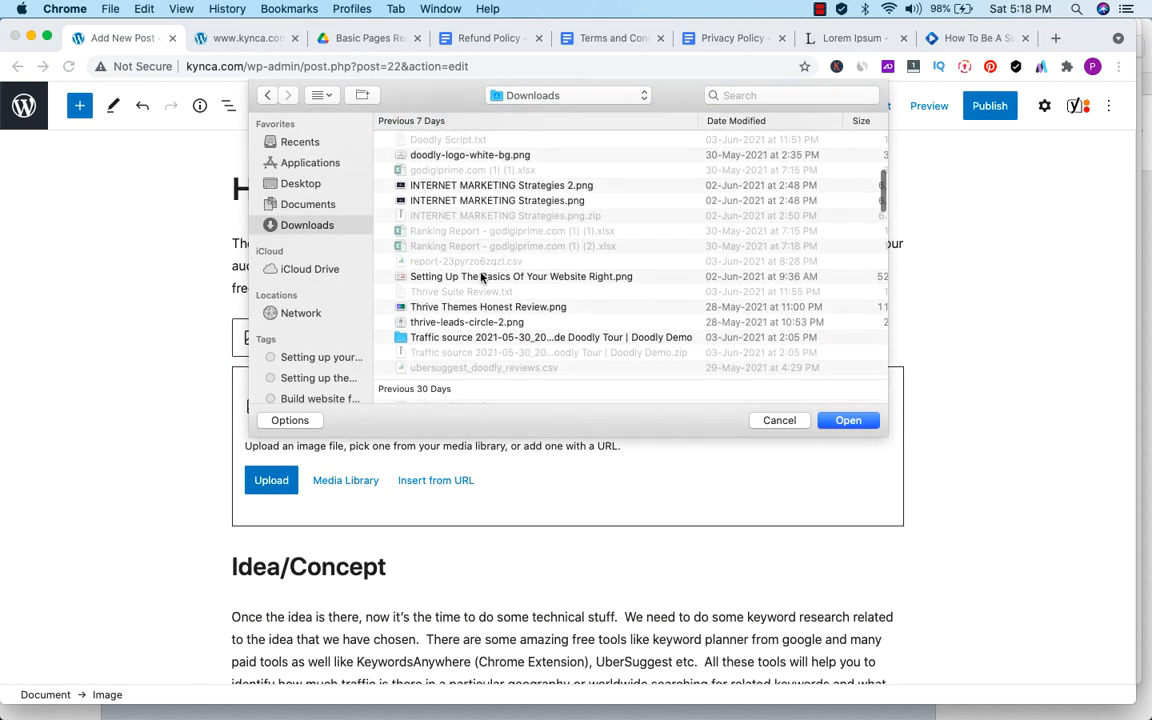
{"action": "left_click", "coordinate": [481, 277]}
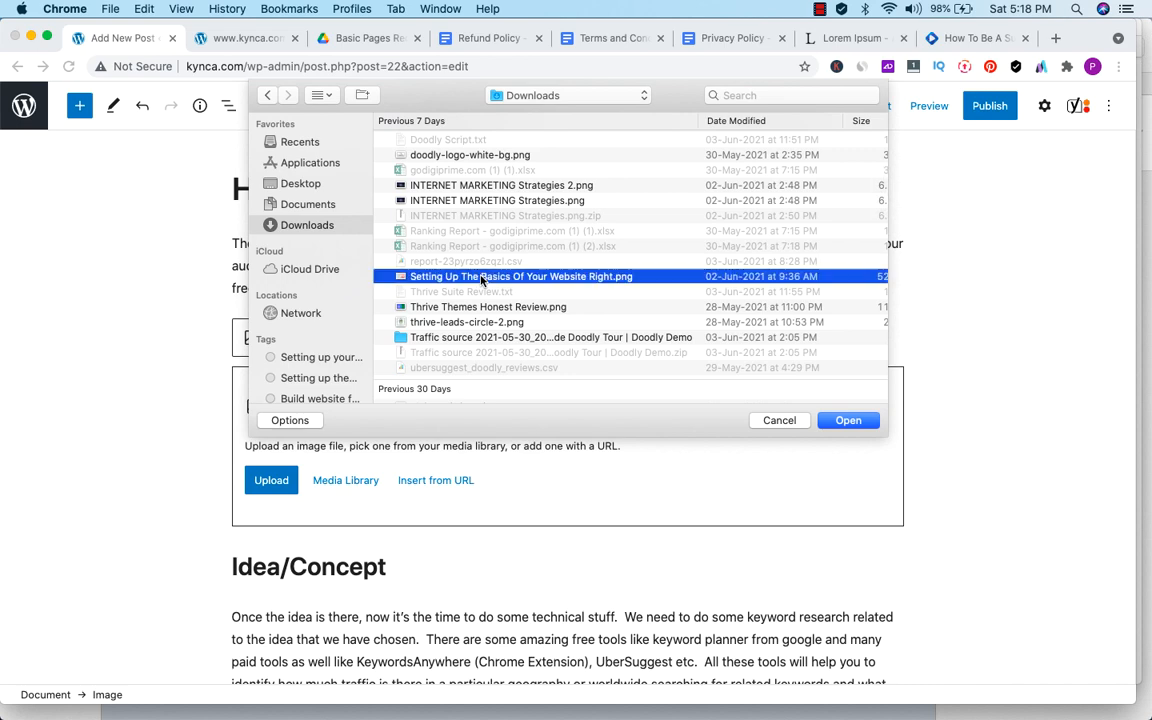
{"action": "left_click", "coordinate": [848, 421]}
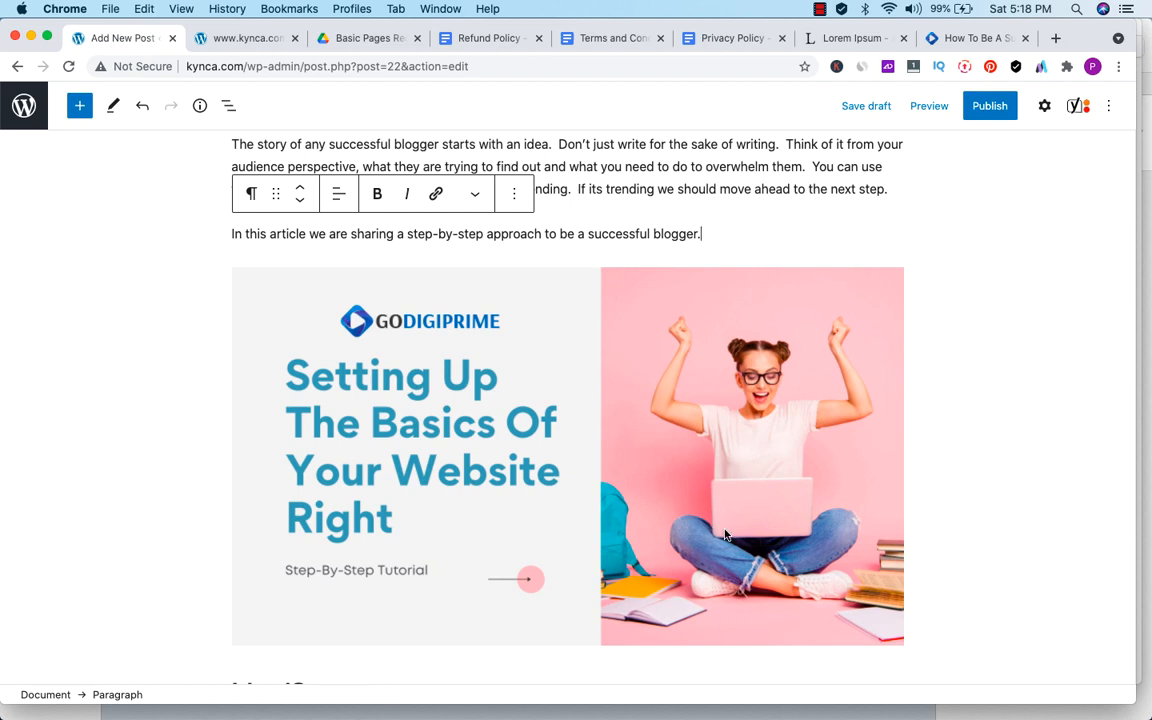
- Add a Video block on a new line directly below the "Publish And Promote" heading
{"action": "scroll", "coordinate": [712, 526], "scroll_direction": "down", "scroll_amount": 1}
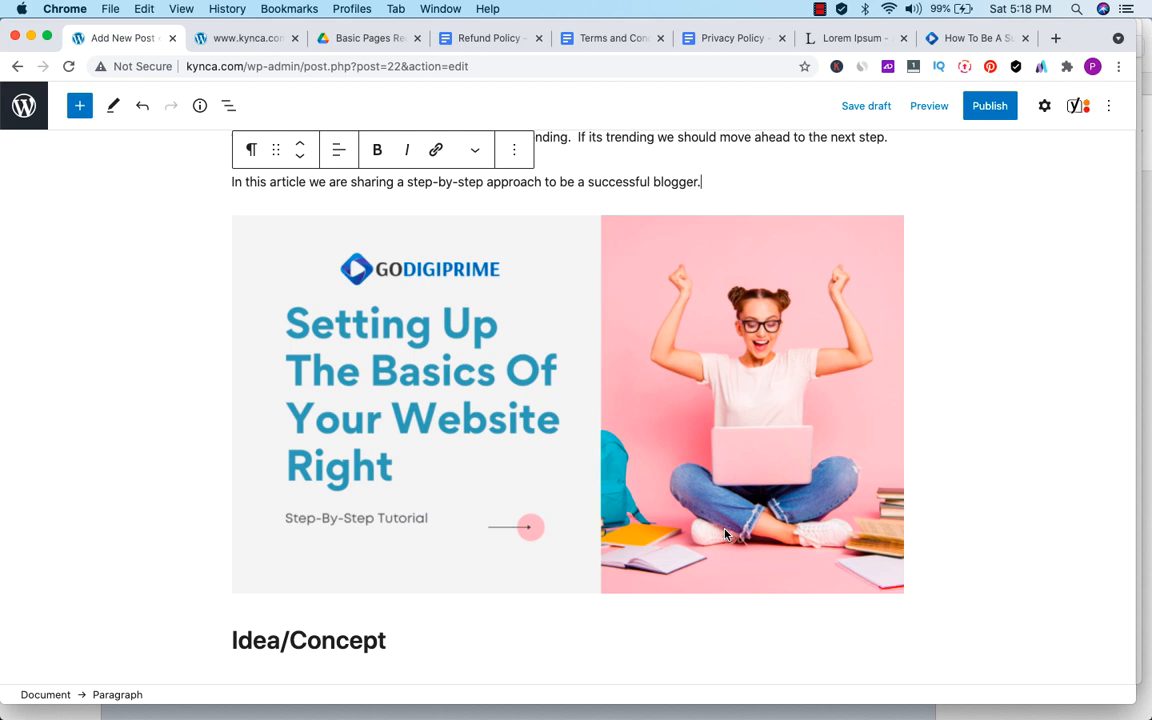
{"action": "scroll", "coordinate": [726, 534], "scroll_direction": "down", "scroll_amount": 15}
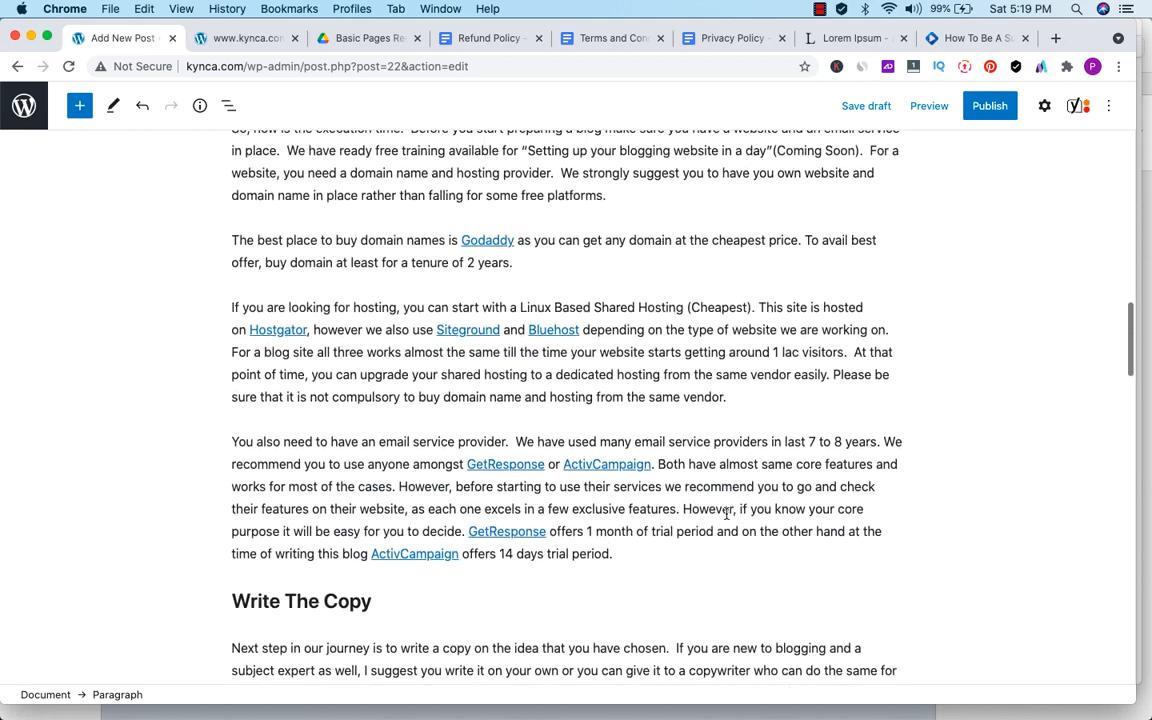
{"action": "scroll", "coordinate": [726, 513], "scroll_direction": "down", "scroll_amount": 3}
{"action": "scroll", "coordinate": [500, 460], "scroll_direction": "down", "scroll_amount": 3}
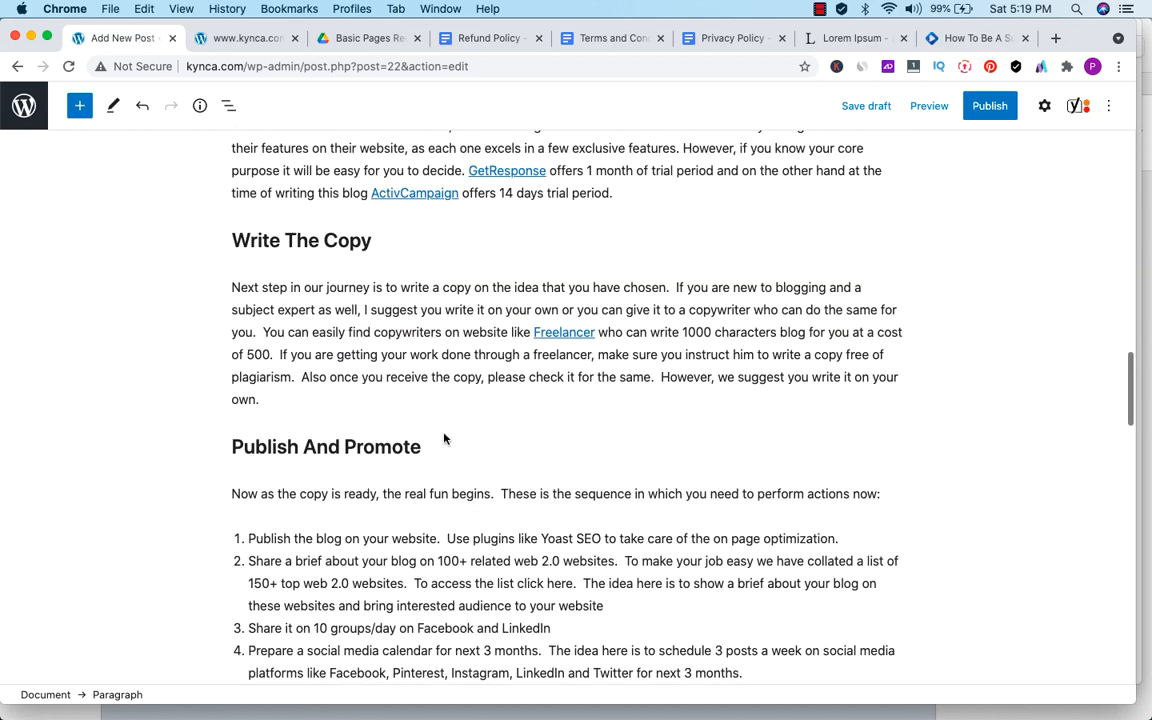
{"action": "left_click", "coordinate": [436, 451]}
{"action": "key", "text": "Return"}
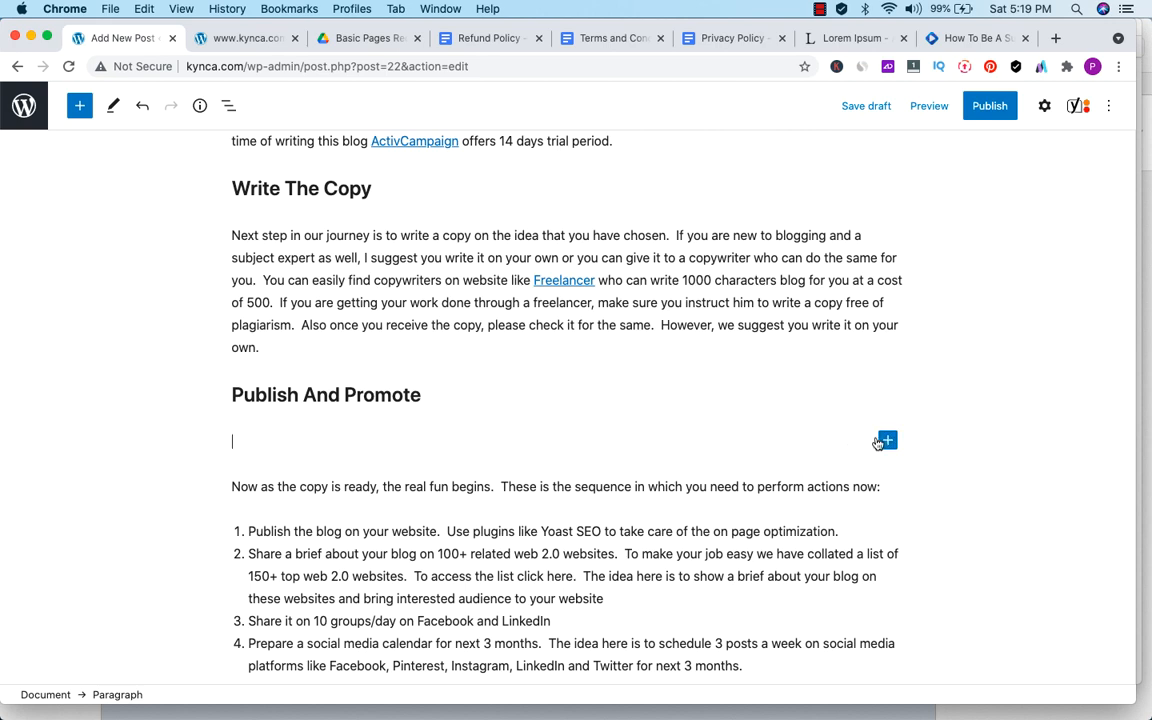
{"action": "left_click", "coordinate": [887, 441]}
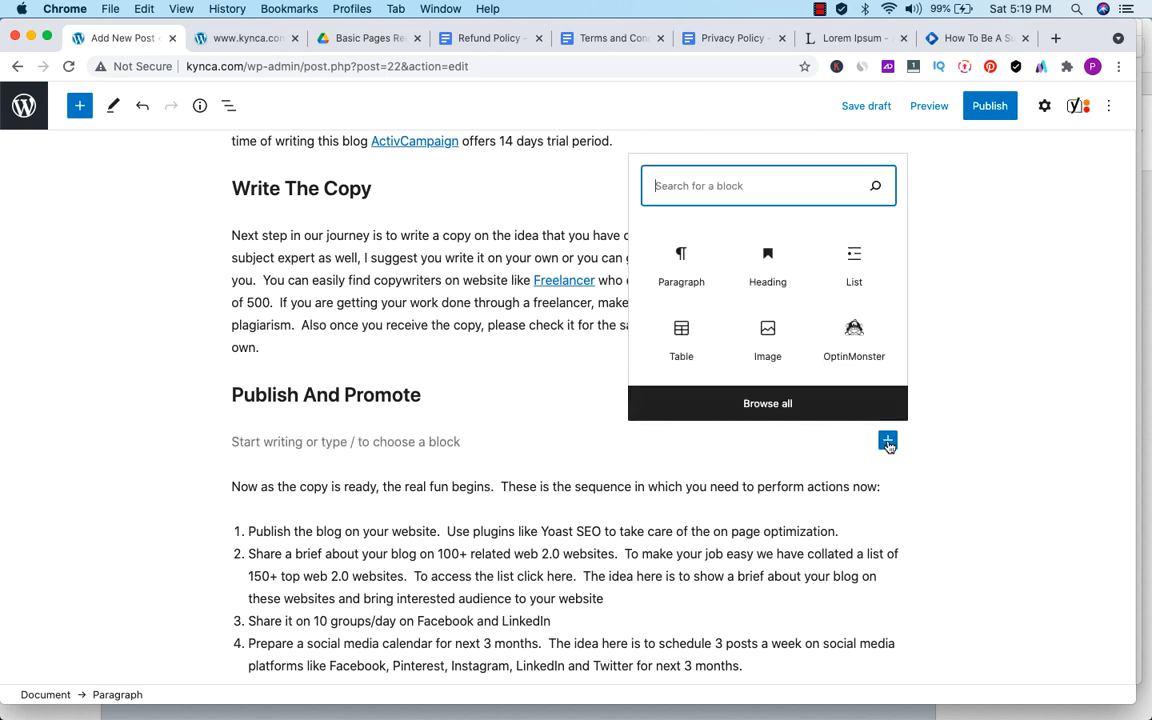
{"action": "left_click", "coordinate": [767, 404]}
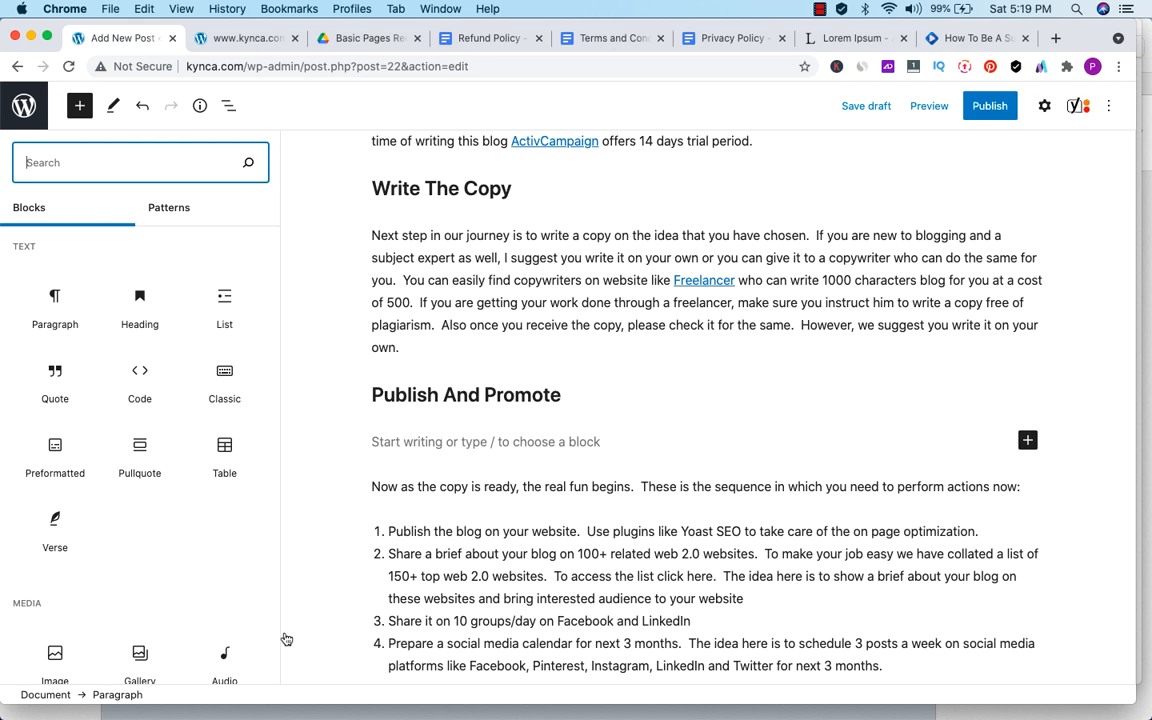
{"action": "scroll", "coordinate": [224, 650], "scroll_direction": "down", "scroll_amount": 1}
{"action": "scroll", "coordinate": [224, 655], "scroll_direction": "down", "scroll_amount": 5}
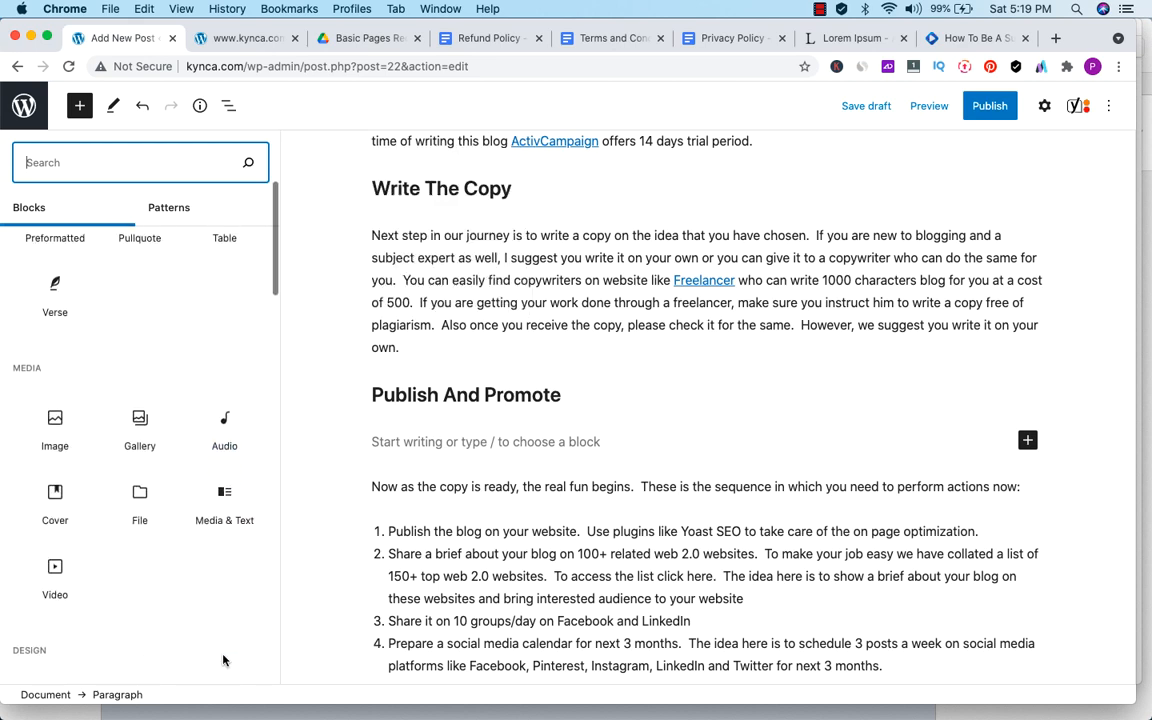
{"action": "left_click", "coordinate": [55, 578]}
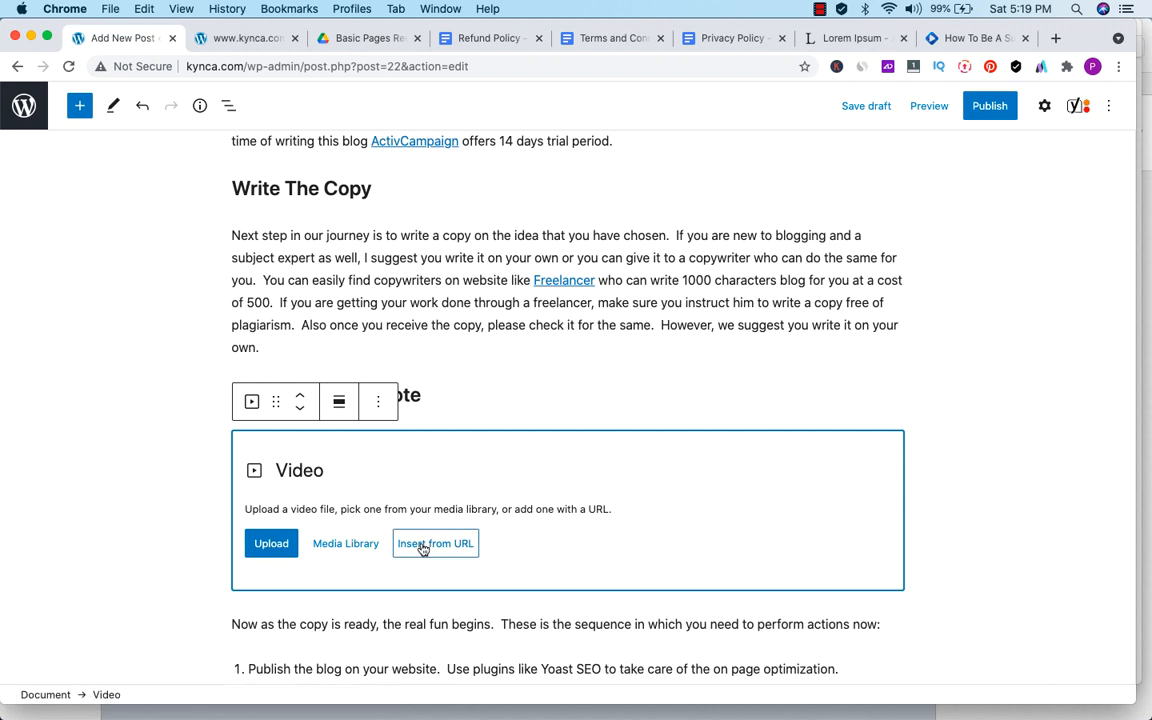
{"action": "left_click", "coordinate": [423, 546]}
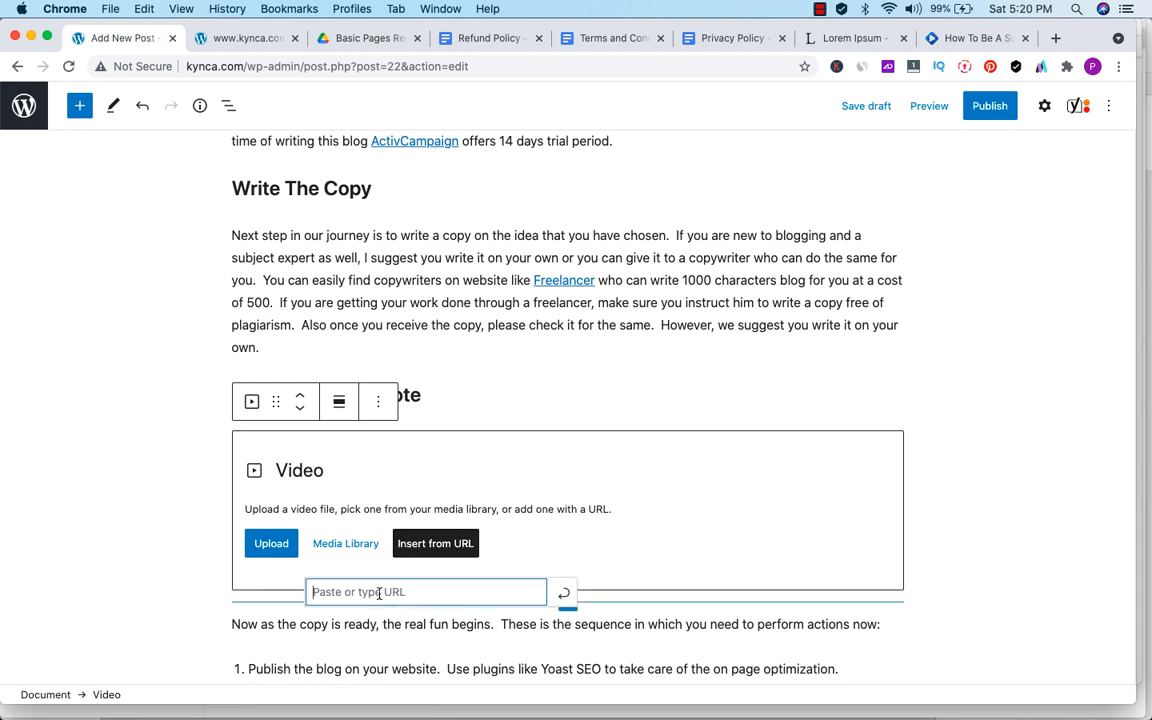
{"action": "type", "text": "https://youtu.be/-kJcLXuGGYU"}
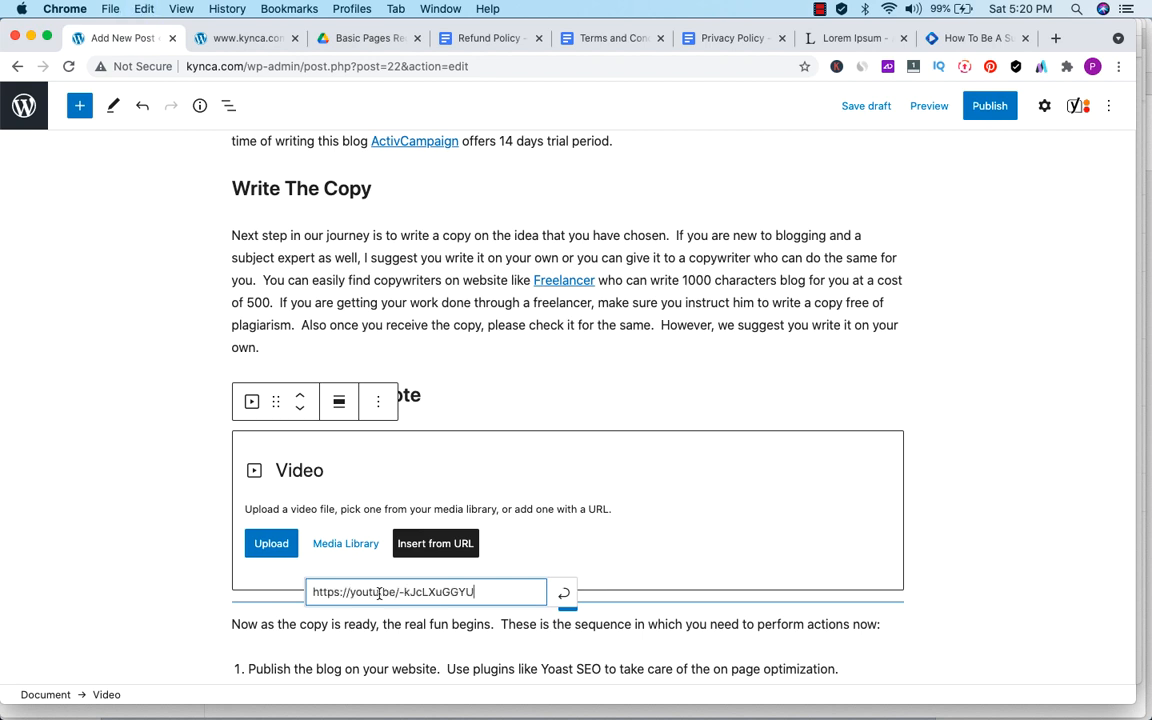
{"action": "left_click", "coordinate": [564, 594]}
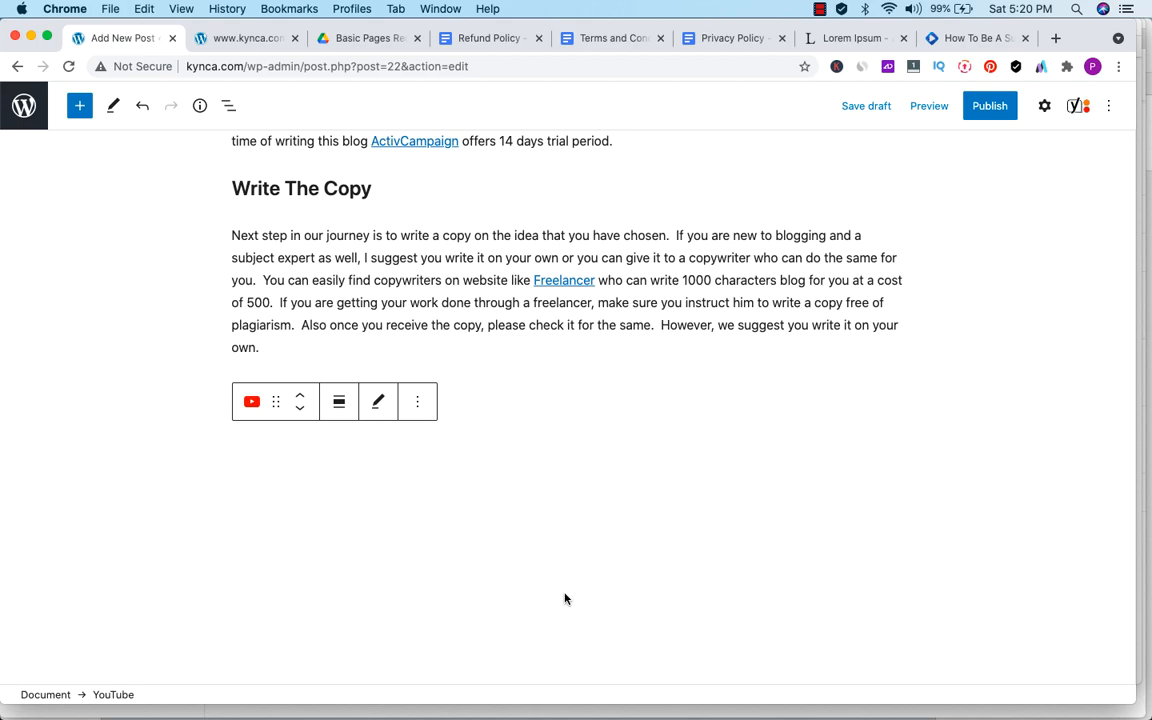
- Review the post's content, its Yoast SEO analysis and its permalink settings
{"action": "scroll", "coordinate": [733, 553], "scroll_direction": "down", "scroll_amount": 3}
{"action": "scroll", "coordinate": [733, 555], "scroll_direction": "up", "scroll_amount": 6}
{"action": "scroll", "coordinate": [733, 557], "scroll_direction": "up", "scroll_amount": 5}
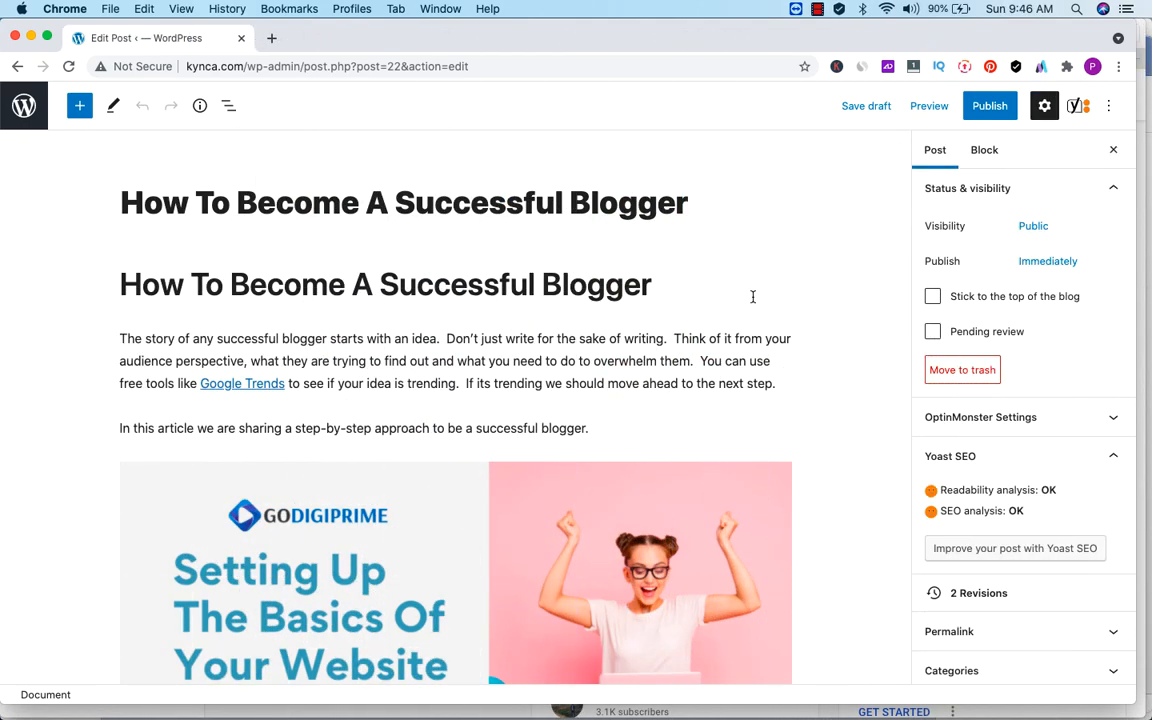
{"action": "scroll", "coordinate": [517, 419], "scroll_direction": "down", "scroll_amount": 10}
{"action": "scroll", "coordinate": [517, 419], "scroll_direction": "up", "scroll_amount": 10}
{"action": "scroll", "coordinate": [1079, 373], "scroll_direction": "down", "scroll_amount": 2}
{"action": "scroll", "coordinate": [1077, 373], "scroll_direction": "down", "scroll_amount": 1}
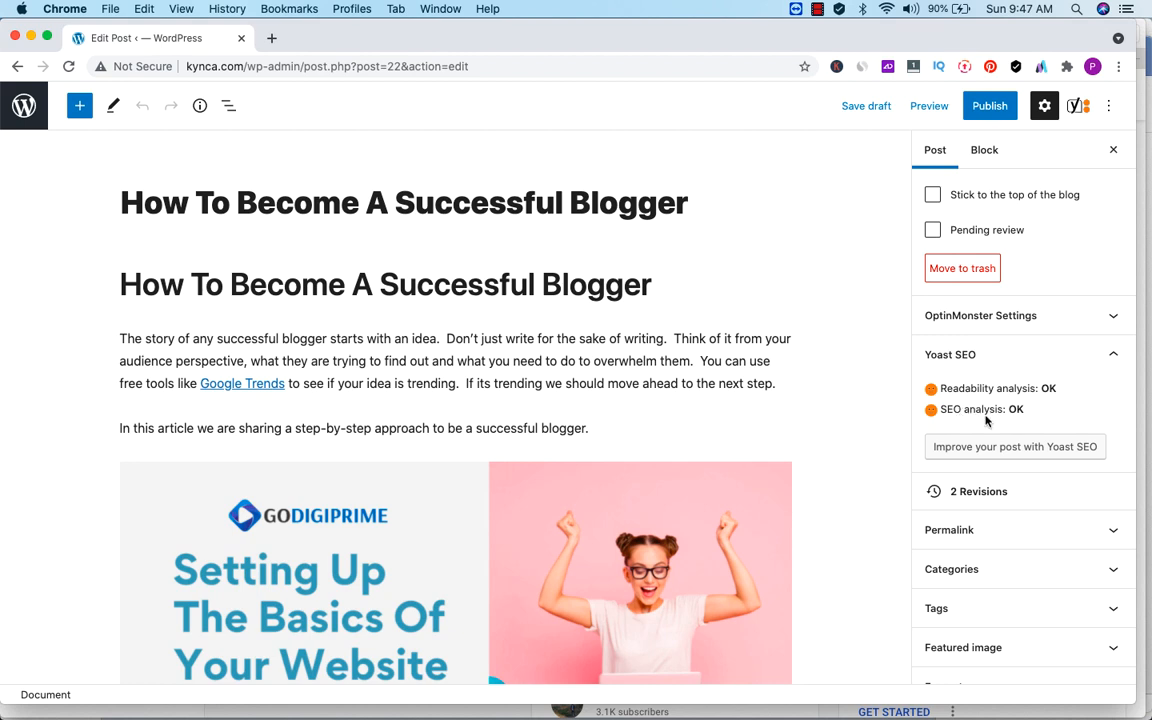
{"action": "scroll", "coordinate": [1057, 418], "scroll_direction": "down", "scroll_amount": 1}
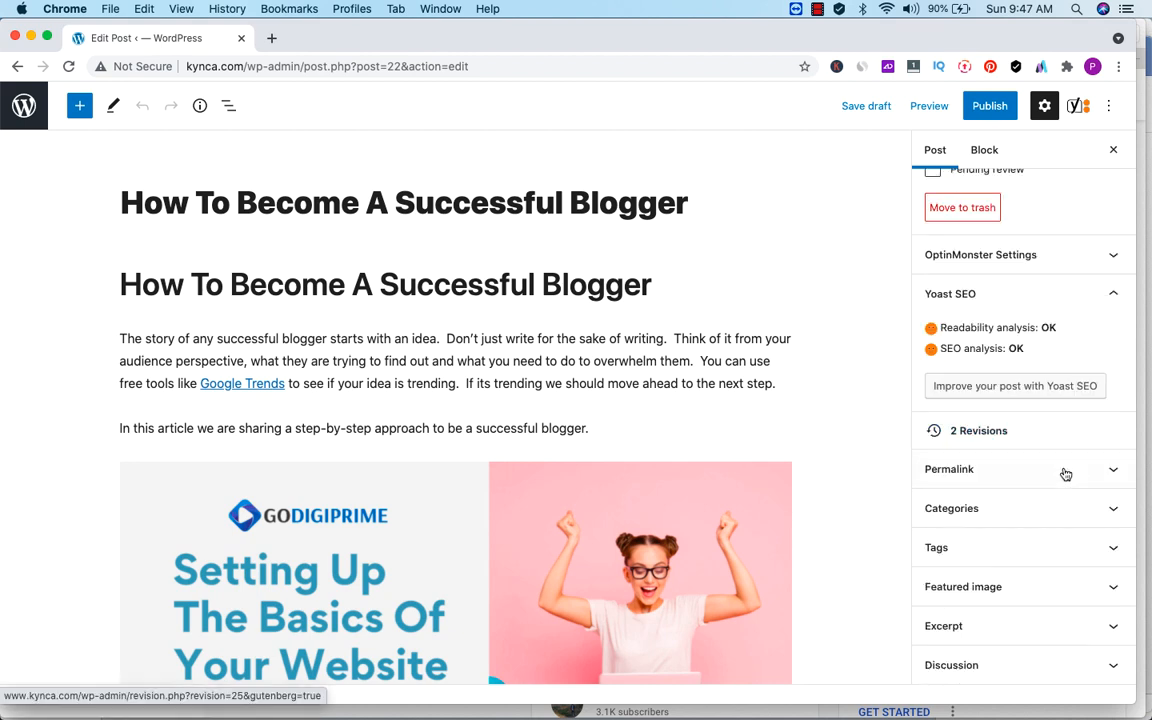
{"action": "left_click", "coordinate": [1113, 474]}
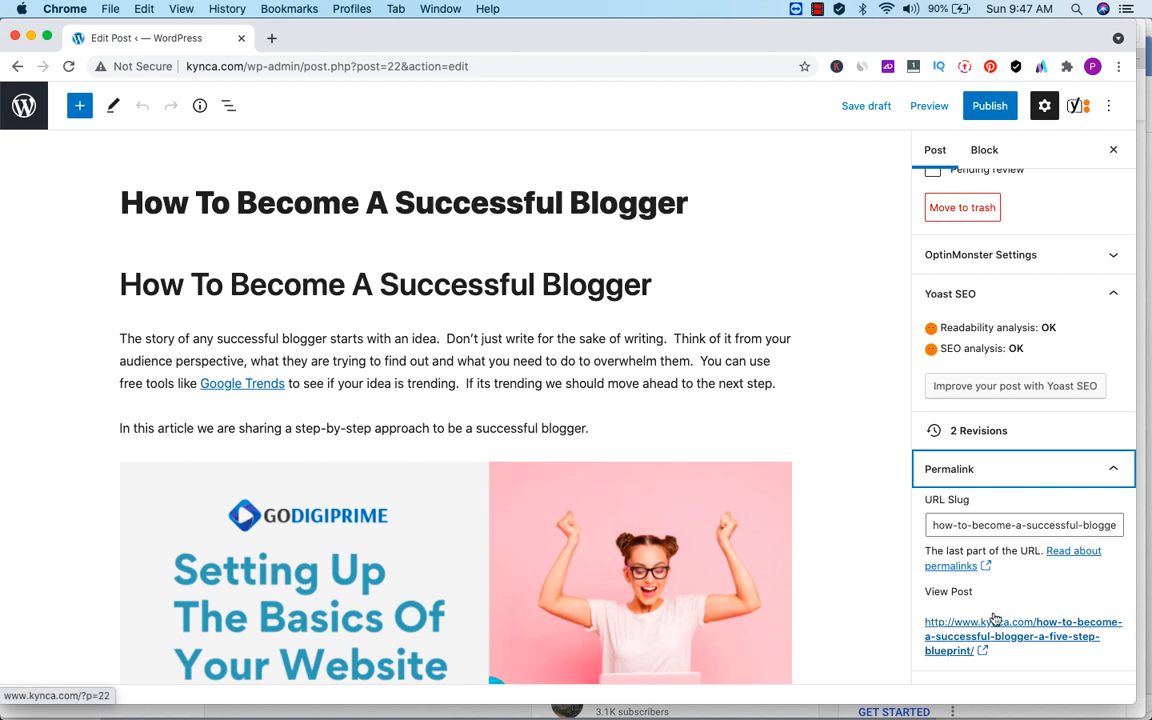
{"action": "scroll", "coordinate": [995, 620], "scroll_direction": "down", "scroll_amount": 4}
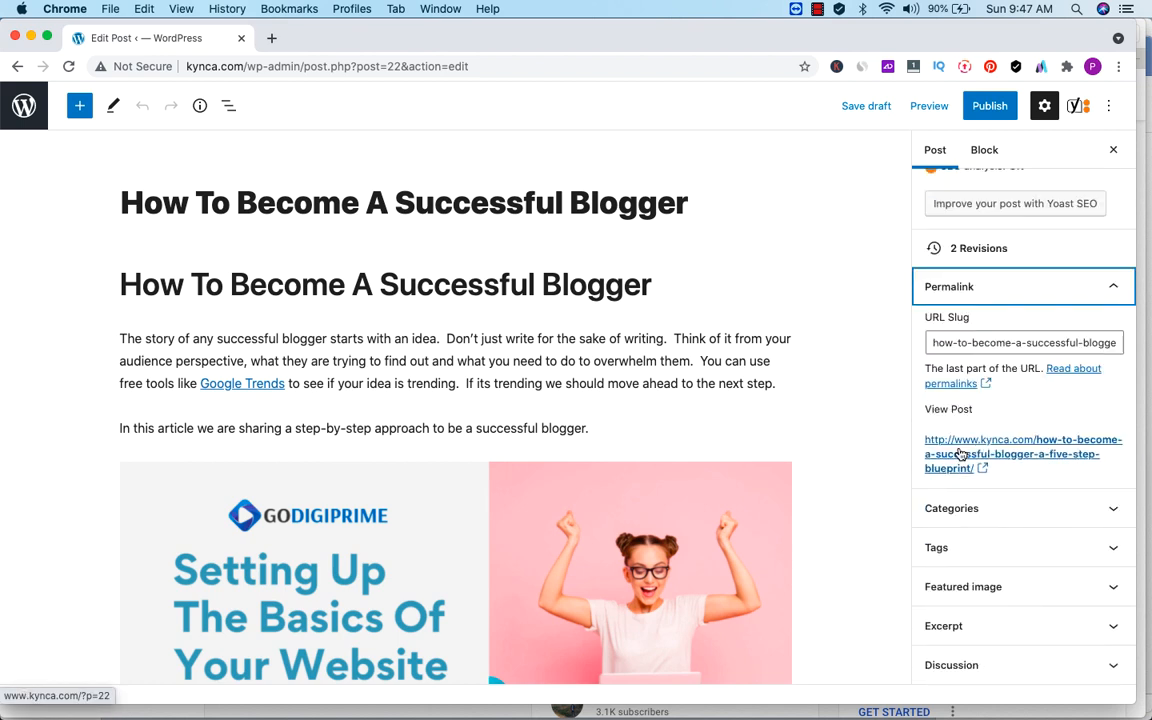
- Create a new category named "Blogging" for the post and remove the post from "Uncategorized"
{"action": "left_click", "coordinate": [1111, 509]}
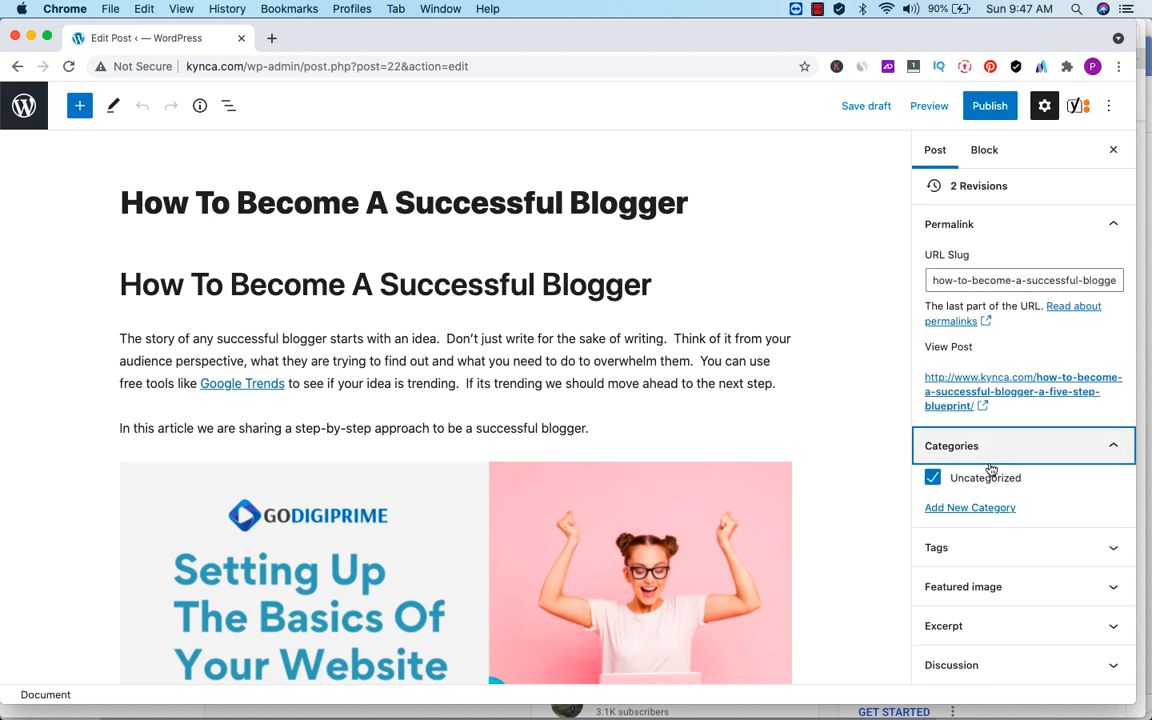
{"action": "left_click", "coordinate": [961, 508]}
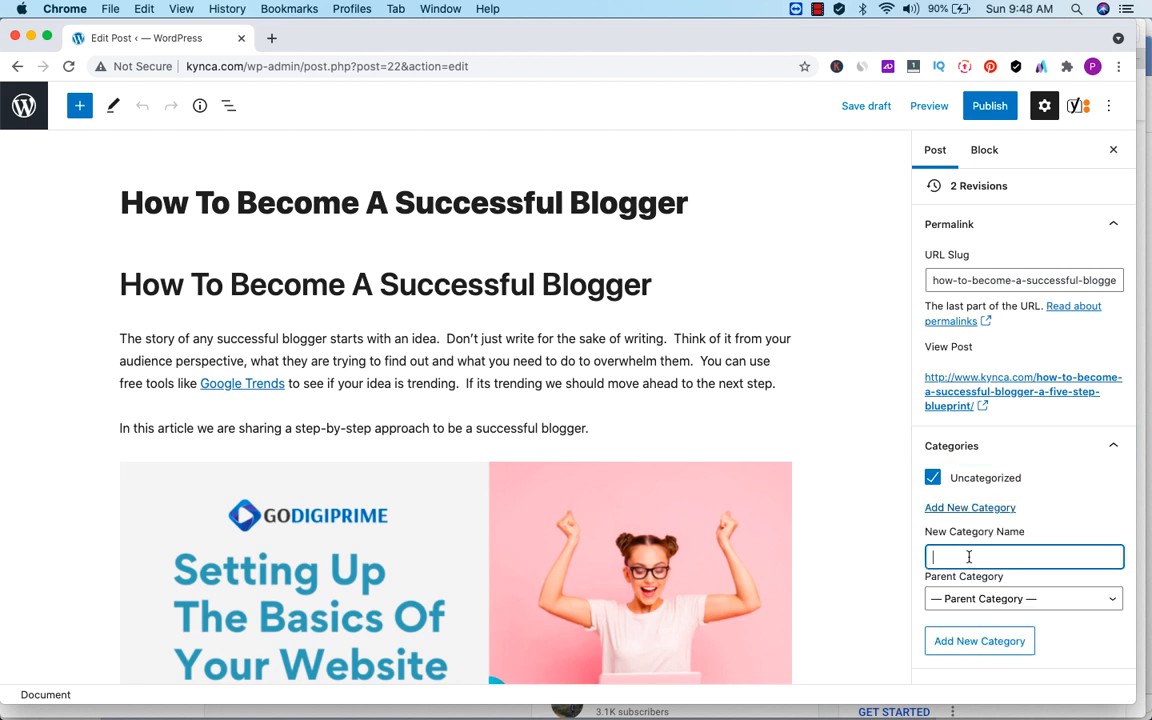
{"action": "type", "text": "Blogging"}
{"action": "left_click", "coordinate": [983, 643]}
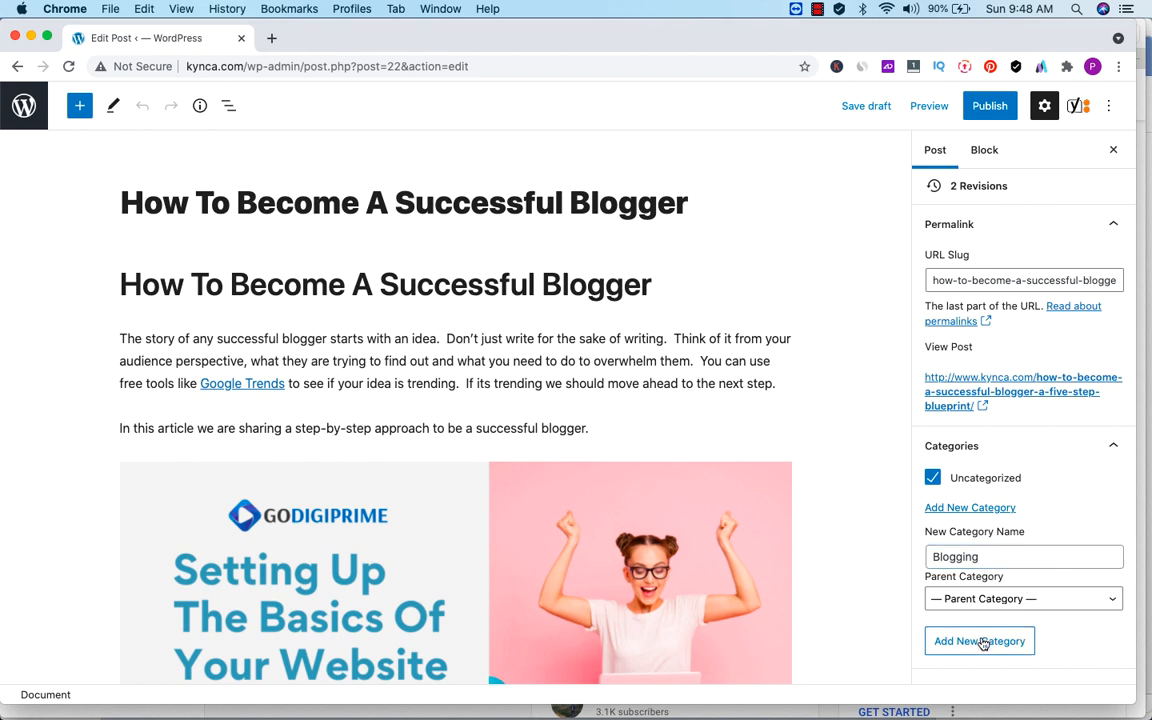
{"action": "scroll", "coordinate": [1062, 540], "scroll_direction": "down", "scroll_amount": 3}
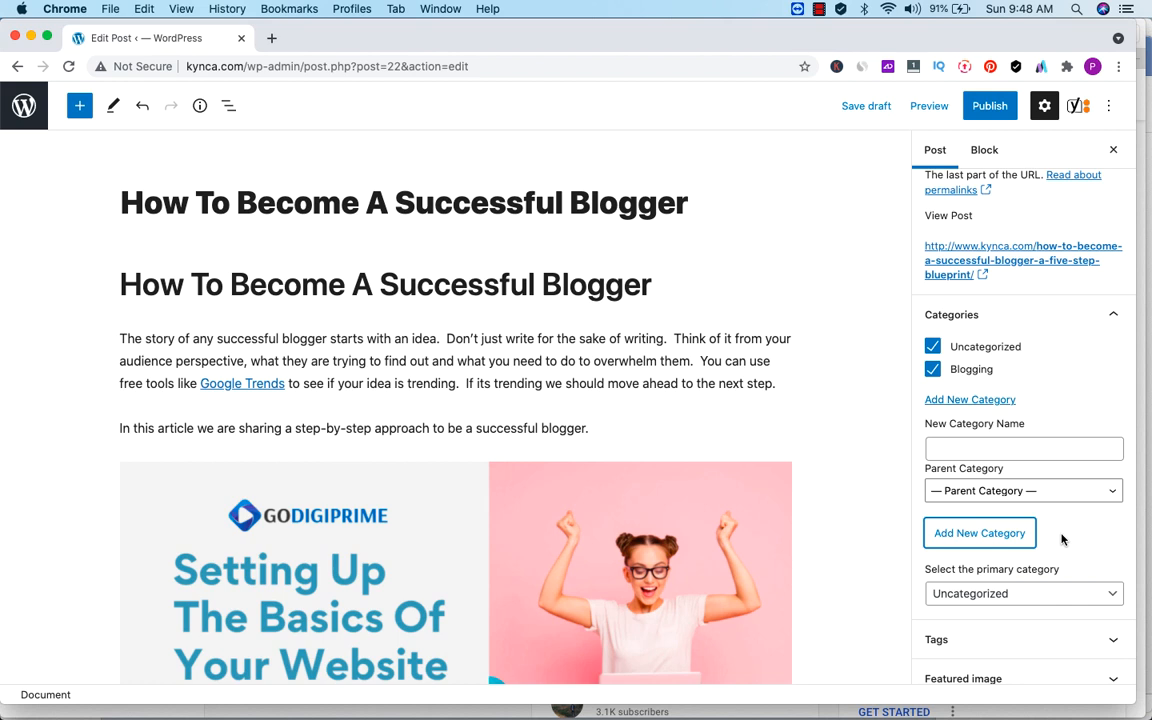
{"action": "left_click", "coordinate": [933, 347]}
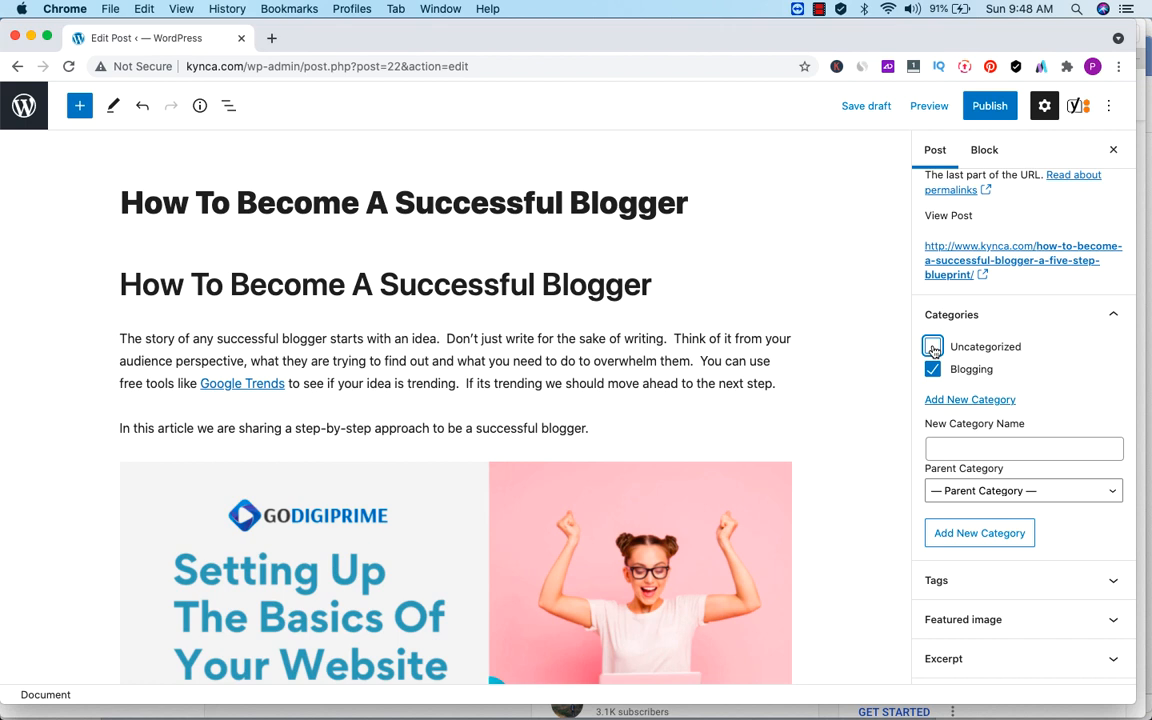
- Tag the post with "How To Become A Successful Blogger", "Setting up a blog from scratch" and "Blogging Secrets"
{"action": "scroll", "coordinate": [1020, 450], "scroll_direction": "down", "scroll_amount": 1}
{"action": "left_click", "coordinate": [1115, 553]}
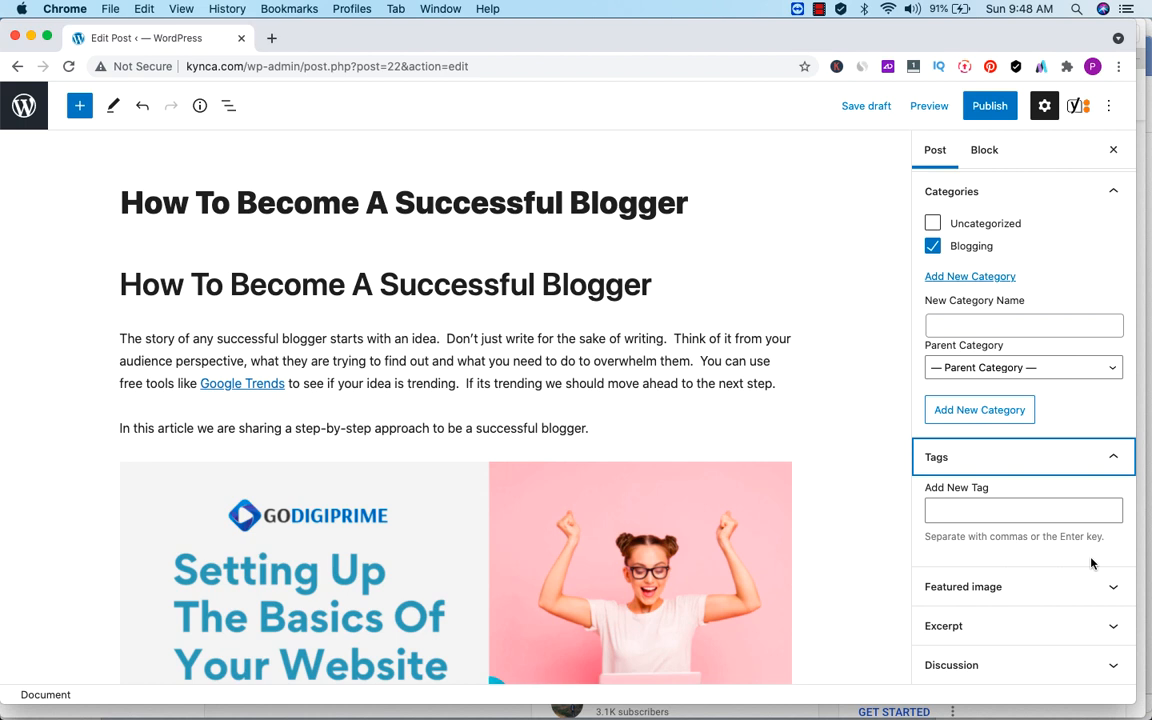
{"action": "left_click", "coordinate": [988, 513]}
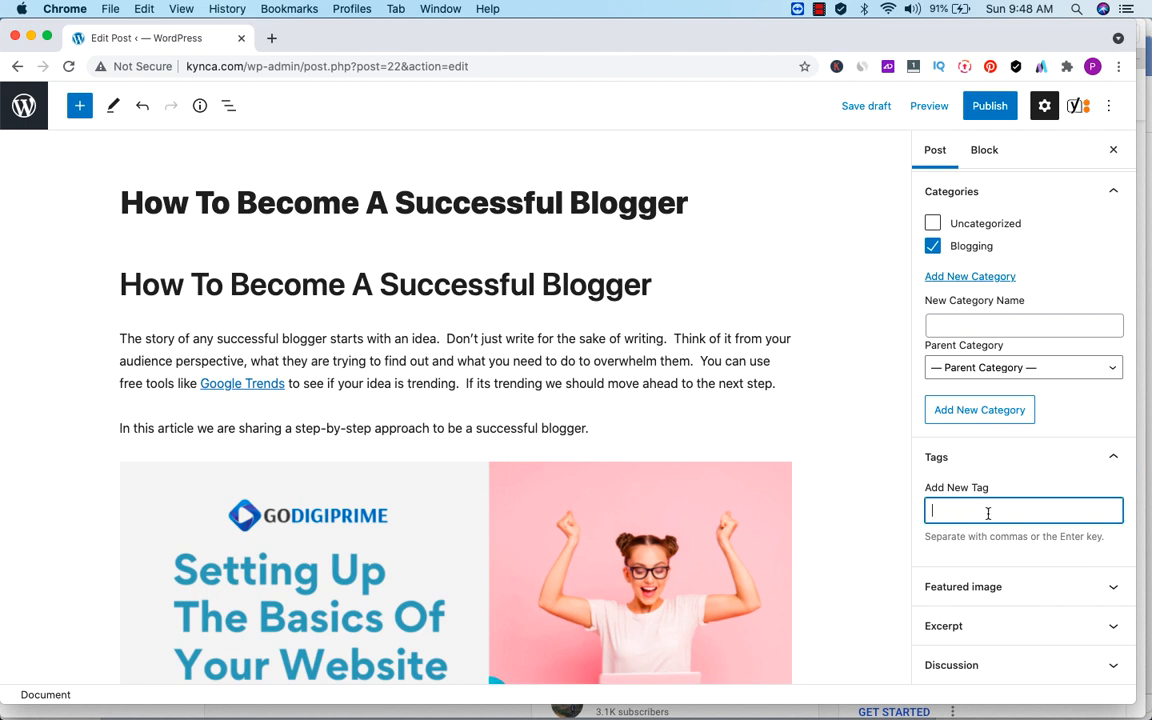
{"action": "type", "text": "How To Become A Successful Blogger"}
{"action": "key", "text": "Return"}
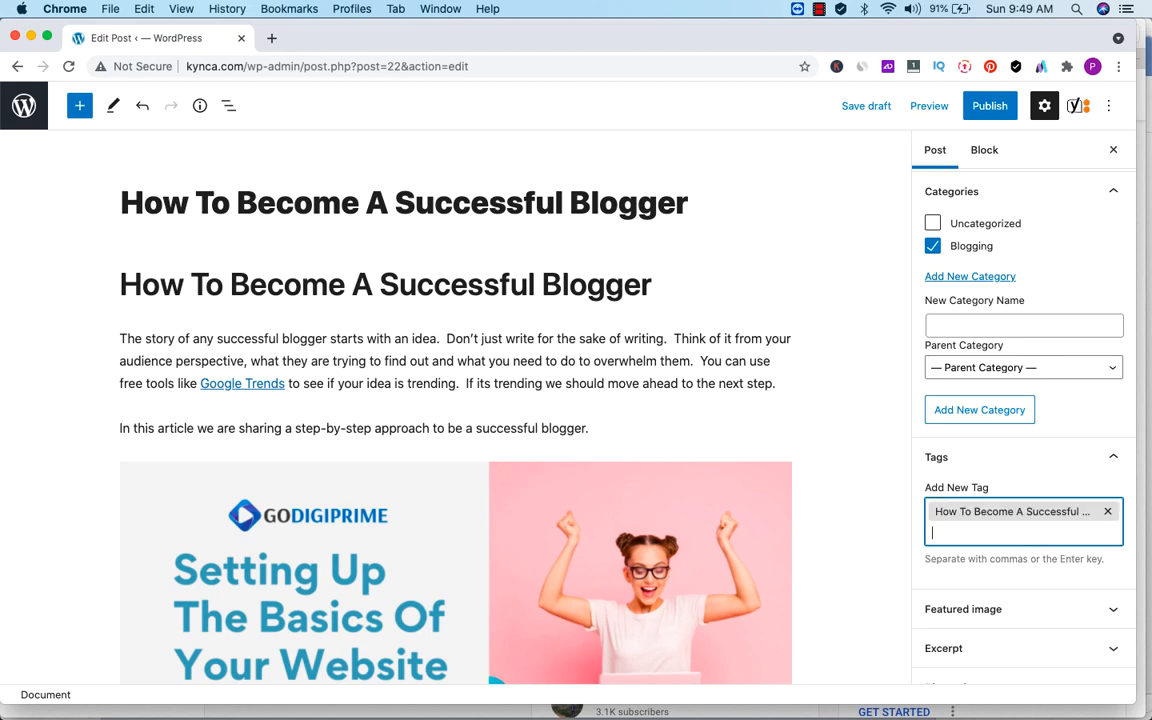
{"action": "type", "text": "Setting up"}
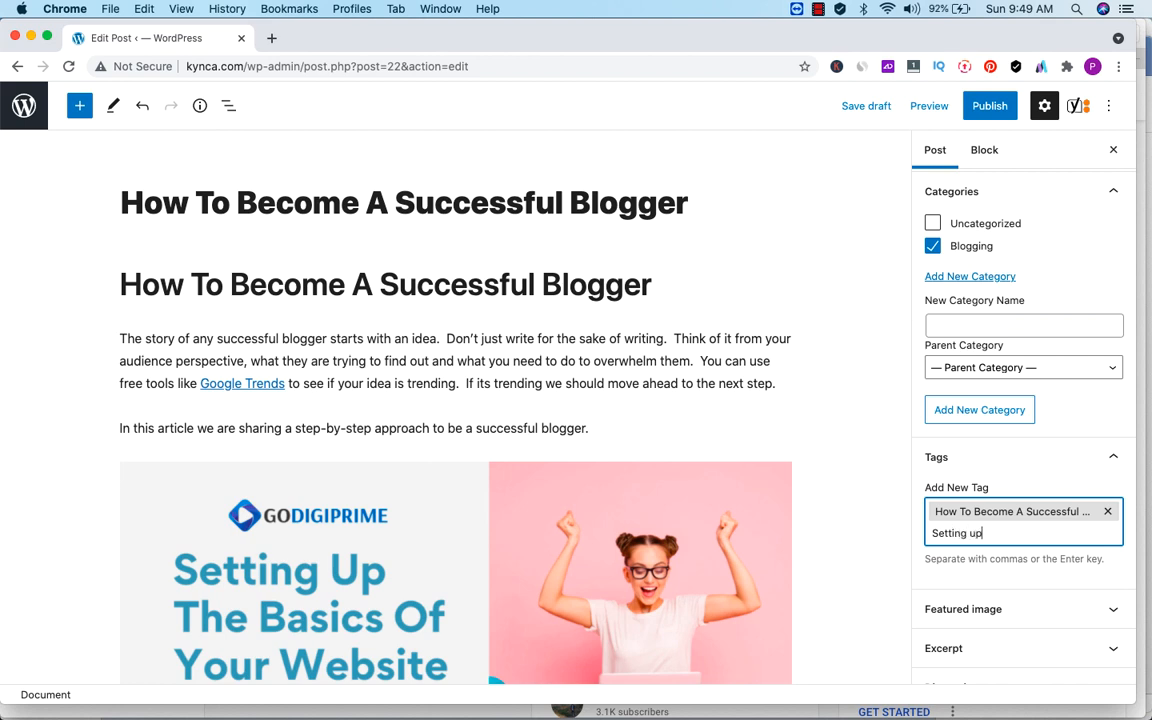
{"action": "type", "text": " a blog from scratch"}
{"action": "key", "text": "Return"}
{"action": "type", "text": "Blogging Secrets"}
{"action": "key", "text": "Return"}
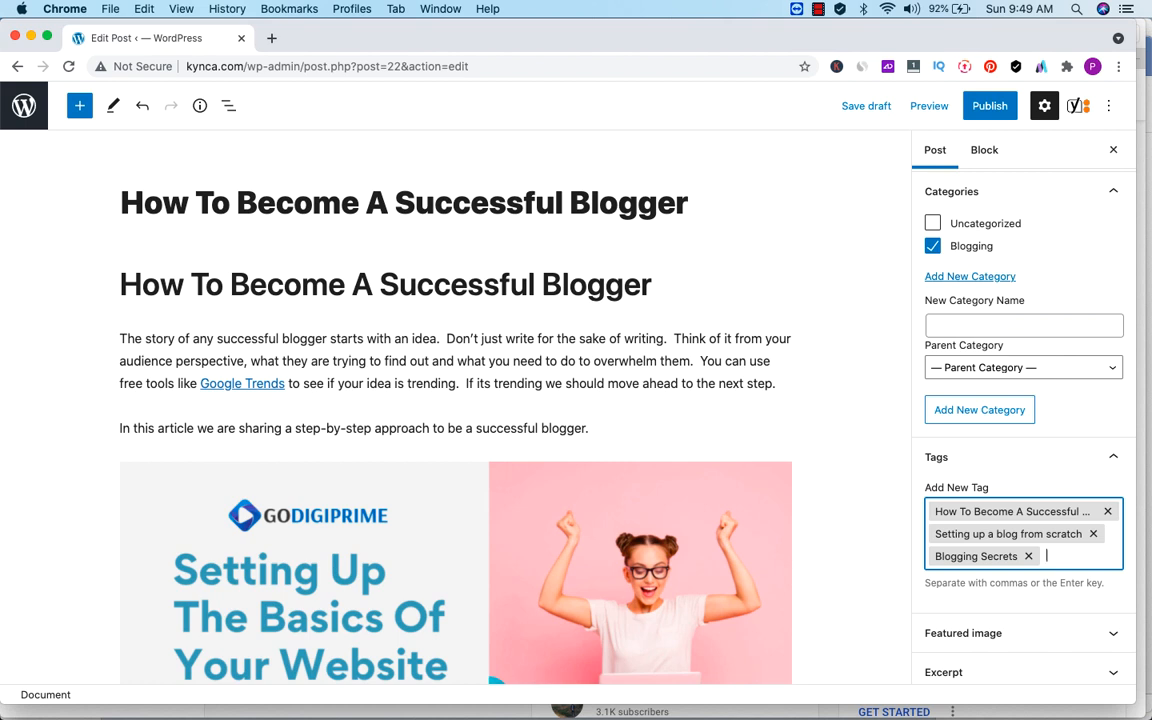
- Set Setting-Up-The-Basics-Of-Your-Website-Right.png as the post's featured image, with alt text ending in "Be A Successful Blogger"
{"action": "scroll", "coordinate": [1067, 571], "scroll_direction": "down", "scroll_amount": 1}
{"action": "left_click", "coordinate": [1111, 589]}
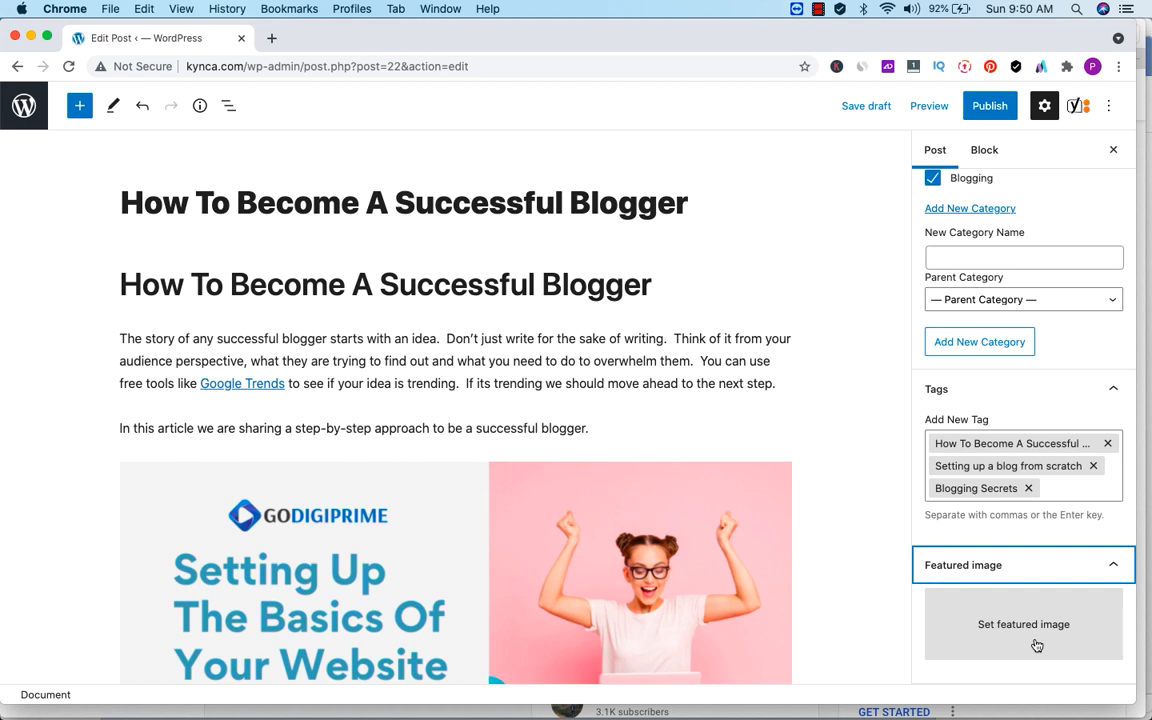
{"action": "left_click", "coordinate": [1023, 628]}
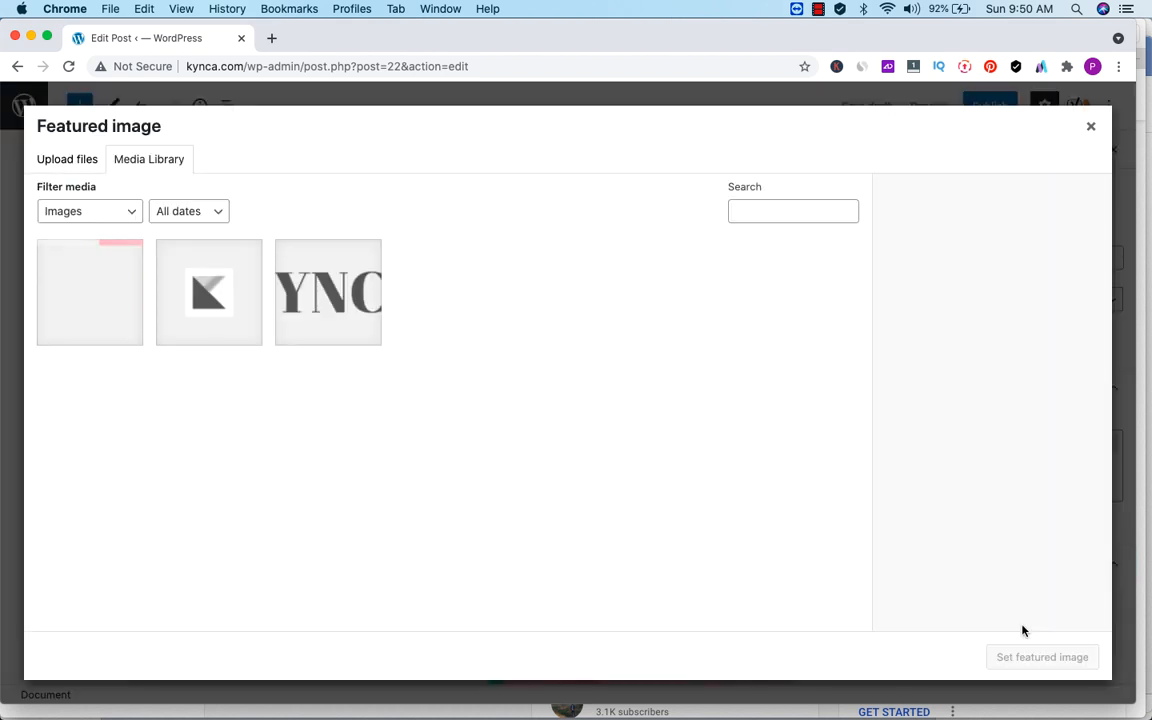
{"action": "left_click", "coordinate": [80, 288]}
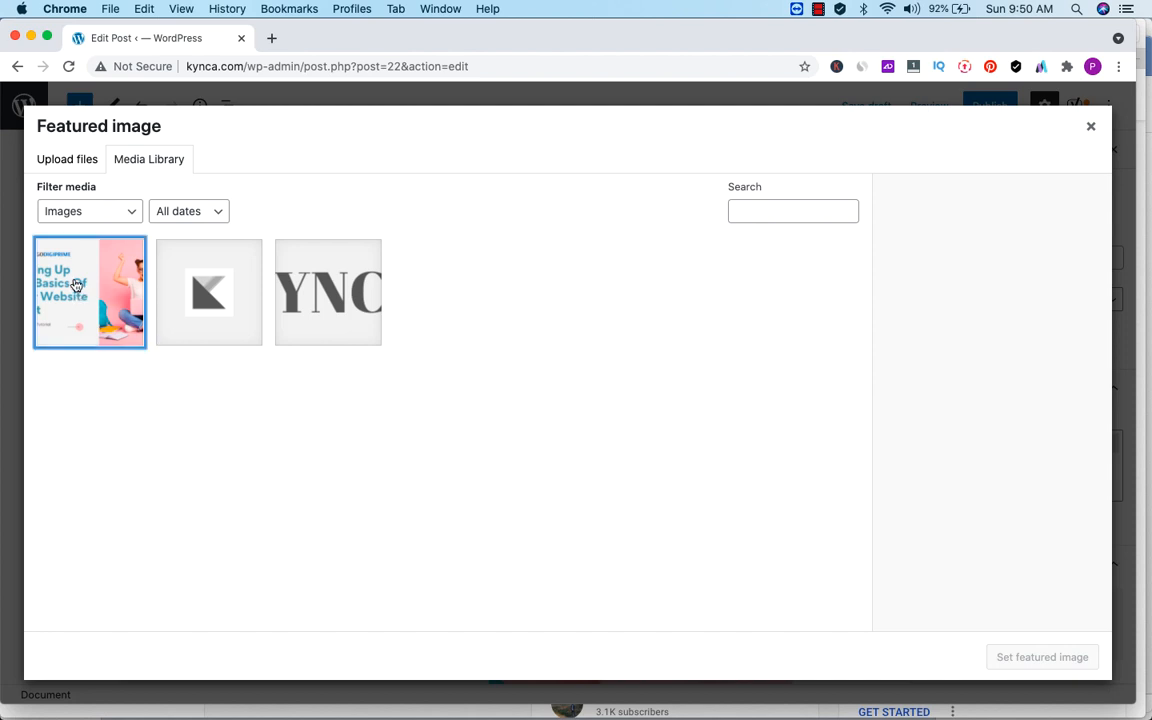
{"action": "left_click", "coordinate": [992, 409]}
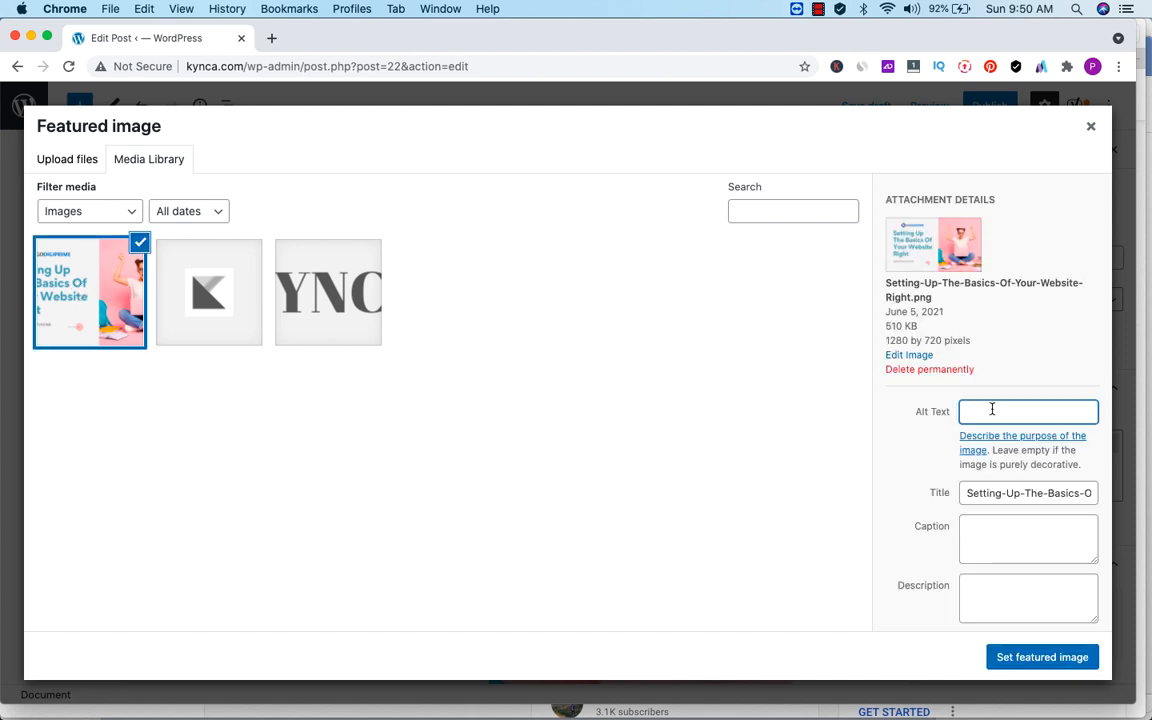
{"action": "key", "text": "super+v"}
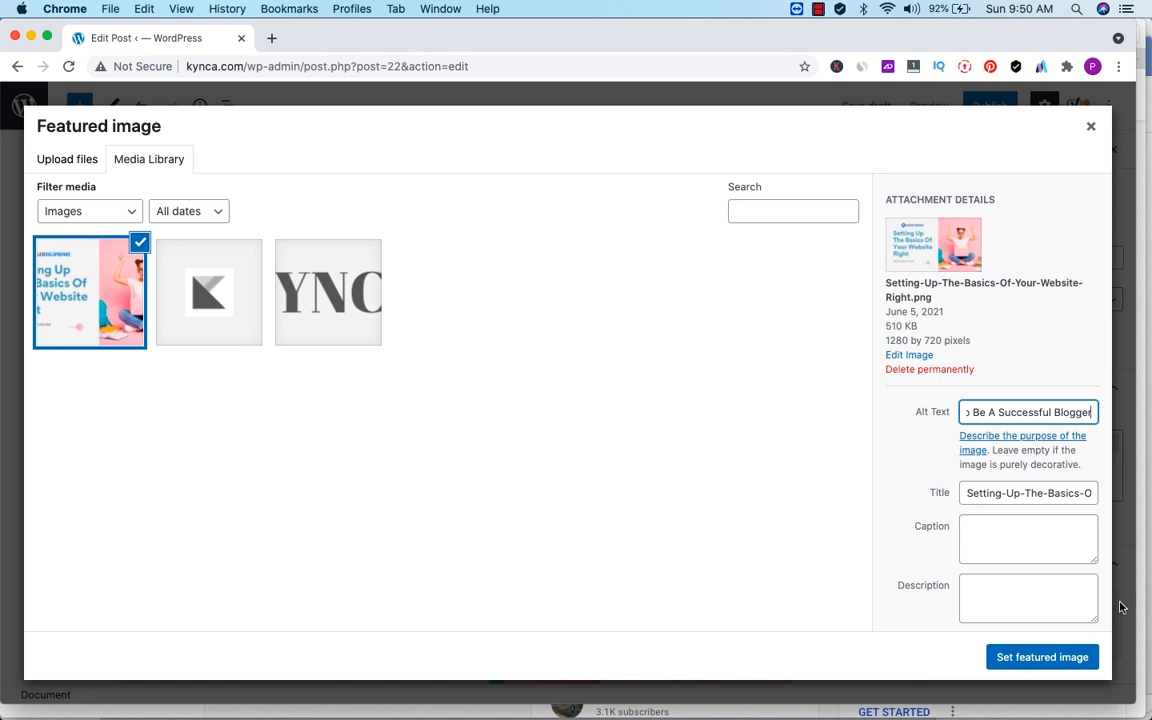
{"action": "left_click", "coordinate": [1042, 660]}
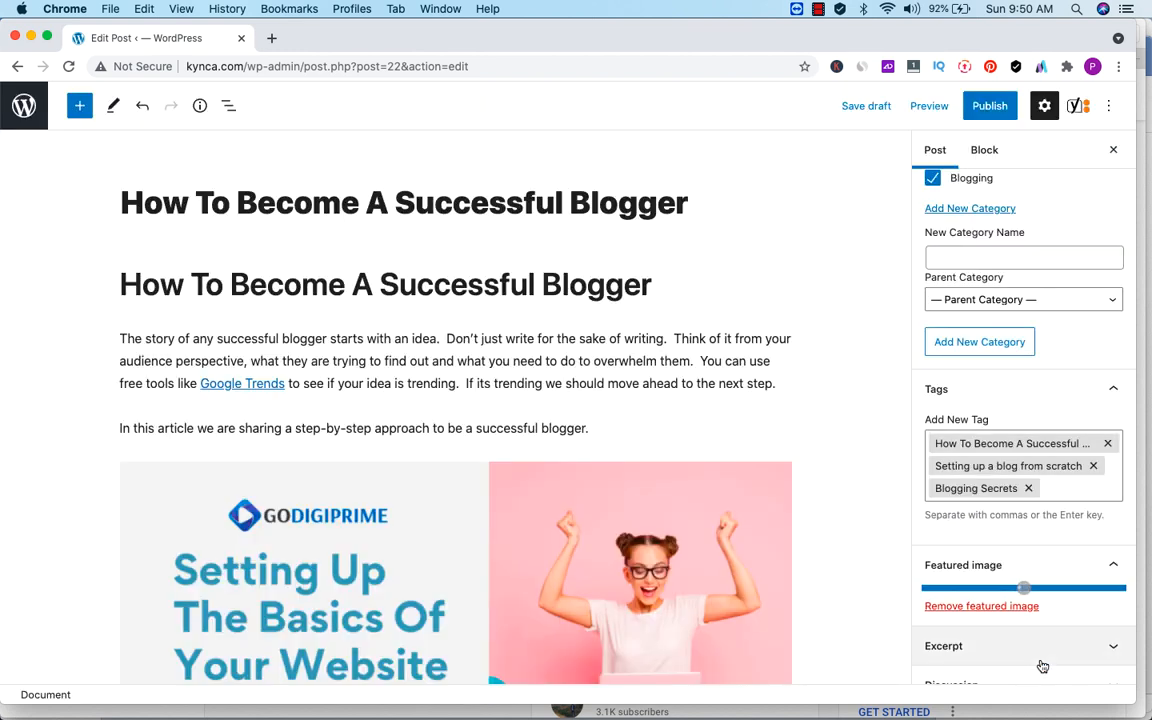
- Review the post's Excerpt and Discussion settings, including comments and pingbacks
{"action": "scroll", "coordinate": [1042, 665], "scroll_direction": "down", "scroll_amount": 5}
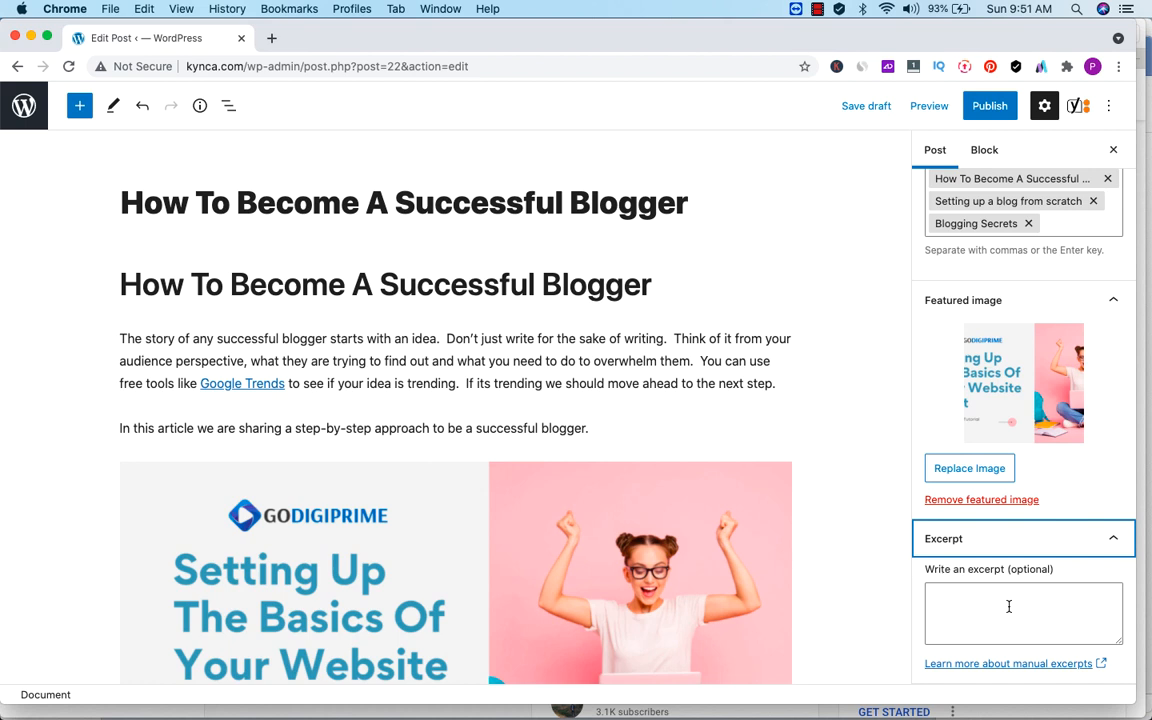
{"action": "scroll", "coordinate": [1009, 606], "scroll_direction": "down", "scroll_amount": 1}
{"action": "left_click", "coordinate": [1111, 669]}
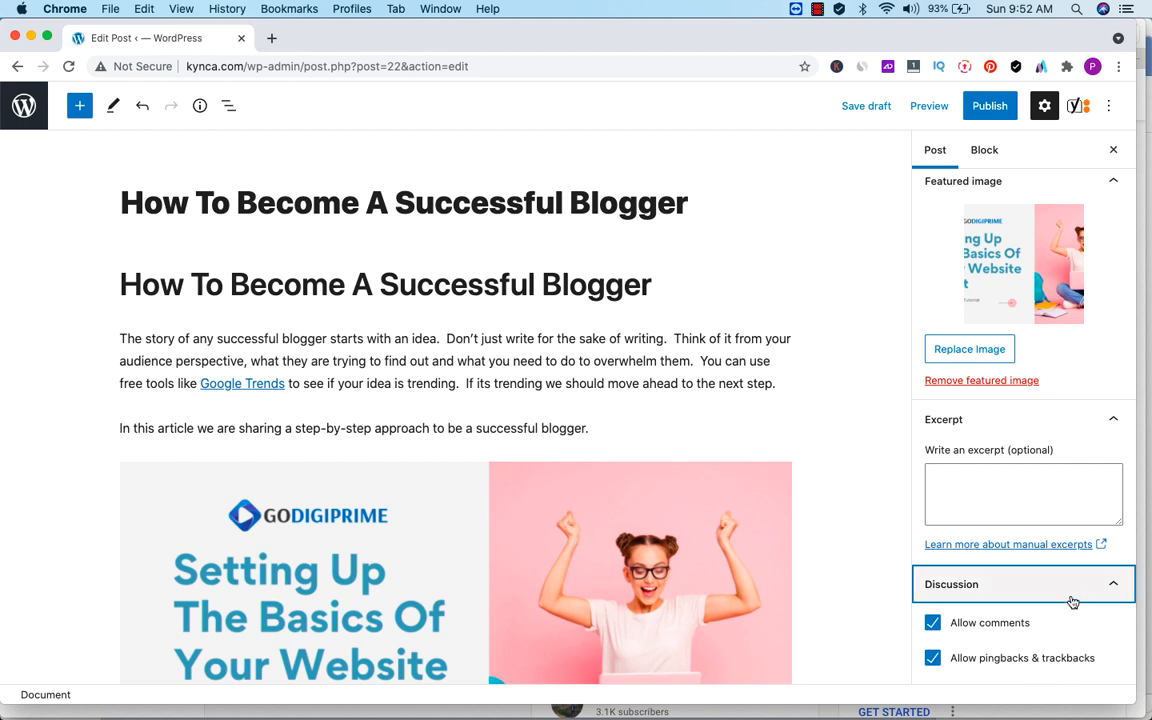
{"action": "scroll", "coordinate": [1073, 602], "scroll_direction": "up", "scroll_amount": 3}
{"action": "scroll", "coordinate": [1073, 602], "scroll_direction": "up", "scroll_amount": 10}
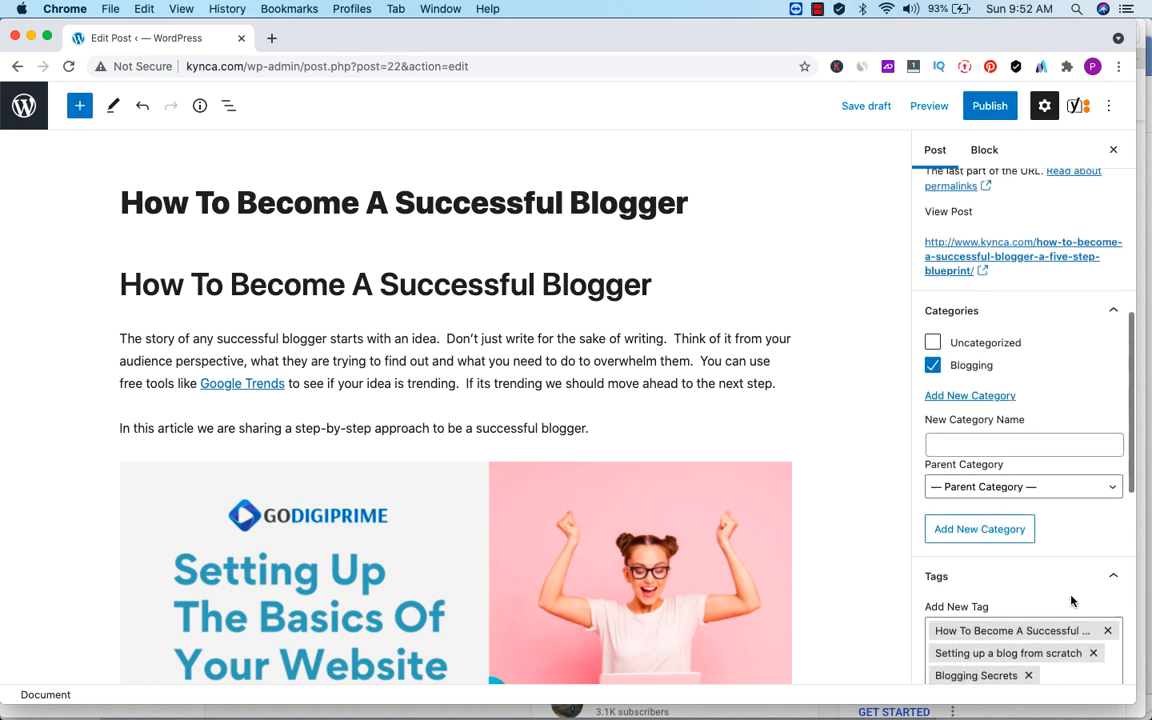
{"action": "scroll", "coordinate": [1073, 602], "scroll_direction": "up", "scroll_amount": 5}
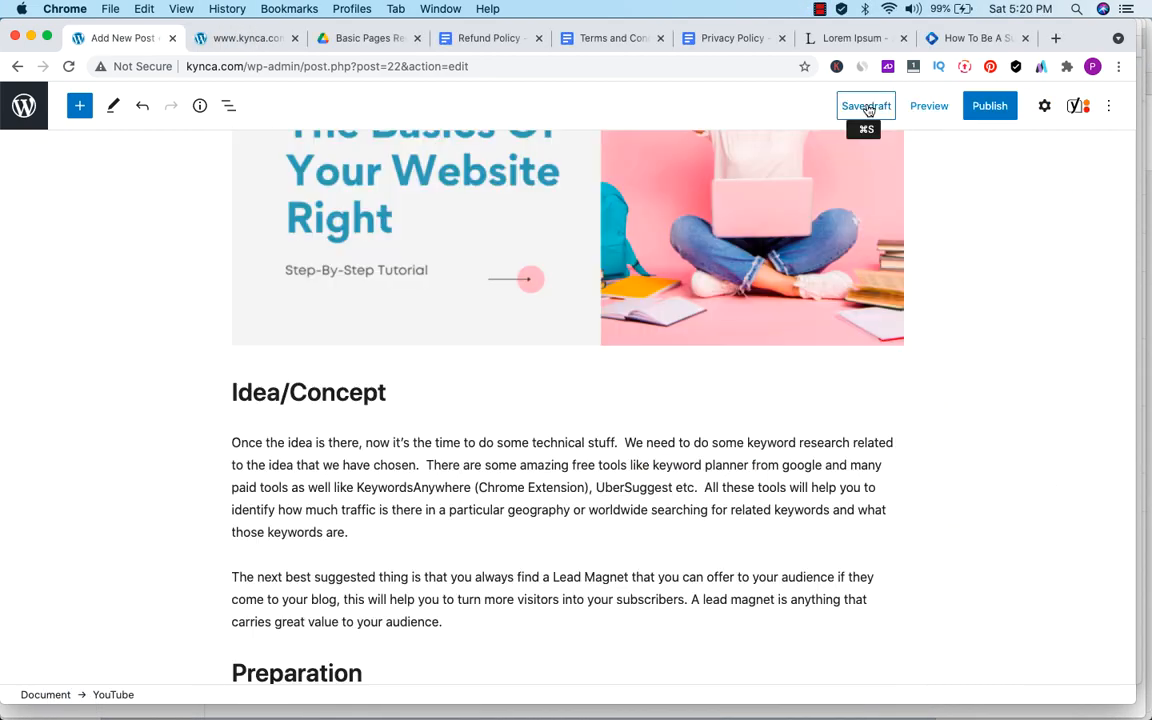
- Preview the post in a new tab and look through the whole page
{"action": "left_click", "coordinate": [931, 106]}
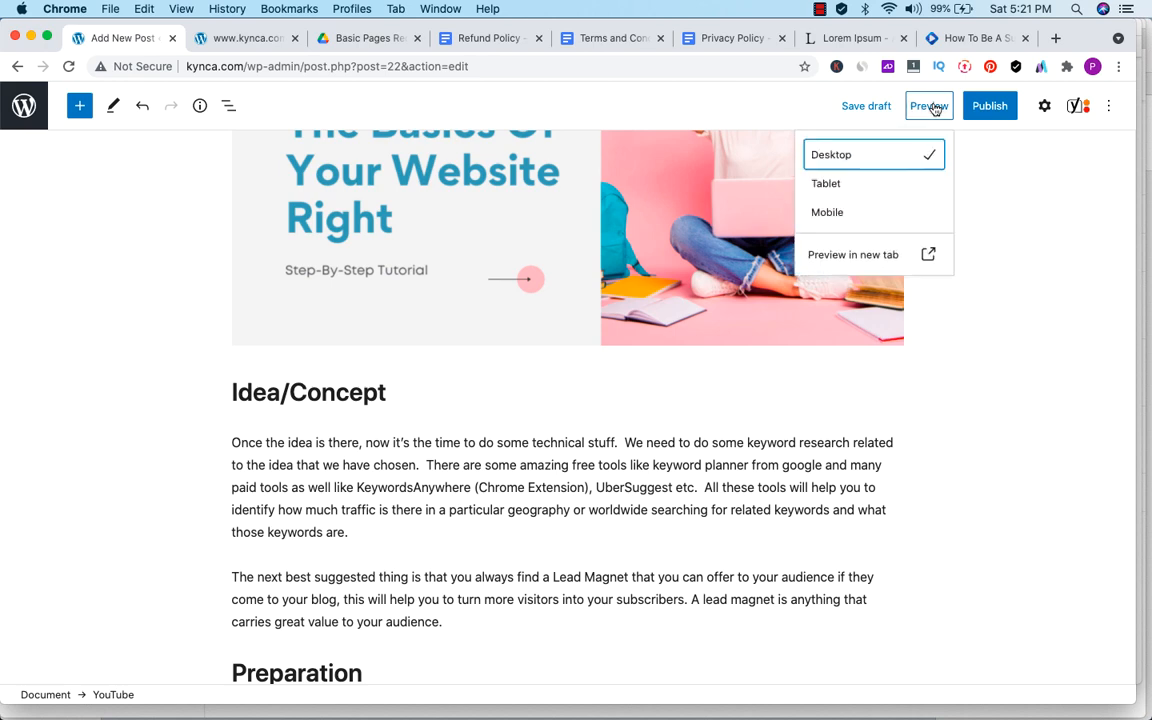
{"action": "left_click", "coordinate": [927, 258]}
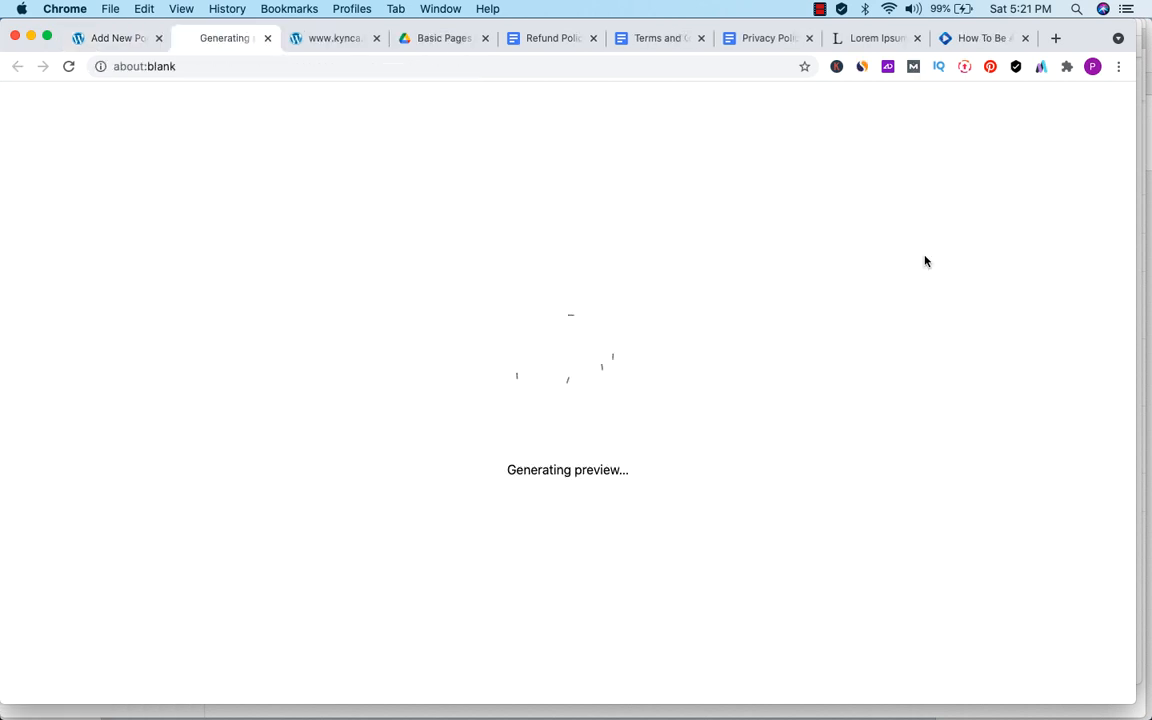
{"action": "scroll", "coordinate": [684, 501], "scroll_direction": "down", "scroll_amount": 6}
{"action": "scroll", "coordinate": [684, 501], "scroll_direction": "down", "scroll_amount": 8}
{"action": "scroll", "coordinate": [684, 501], "scroll_direction": "up", "scroll_amount": 20}
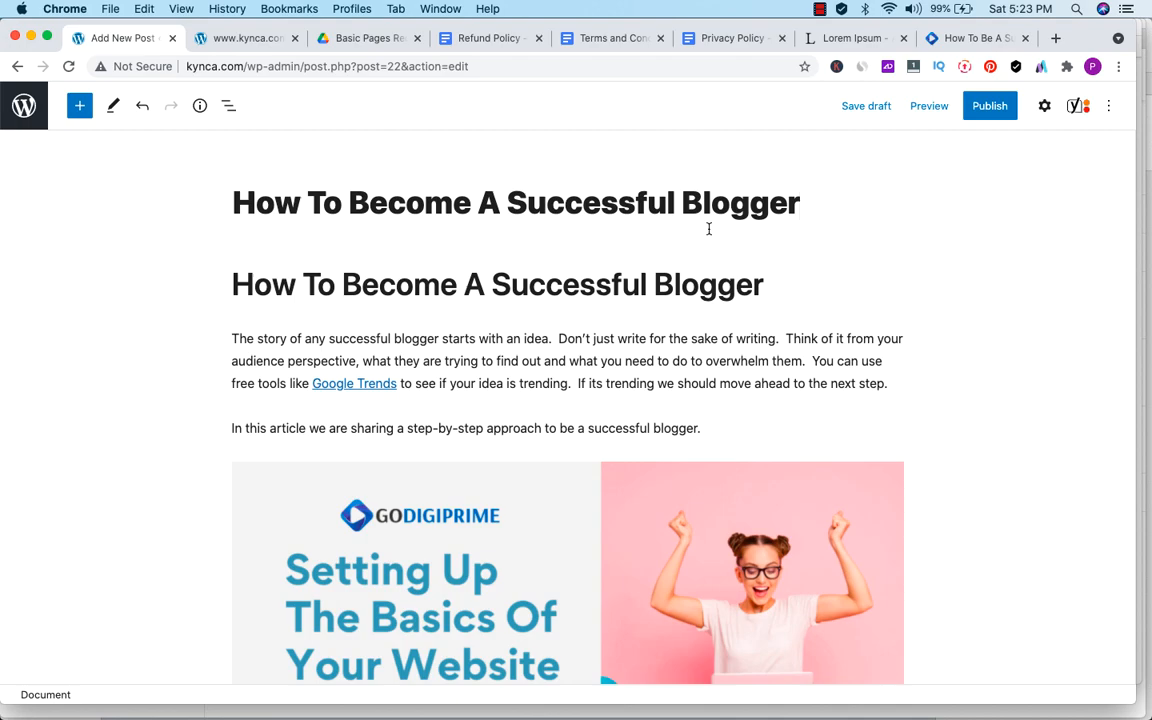
- Review the Yoast SEO readability analysis of the post, including its suggested improvements and good results
{"action": "scroll", "coordinate": [694, 437], "scroll_direction": "down", "scroll_amount": 15}
{"action": "scroll", "coordinate": [694, 437], "scroll_direction": "down", "scroll_amount": 20}
{"action": "scroll", "coordinate": [694, 442], "scroll_direction": "up", "scroll_amount": 3}
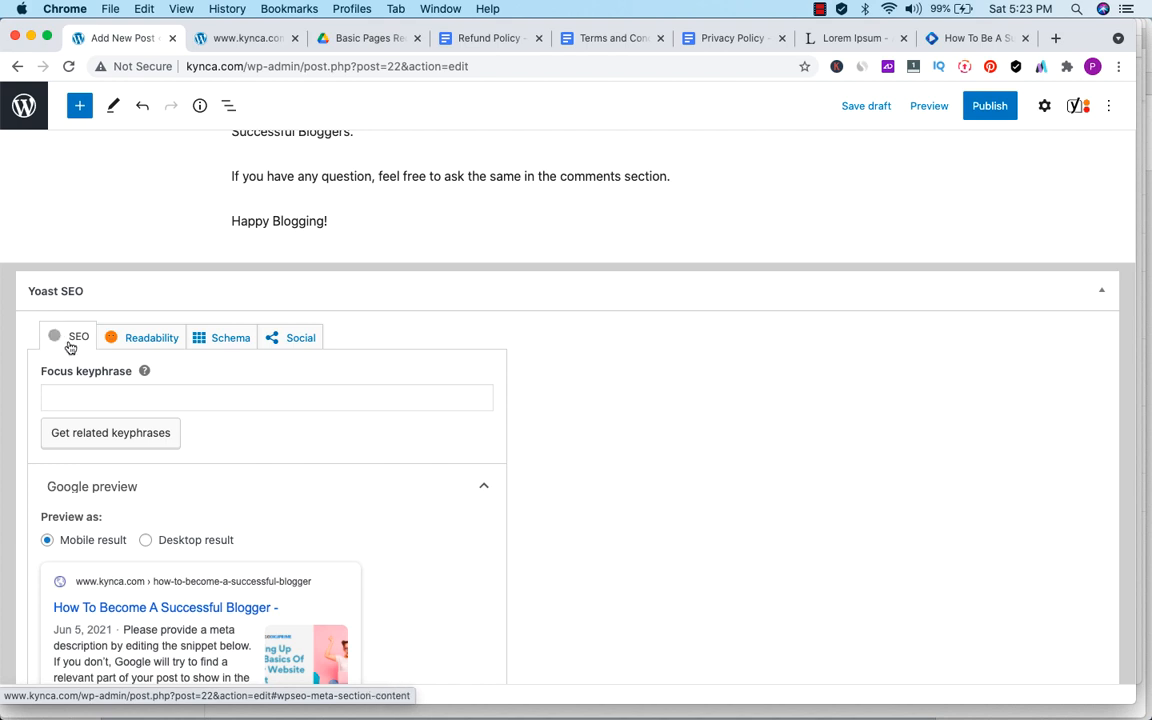
{"action": "left_click", "coordinate": [147, 338]}
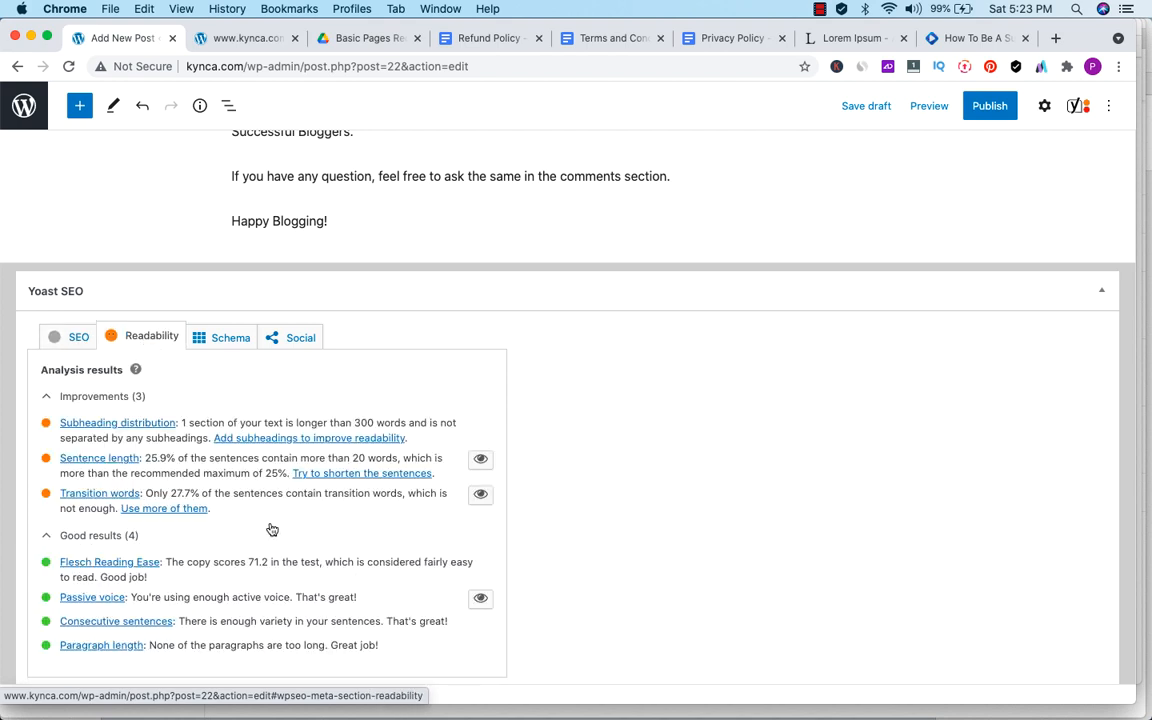
{"action": "scroll", "coordinate": [295, 558], "scroll_direction": "down", "scroll_amount": 3}
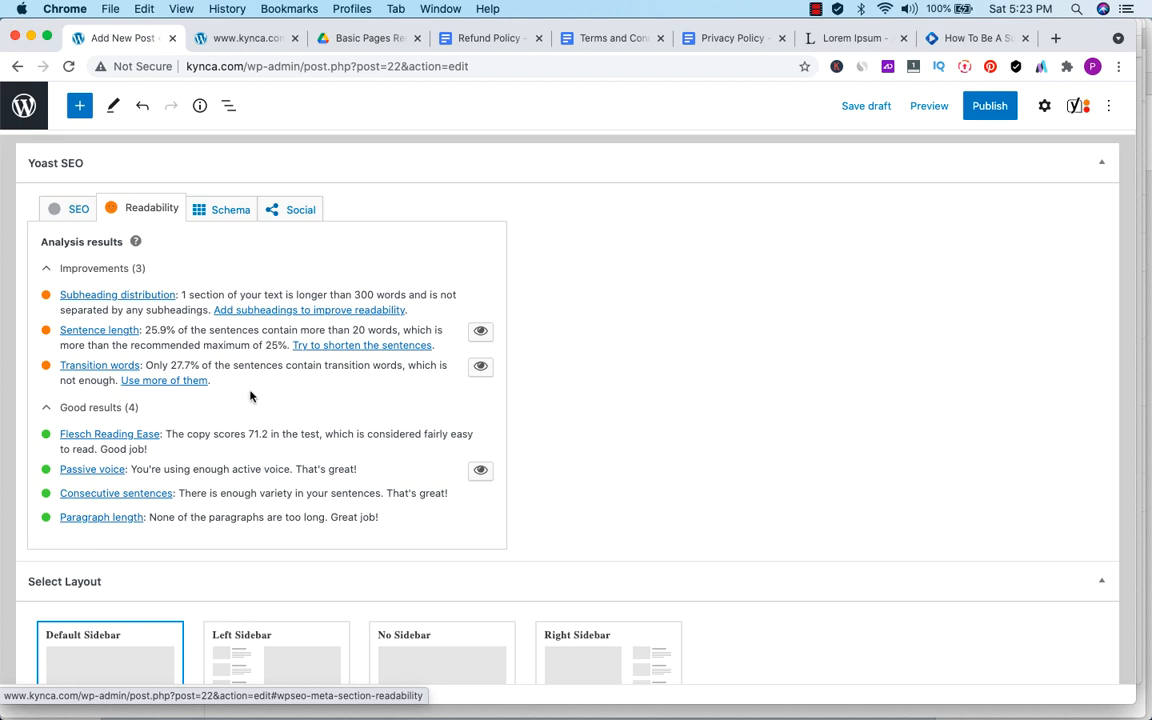
- Highlight the sentences flagged by the Transition words check and review them throughout the post
{"action": "left_click", "coordinate": [481, 370]}
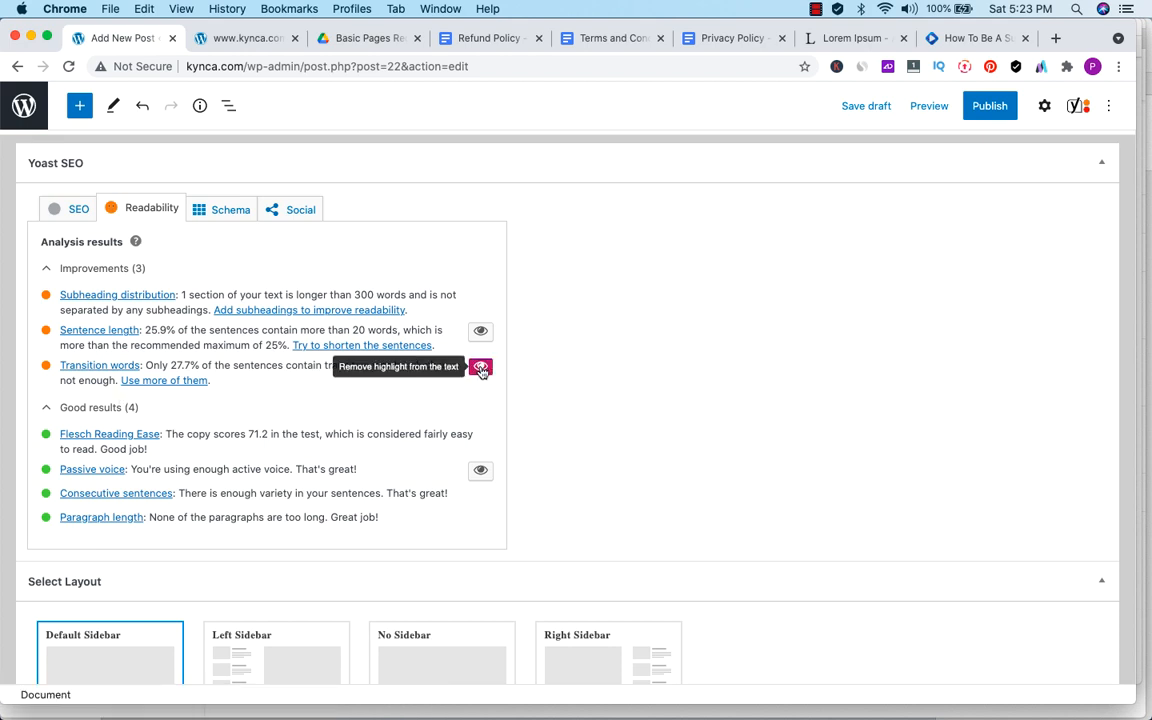
{"action": "scroll", "coordinate": [650, 270], "scroll_direction": "up", "scroll_amount": 5}
{"action": "scroll", "coordinate": [650, 268], "scroll_direction": "up", "scroll_amount": 2}
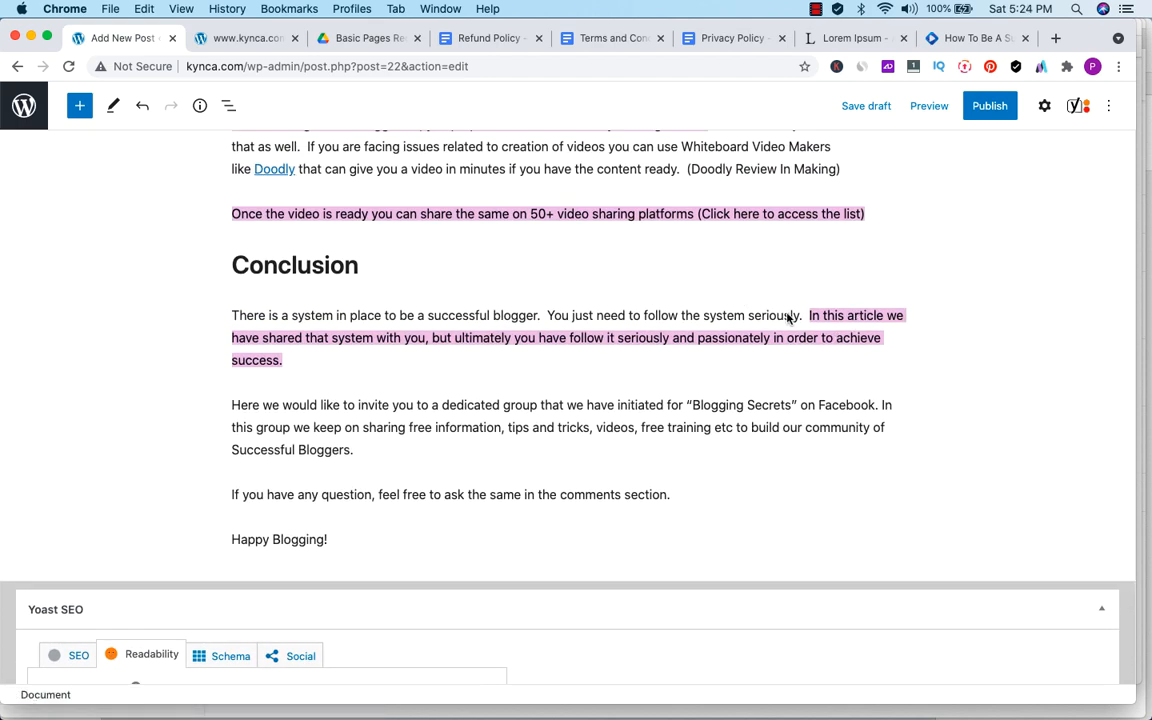
{"action": "scroll", "coordinate": [555, 195], "scroll_direction": "up", "scroll_amount": 5}
{"action": "scroll", "coordinate": [610, 213], "scroll_direction": "up", "scroll_amount": 1}
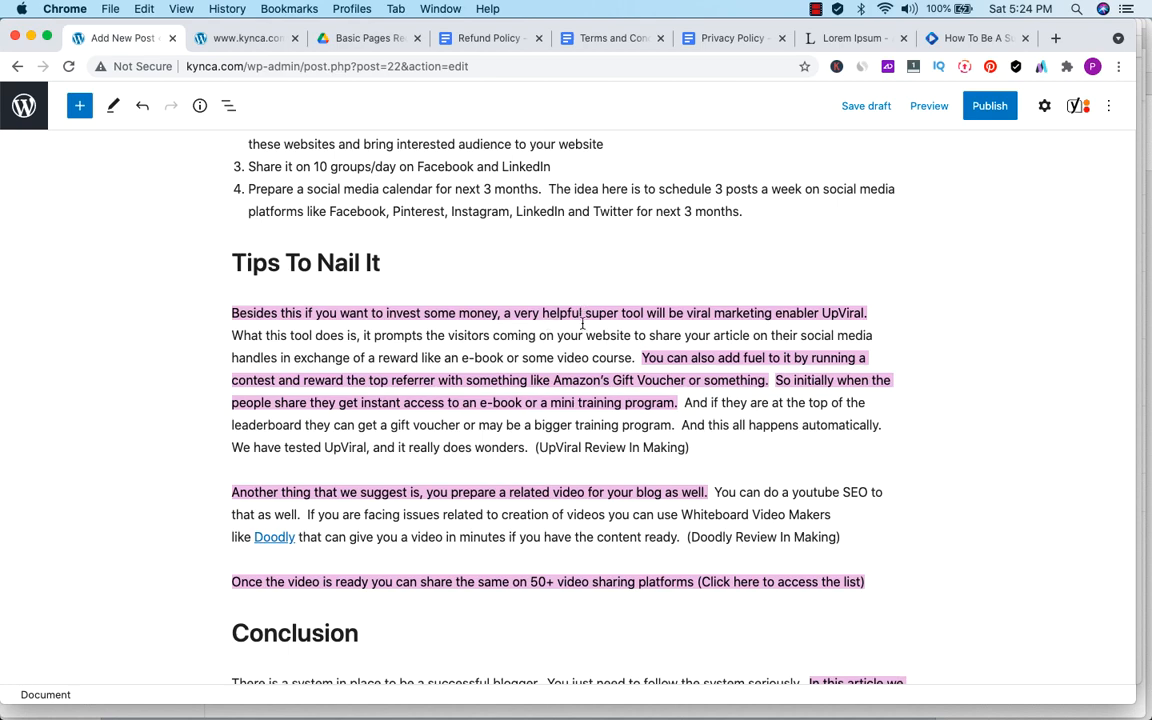
{"action": "scroll", "coordinate": [582, 323], "scroll_direction": "up", "scroll_amount": 10}
{"action": "scroll", "coordinate": [582, 323], "scroll_direction": "up", "scroll_amount": 14}
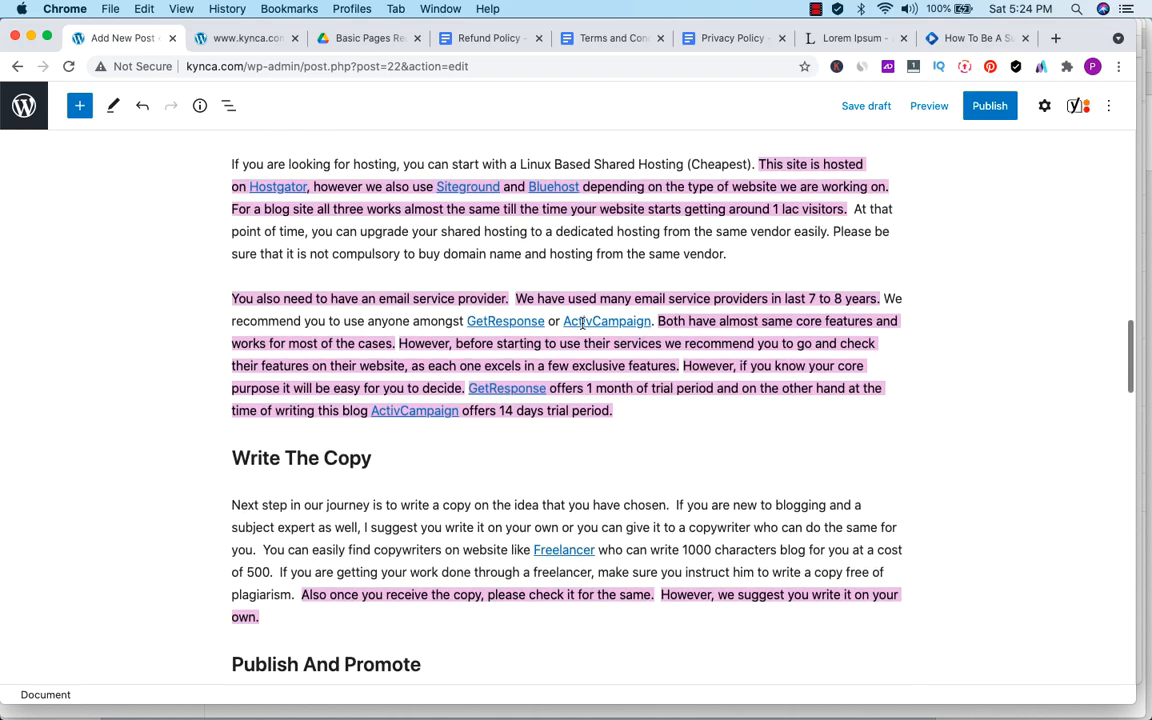
{"action": "scroll", "coordinate": [627, 300], "scroll_direction": "up", "scroll_amount": 5}
{"action": "scroll", "coordinate": [627, 300], "scroll_direction": "up", "scroll_amount": 6}
{"action": "scroll", "coordinate": [627, 302], "scroll_direction": "down", "scroll_amount": 20}
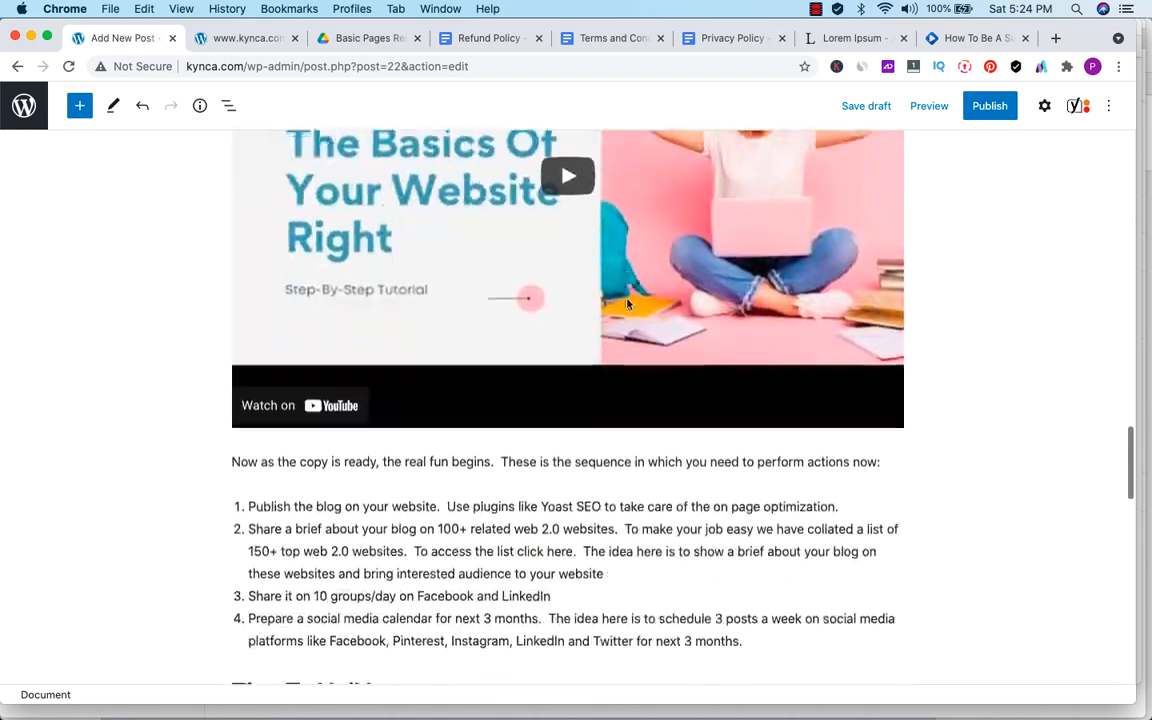
{"action": "scroll", "coordinate": [627, 303], "scroll_direction": "down", "scroll_amount": 20}
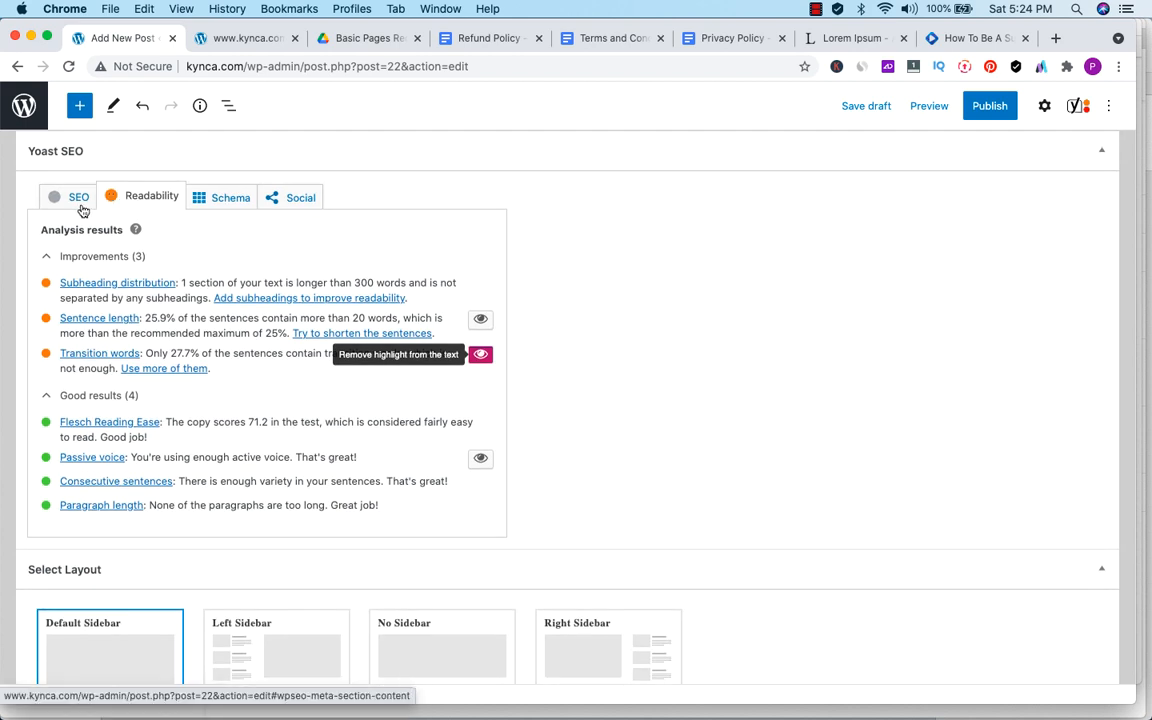
- Set the post's Yoast SEO focus keyphrase to "How To Become A Successful Blogger"
{"action": "left_click", "coordinate": [73, 200]}
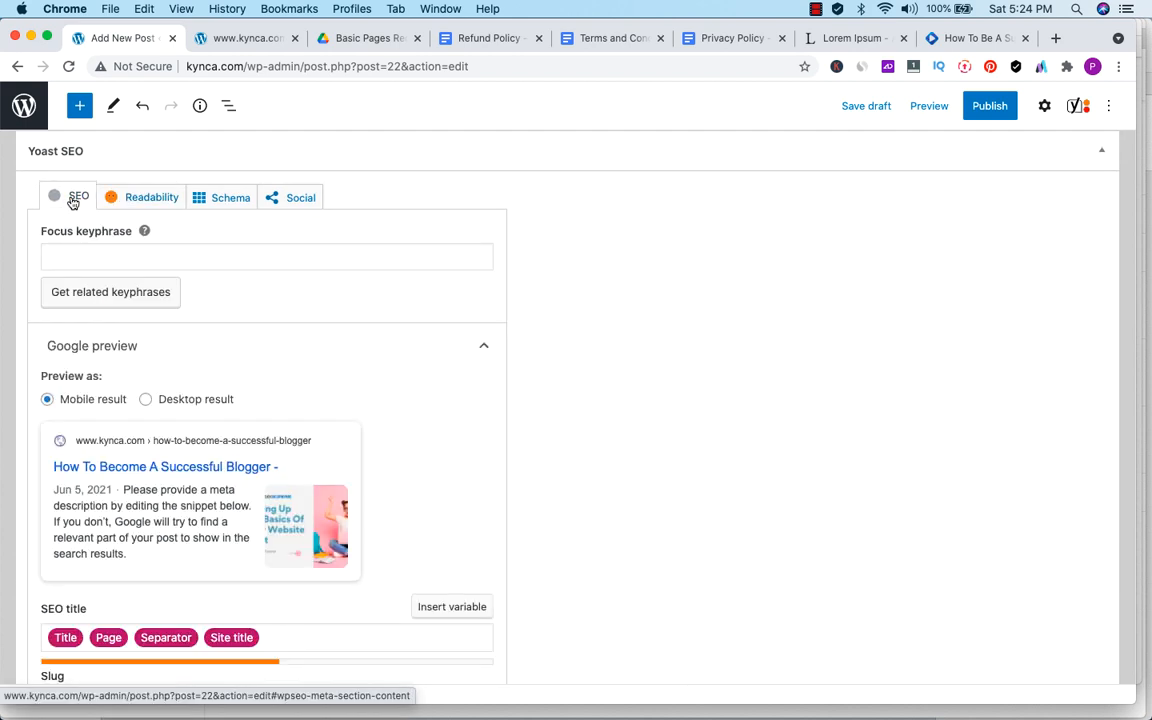
{"action": "scroll", "coordinate": [400, 505], "scroll_direction": "down", "scroll_amount": 10}
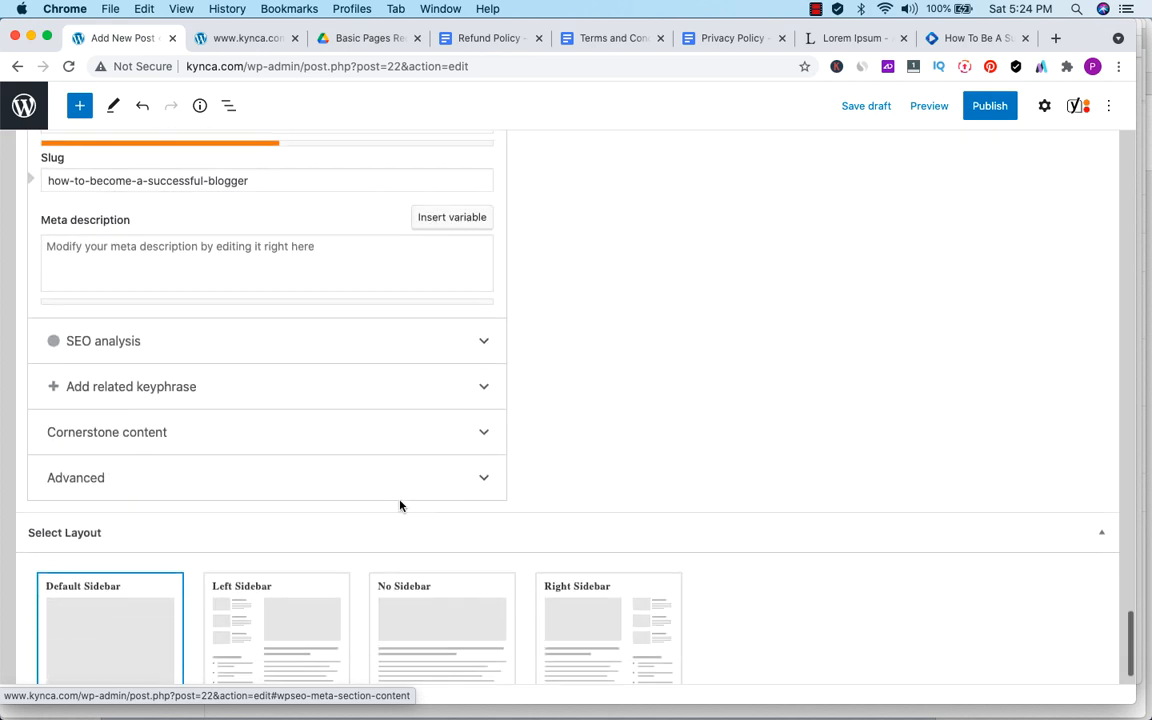
{"action": "scroll", "coordinate": [400, 501], "scroll_direction": "up", "scroll_amount": 10}
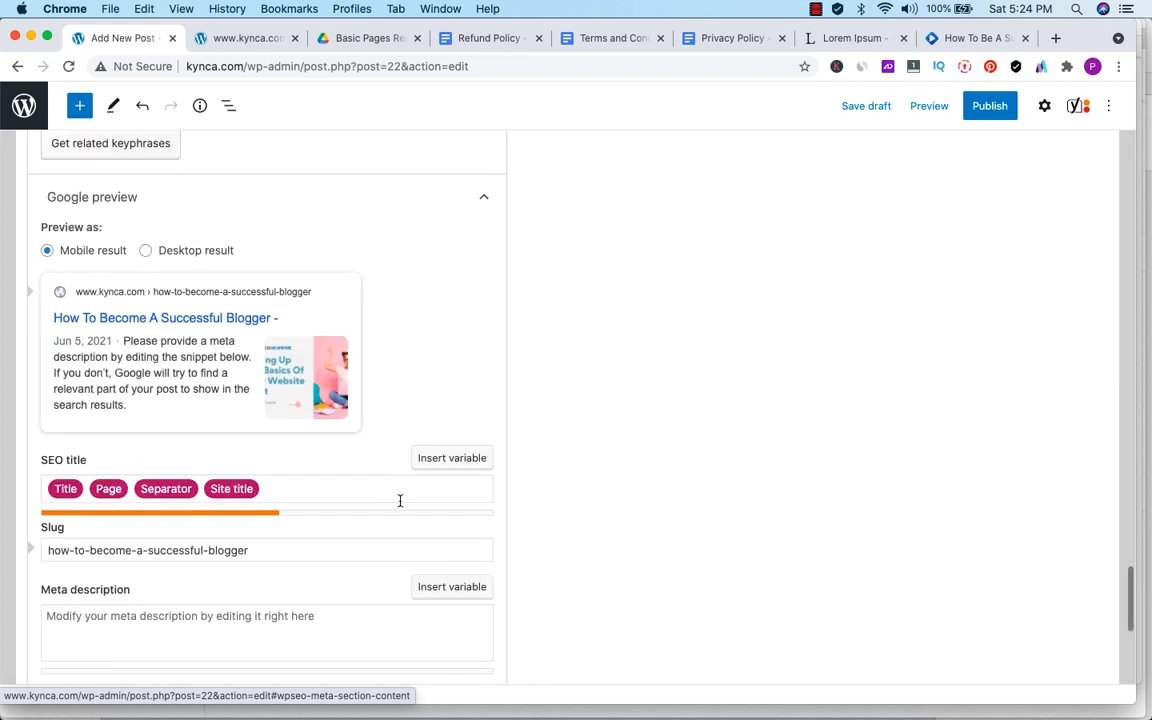
{"action": "left_click", "coordinate": [130, 281]}
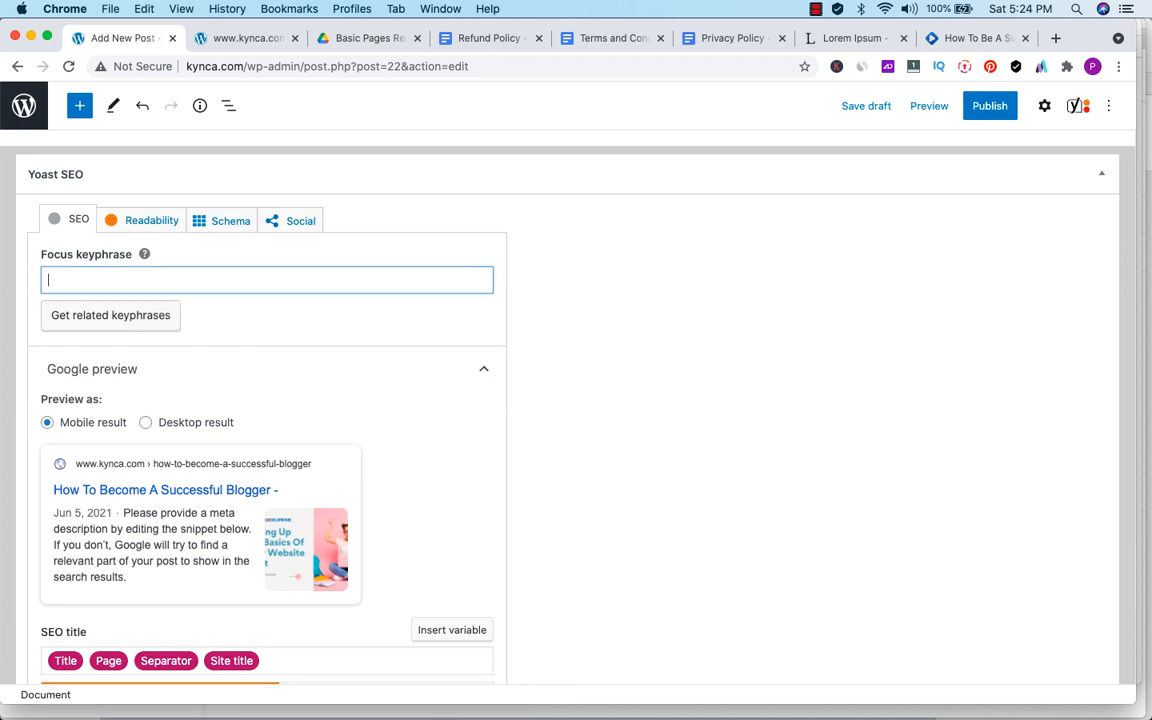
{"action": "type", "text": "How To Become A "}
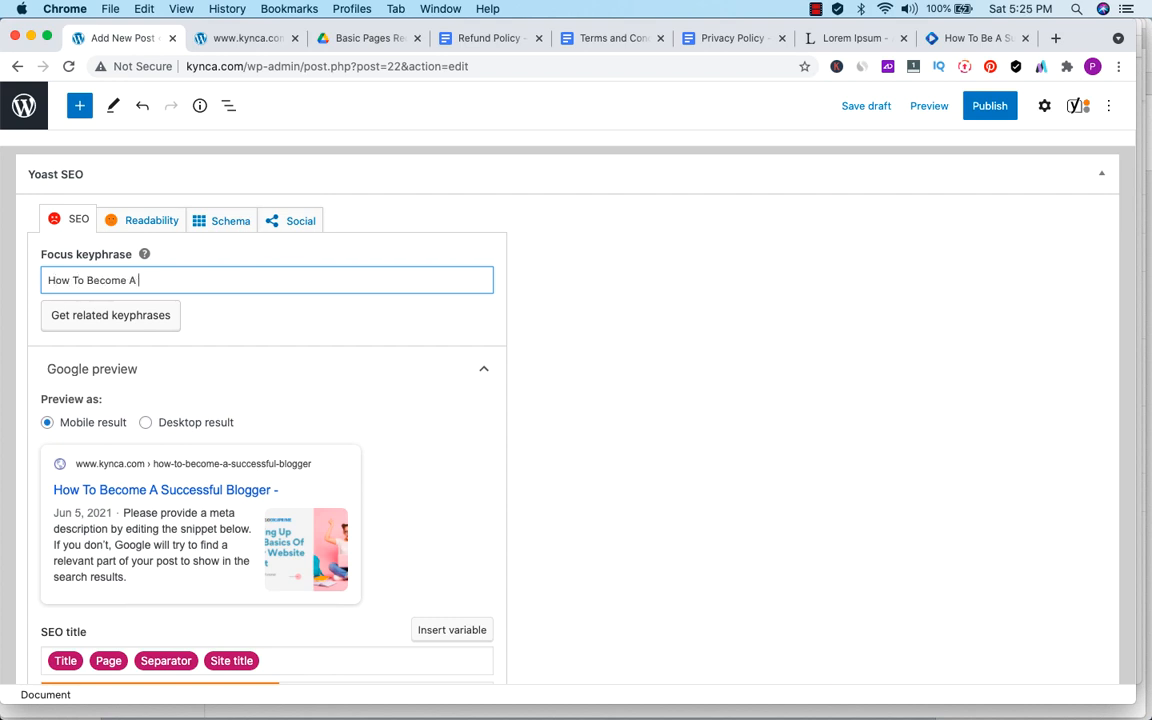
{"action": "type", "text": "Successful Blogger"}
- Compare the desktop and mobile versions of the post's Google search preview
{"action": "scroll", "coordinate": [130, 290], "scroll_direction": "down", "scroll_amount": 5}
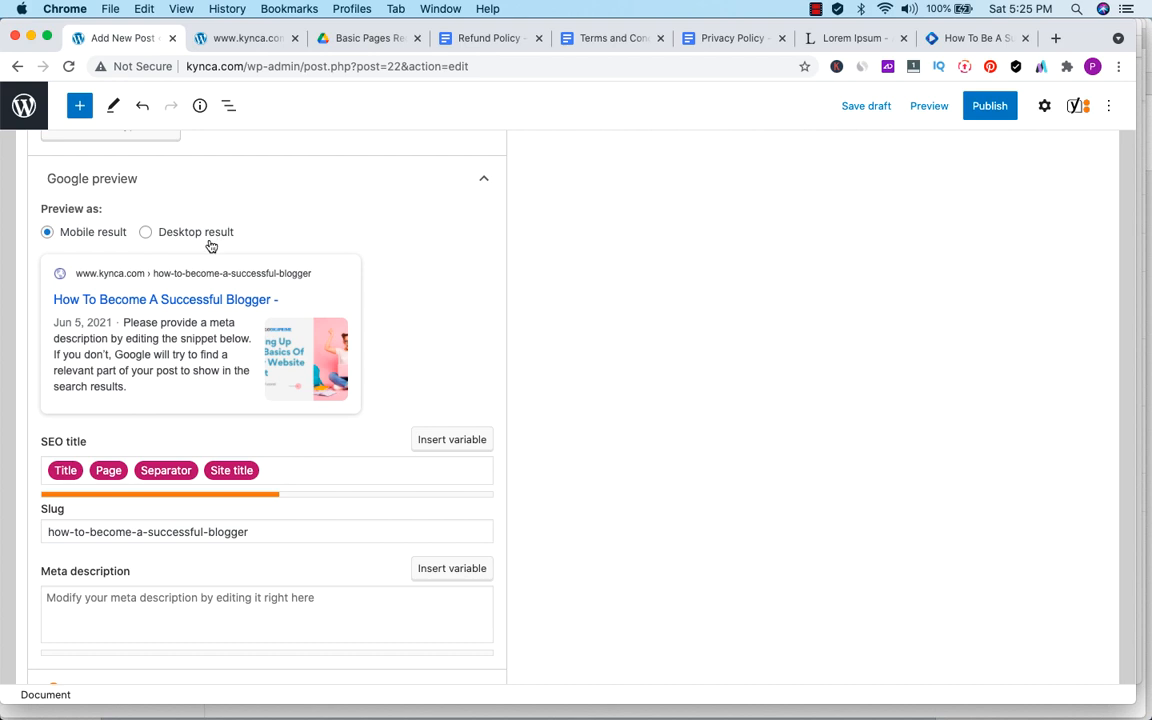
{"action": "left_click", "coordinate": [163, 234]}
{"action": "left_click", "coordinate": [47, 231]}
- Change the slug to "how-to-become-a-successful-blogger-A-Five Step Blueprint" and the focus keyphrase to "How To Become A Successful Blogger - A Five Step Blueprint"
{"action": "double_click", "coordinate": [270, 535]}
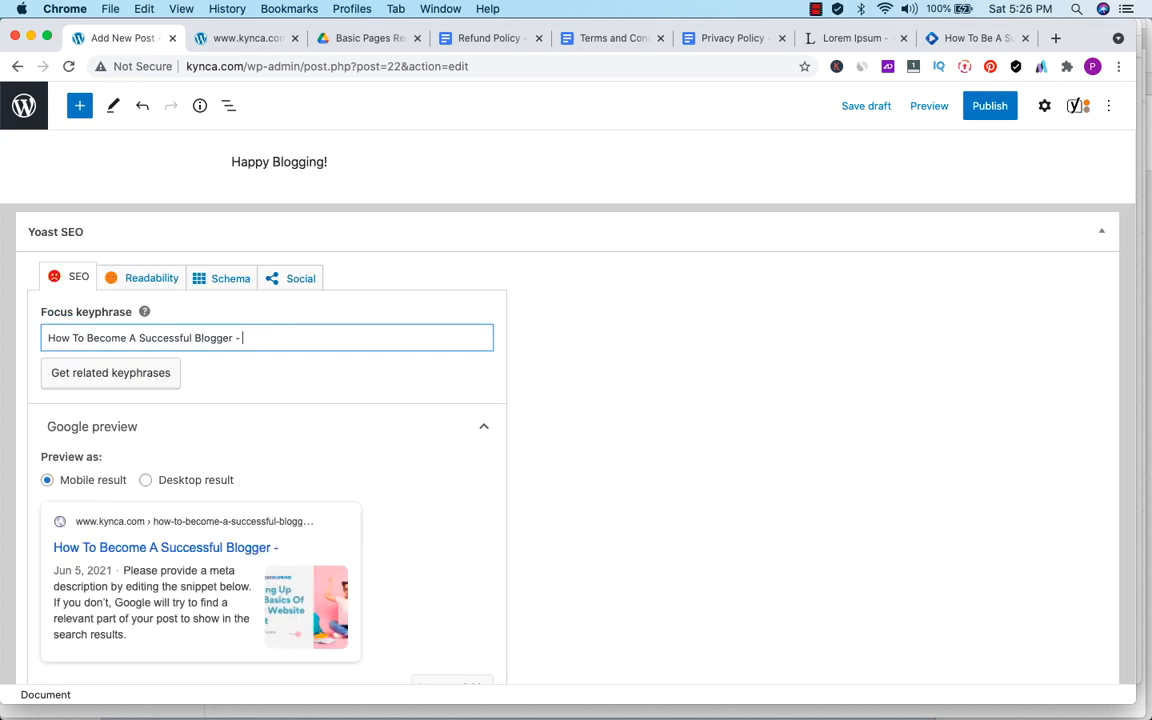
{"action": "type", "text": "A Five"}
{"action": "type", "text": "ep Blueprint"}
{"action": "left_click", "coordinate": [368, 398]}
{"action": "scroll", "coordinate": [368, 398], "scroll_direction": "down", "scroll_amount": 4}
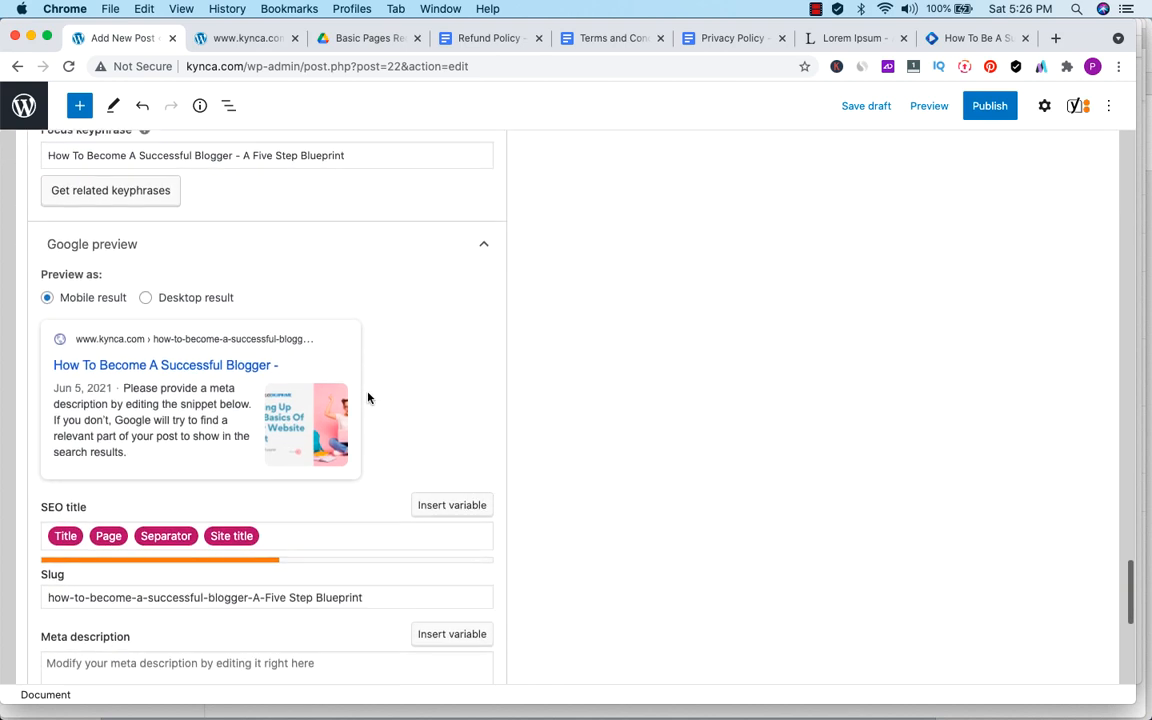
- Write the meta description "Sharing the best practices to be a successful blogger. This 5 step blueprint ensures that you take your blogging idea to the successful path"
{"action": "scroll", "coordinate": [368, 398], "scroll_direction": "up", "scroll_amount": 5}
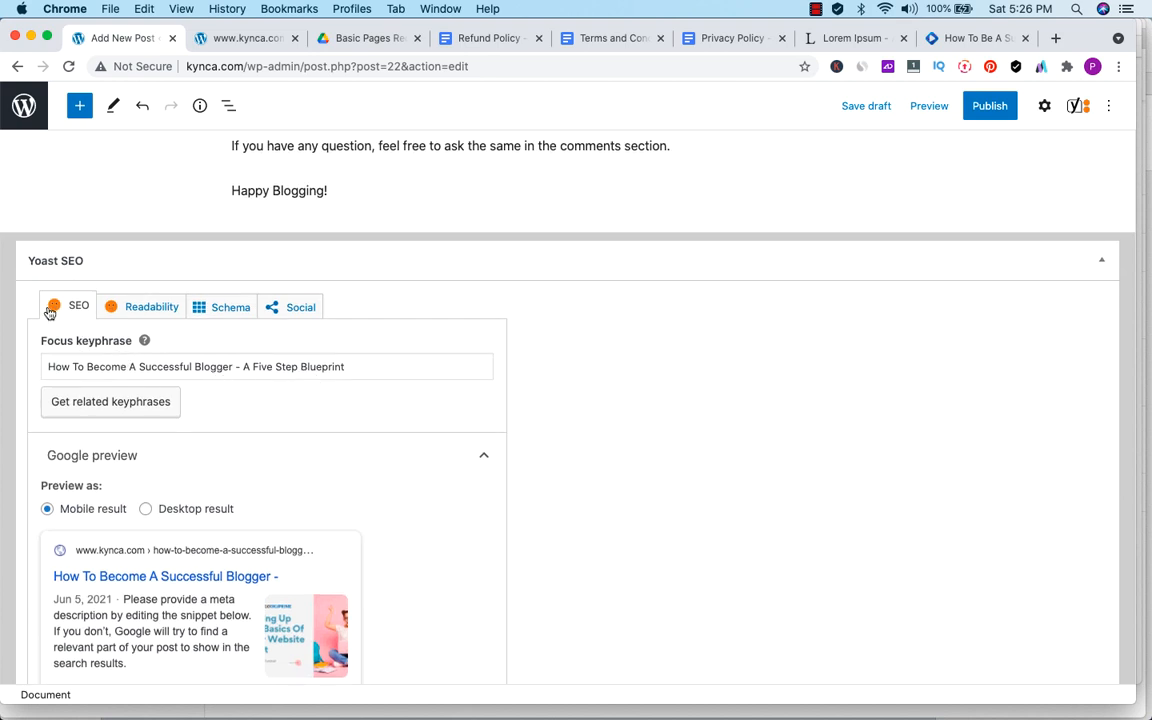
{"action": "scroll", "coordinate": [348, 448], "scroll_direction": "down", "scroll_amount": 9}
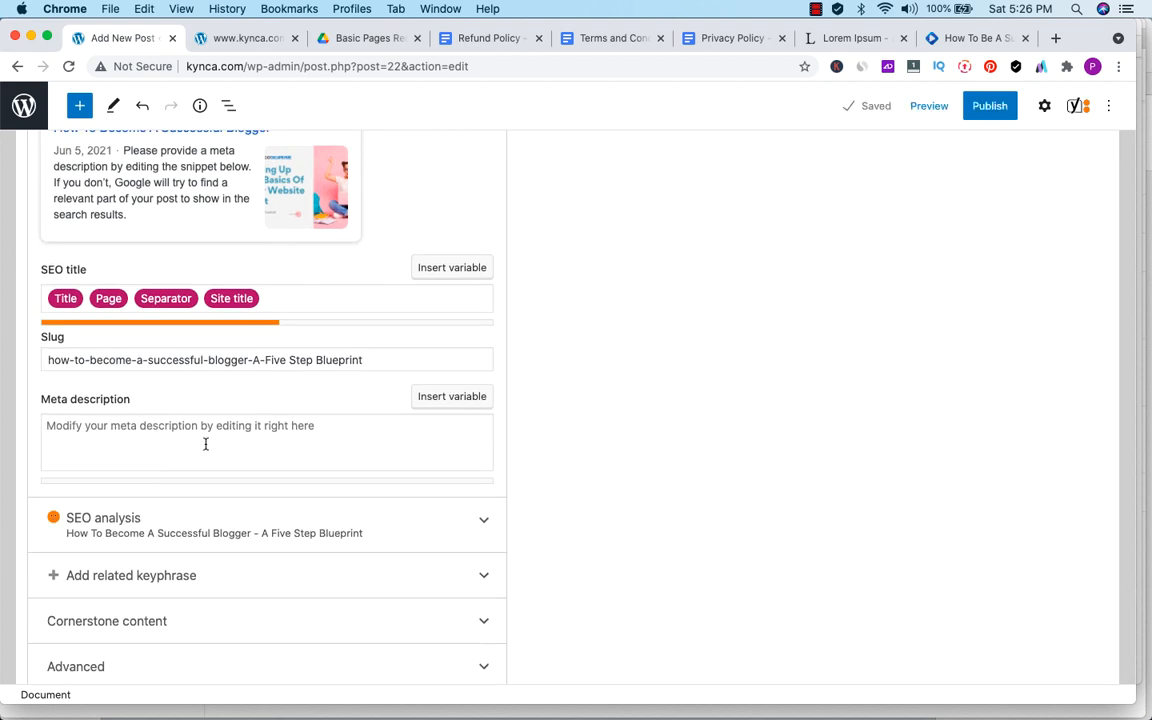
{"action": "left_click", "coordinate": [205, 443]}
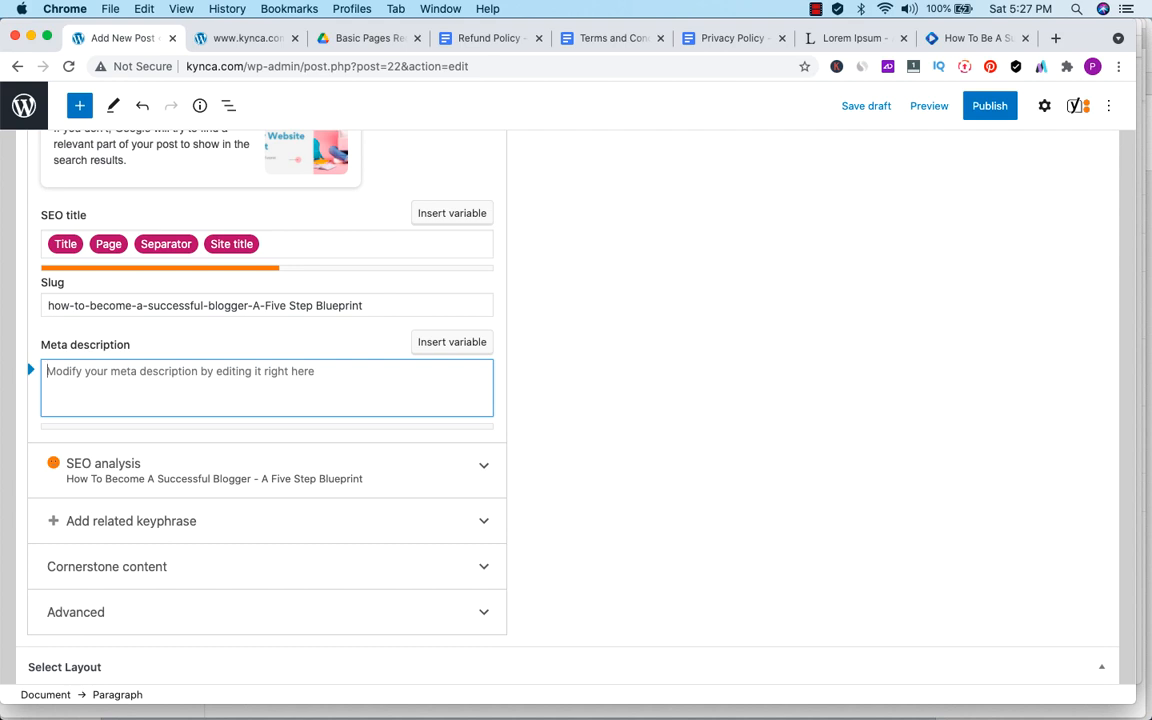
{"action": "type", "text": "Sharing the best practiv"}
{"action": "key", "text": "BackSpace"}
{"action": "type", "text": "ces to "}
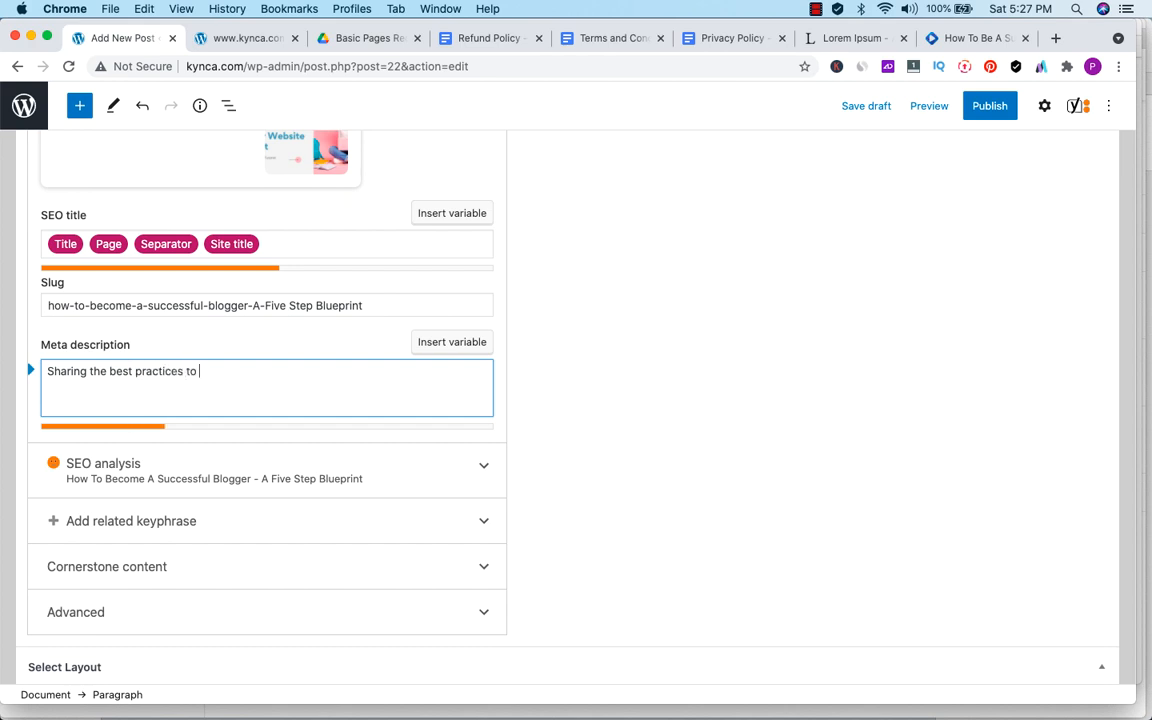
{"action": "type", "text": "be a successful blog"}
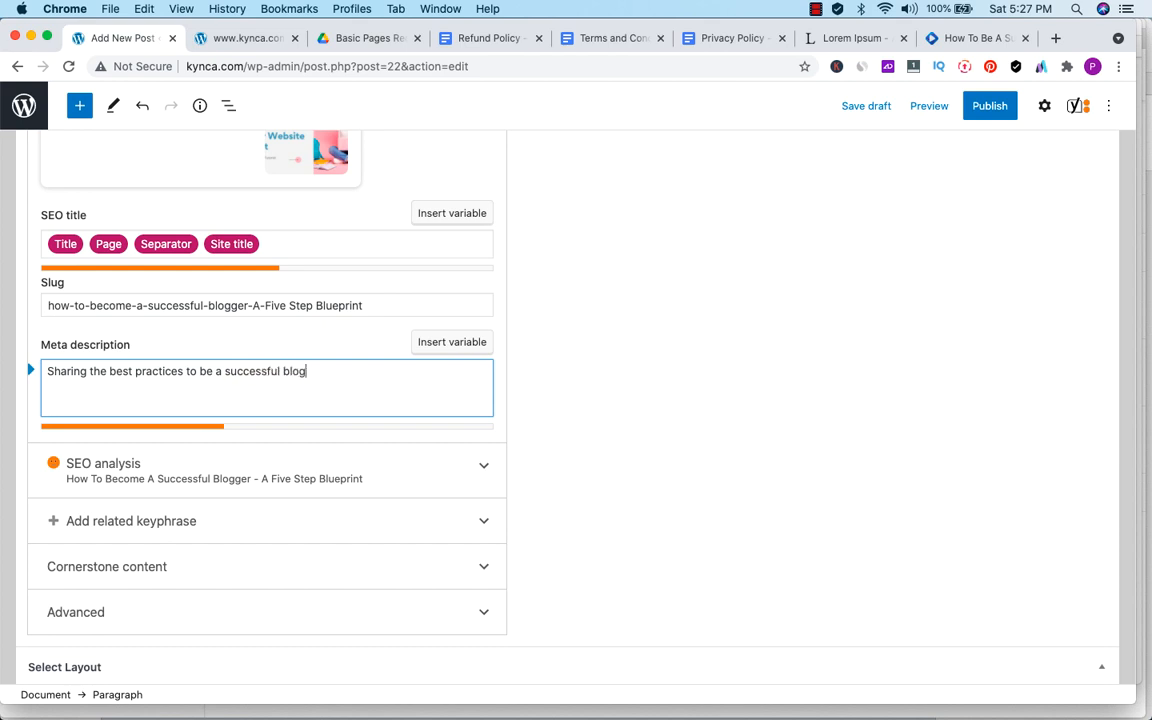
{"action": "type", "text": "ger.  This 5 step blueprint ensures"}
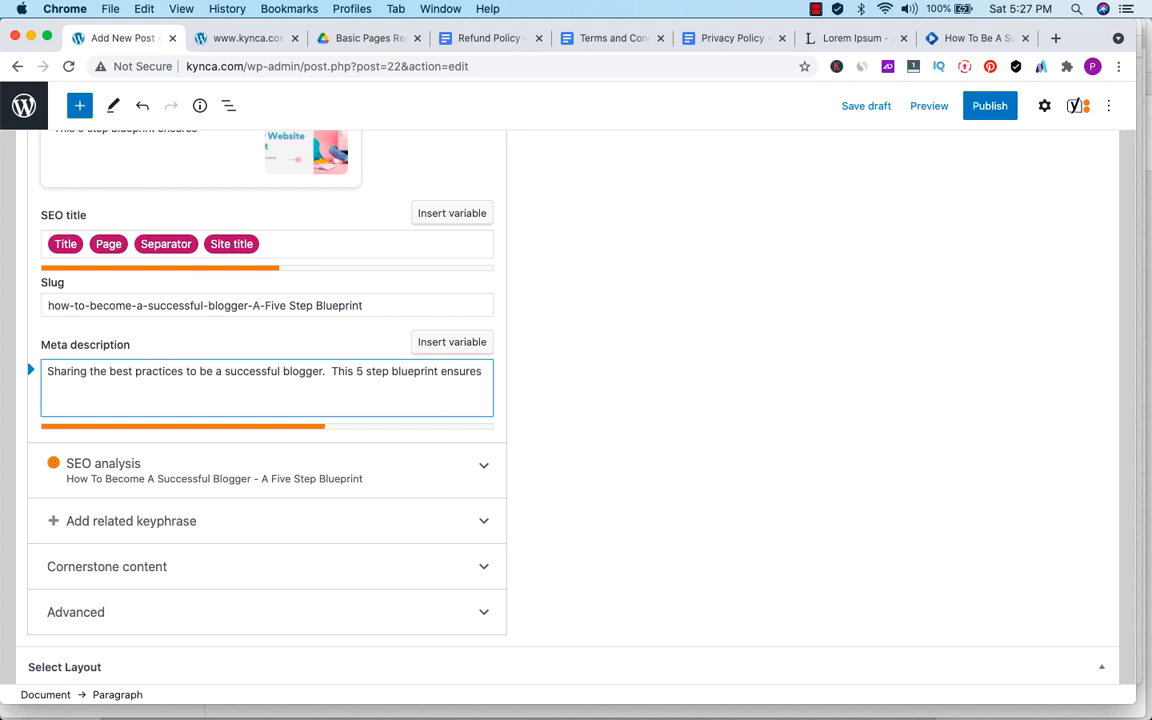
{"action": "type", "text": " that you take your blo"}
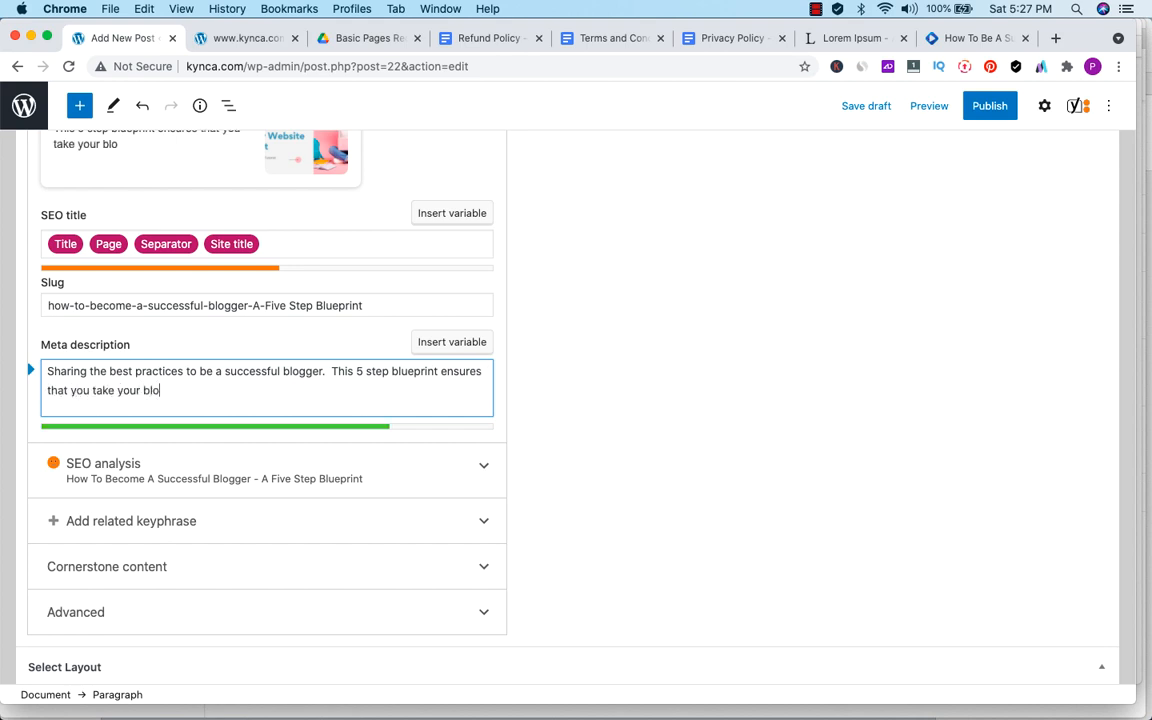
{"action": "type", "text": "ggin g idea to the suc"}
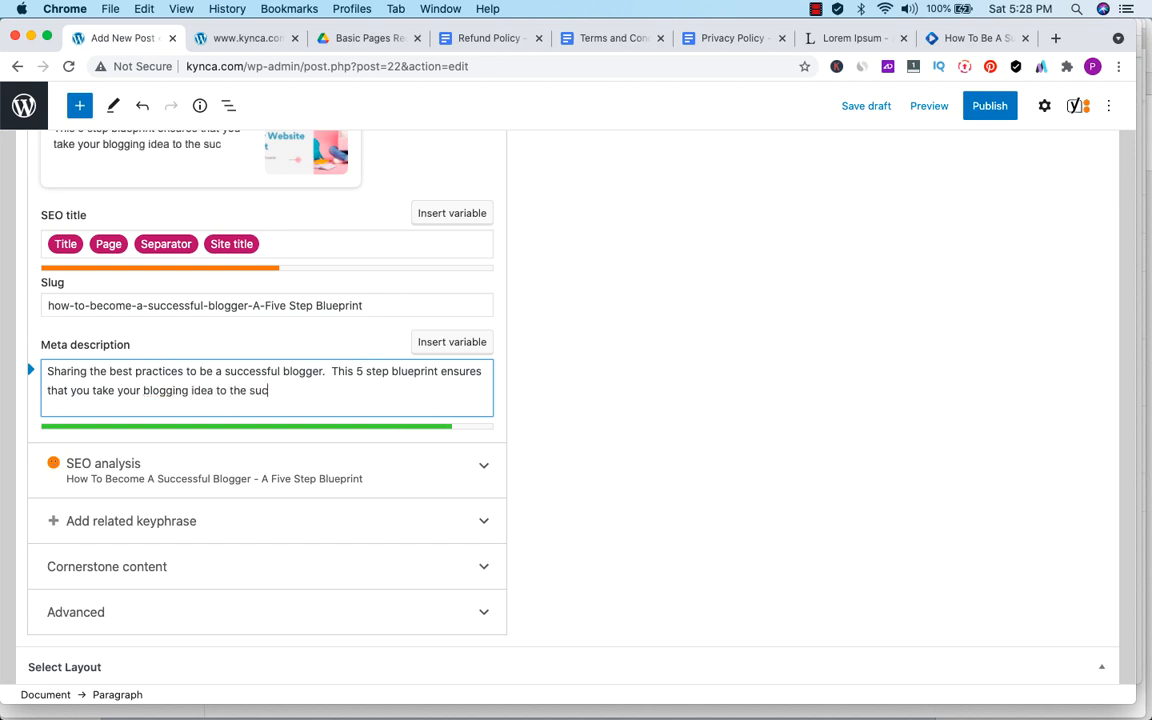
{"action": "type", "text": "cessful path"}
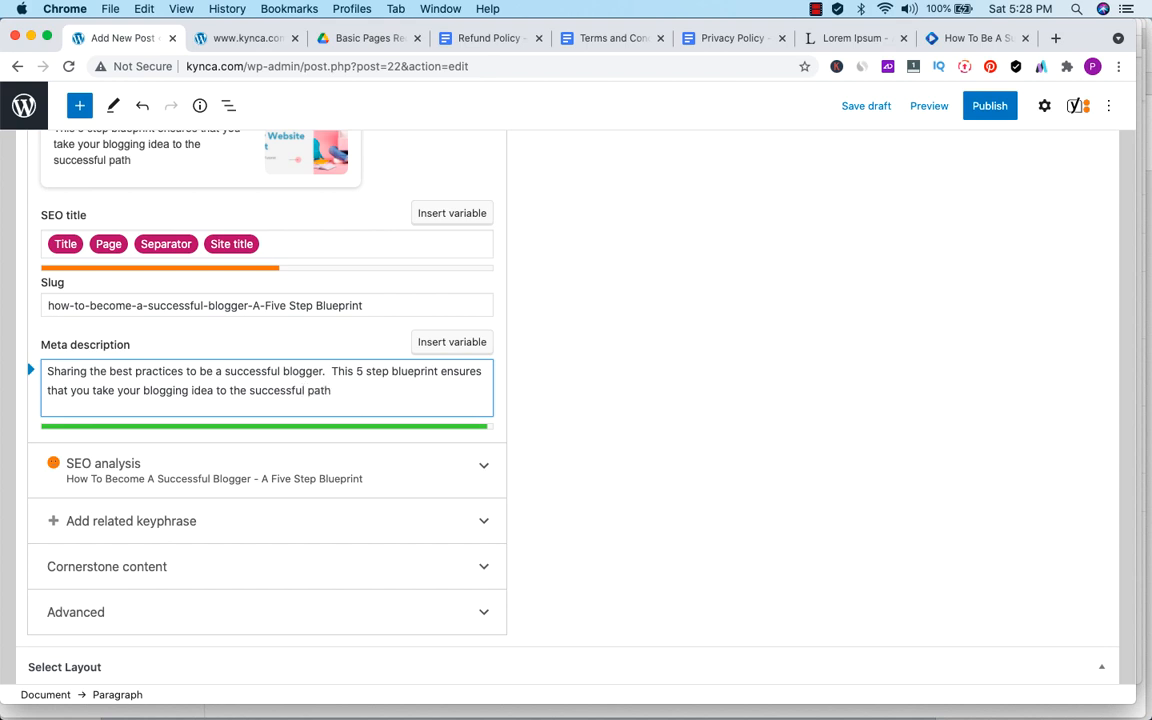
- Check the meta description in the mobile Google preview and expand the SEO analysis to review its problems, improvements and good results
{"action": "scroll", "coordinate": [262, 428], "scroll_direction": "up", "scroll_amount": 2}
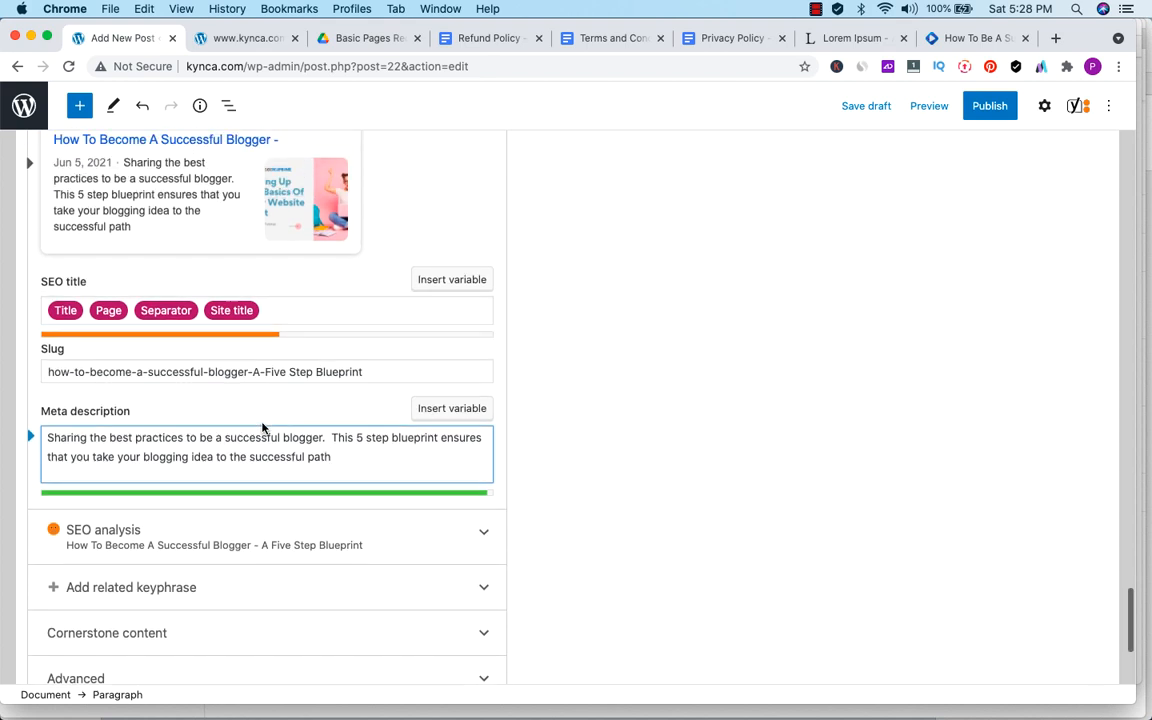
{"action": "scroll", "coordinate": [262, 428], "scroll_direction": "up", "scroll_amount": 1}
{"action": "scroll", "coordinate": [262, 426], "scroll_direction": "down", "scroll_amount": 3}
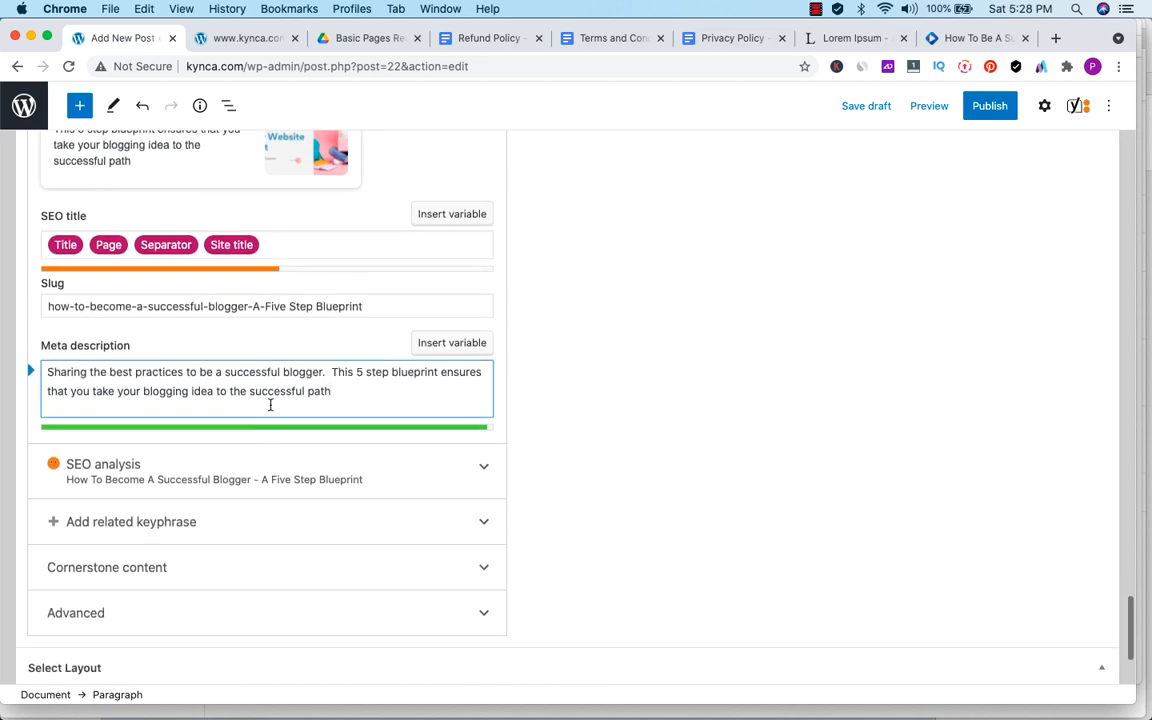
{"action": "scroll", "coordinate": [303, 383], "scroll_direction": "up", "scroll_amount": 6}
{"action": "scroll", "coordinate": [304, 388], "scroll_direction": "up", "scroll_amount": 8}
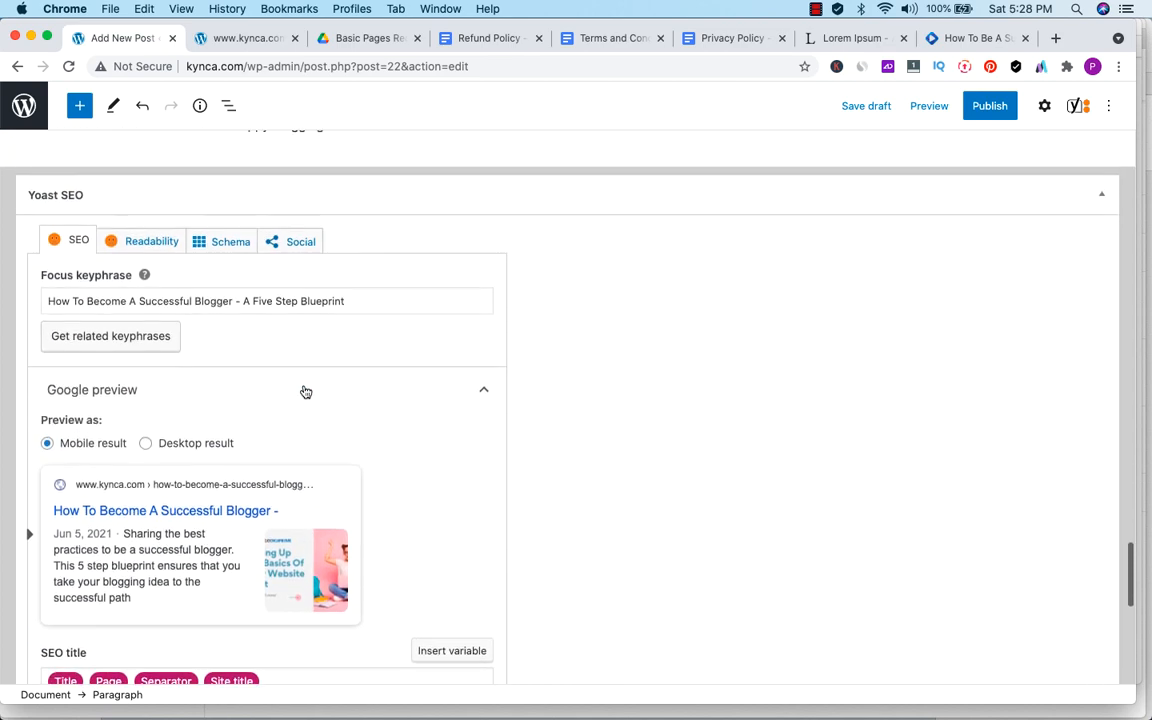
{"action": "scroll", "coordinate": [327, 537], "scroll_direction": "down", "scroll_amount": 15}
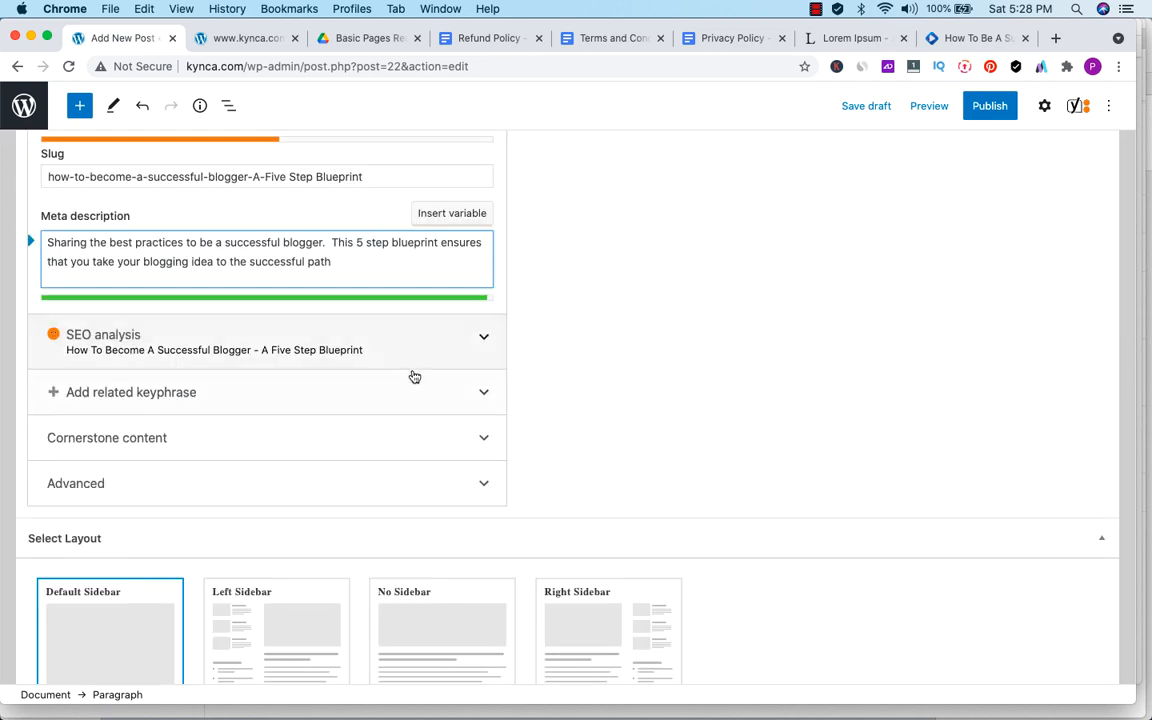
{"action": "left_click", "coordinate": [481, 338]}
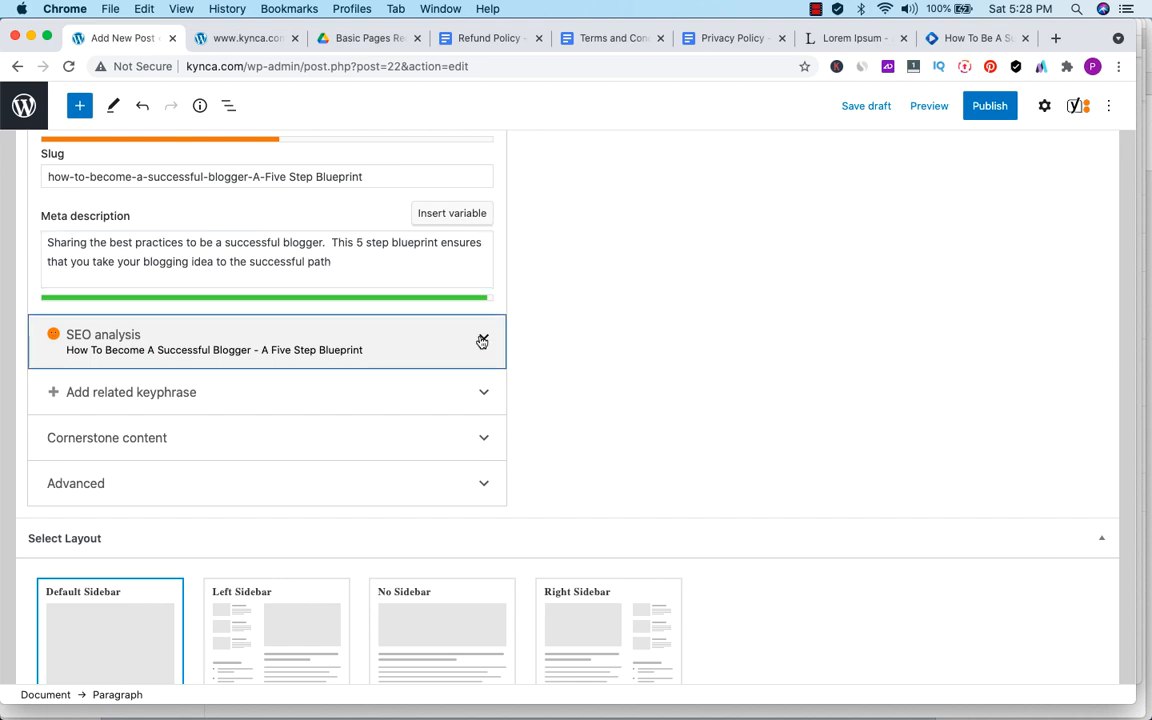
{"action": "scroll", "coordinate": [385, 588], "scroll_direction": "down", "scroll_amount": 12}
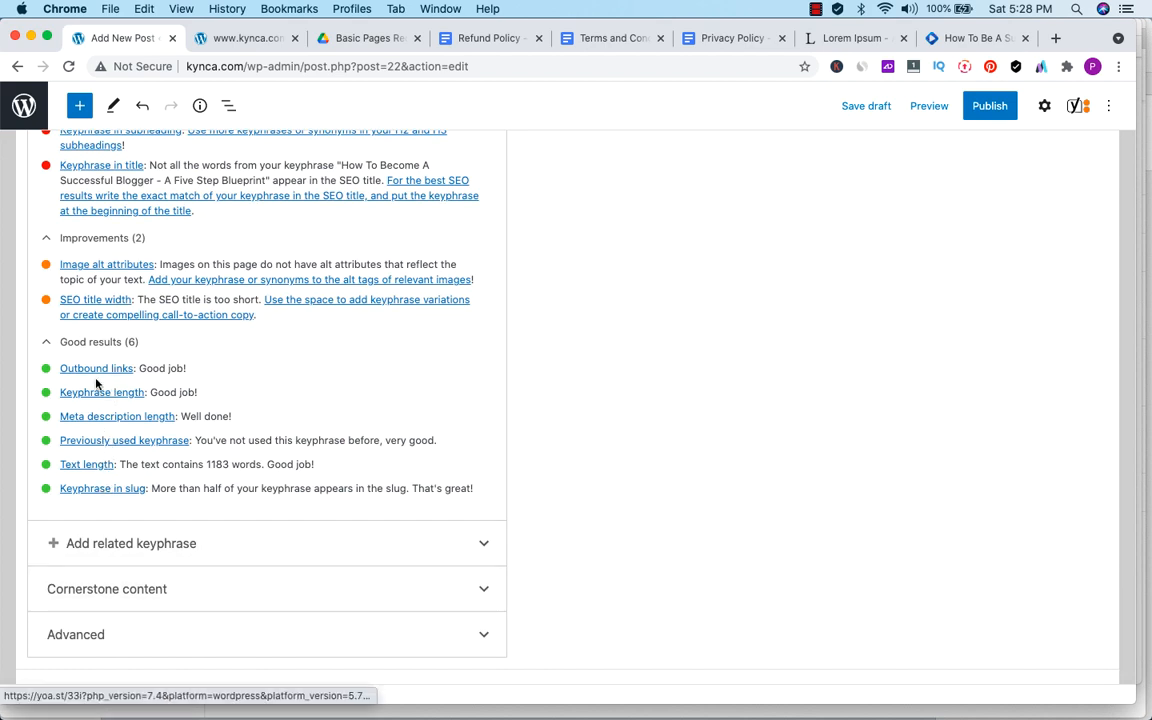
{"action": "scroll", "coordinate": [146, 370], "scroll_direction": "up", "scroll_amount": 1}
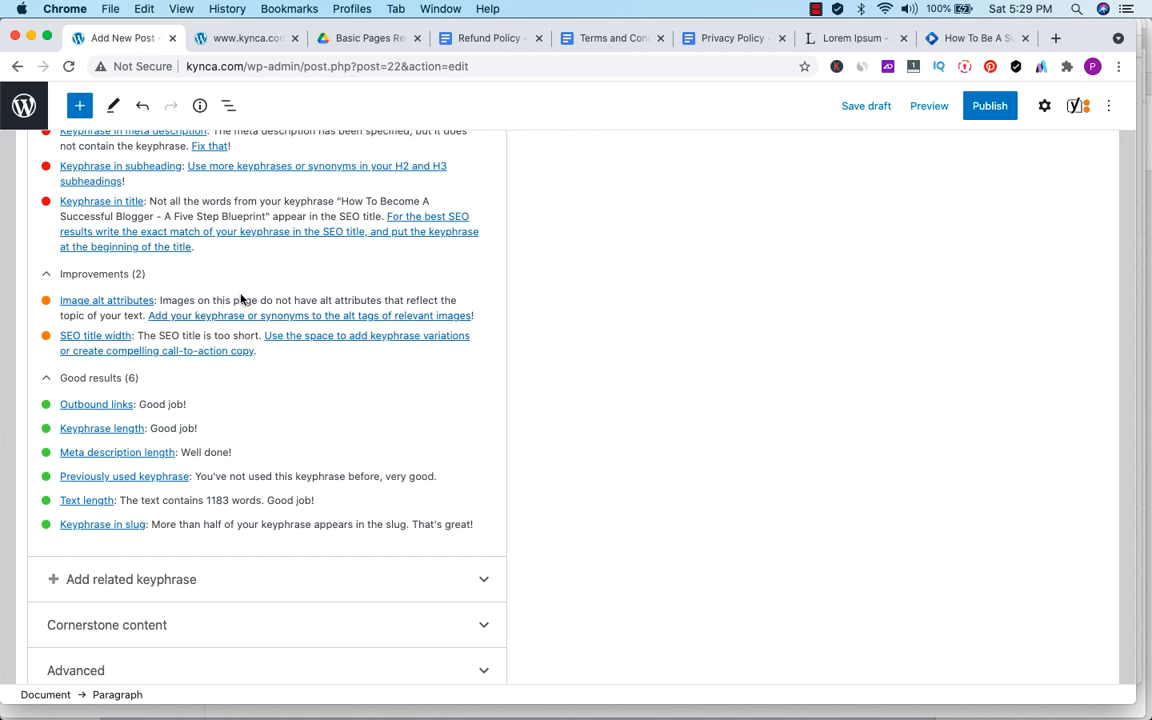
- Set the alt text of the image above the Idea/Concept heading to "How To Be A Successful Blogger"
{"action": "scroll", "coordinate": [435, 224], "scroll_direction": "up", "scroll_amount": 10}
{"action": "scroll", "coordinate": [434, 220], "scroll_direction": "up", "scroll_amount": 15}
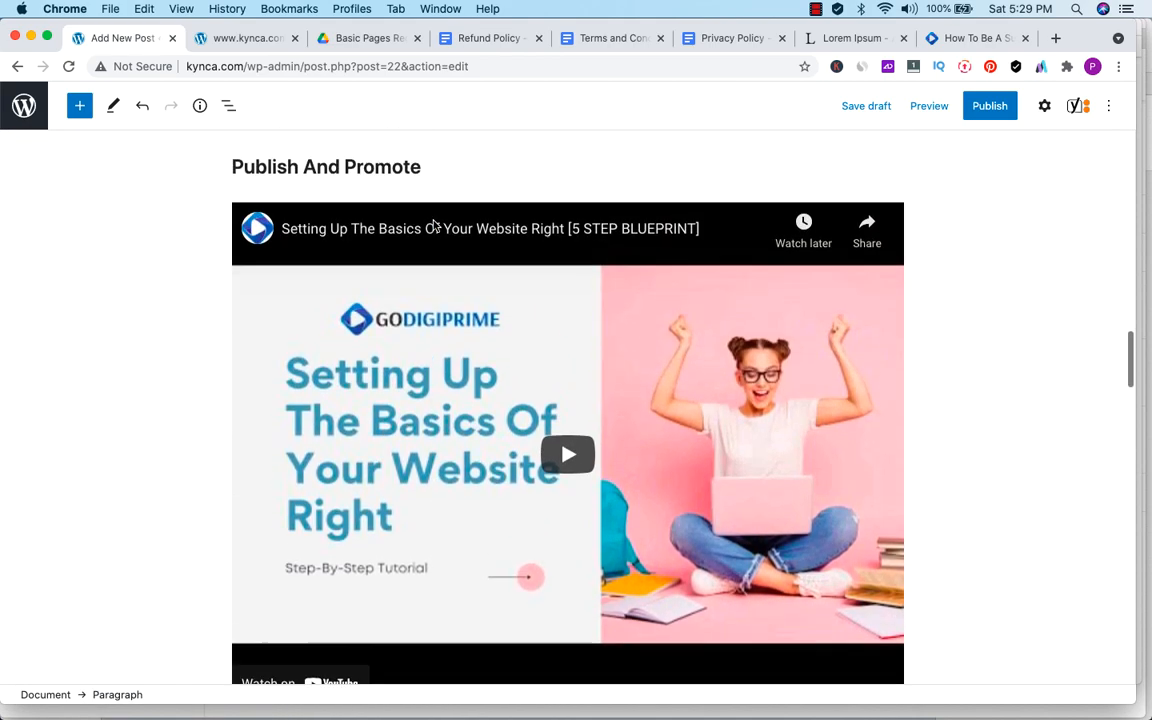
{"action": "scroll", "coordinate": [433, 225], "scroll_direction": "up", "scroll_amount": 10}
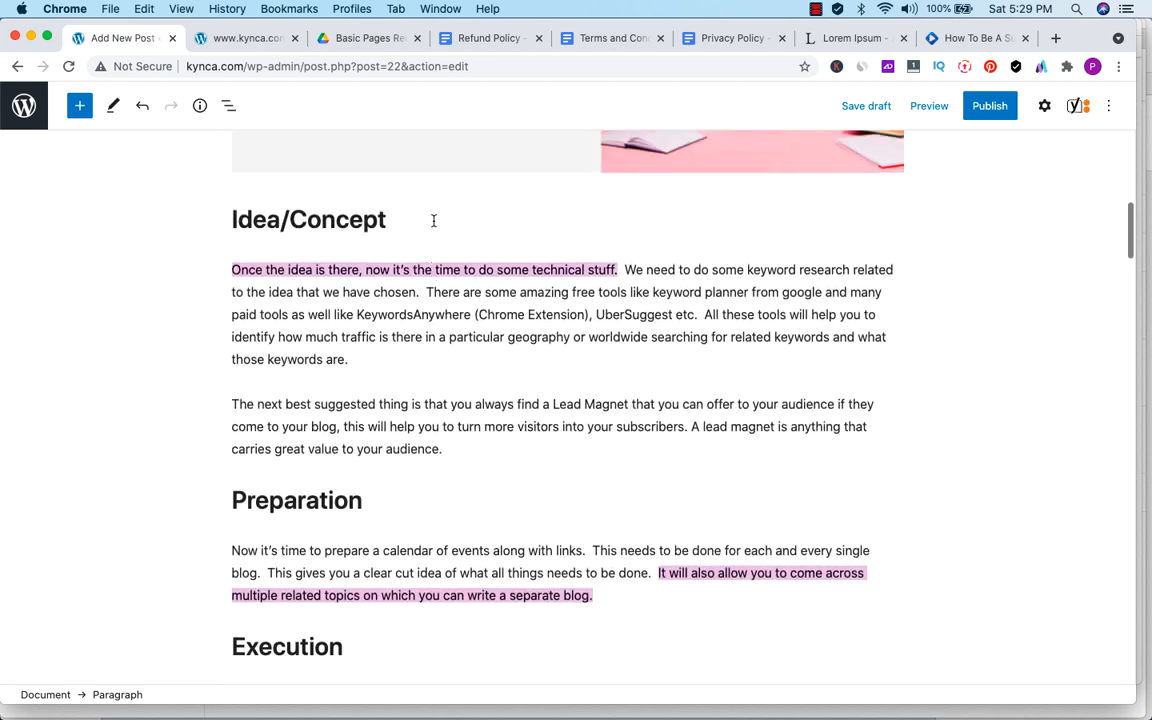
{"action": "left_click", "coordinate": [433, 225]}
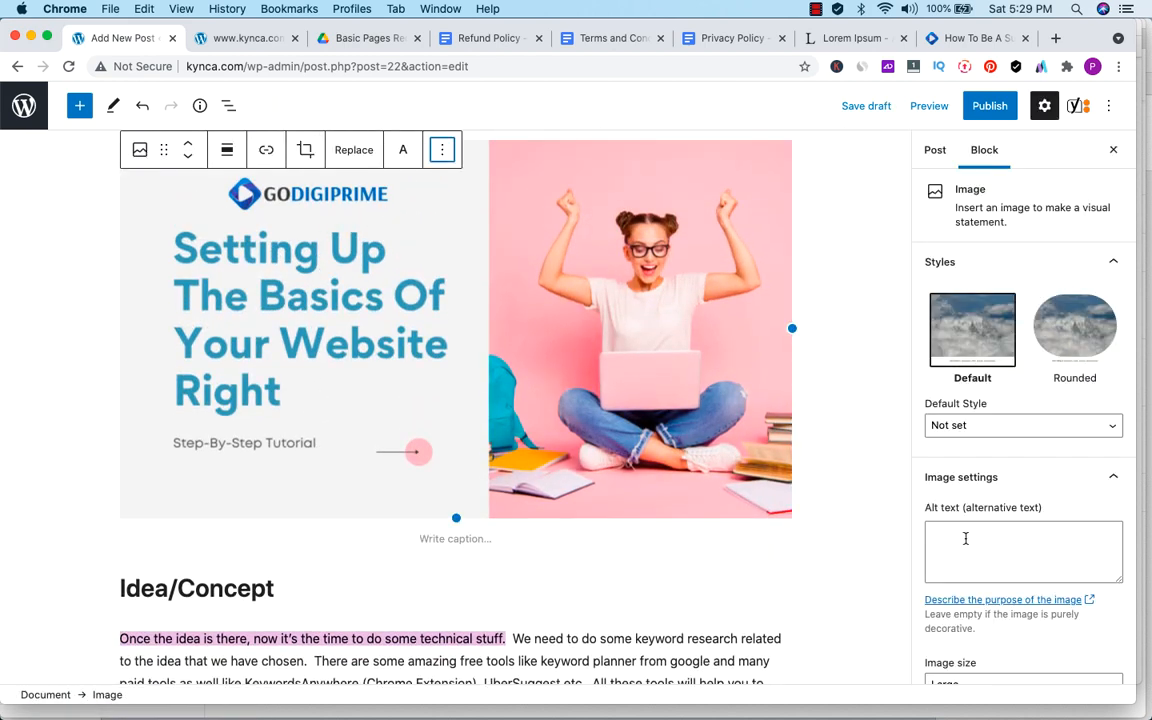
{"action": "left_click", "coordinate": [966, 539]}
{"action": "type", "text": "How To Be"}
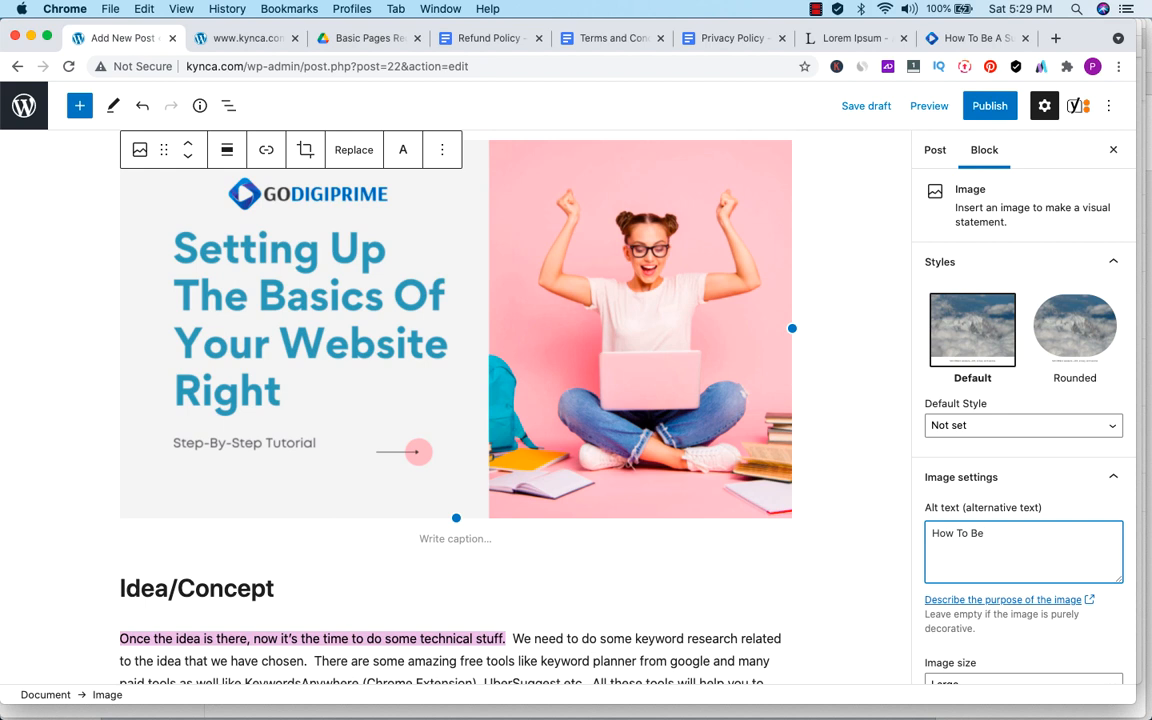
{"action": "type", "text": "successful Blogger"}
- Review the updated SEO analysis of the post and compare the remaining problems with its focus keyphrase and Google preview
{"action": "scroll", "coordinate": [806, 648], "scroll_direction": "down", "scroll_amount": 20}
{"action": "scroll", "coordinate": [808, 651], "scroll_direction": "down", "scroll_amount": 20}
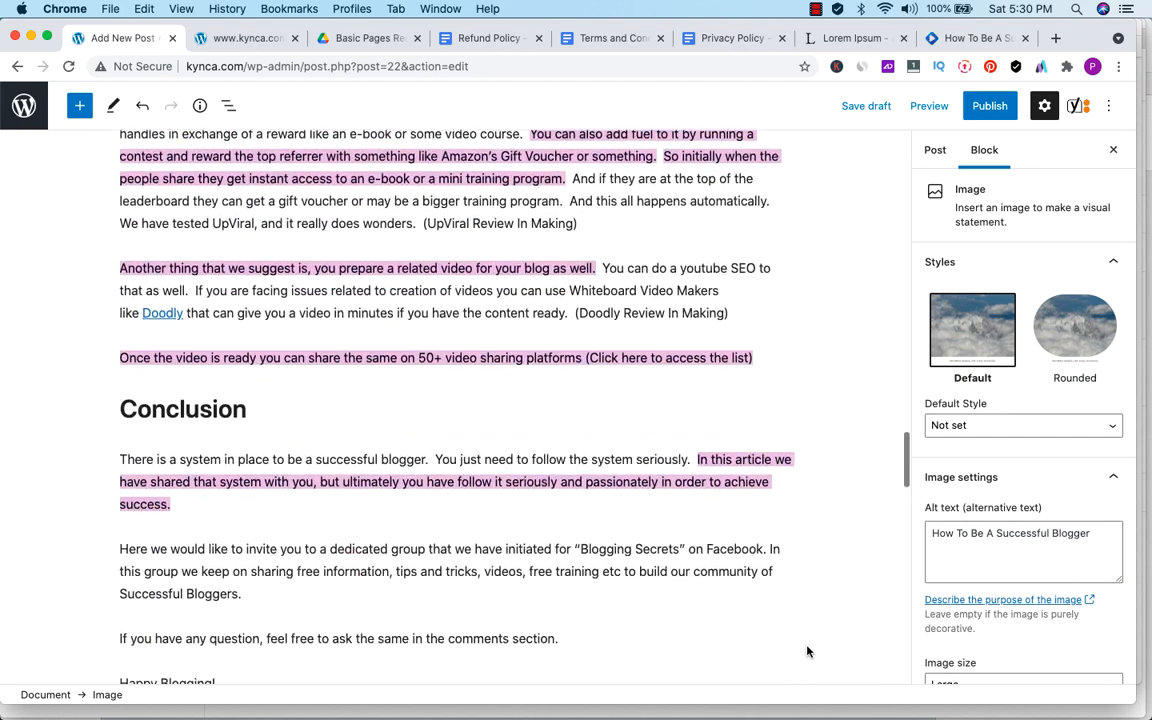
{"action": "scroll", "coordinate": [808, 651], "scroll_direction": "down", "scroll_amount": 3}
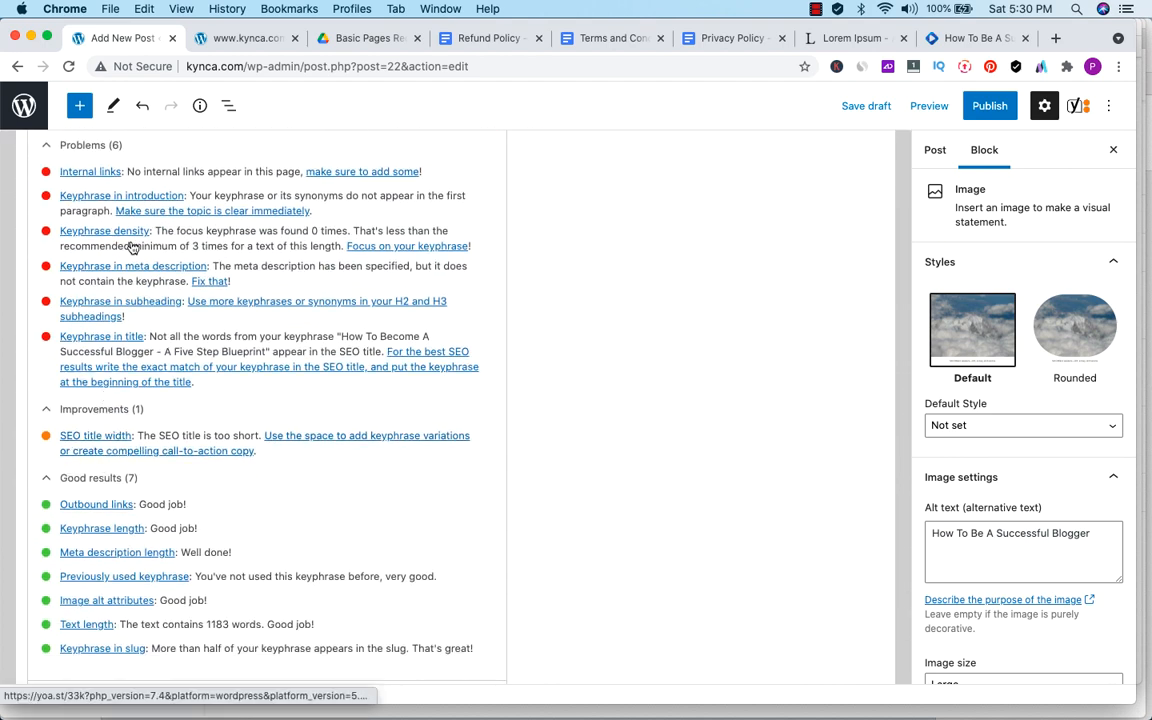
{"action": "scroll", "coordinate": [131, 329], "scroll_direction": "up", "scroll_amount": 2}
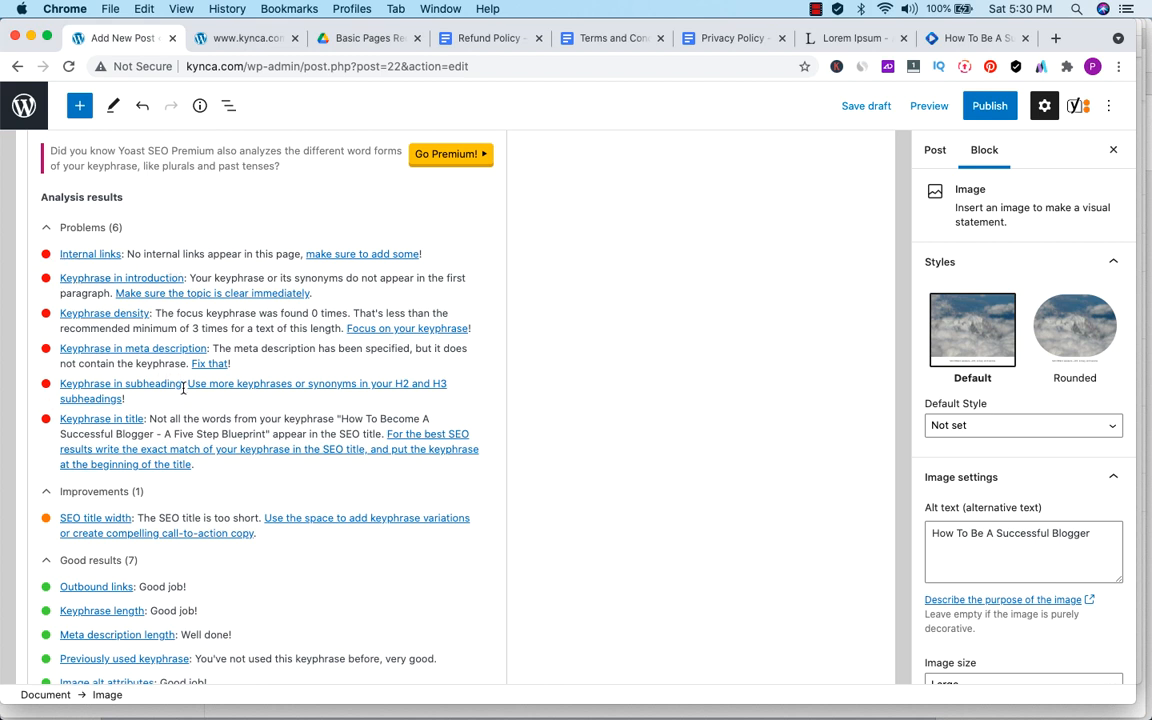
{"action": "scroll", "coordinate": [183, 388], "scroll_direction": "up", "scroll_amount": 10}
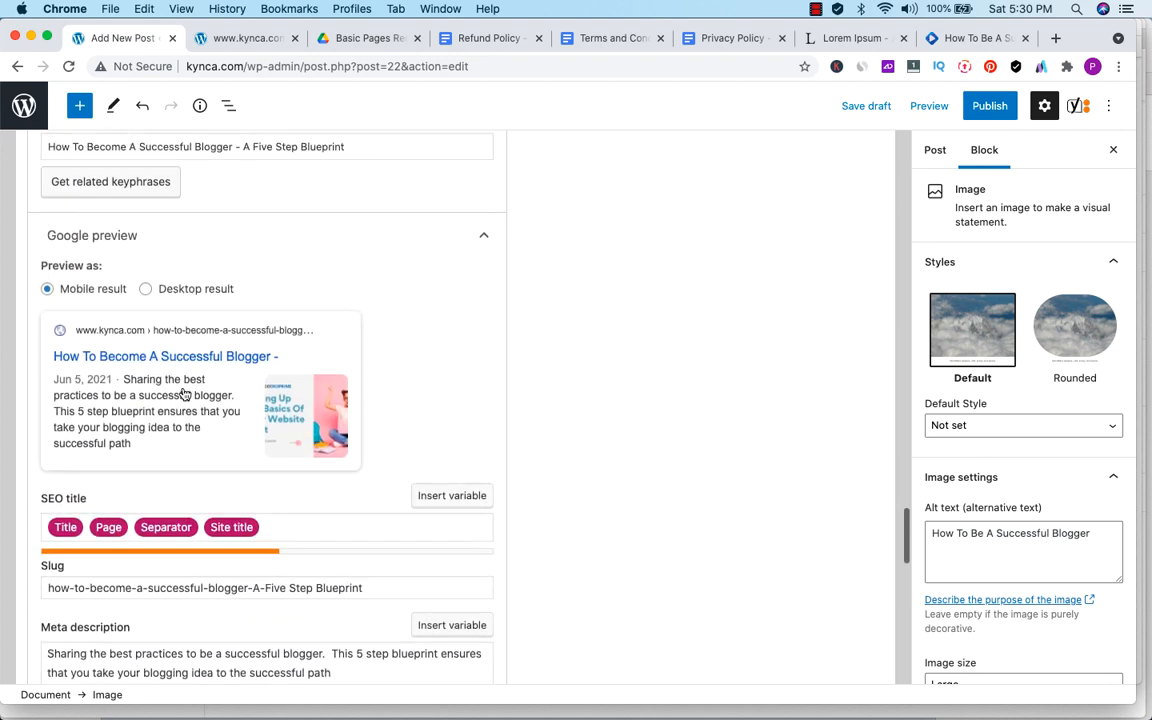
{"action": "scroll", "coordinate": [183, 393], "scroll_direction": "up", "scroll_amount": 5}
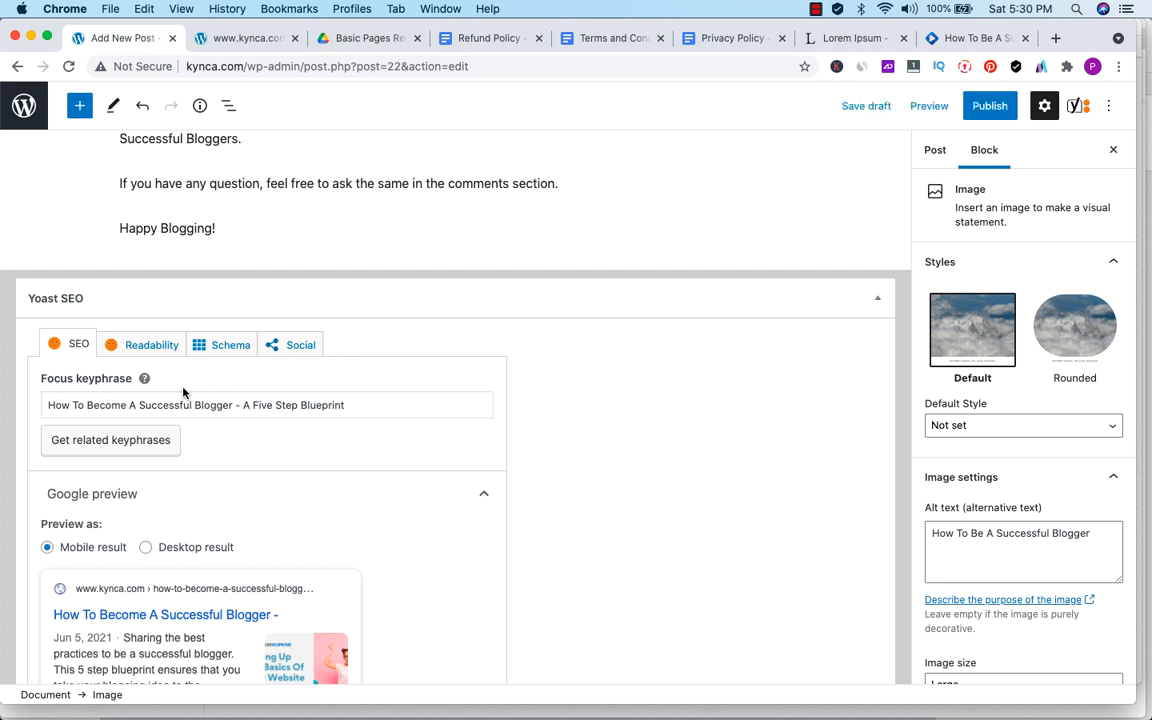
{"action": "scroll", "coordinate": [183, 392], "scroll_direction": "down", "scroll_amount": 10}
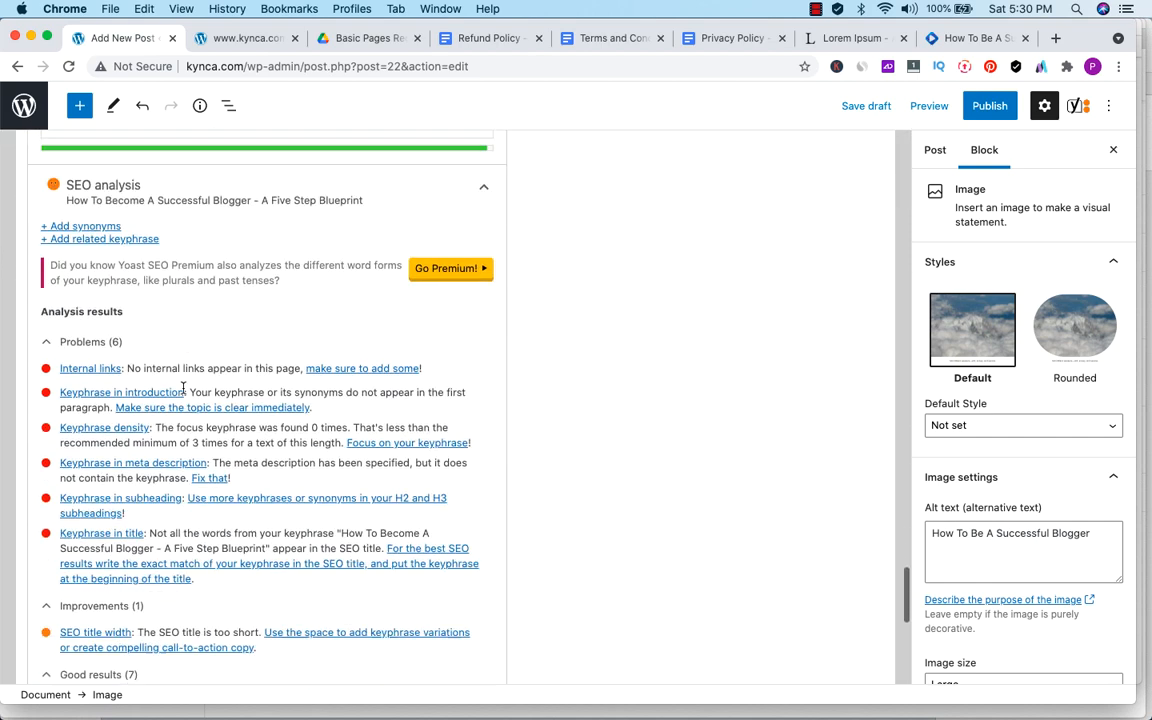